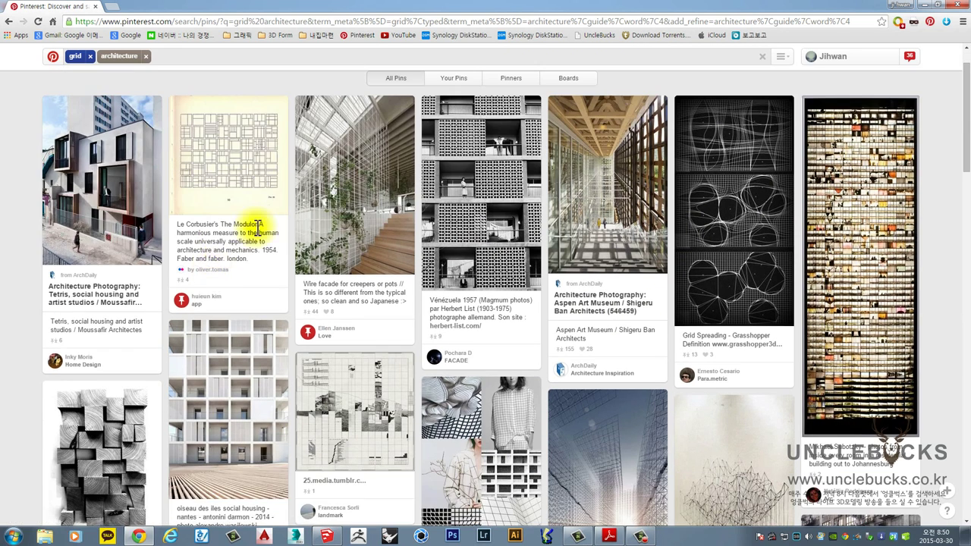
Browse the pins for grid architecture, looking over the range of building facades, lattice structures and pattern references
scroll(357, 217, down, 2)
scroll(356, 210, down, 2)
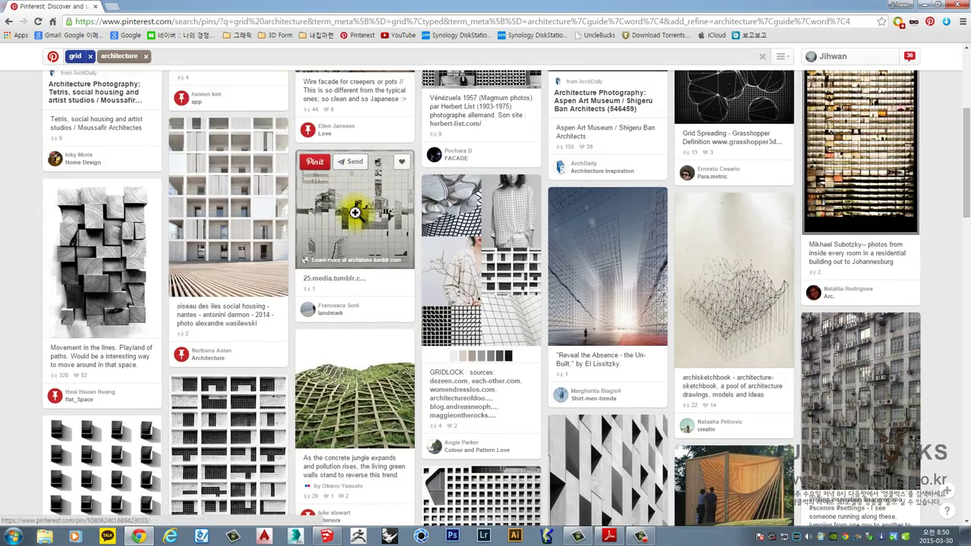
scroll(271, 293, down, 2)
scroll(255, 303, up, 4)
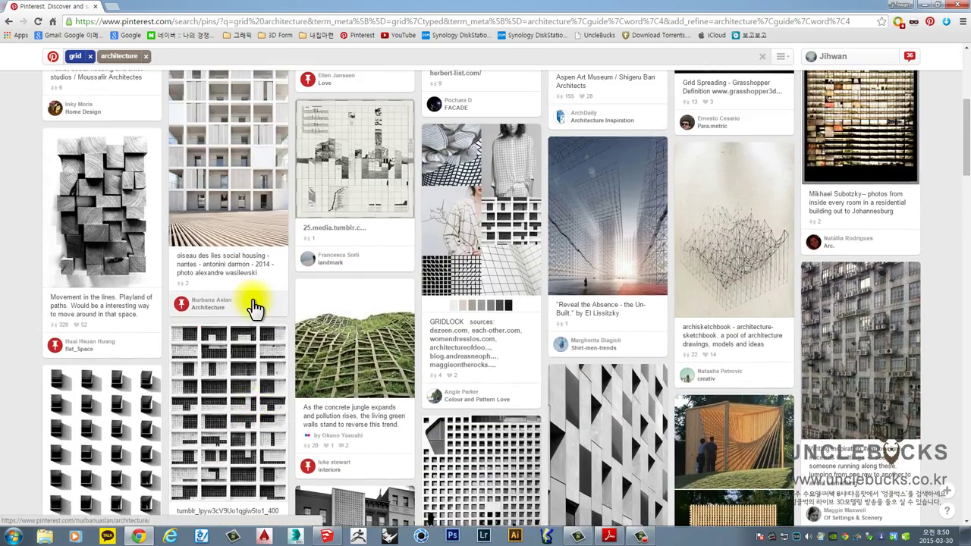
scroll(254, 301, up, 2)
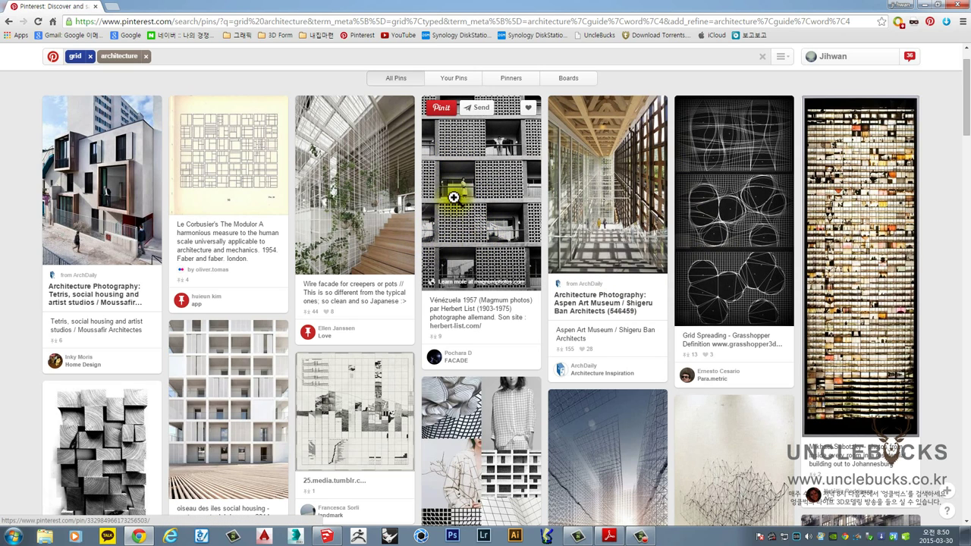
scroll(480, 257, down, 2)
scroll(293, 390, down, 5)
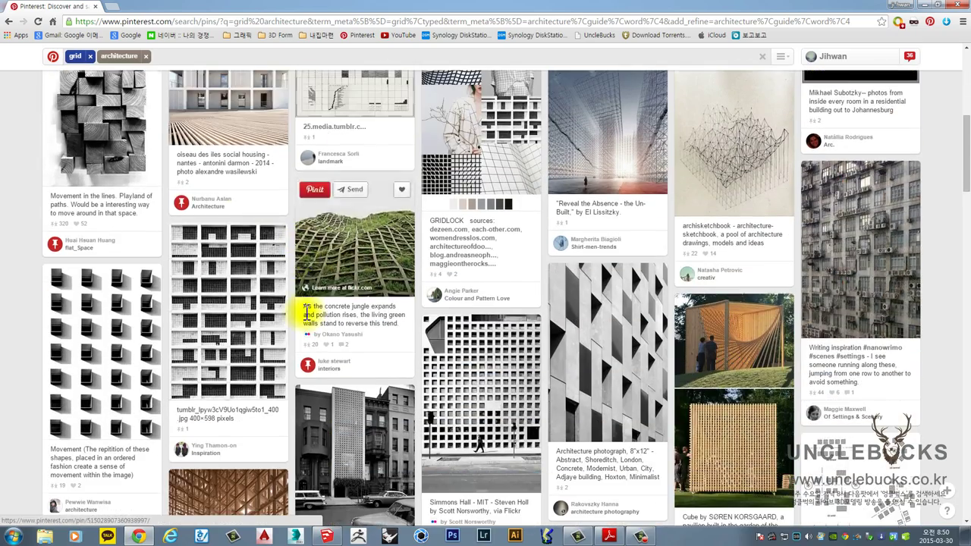
scroll(357, 278, down, 2)
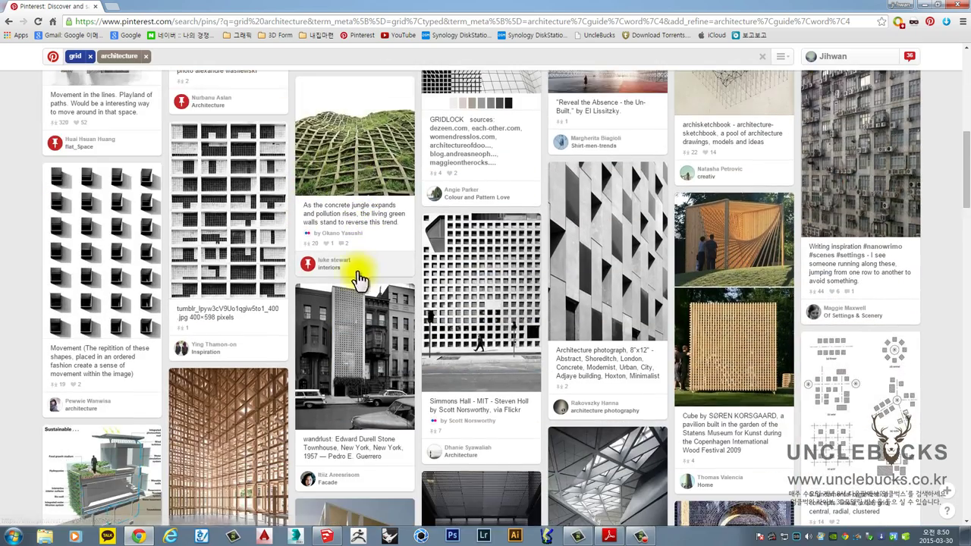
scroll(357, 278, down, 3)
scroll(357, 278, down, 3)
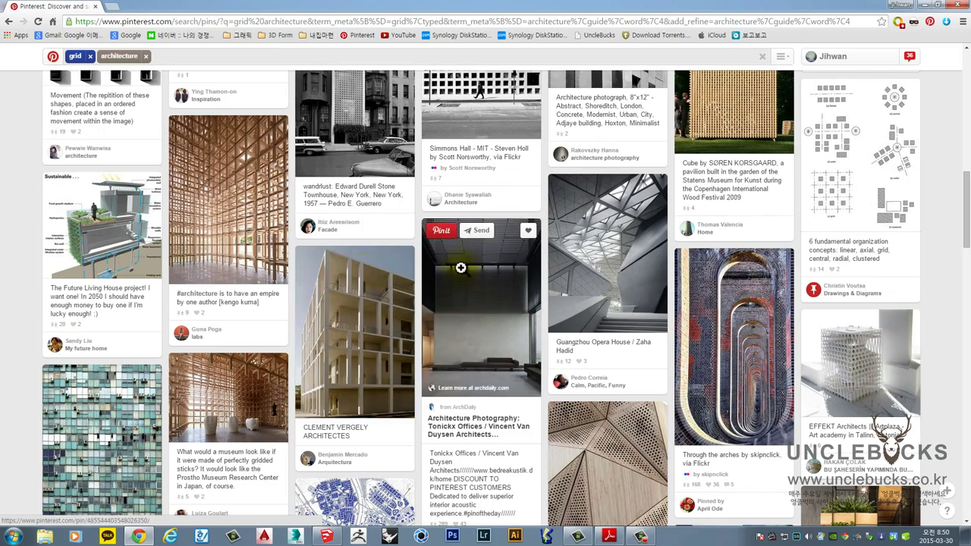
scroll(464, 273, down, 2)
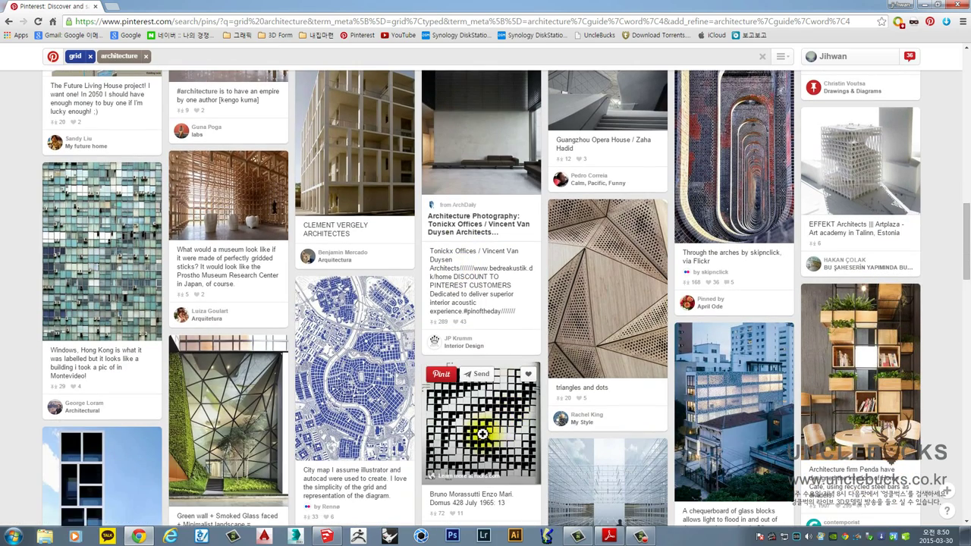
scroll(401, 220, down, 2)
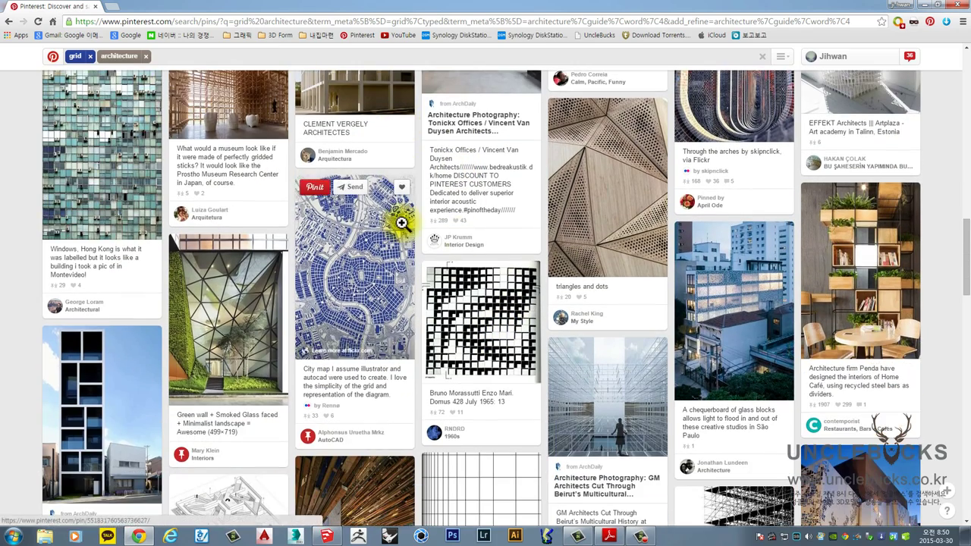
scroll(538, 311, down, 2)
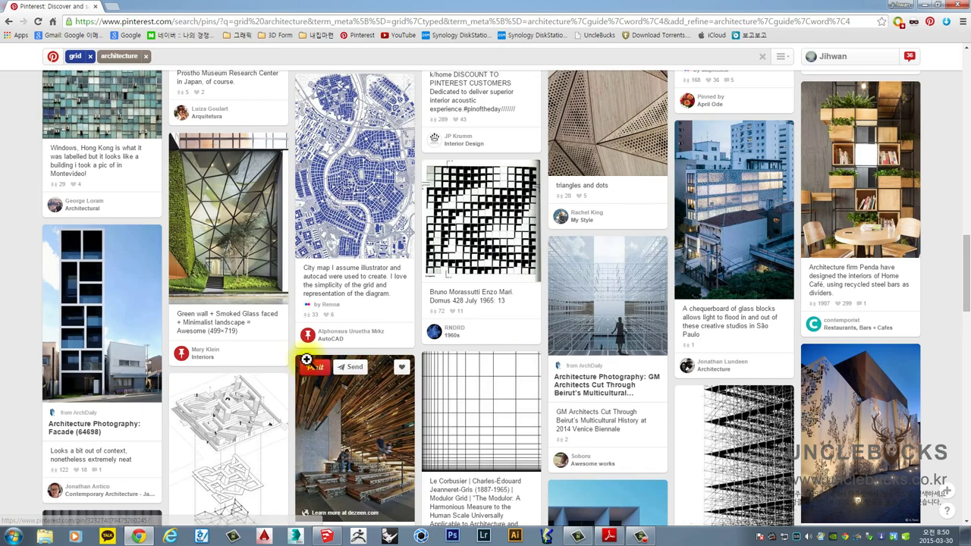
scroll(313, 362, down, 2)
scroll(446, 235, down, 5)
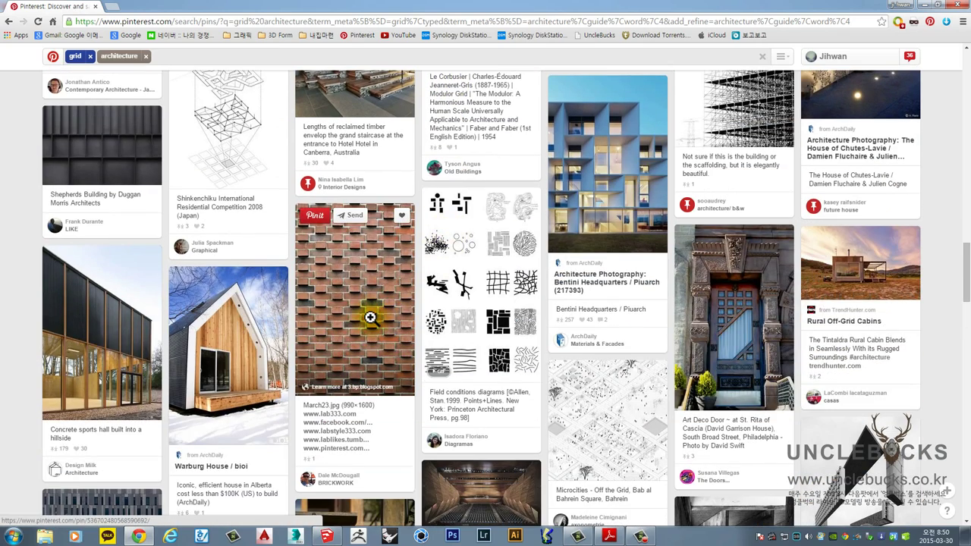
scroll(260, 369, up, 5)
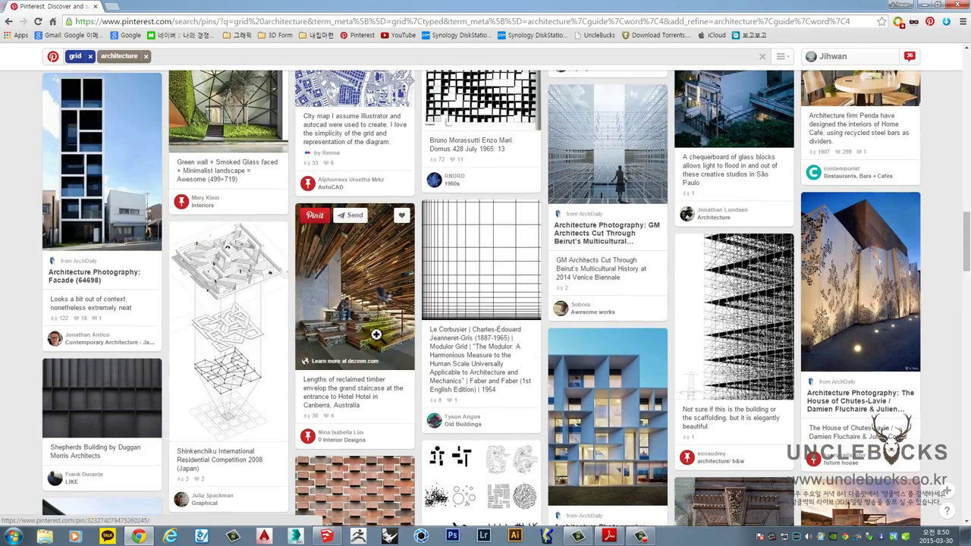
scroll(487, 338, up, 10)
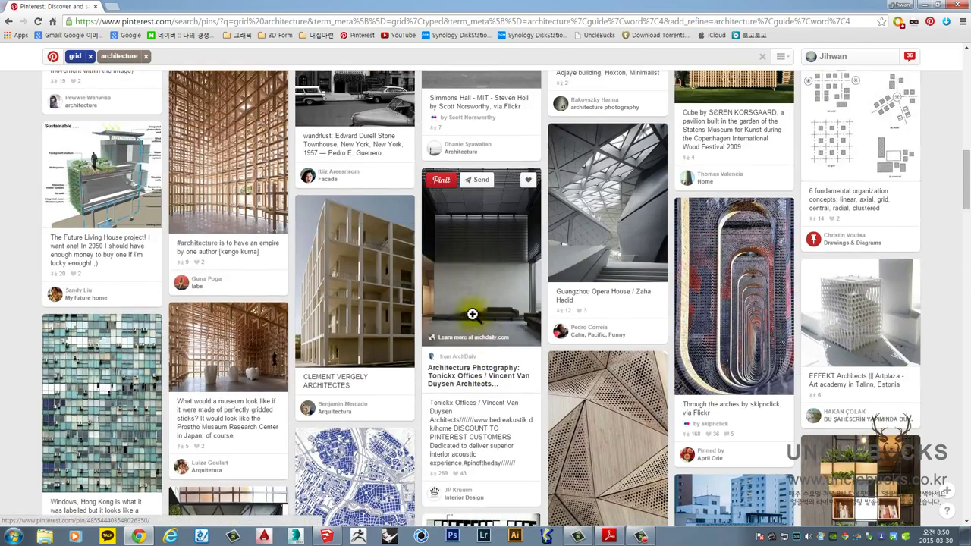
scroll(472, 318, up, 10)
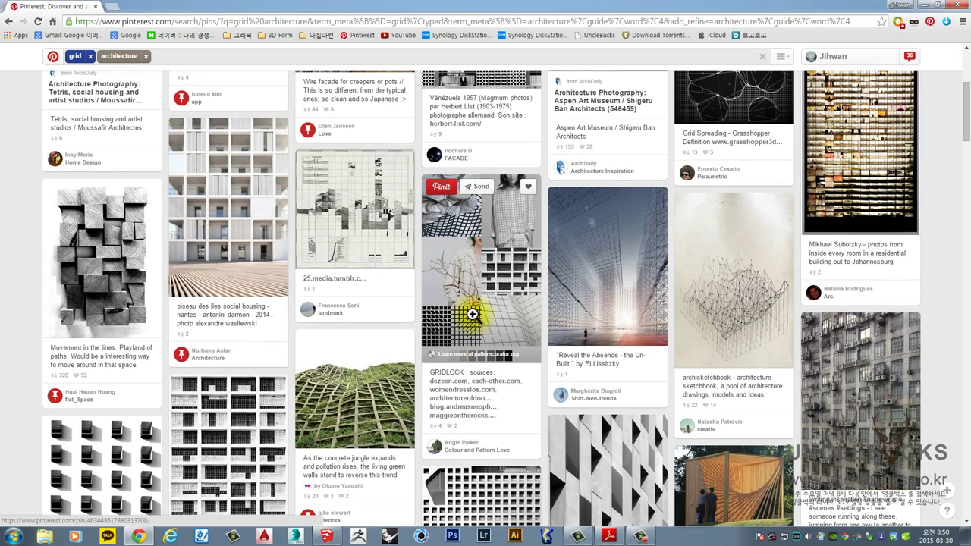
scroll(473, 314, up, 1)
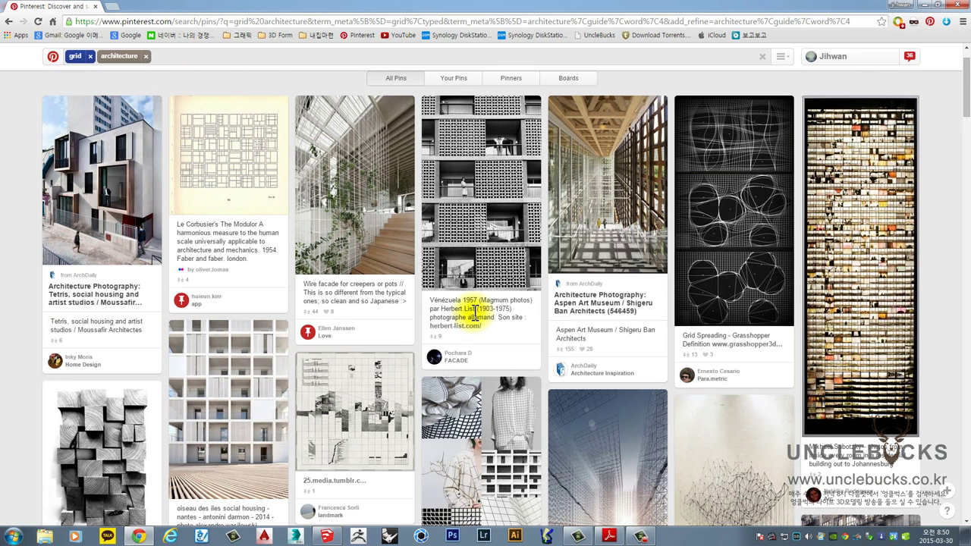
Examine how grids are used in the Tetris social housing, perforated and timber-lattice facades, city map and modular drawings among the pins
mouse_move(96, 188)
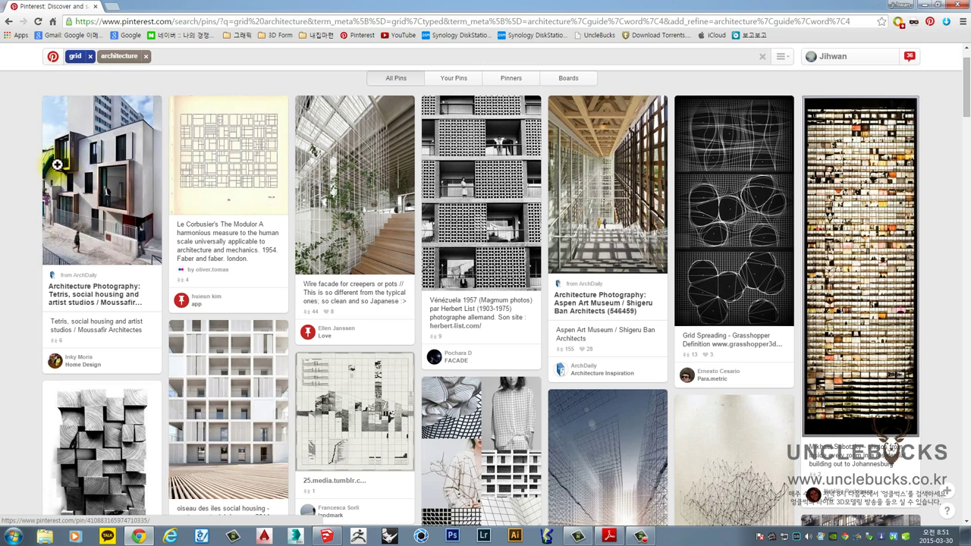
mouse_move(231, 215)
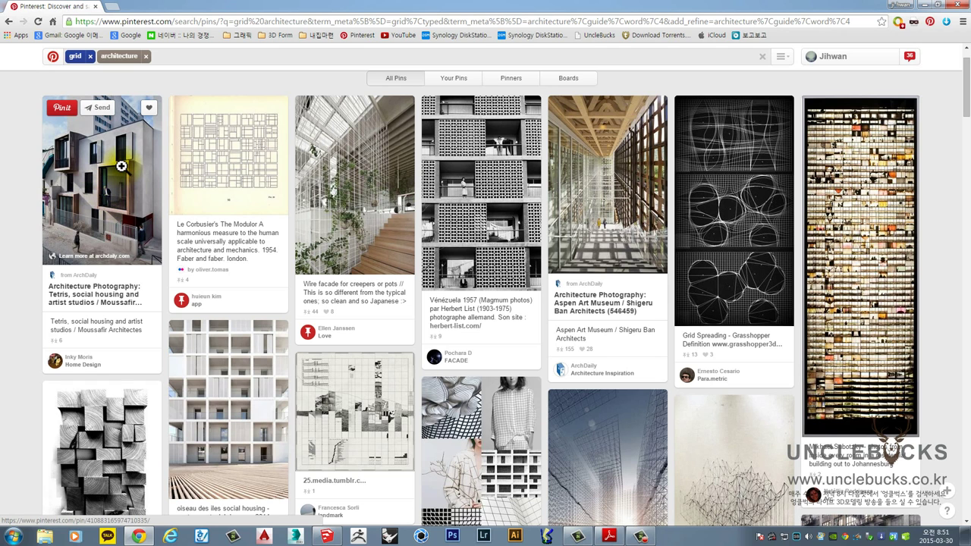
scroll(245, 405, down, 1)
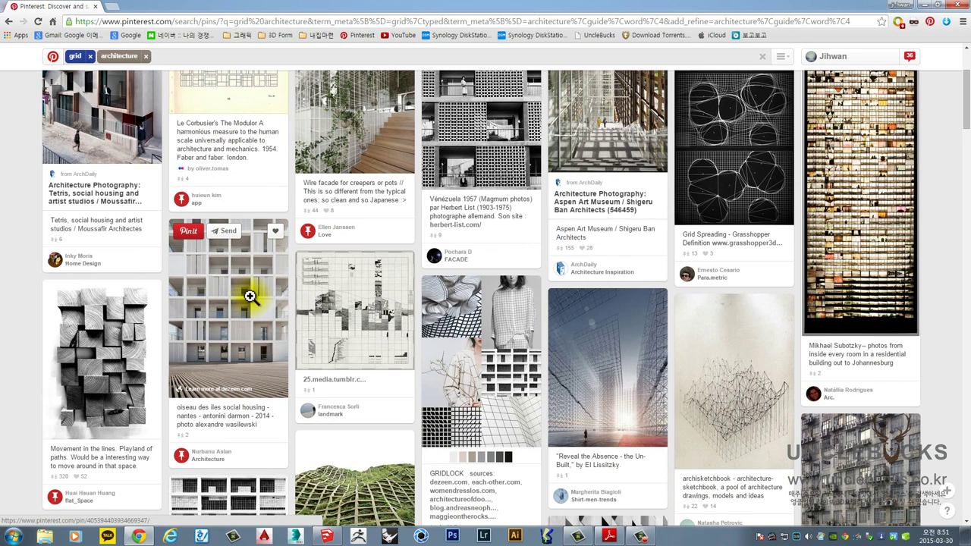
scroll(251, 299, down, 2)
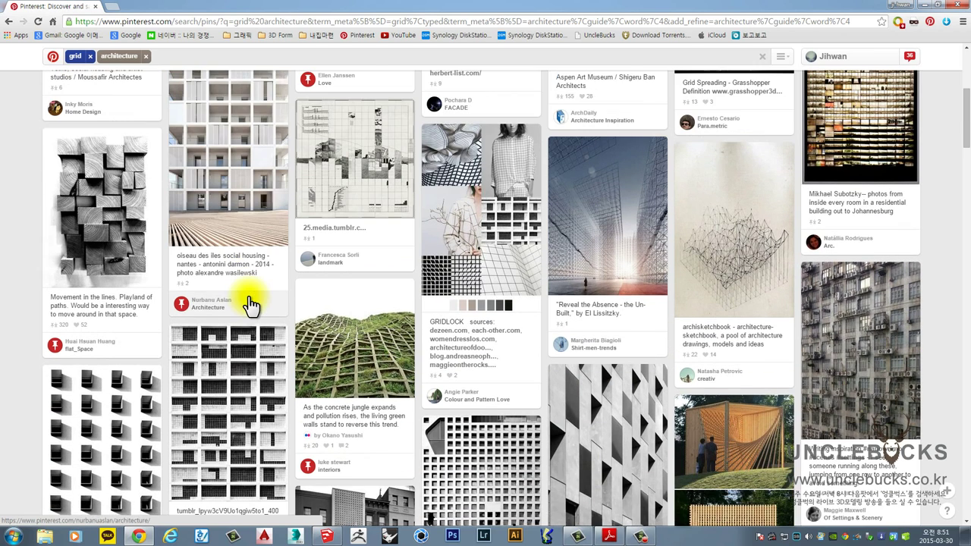
scroll(250, 305, down, 1)
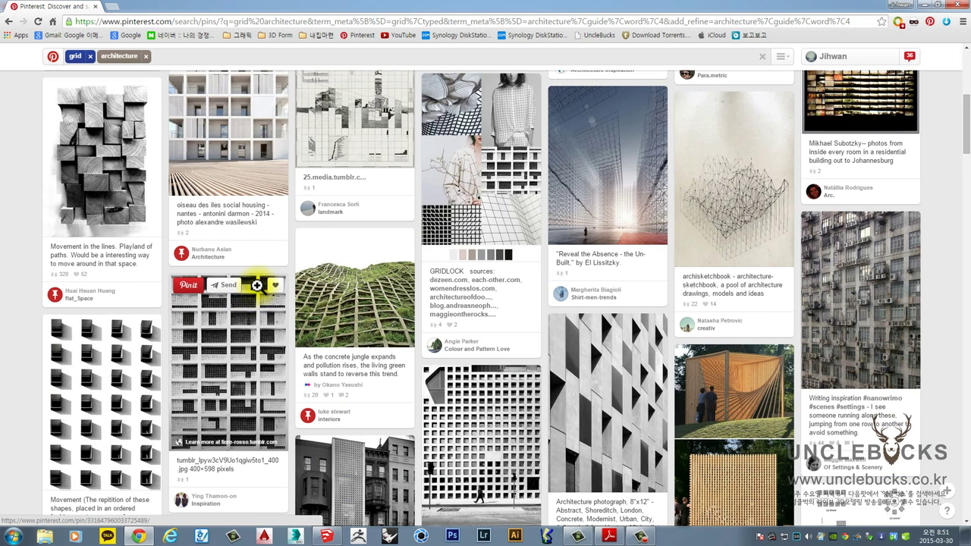
scroll(256, 286, down, 2)
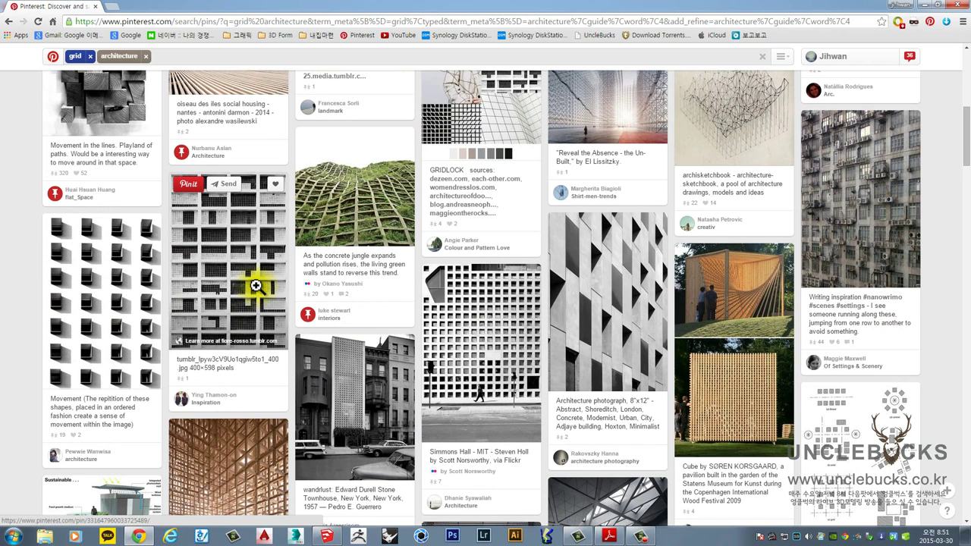
scroll(256, 285, down, 3)
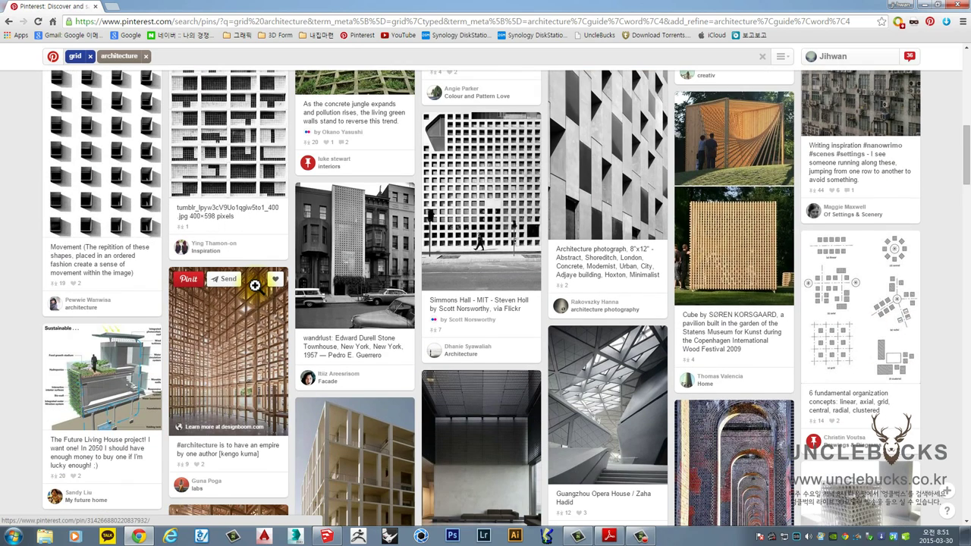
scroll(254, 285, down, 2)
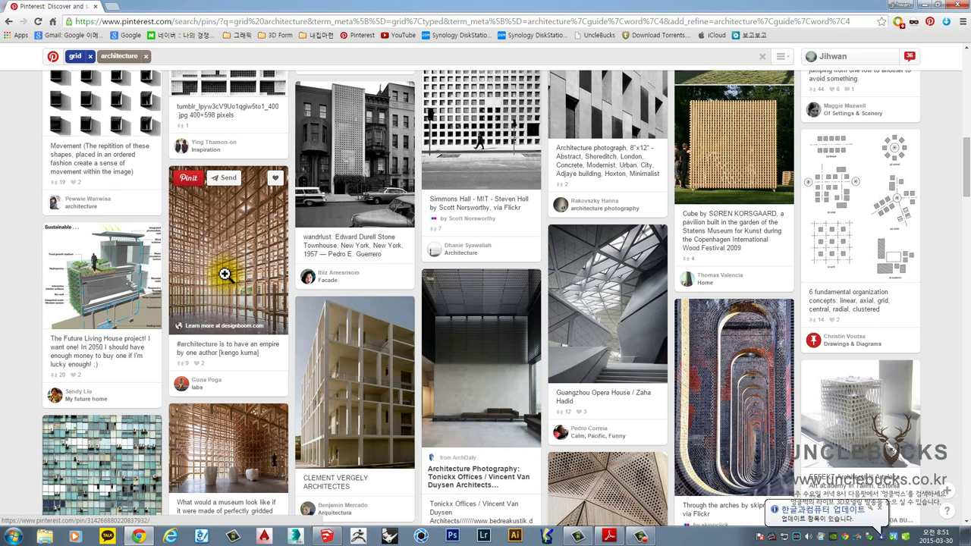
scroll(582, 279, down, 2)
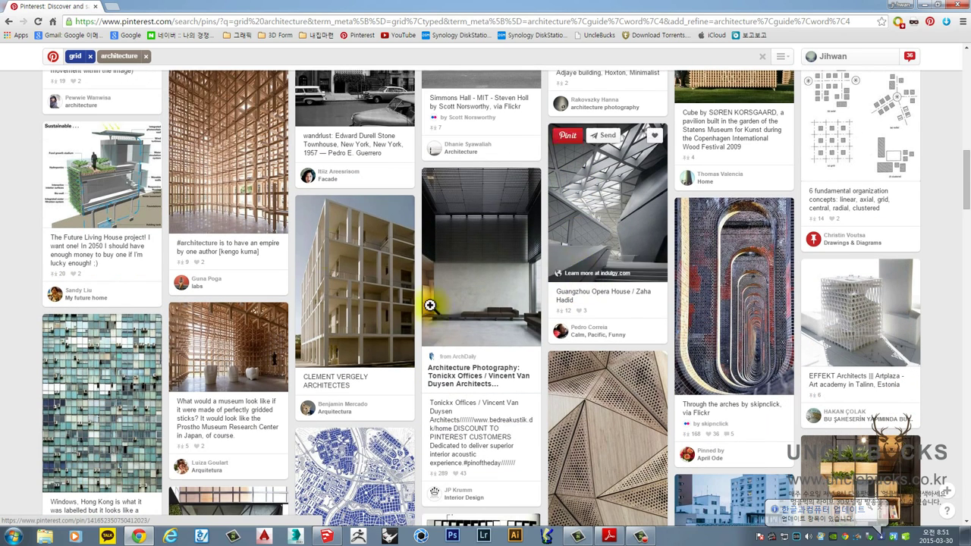
scroll(393, 293, down, 3)
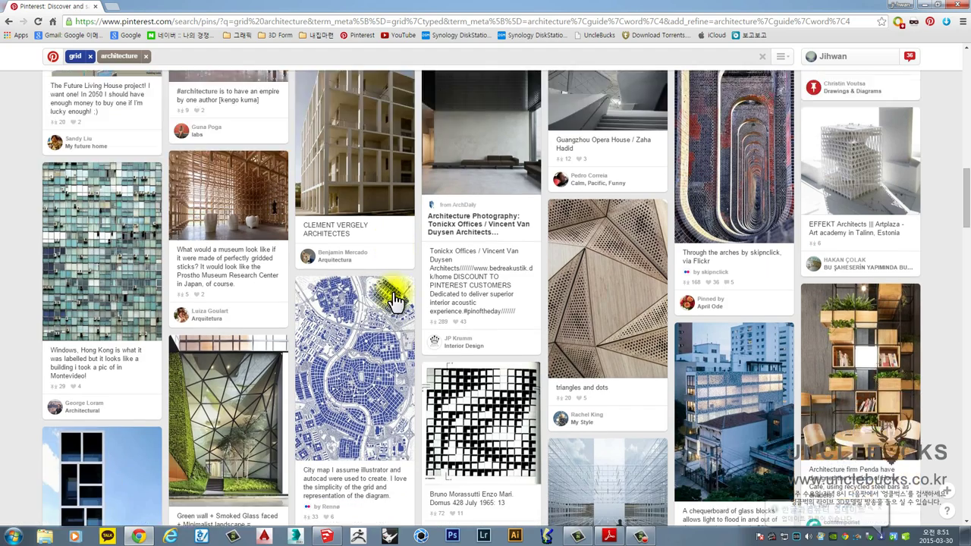
scroll(393, 292, down, 1)
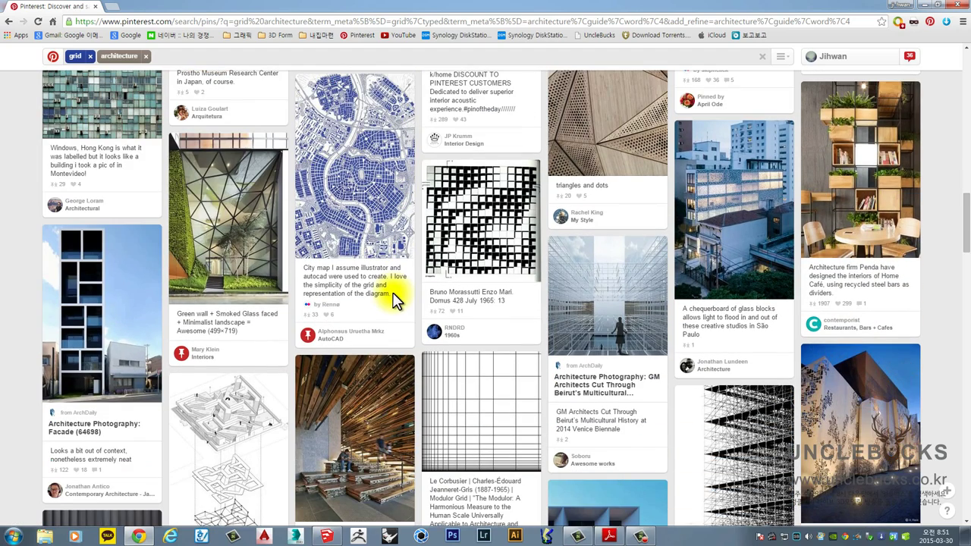
scroll(393, 296, down, 1)
scroll(368, 319, down, 2)
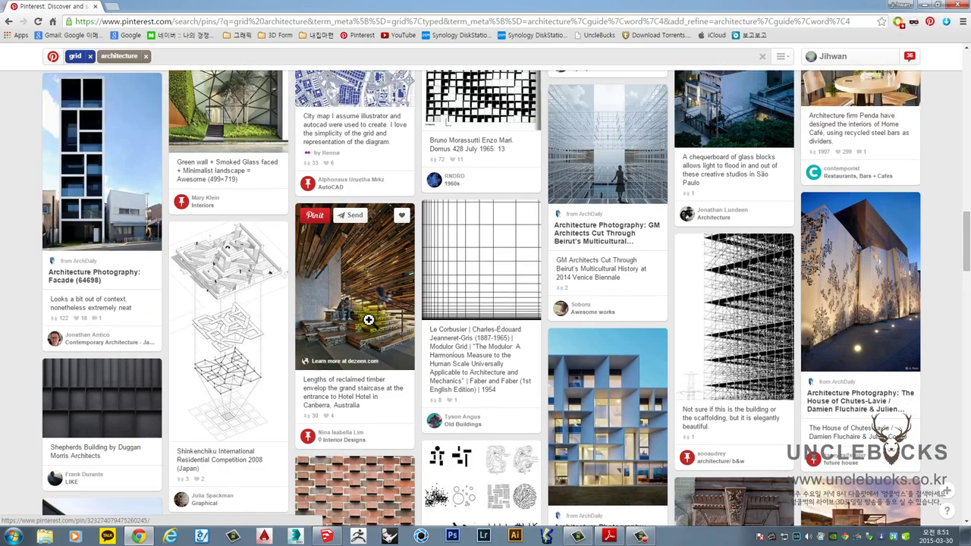
scroll(368, 320, down, 2)
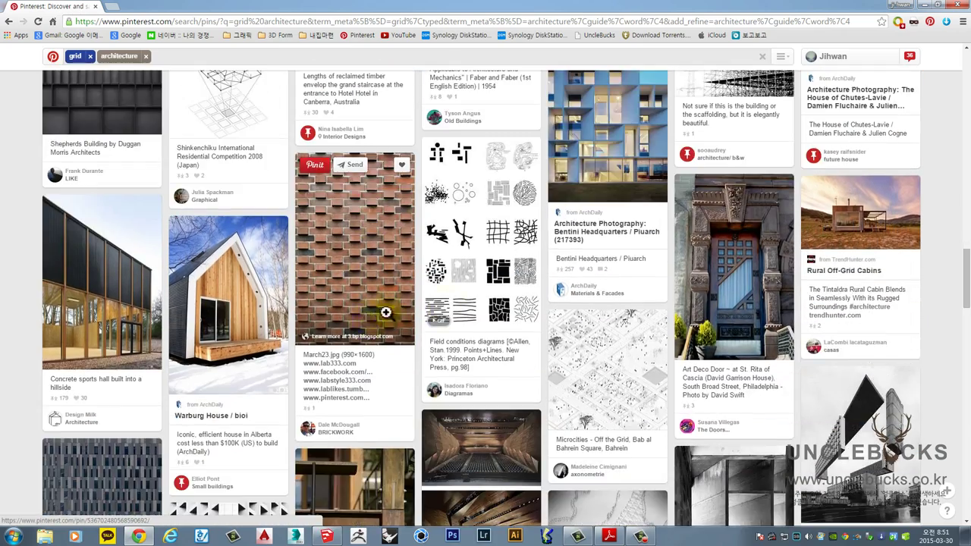
scroll(648, 274, up, 2)
scroll(648, 274, up, 10)
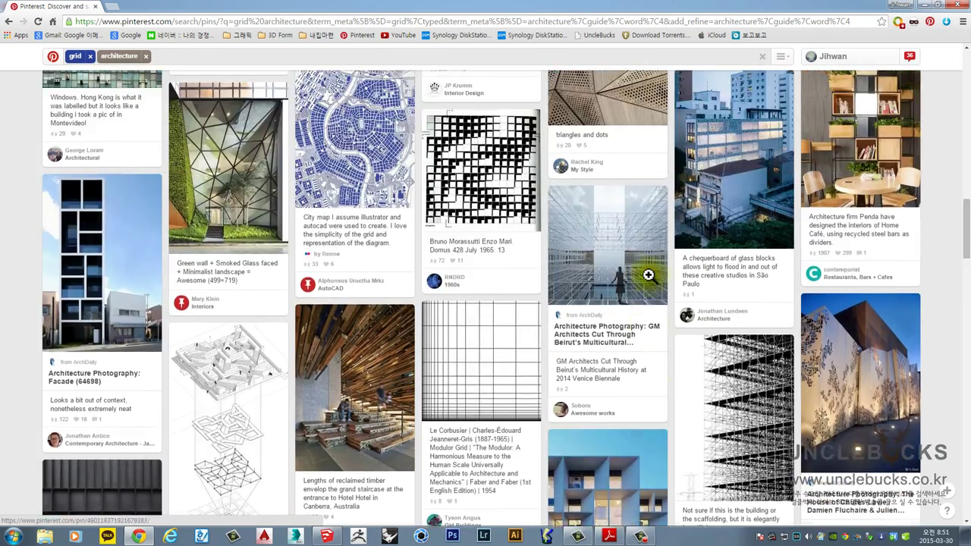
scroll(650, 276, up, 4)
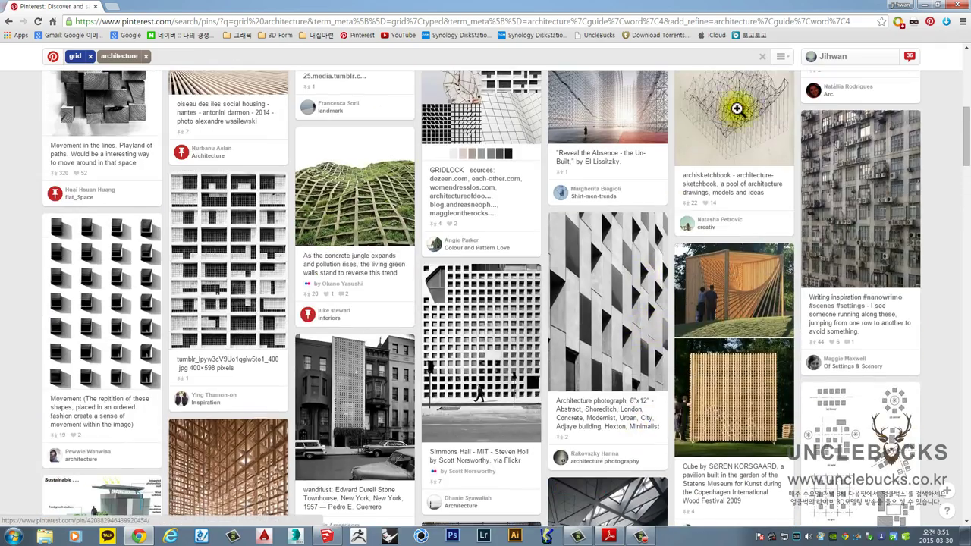
Switch to SketchUp and create a Tape Measure guide line parallel to the red axis, offset 400 mm along the green direction
click(919, 6)
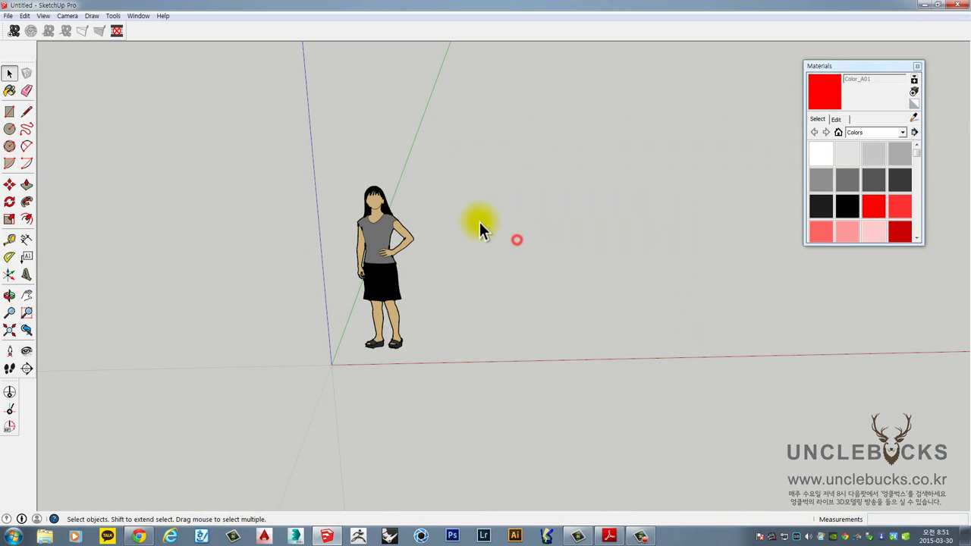
middle_drag(480, 228, 449, 289)
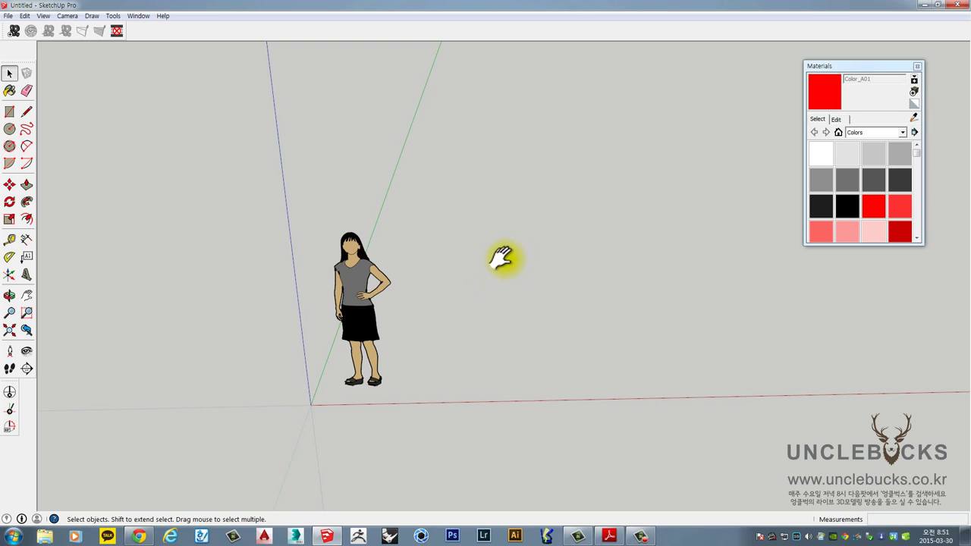
shift+middle_drag(501, 258, 453, 286)
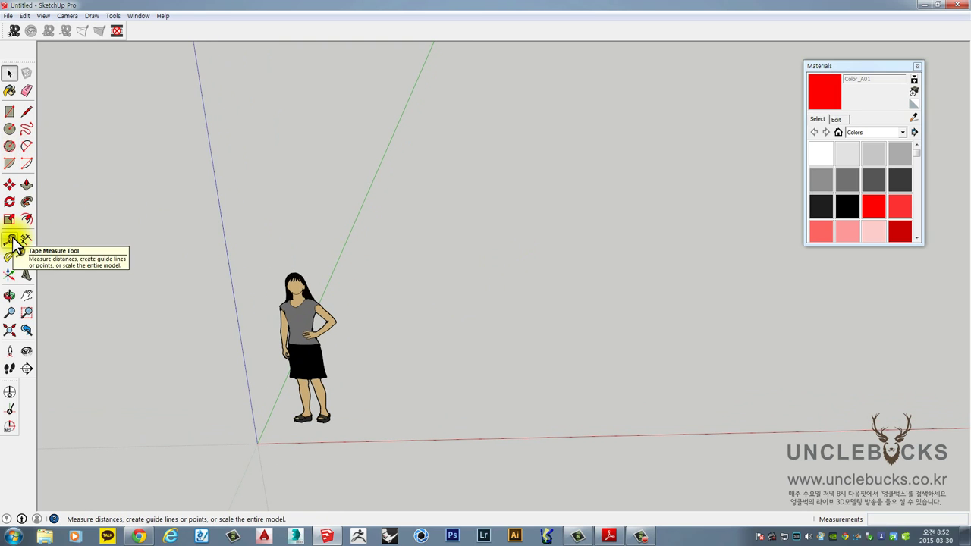
middle_drag(493, 337, 520, 416)
key(t)
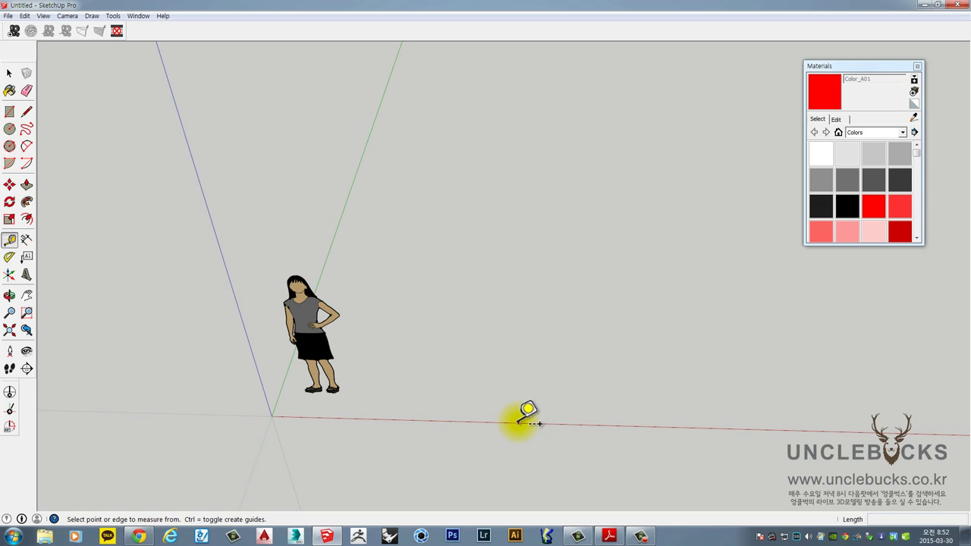
click(518, 422)
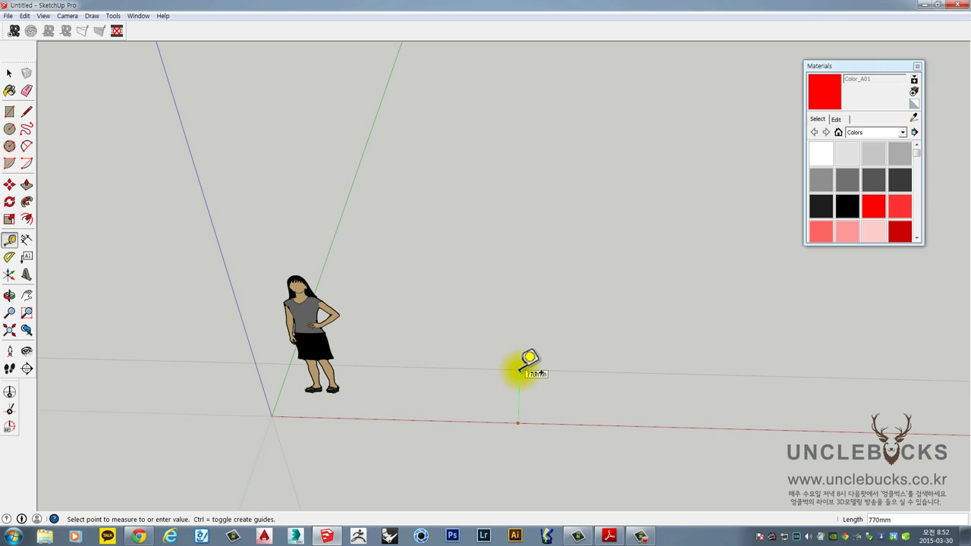
key(Return)
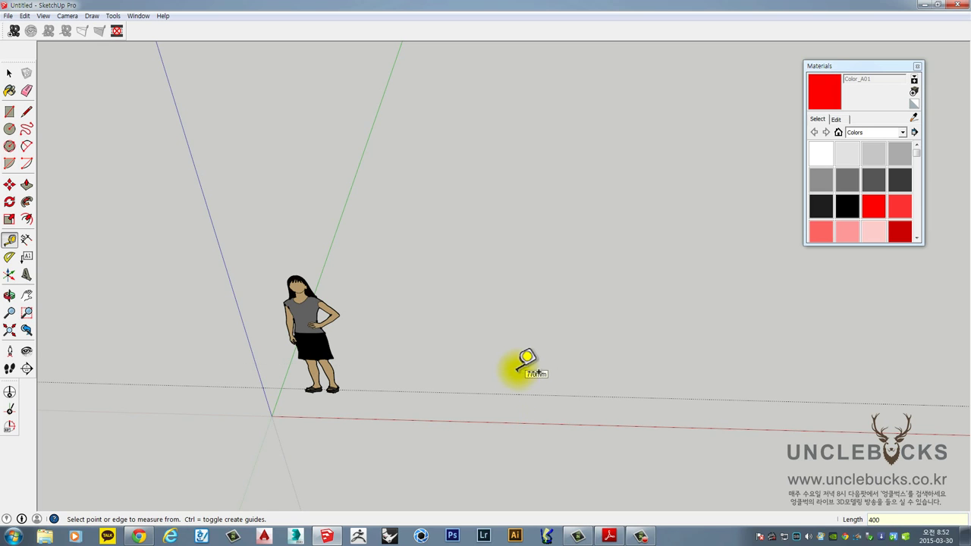
Copy the guide line 400 mm along the green axis and array the copy 20 times
middle_drag(531, 377, 462, 354)
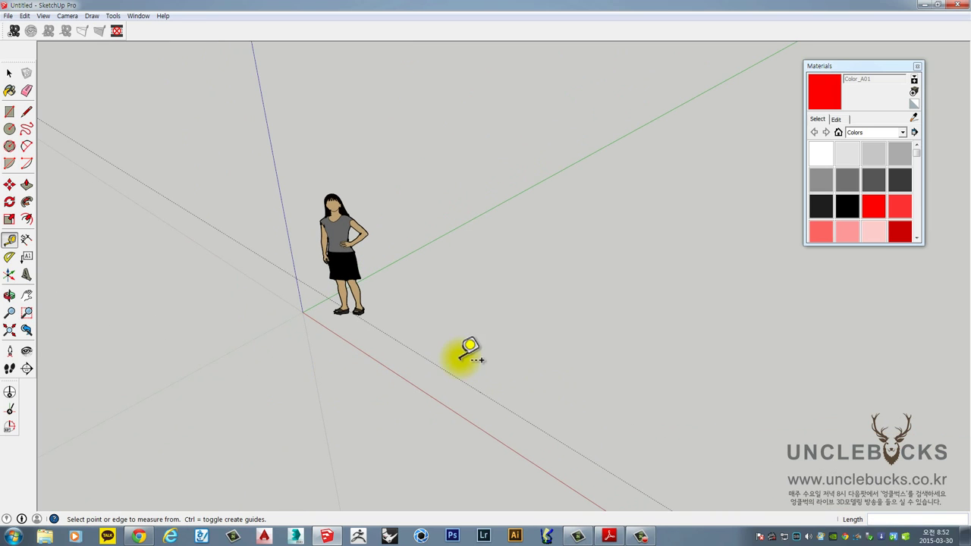
key(space)
middle_drag(398, 377, 332, 353)
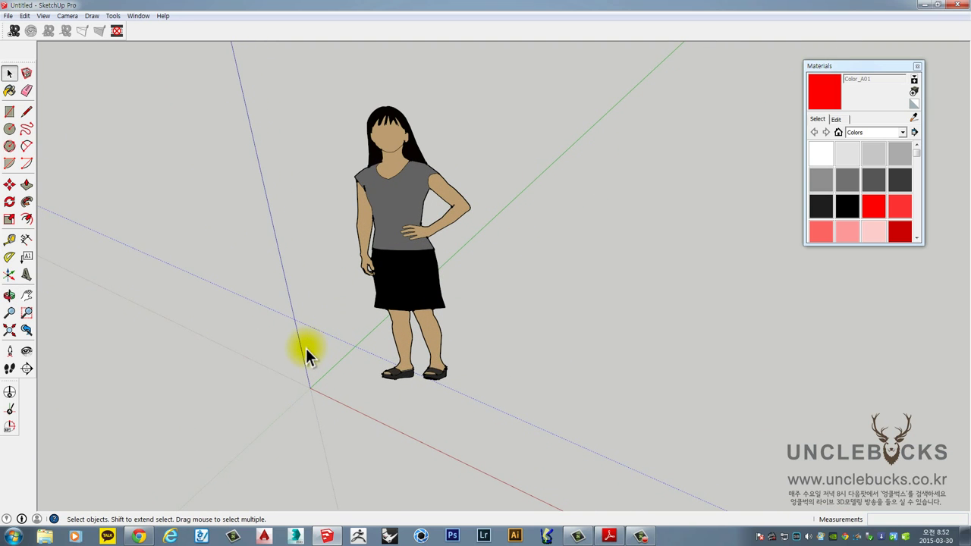
middle_drag(308, 344, 342, 403)
key(m)
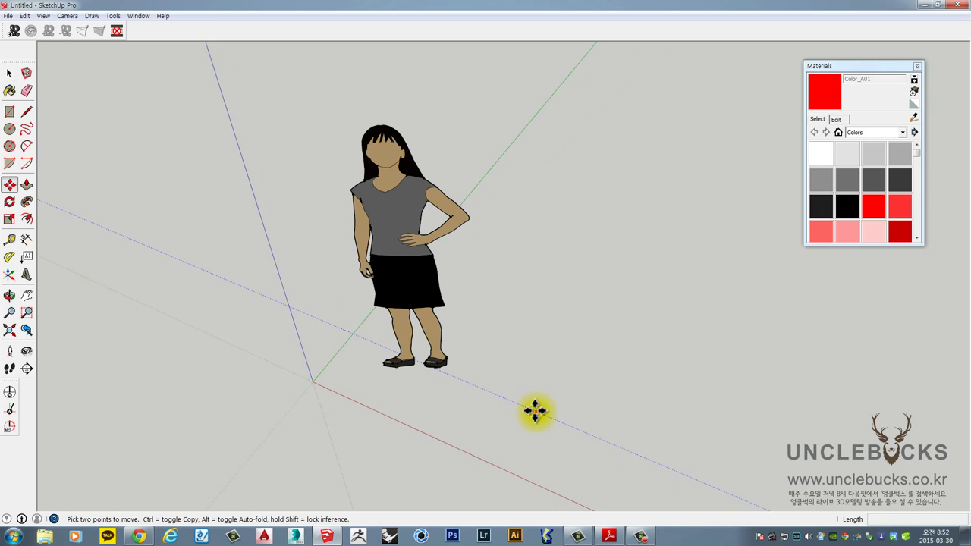
shift+middle_drag(570, 418, 431, 388)
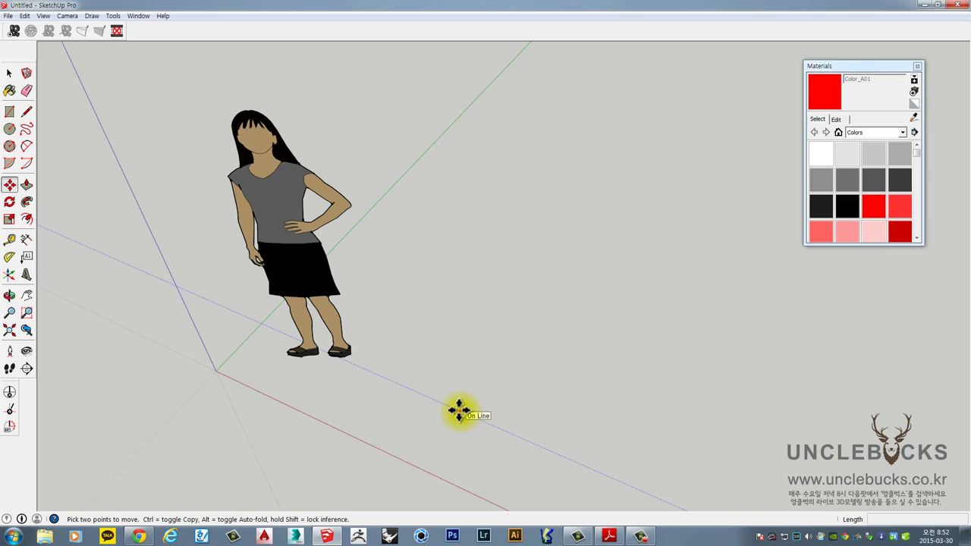
click(459, 411)
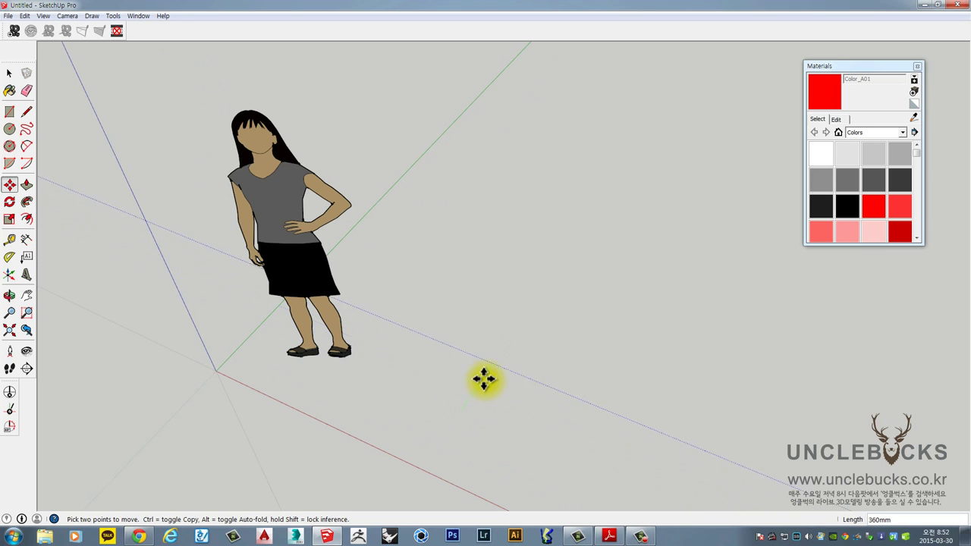
key(ctrl)
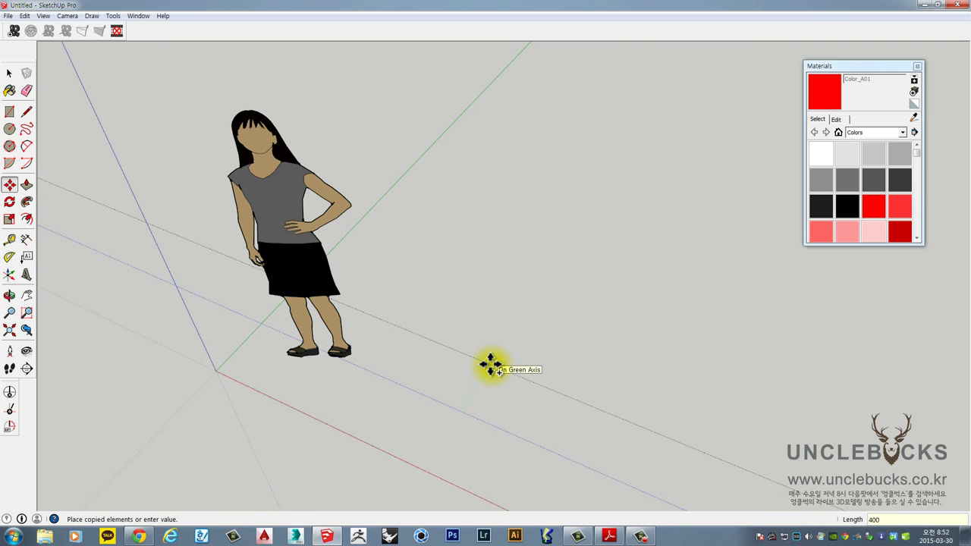
key(Return)
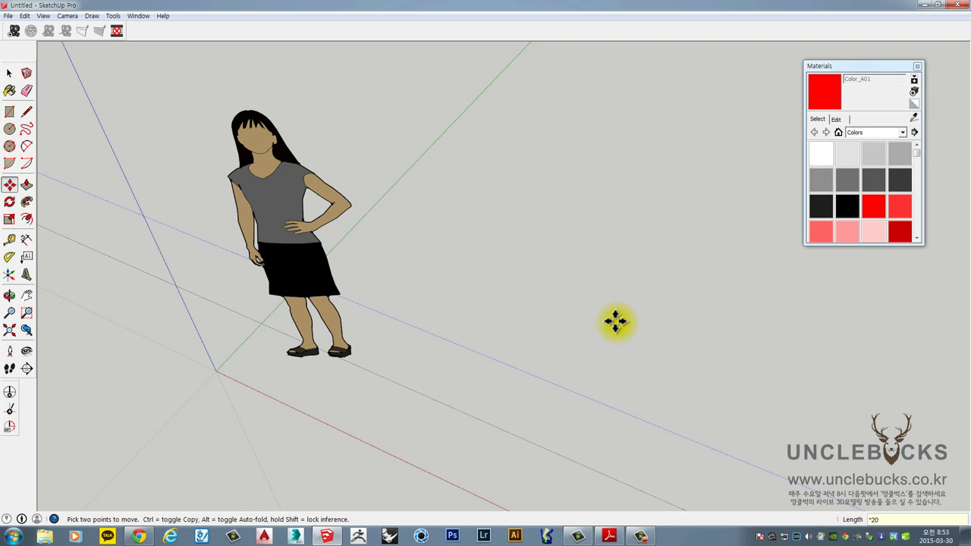
key(Return)
Create a Tape Measure guide line parallel to the green axis, offset 400 mm along the red direction
scroll(615, 321, down, 3)
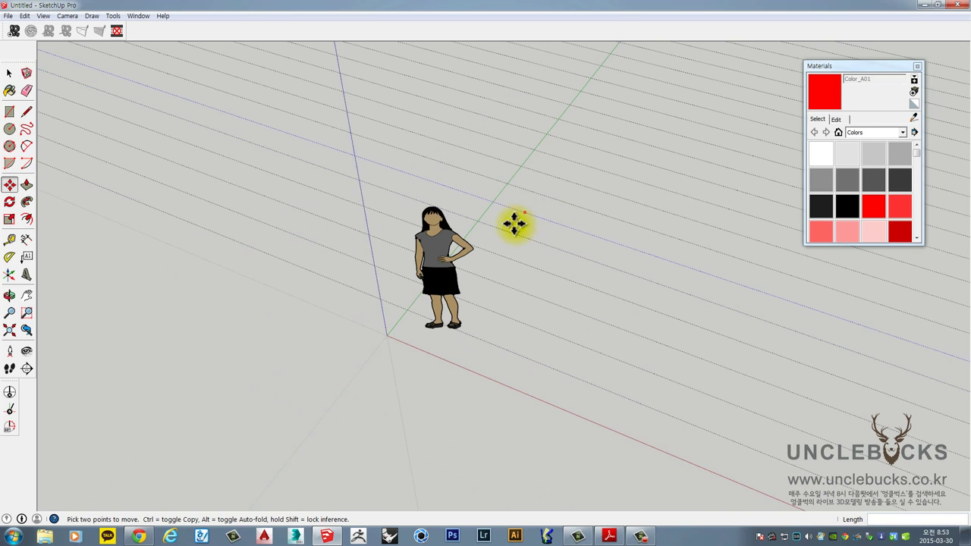
scroll(515, 223, down, 3)
middle_drag(375, 388, 609, 225)
middle_drag(619, 161, 418, 277)
middle_drag(444, 134, 424, 300)
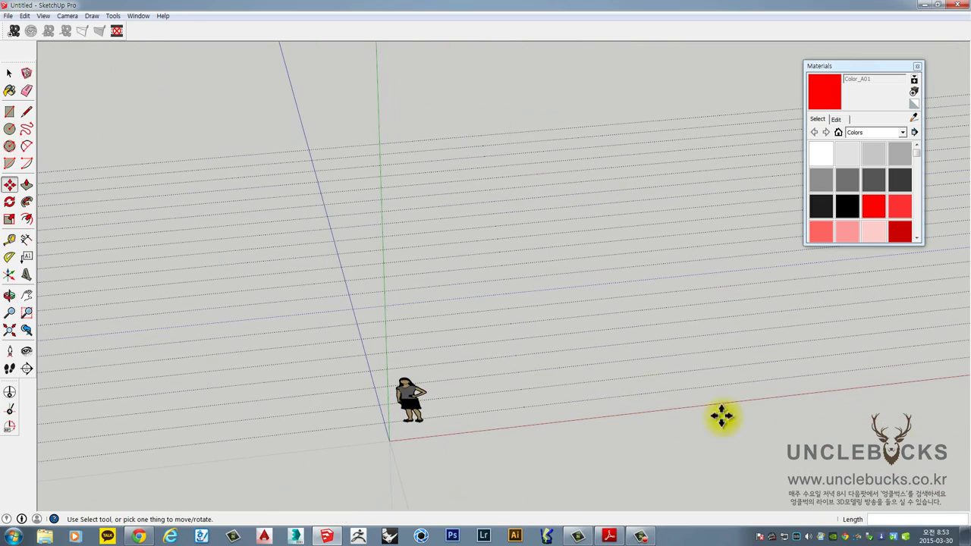
middle_drag(509, 258, 392, 210)
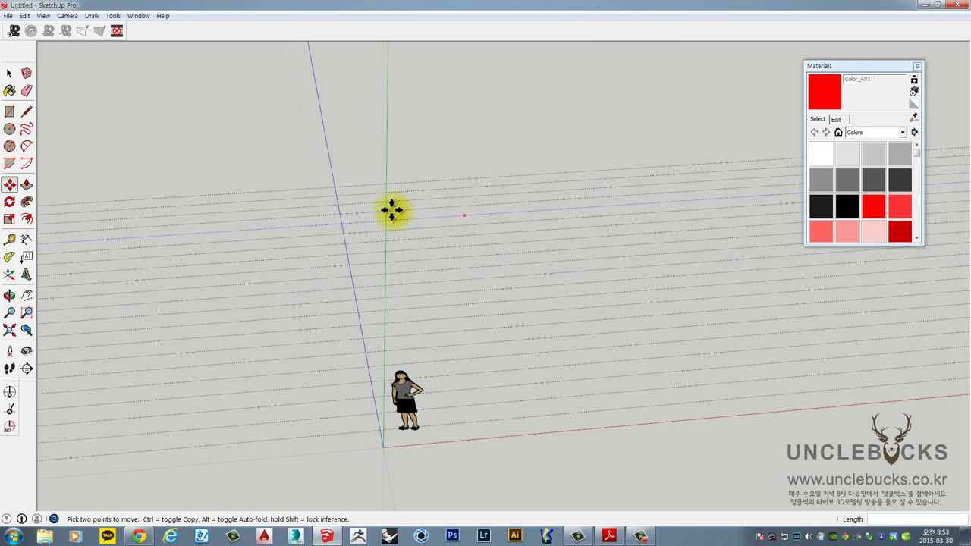
middle_drag(440, 97, 387, 127)
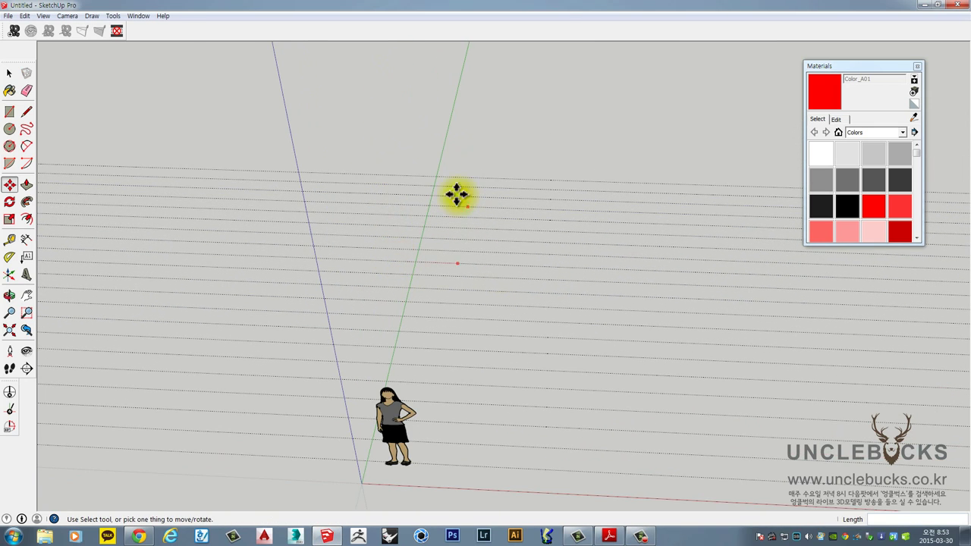
middle_drag(455, 195, 372, 147)
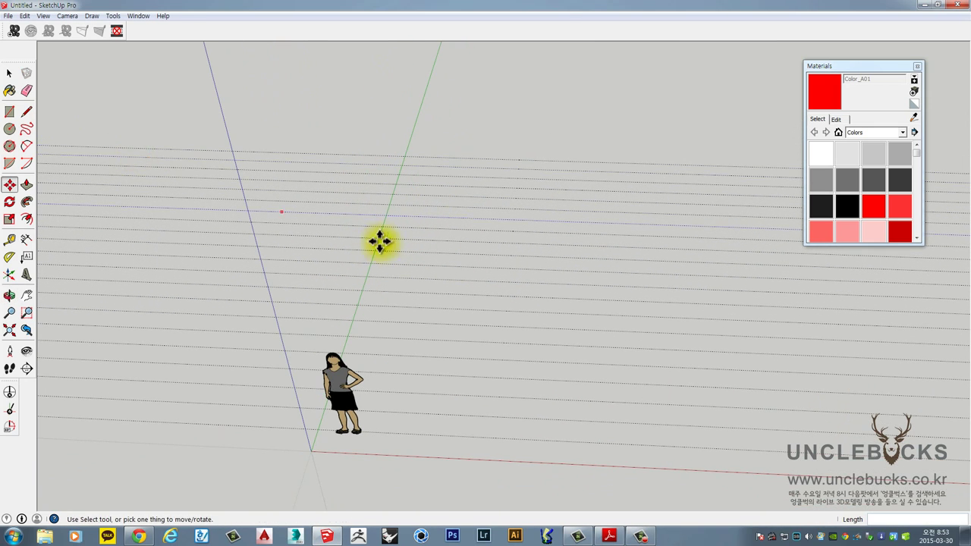
key(t)
click(411, 137)
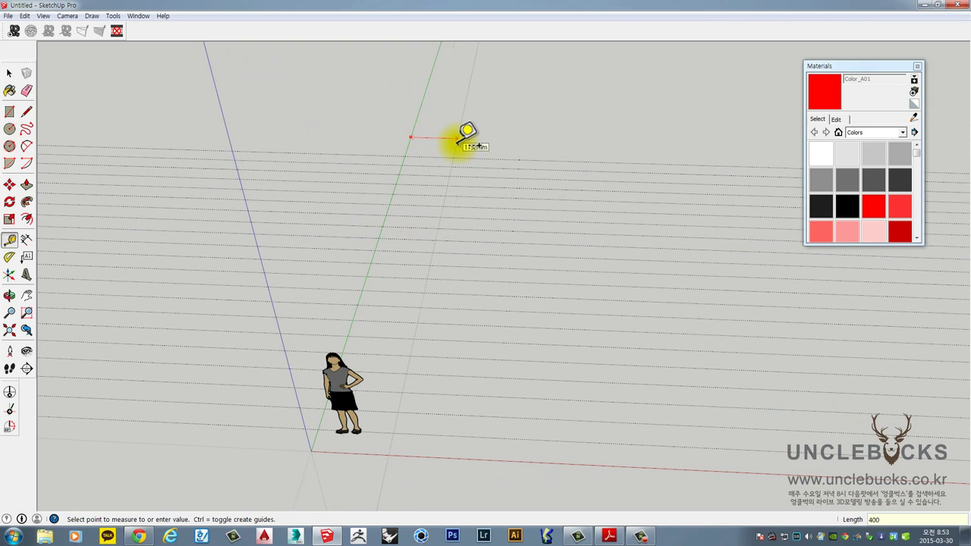
scroll(278, 490, up, 3)
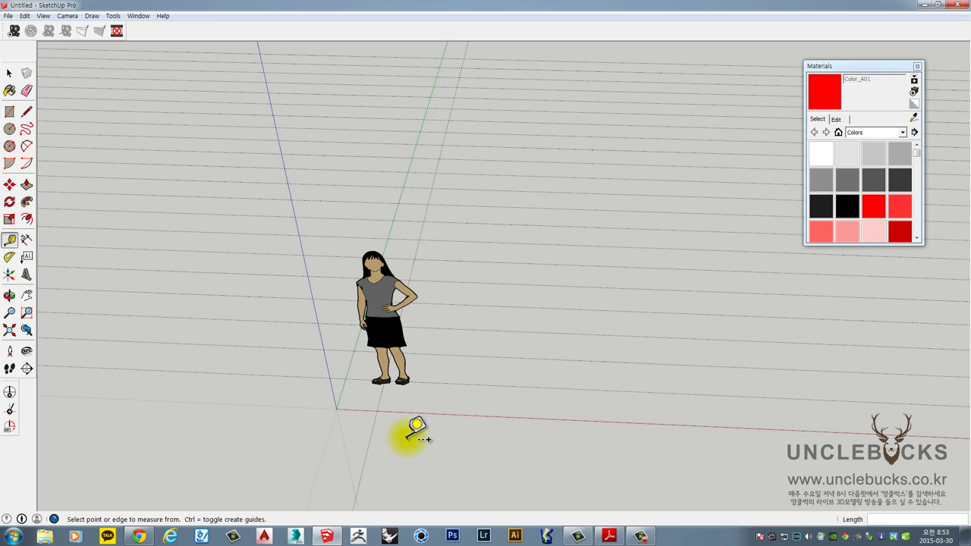
Copy the guide line parallel to the green axis 400 mm along the red axis and array the copy 20 times
key(space)
drag(395, 442, 351, 413)
scroll(371, 406, up, 1)
scroll(371, 407, up, 2)
middle_drag(415, 391, 415, 419)
key(m)
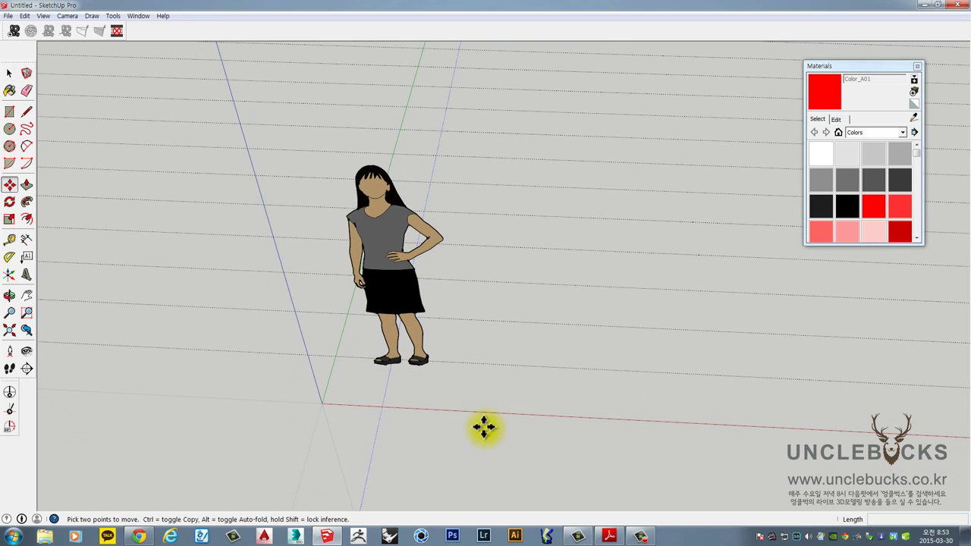
click(485, 396)
key(ctrl)
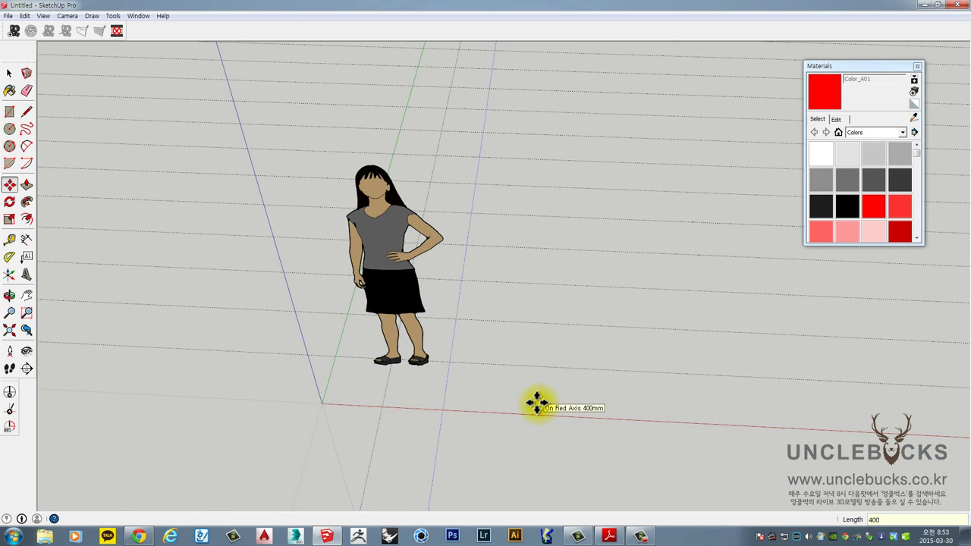
text(*20)
key(Return)
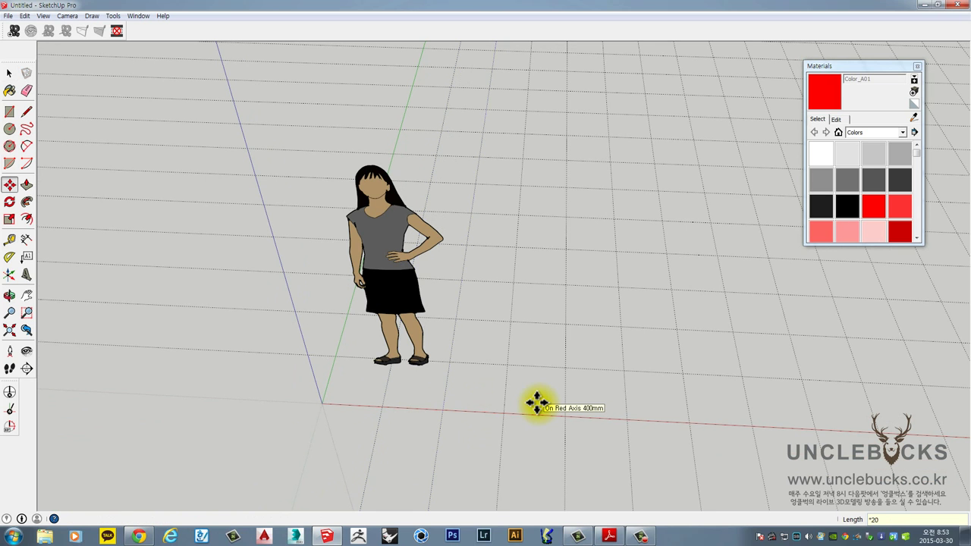
scroll(537, 379, down, 6)
shift+middle_drag(661, 299, 458, 304)
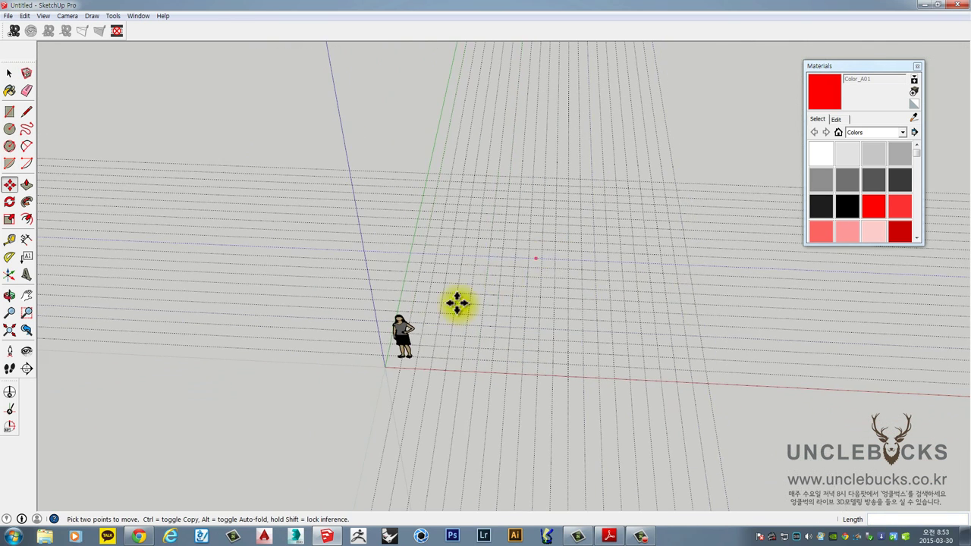
mouse_move(543, 321)
middle_down()
mouse_move(572, 307)
mouse_move(505, 336)
mouse_move(574, 264)
mouse_move(642, 304)
mouse_move(551, 249)
mouse_move(555, 230)
mouse_move(464, 299)
mouse_move(551, 267)
mouse_move(462, 260)
mouse_move(390, 357)
middle_up()
key(space)
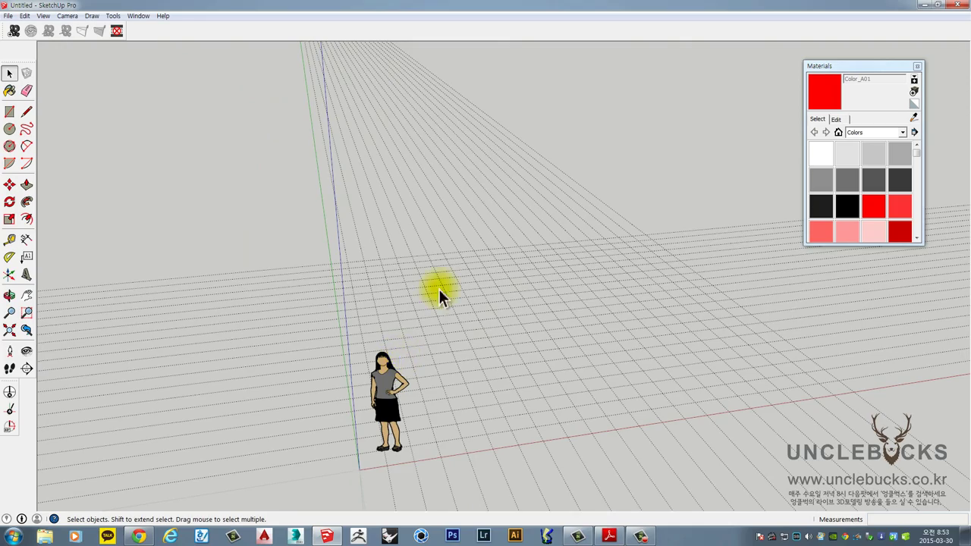
mouse_move(440, 293)
middle_down()
mouse_move(351, 225)
mouse_move(372, 271)
mouse_move(455, 286)
mouse_move(434, 251)
mouse_move(409, 270)
middle_up()
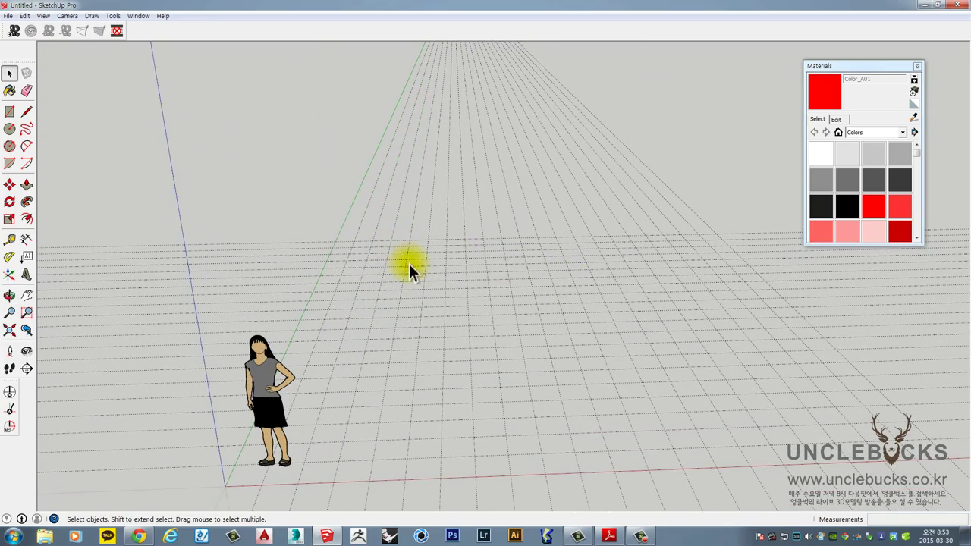
mouse_move(248, 180)
middle_down()
mouse_move(326, 152)
mouse_move(326, 211)
middle_up()
click(10, 112)
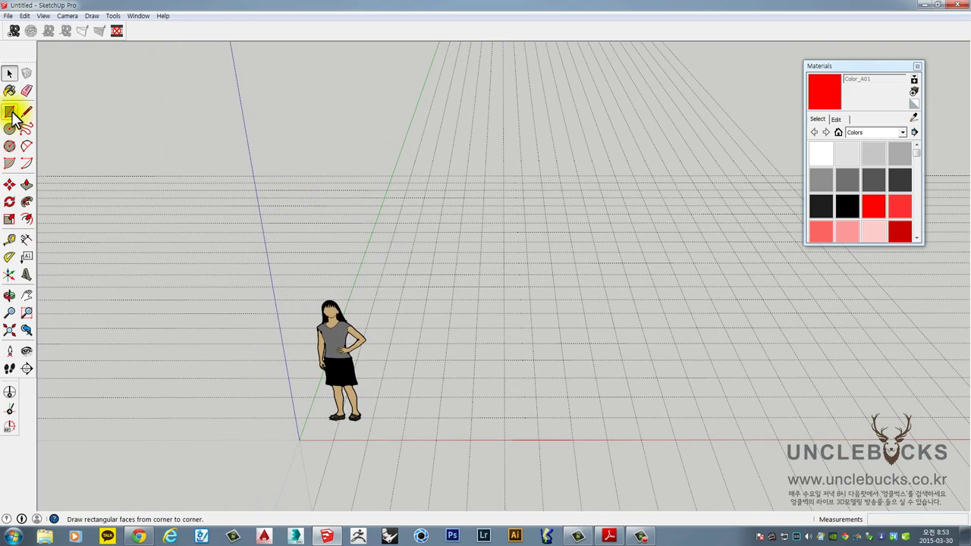
click(10, 112)
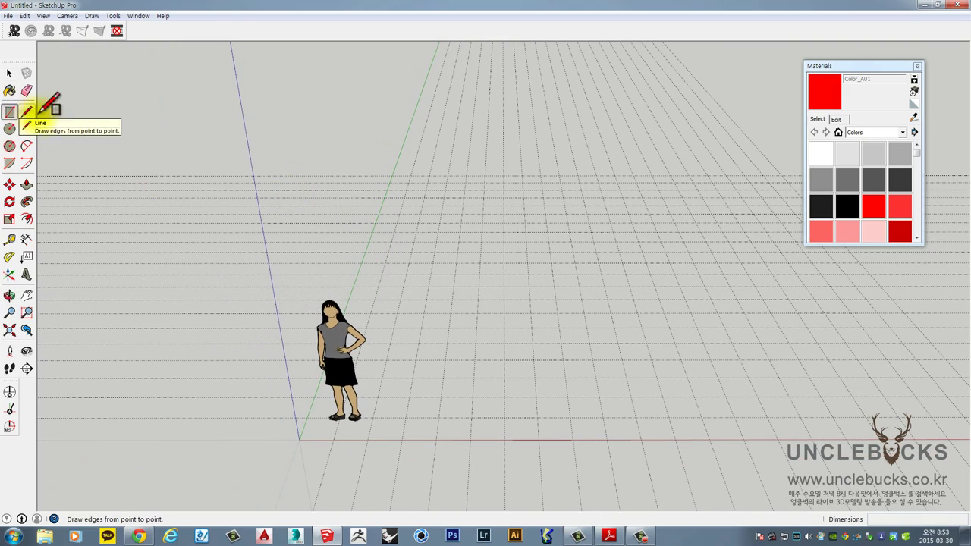
middle_drag(441, 447, 427, 455)
shift+middle_drag(390, 367, 508, 315)
scroll(449, 348, up, 5)
scroll(459, 343, up, 2)
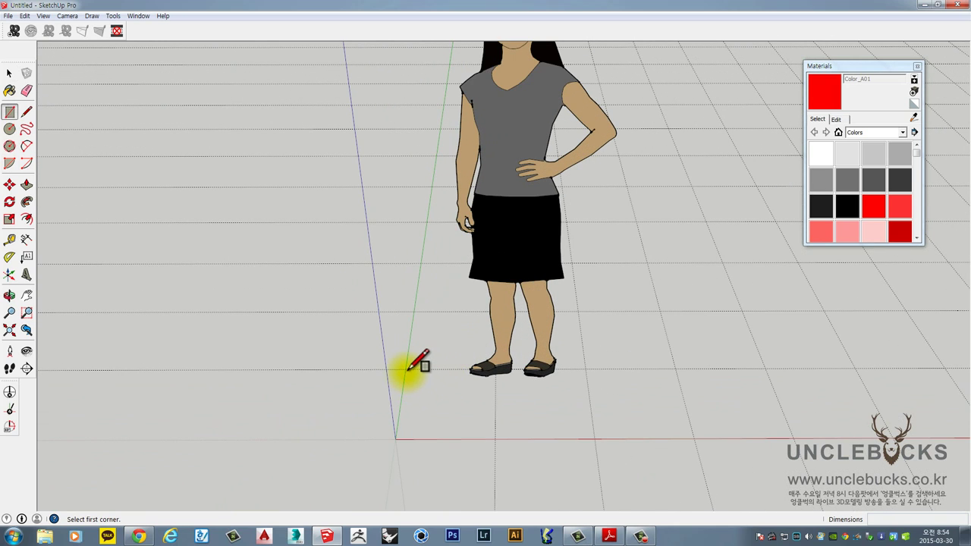
middle_drag(407, 427, 411, 481)
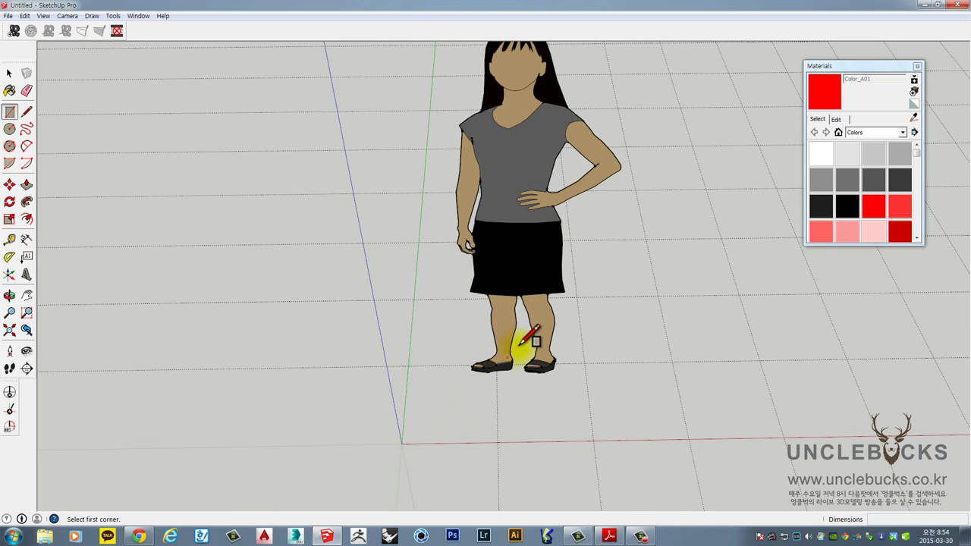
scroll(520, 352, up, 3)
key(space)
Move the human figure about 2120 mm in the negative red direction, off the grid and past the origin
scroll(513, 245, down, 2)
click(513, 245)
scroll(565, 387, down, 4)
key(m)
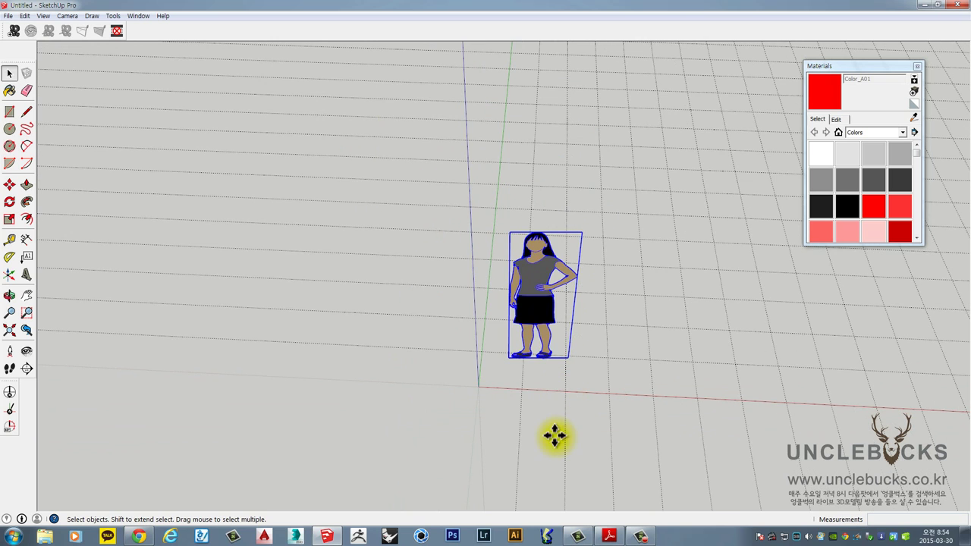
click(590, 423)
click(350, 426)
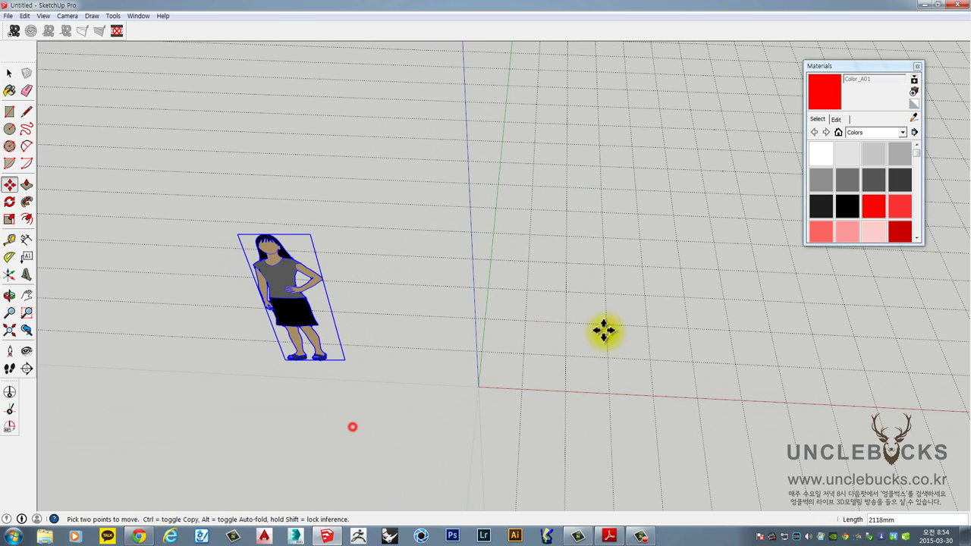
Draw a line along the red axis from the origin to the outermost guide line of the grid
scroll(603, 330, up, 3)
shift+middle_drag(492, 362, 583, 332)
middle_drag(375, 226, 384, 194)
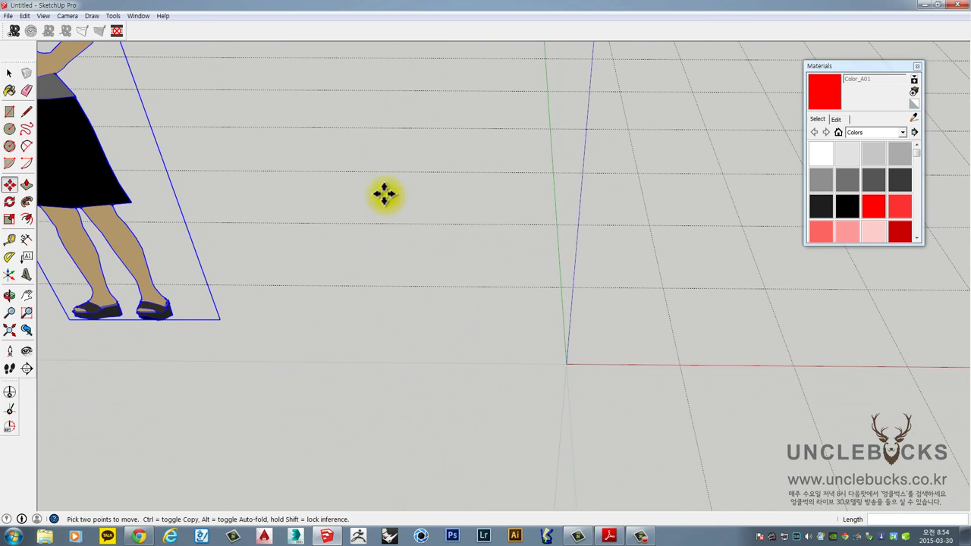
click(25, 112)
click(566, 362)
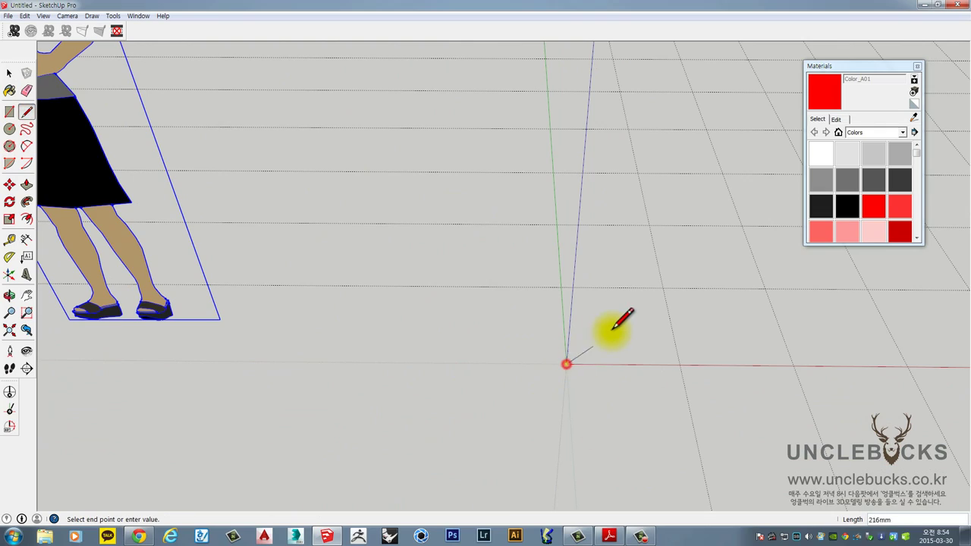
scroll(615, 326, down, 5)
mouse_move(628, 317)
middle_down()
mouse_move(748, 310)
mouse_move(635, 326)
mouse_move(708, 386)
middle_up()
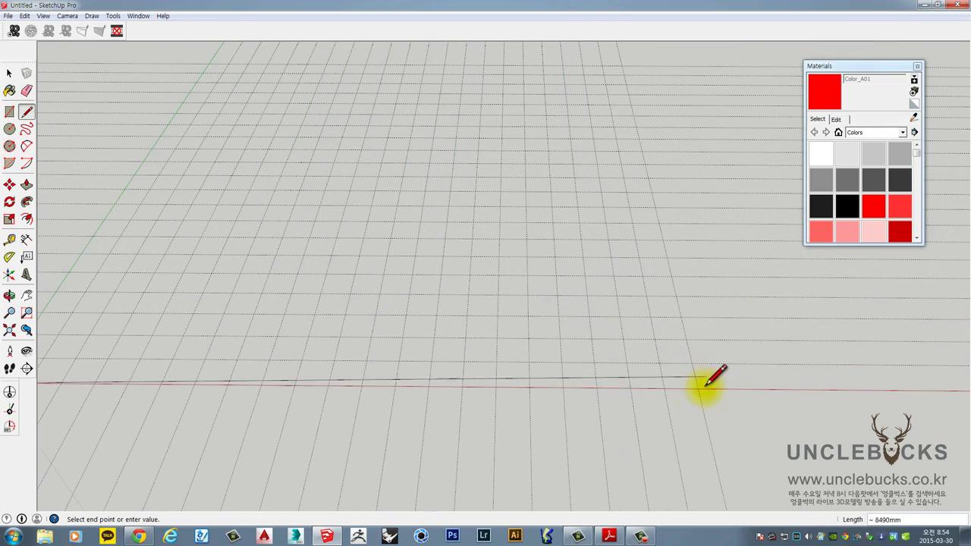
click(698, 388)
key(space)
scroll(716, 341, down, 2)
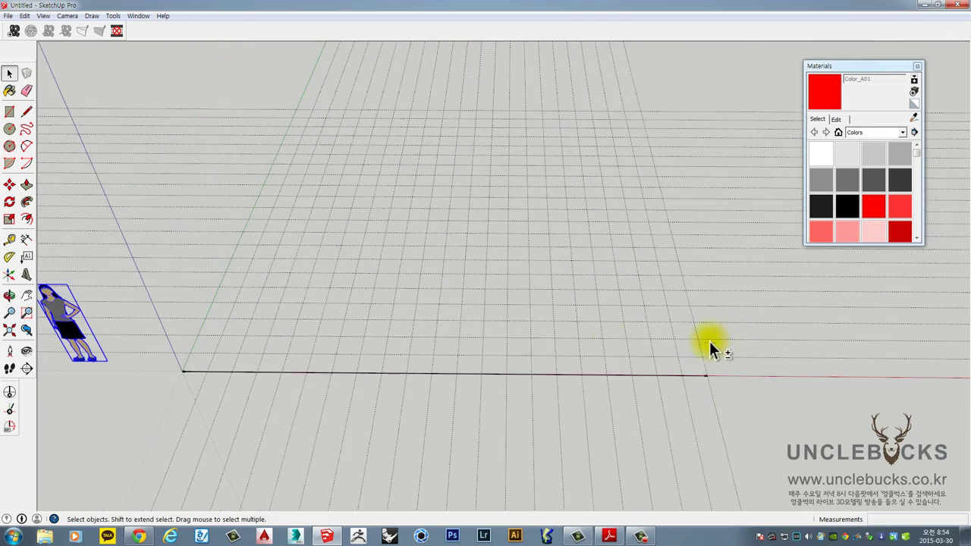
Delete the line drawn along the red axis, keeping the guide lines and the human figure
shift+middle_drag(408, 310, 466, 292)
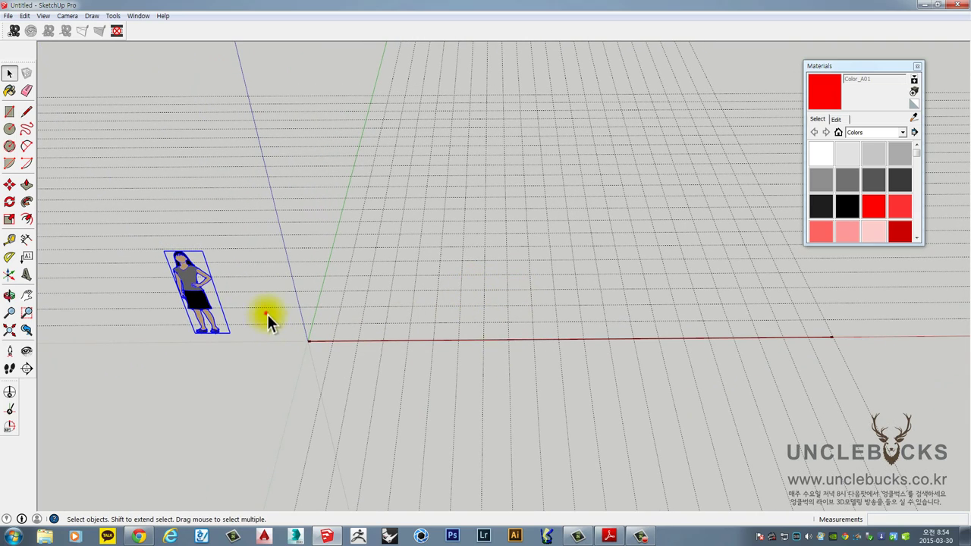
drag(266, 313, 919, 388)
scroll(334, 345, up, 4)
key(Delete)
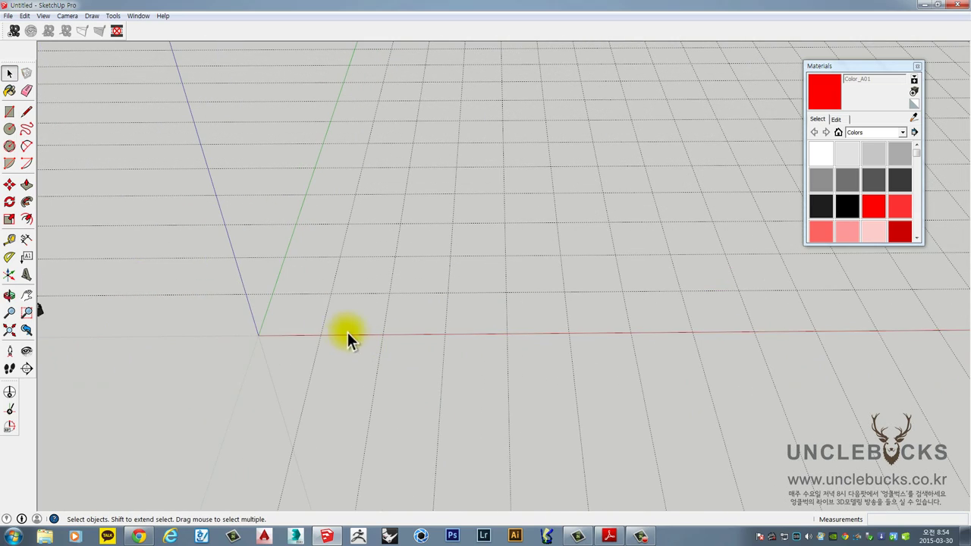
Draw a 400 × 400 mm rectangle in the grid cell at the origin and delete its face, leaving the four edges
scroll(228, 292, up, 1)
click(10, 112)
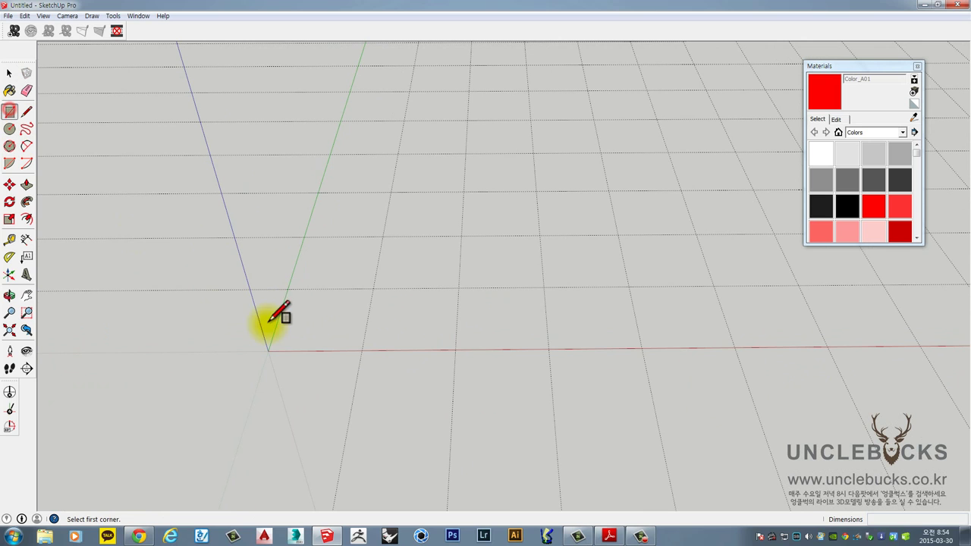
click(373, 289)
click(273, 350)
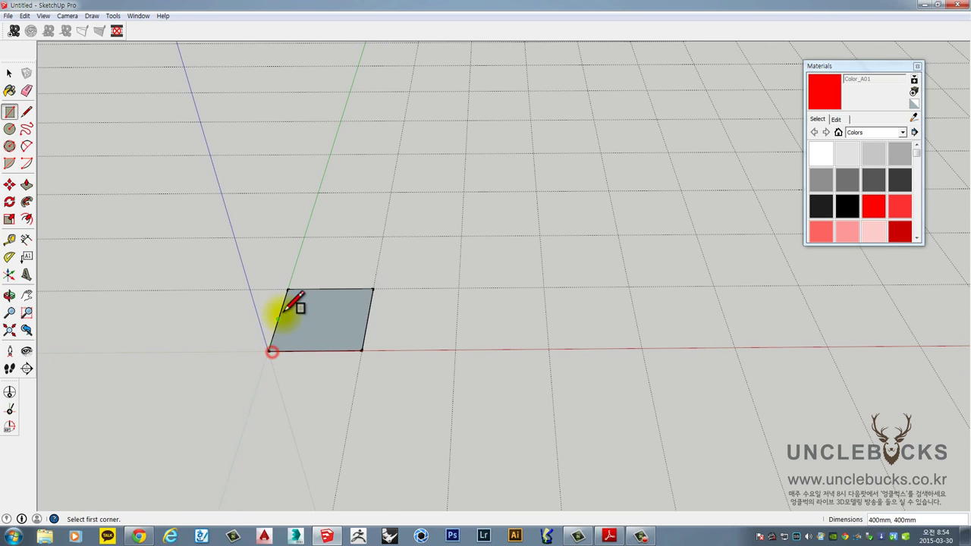
middle_drag(292, 305, 331, 355)
key(Delete)
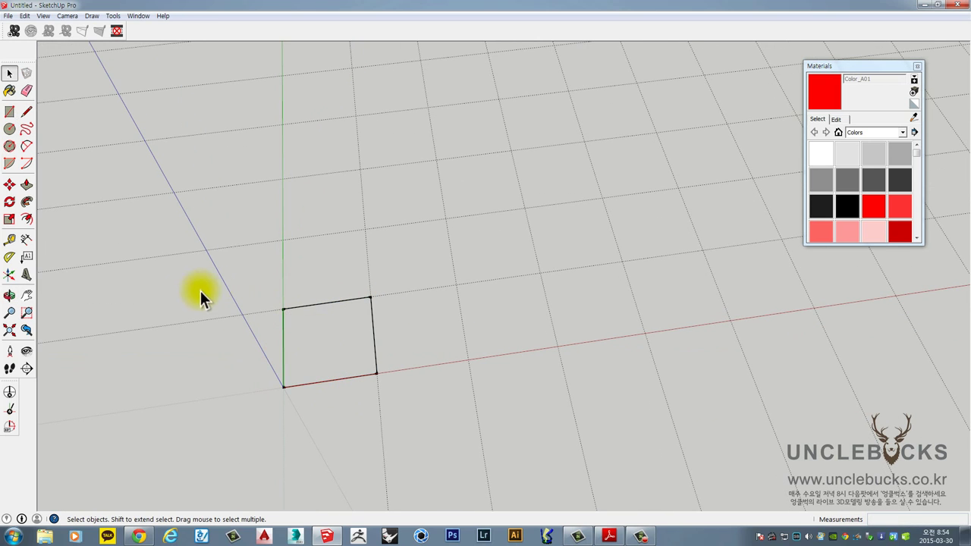
Copy the square's four edges one cell along the red axis and repeat the copy as a ×21 array
drag(429, 448, 425, 446)
middle_drag(320, 342, 286, 347)
scroll(284, 350, up, 2)
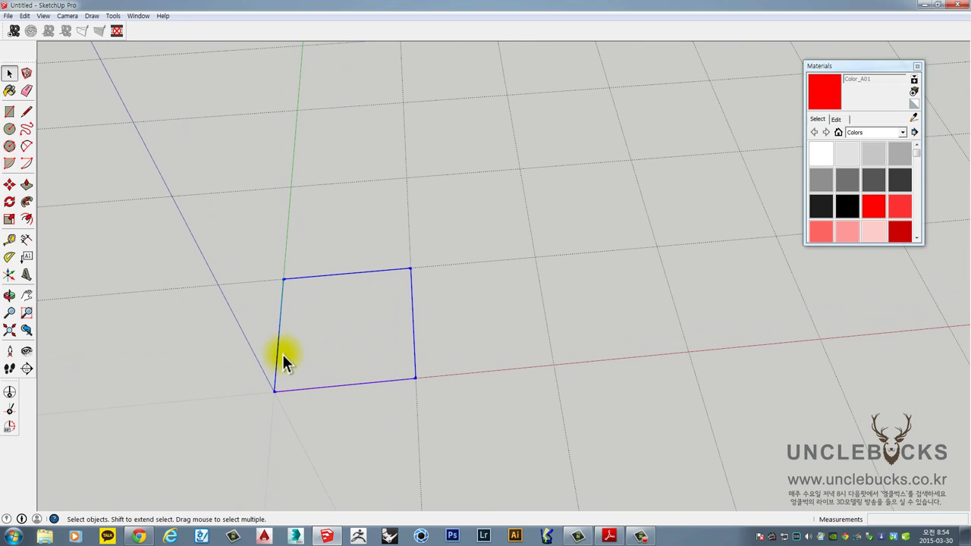
click(273, 390)
key(ctrl)
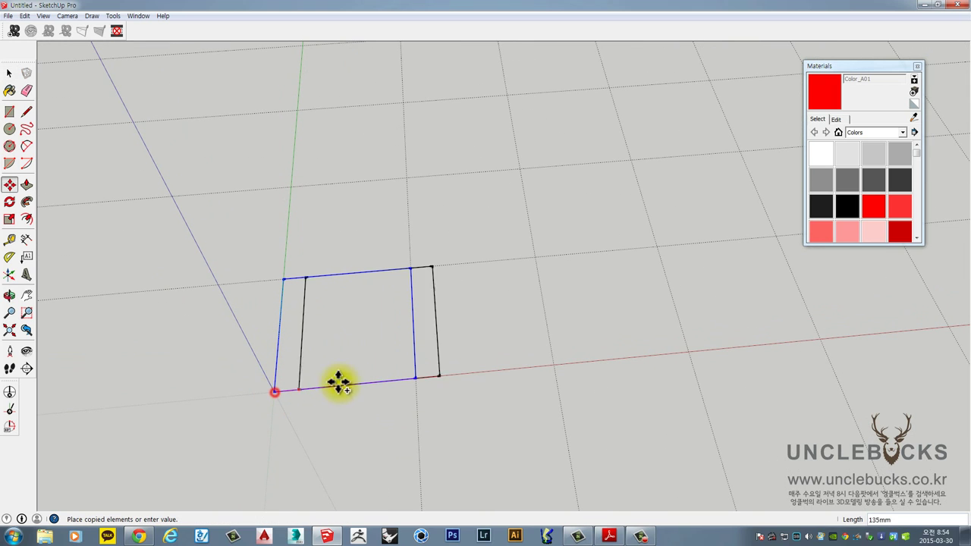
click(414, 376)
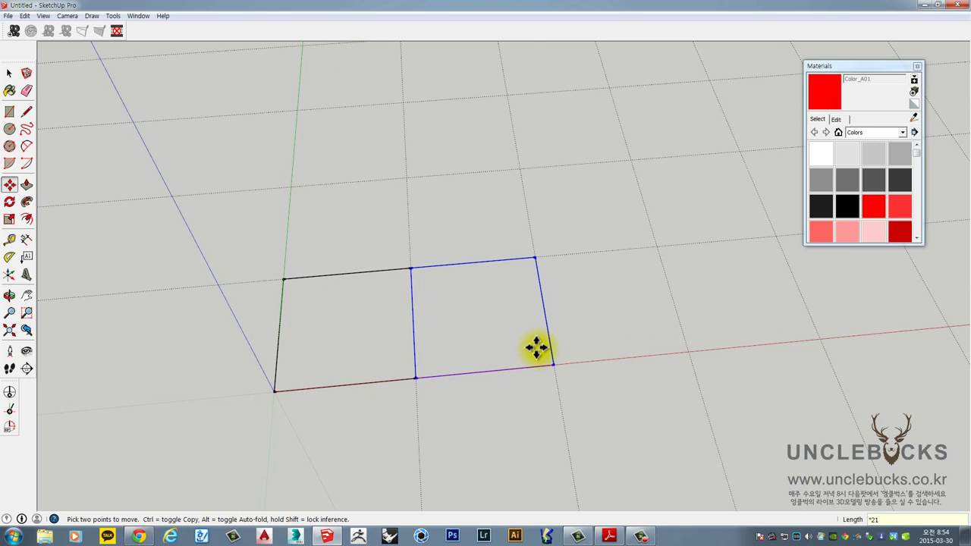
key(Return)
Delete the edges of the extra cell that extends past the outermost guide line at the end of the row
scroll(585, 296, down, 8)
shift+middle_drag(782, 271, 617, 332)
scroll(634, 328, up, 2)
key(space)
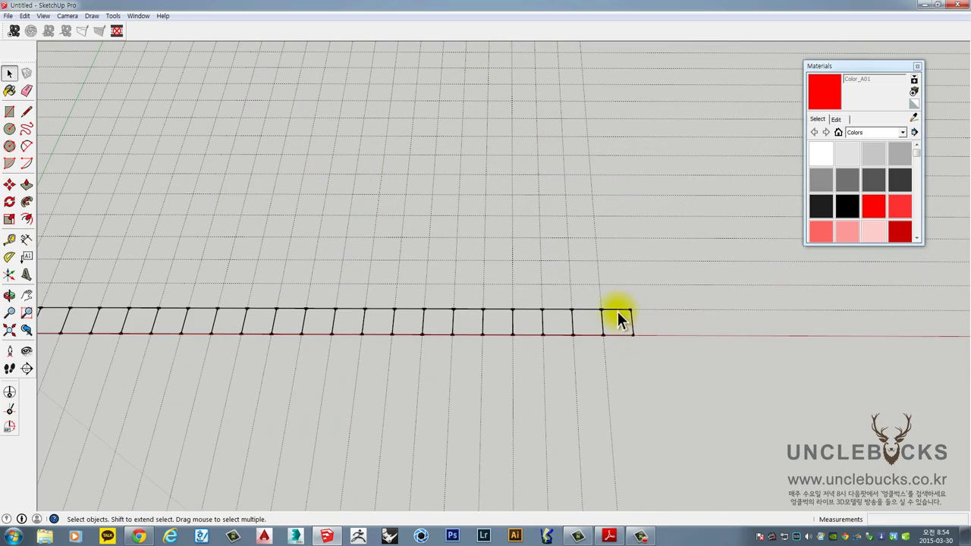
scroll(619, 310, up, 2)
middle_drag(626, 330, 638, 327)
click(638, 326)
key(e)
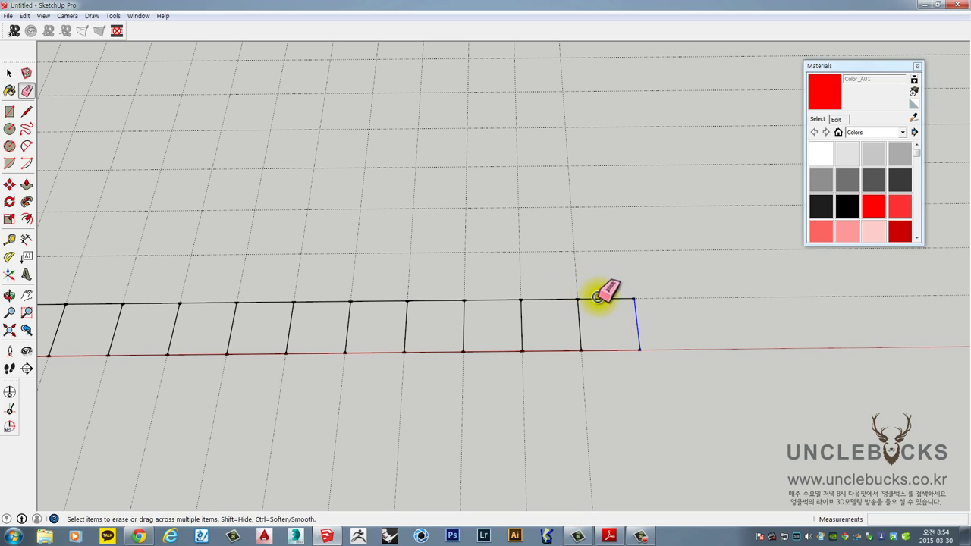
key(space)
click(614, 299)
key(Delete)
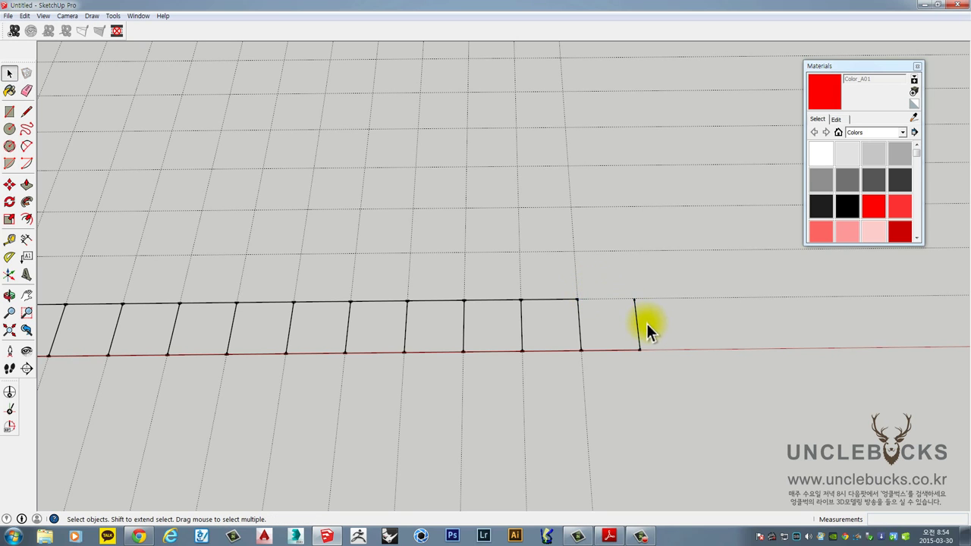
scroll(627, 349, down, 3)
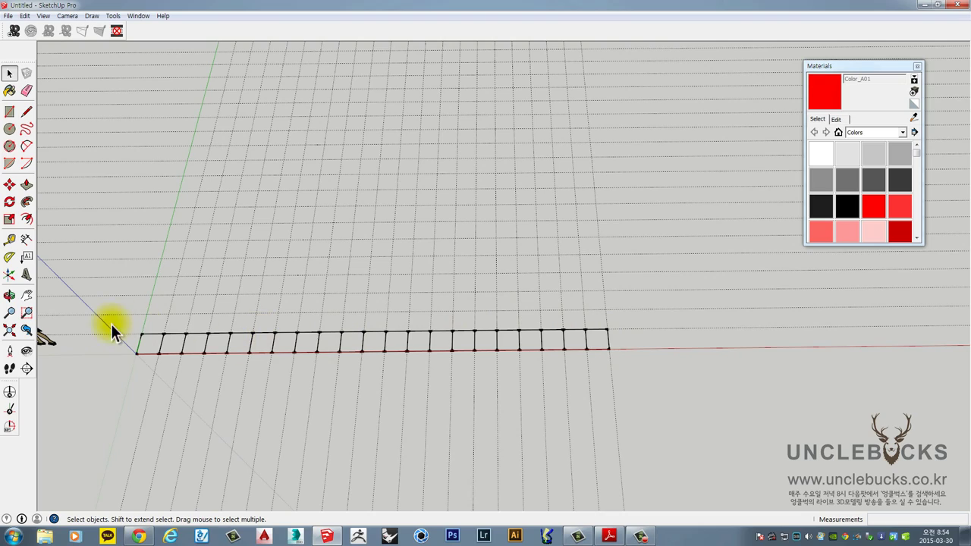
Copy the whole row of cells 400 mm along the green axis and repeat the copy as a ×20 array
drag(113, 323, 767, 399)
middle_drag(243, 353, 555, 392)
key(m)
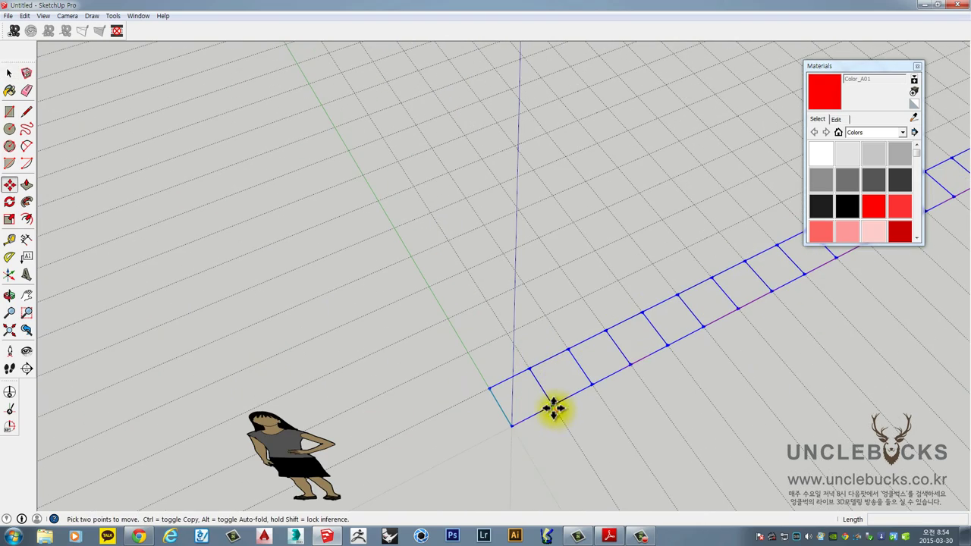
ctrl+click(551, 398)
click(531, 362)
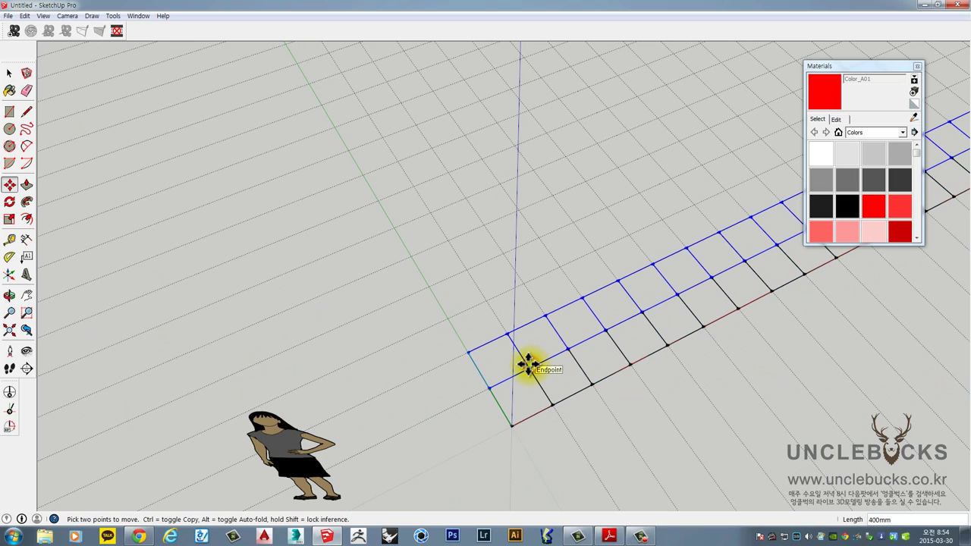
text(*20)
key(Return)
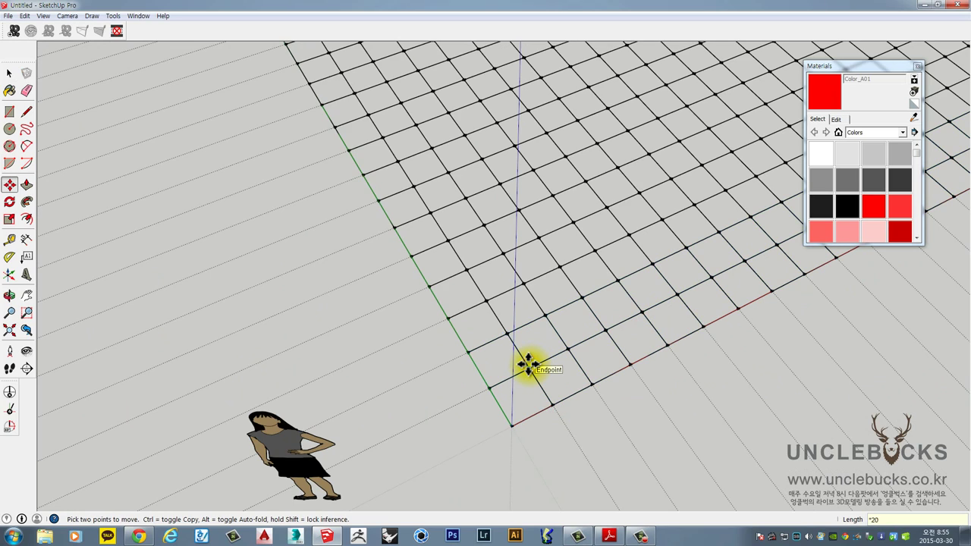
Select all the edges of the square grid and make them a group
scroll(527, 366, down, 5)
middle_drag(520, 321, 403, 210)
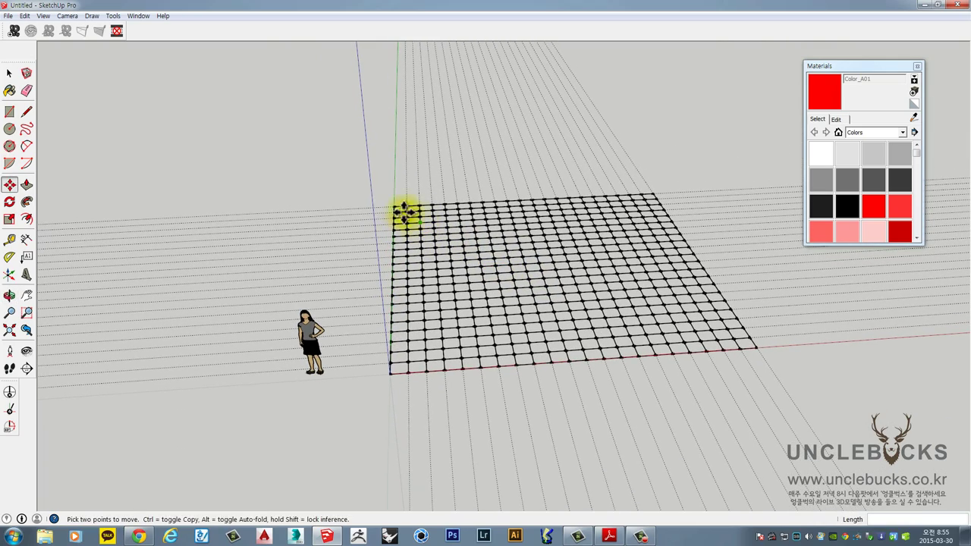
key(space)
drag(349, 167, 724, 429)
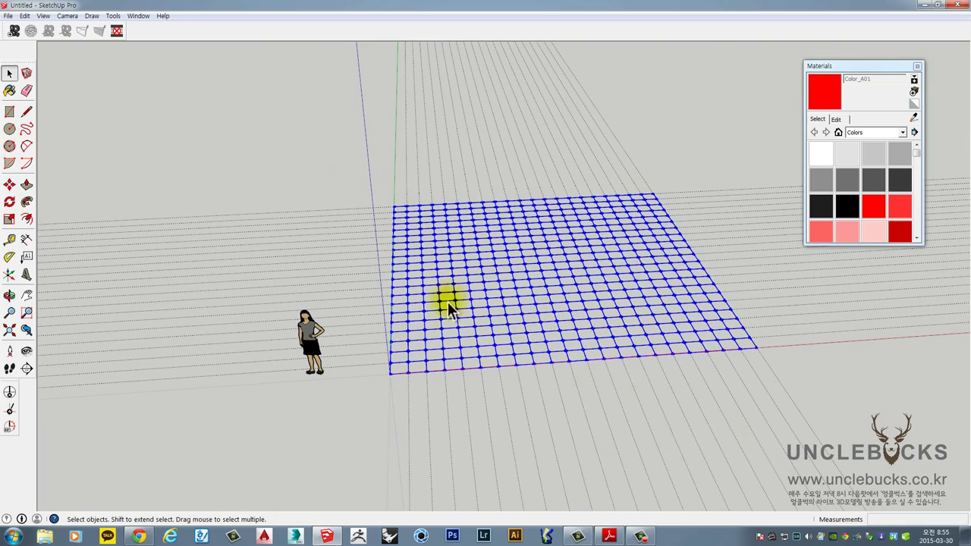
scroll(466, 365, up, 4)
right_click(466, 364)
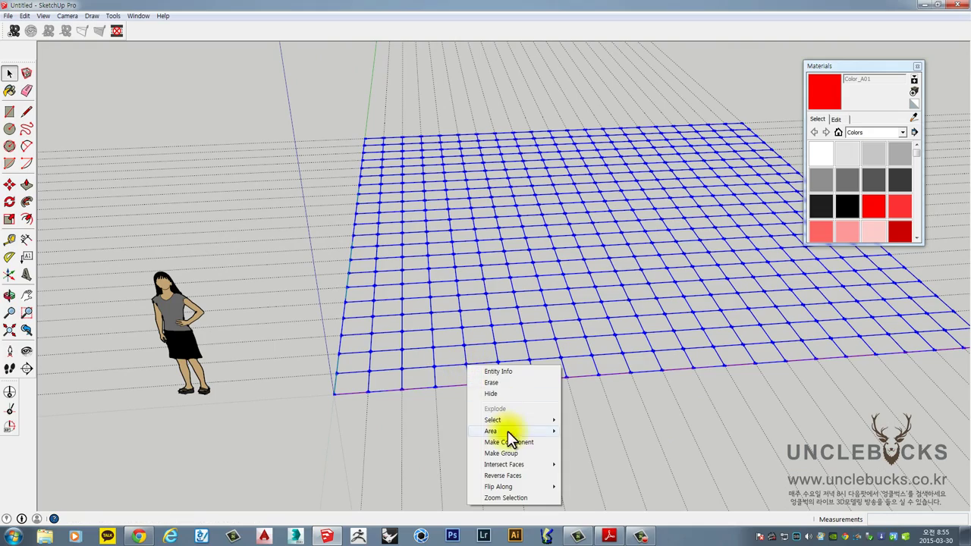
click(502, 453)
middle_drag(506, 455, 474, 440)
key(q)
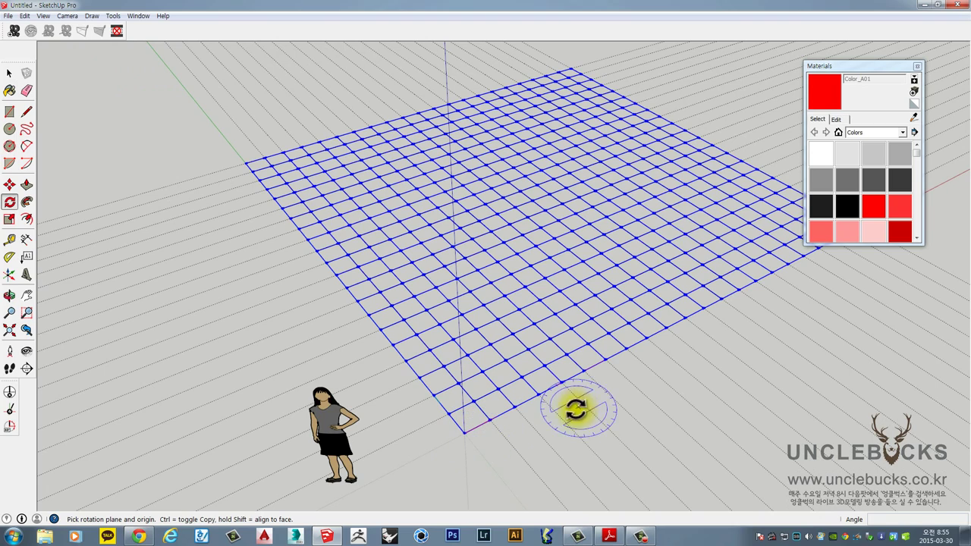
middle_drag(557, 422, 440, 437)
scroll(440, 438, up, 2)
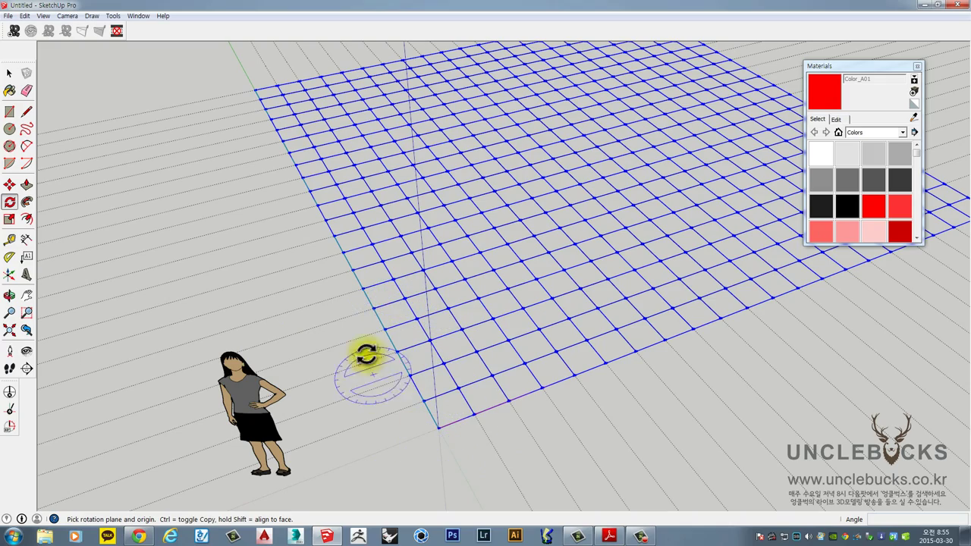
middle_drag(435, 444, 364, 199)
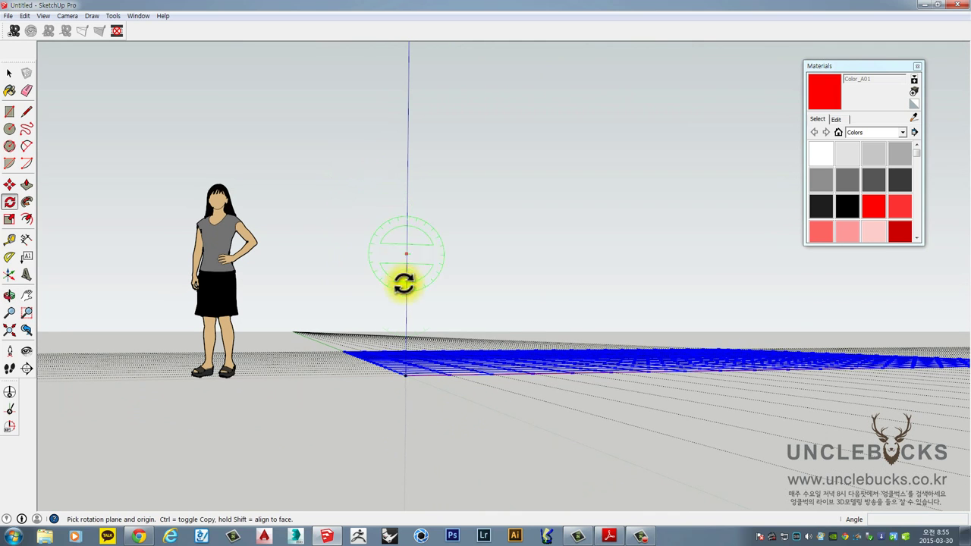
scroll(406, 377, up, 3)
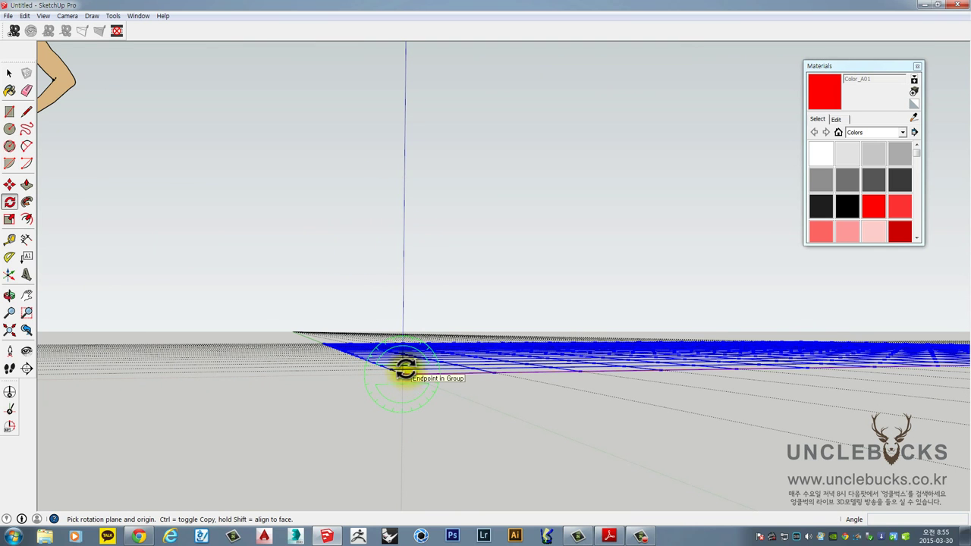
middle_drag(406, 372, 486, 377)
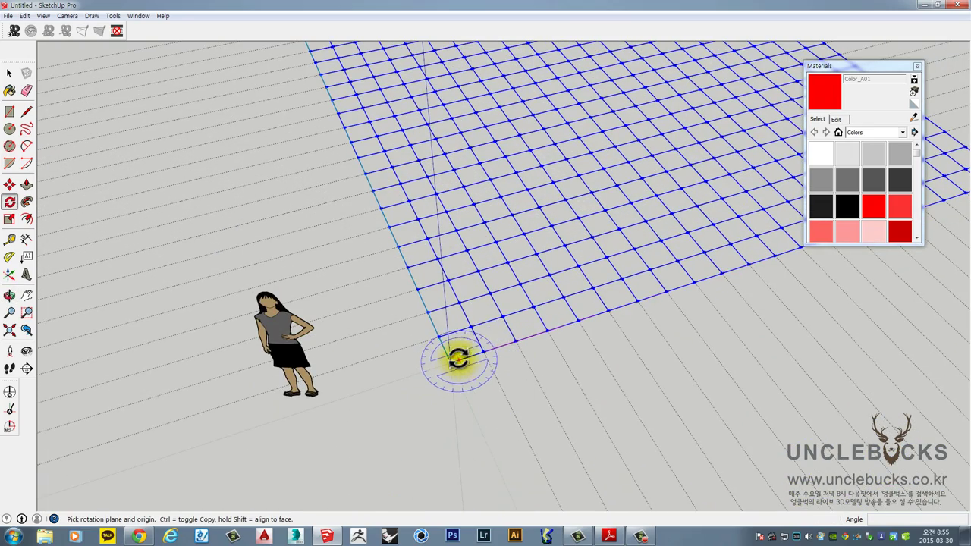
middle_drag(488, 329, 370, 395)
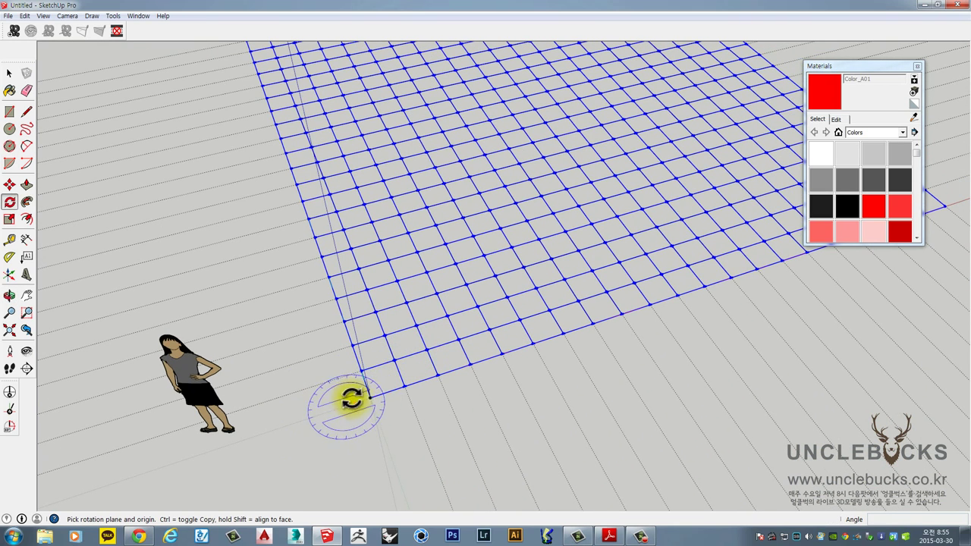
key(space)
shift+middle_drag(320, 449, 444, 303)
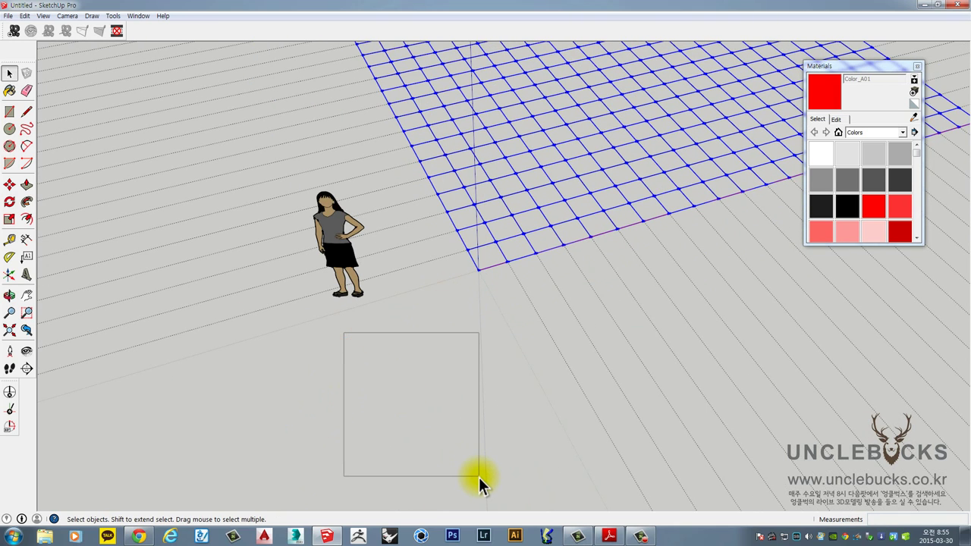
drag(479, 477, 478, 477)
drag(341, 333, 471, 456)
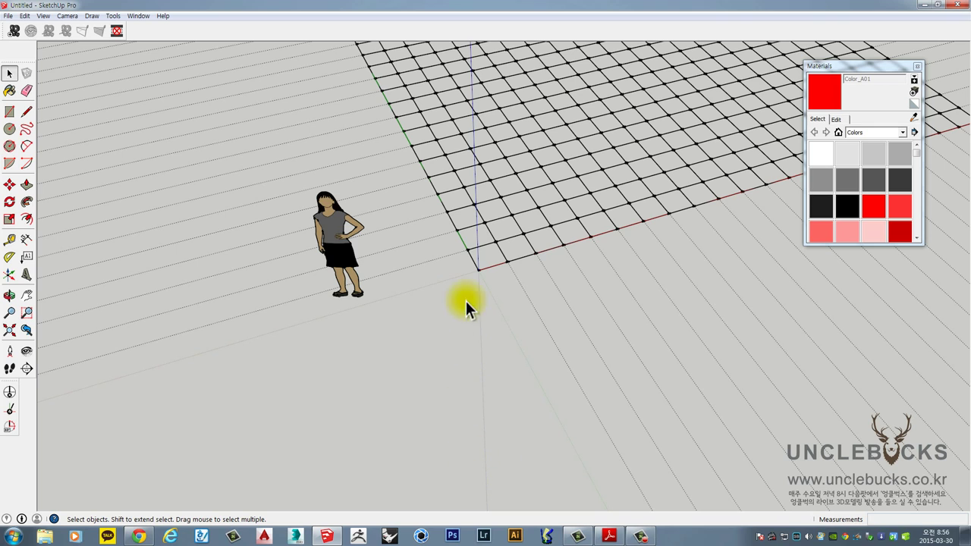
Try rotating the grid group 90° upright about the red axis, pivoting at its corner on the origin
click(495, 244)
click(492, 234)
triple_click(490, 265)
scroll(491, 268, up, 1)
shift+middle_drag(492, 294, 463, 364)
click(10, 202)
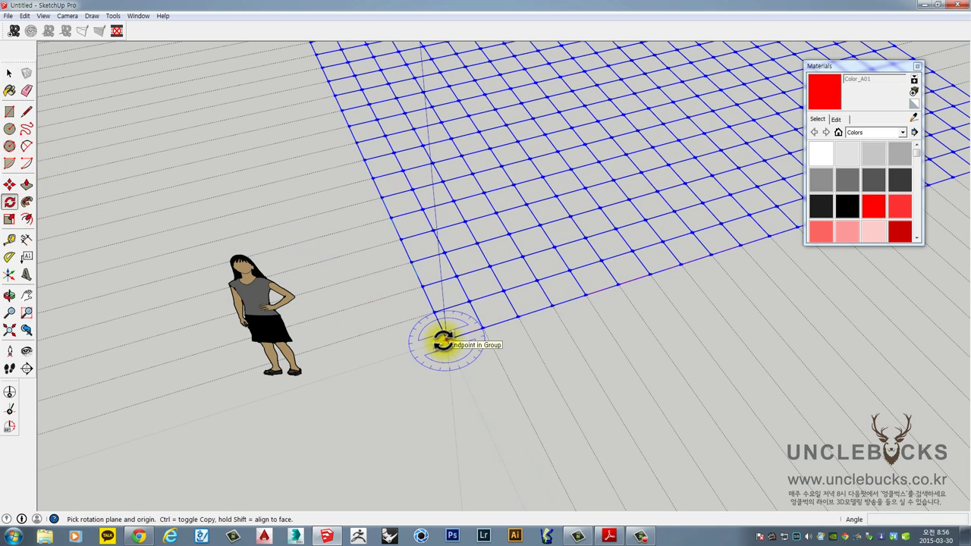
key(Right)
drag(514, 319, 591, 299)
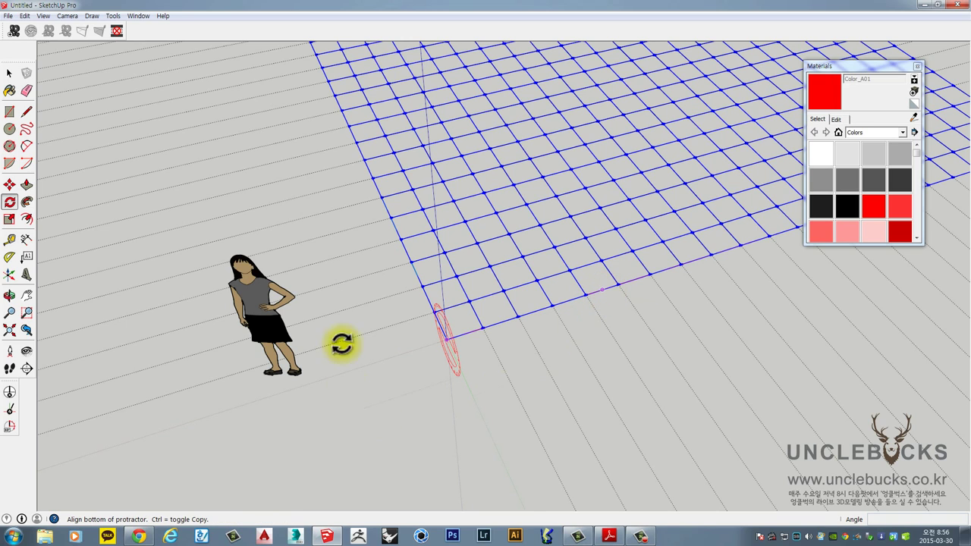
middle_drag(341, 342, 323, 288)
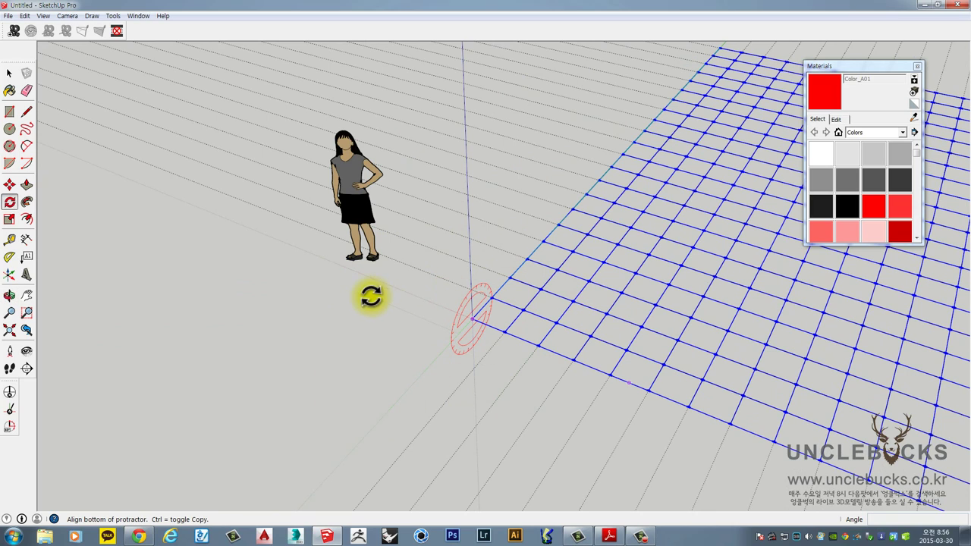
middle_drag(503, 293, 504, 271)
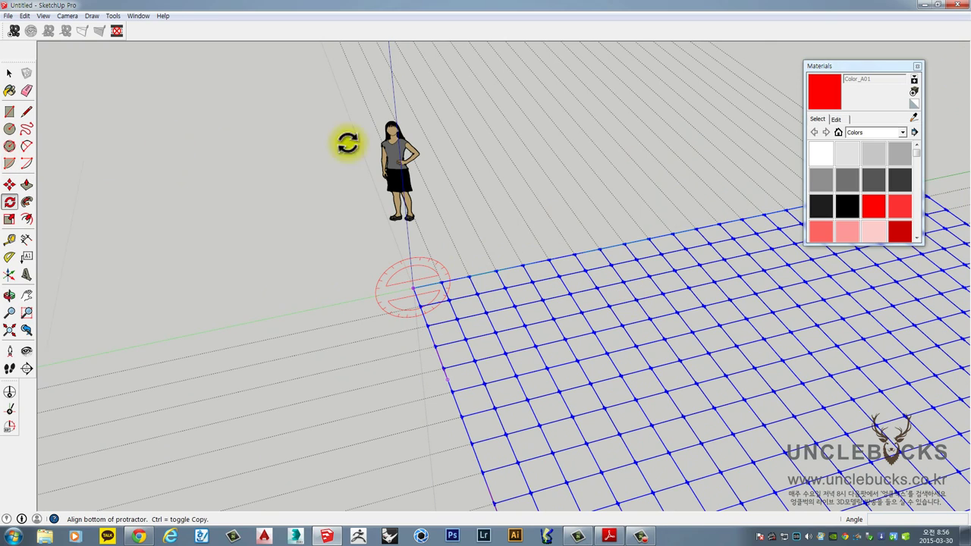
mouse_move(512, 217)
middle_down()
mouse_move(448, 251)
mouse_move(507, 231)
middle_up()
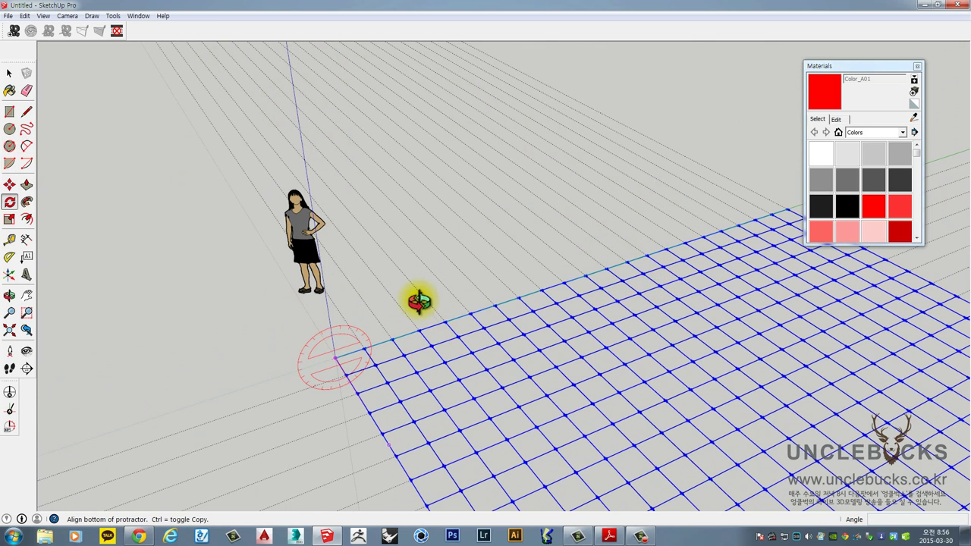
middle_drag(416, 299, 400, 277)
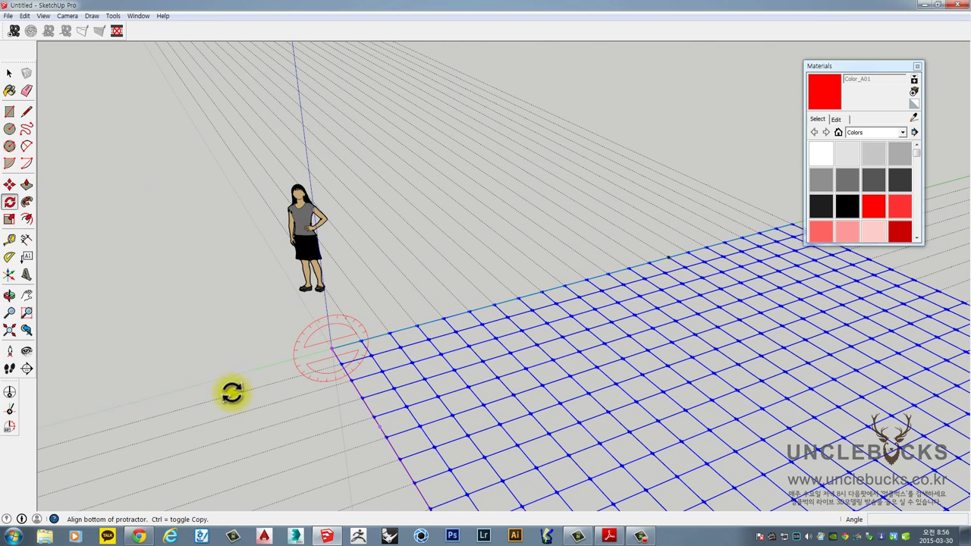
click(185, 229)
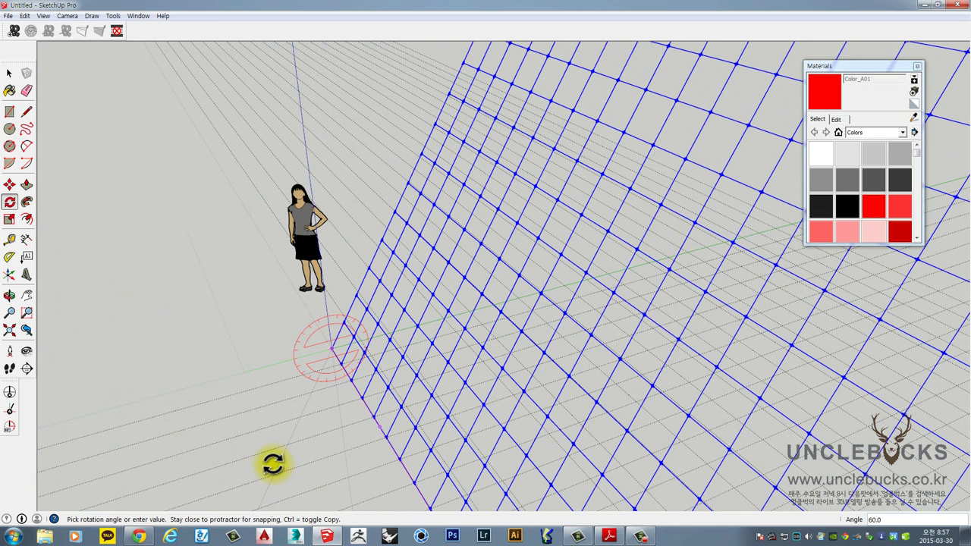
key(Return)
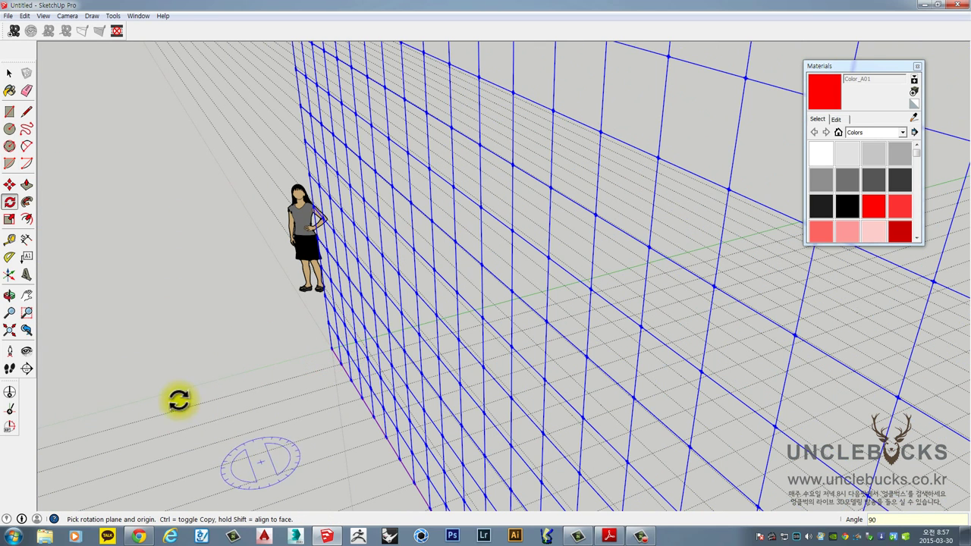
key(ctrl+z)
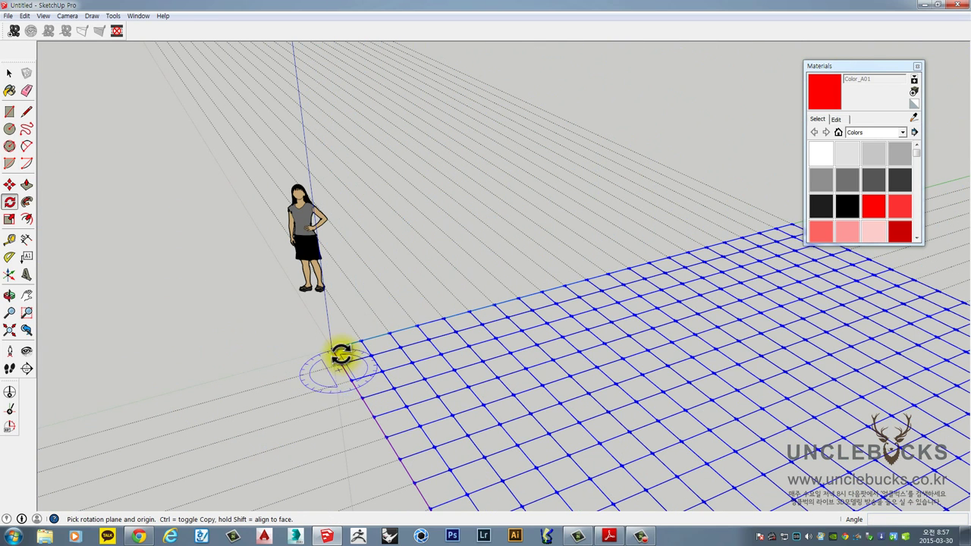
Rotate the grid group 90° about its edge on the red axis so that it stands vertically from the origin
click(363, 386)
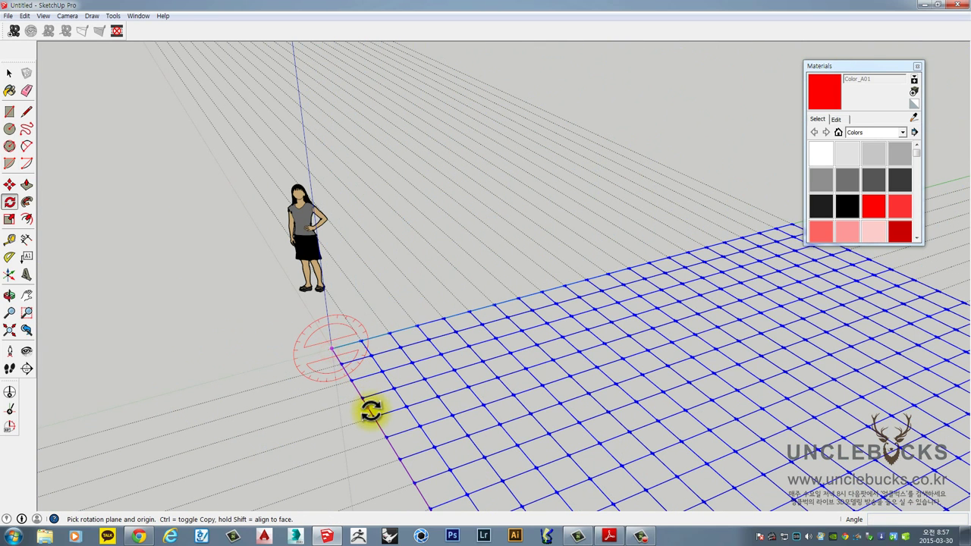
click(667, 258)
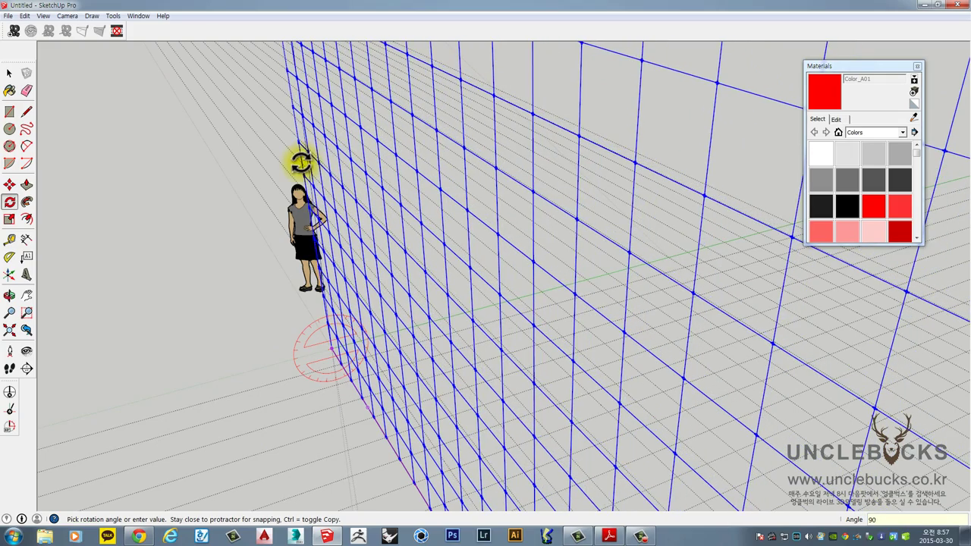
click(301, 162)
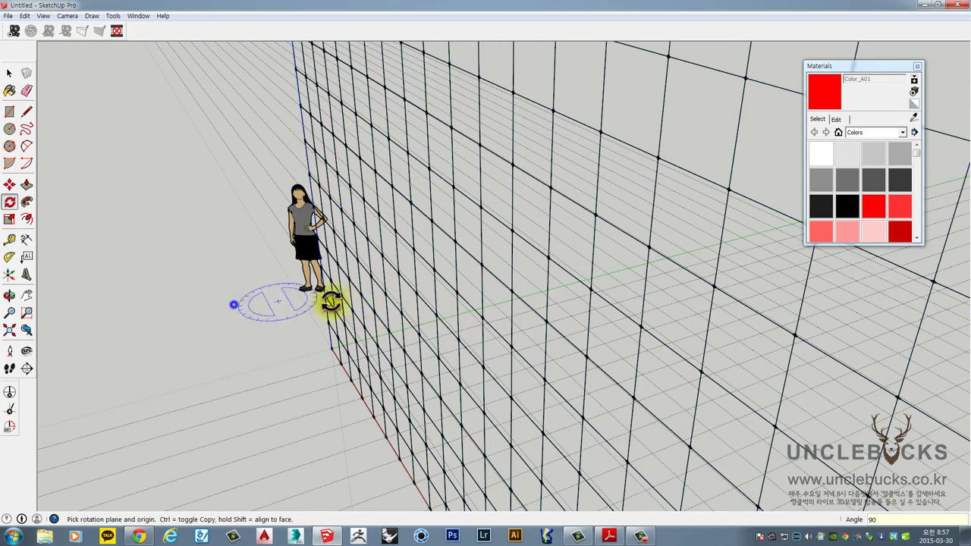
Try rotating a copy of the upright grid group 90° about the vertical axis near its corner at the origin
middle_drag(449, 340, 475, 341)
key(space)
triple_click(485, 364)
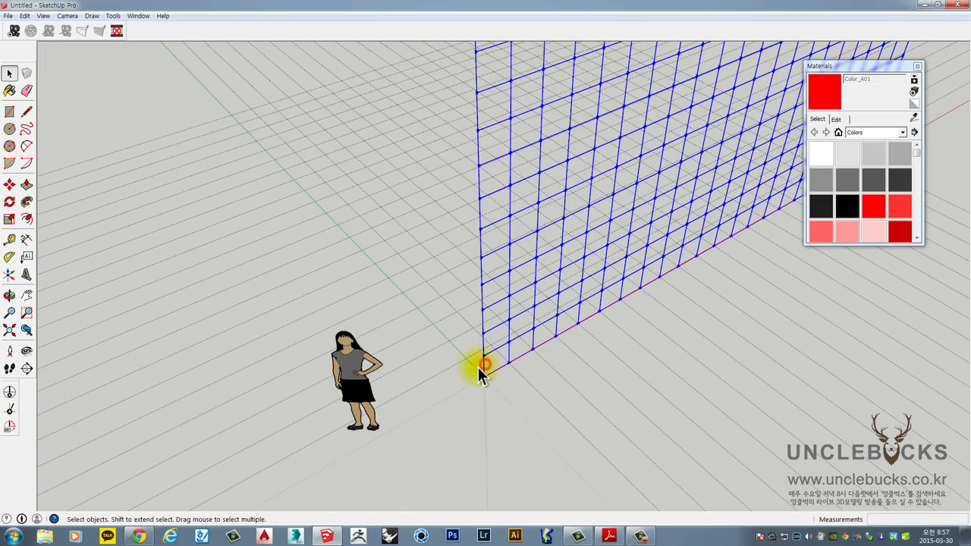
scroll(484, 373, up, 6)
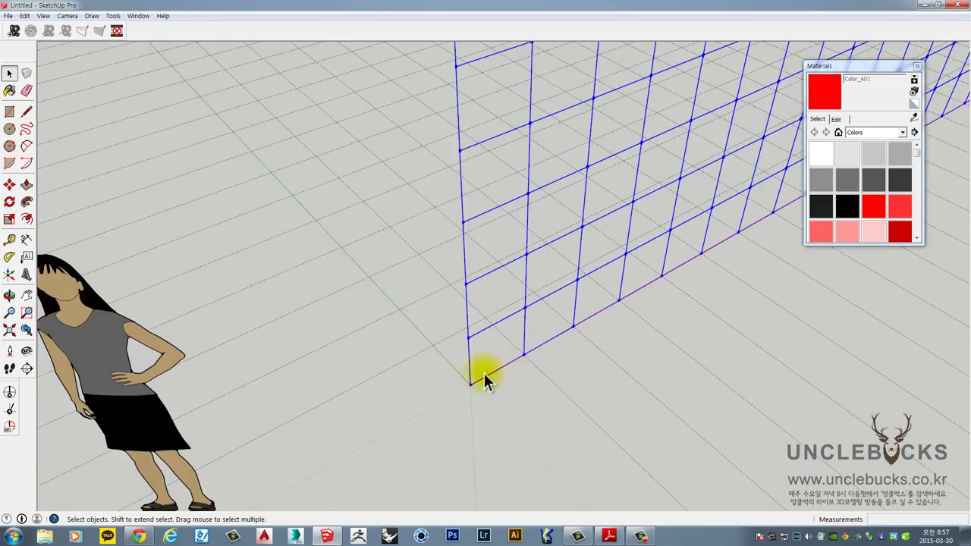
scroll(464, 385, up, 2)
key(q)
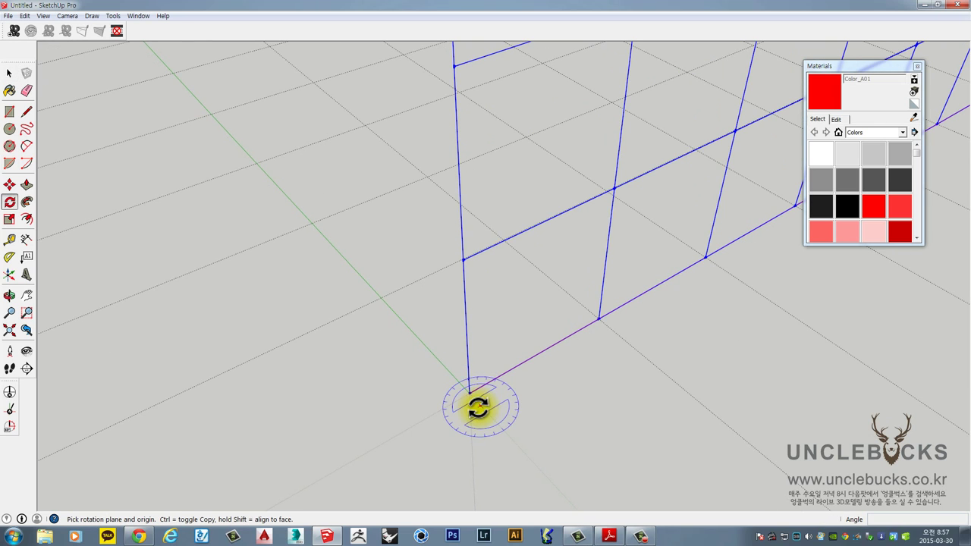
scroll(480, 400, up, 2)
scroll(466, 398, up, 3)
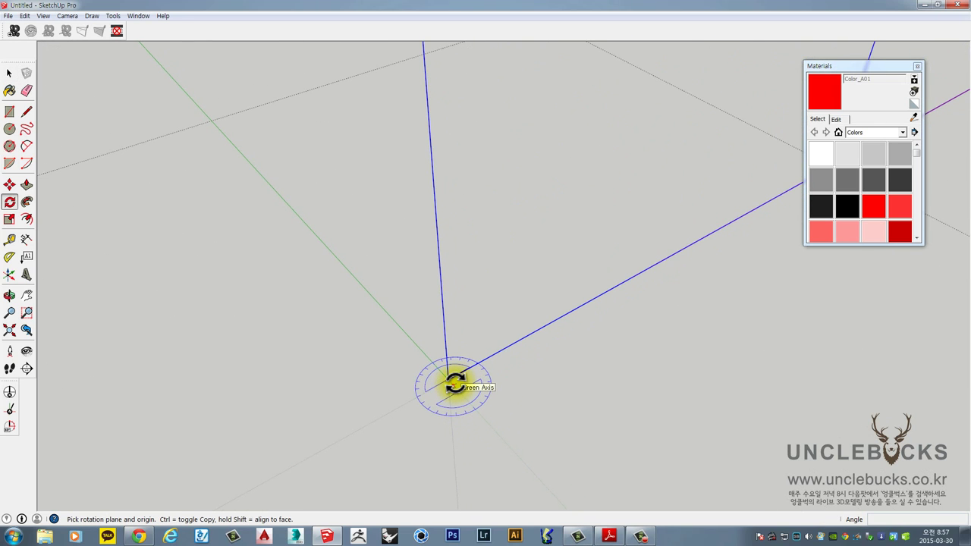
scroll(455, 384, up, 2)
scroll(452, 384, up, 2)
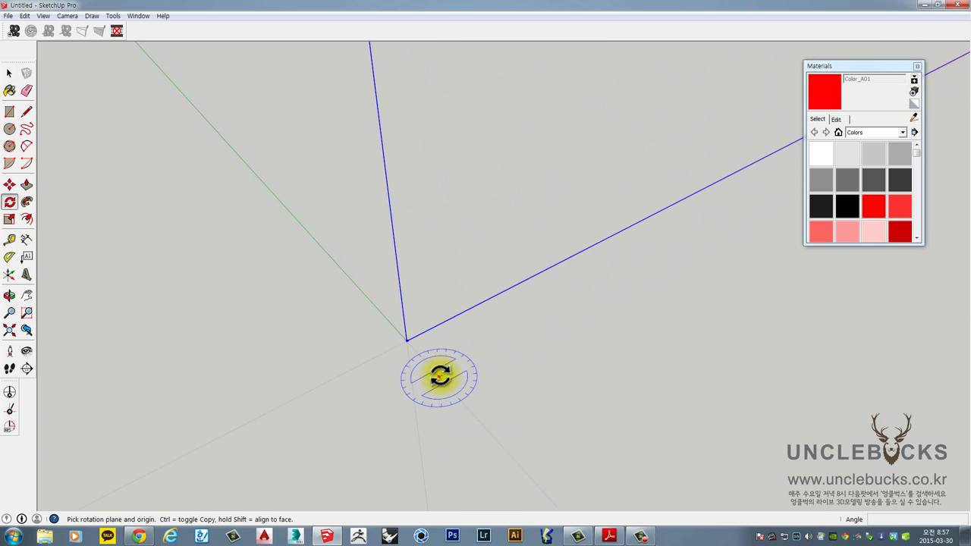
click(436, 370)
click(475, 415)
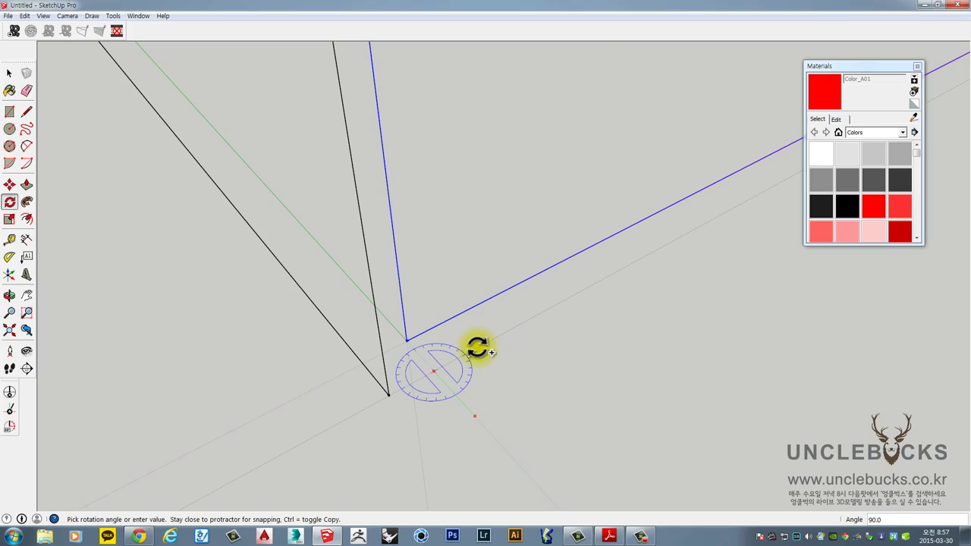
click(477, 346)
Examine whether the two upright grids meet exactly along their shared vertical corner
scroll(466, 341, down, 6)
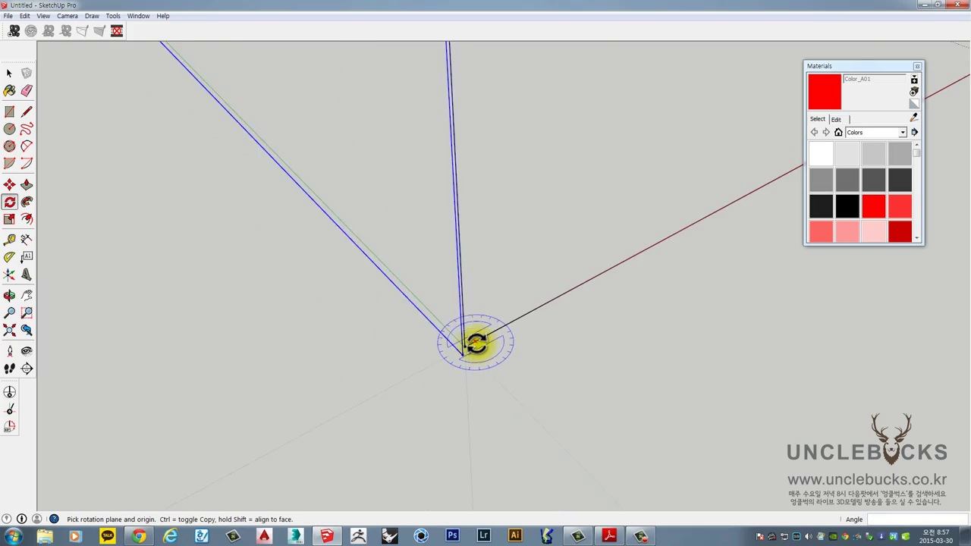
scroll(483, 333, down, 3)
shift+middle_drag(545, 301, 494, 456)
scroll(548, 347, down, 3)
shift+middle_drag(564, 347, 487, 325)
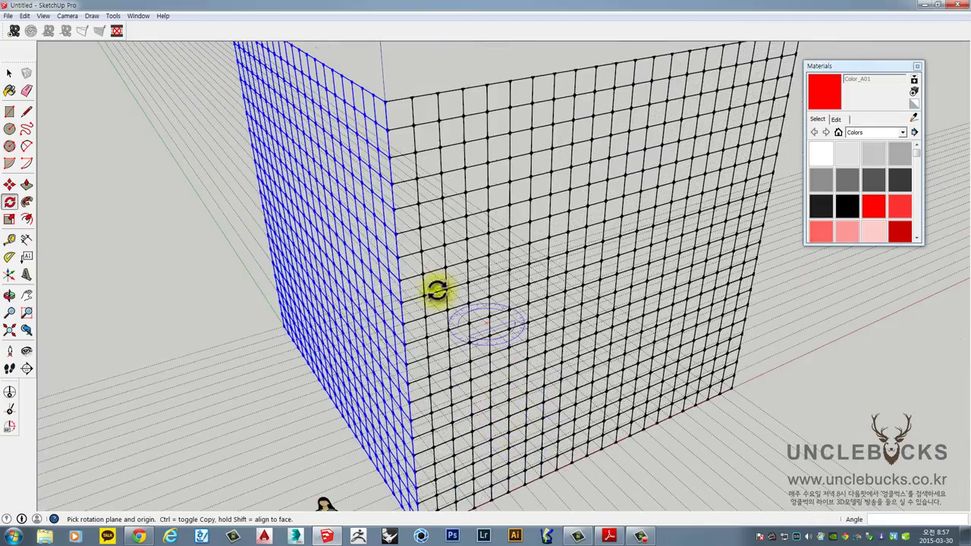
key(space)
click(115, 286)
middle_drag(351, 300, 422, 159)
scroll(435, 178, up, 2)
scroll(434, 199, up, 8)
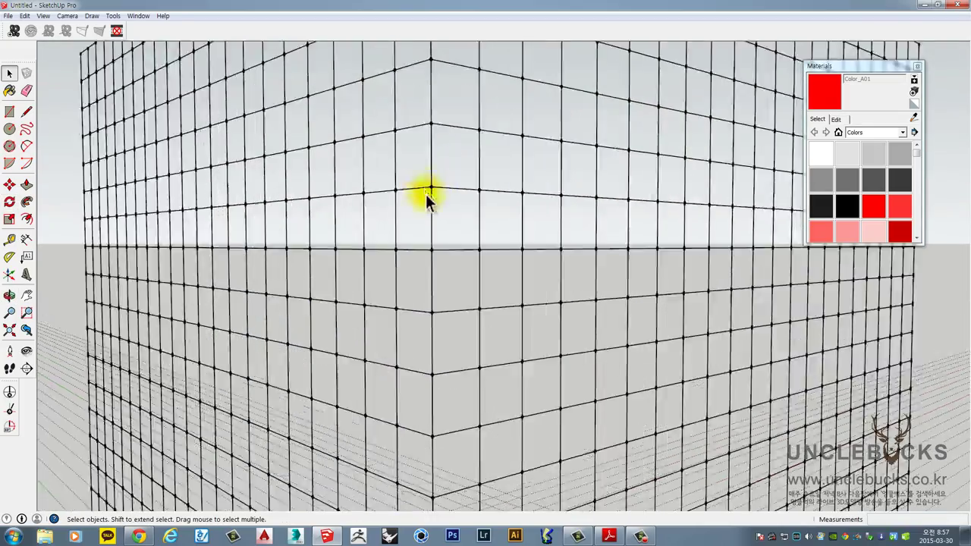
scroll(310, 302, down, 5)
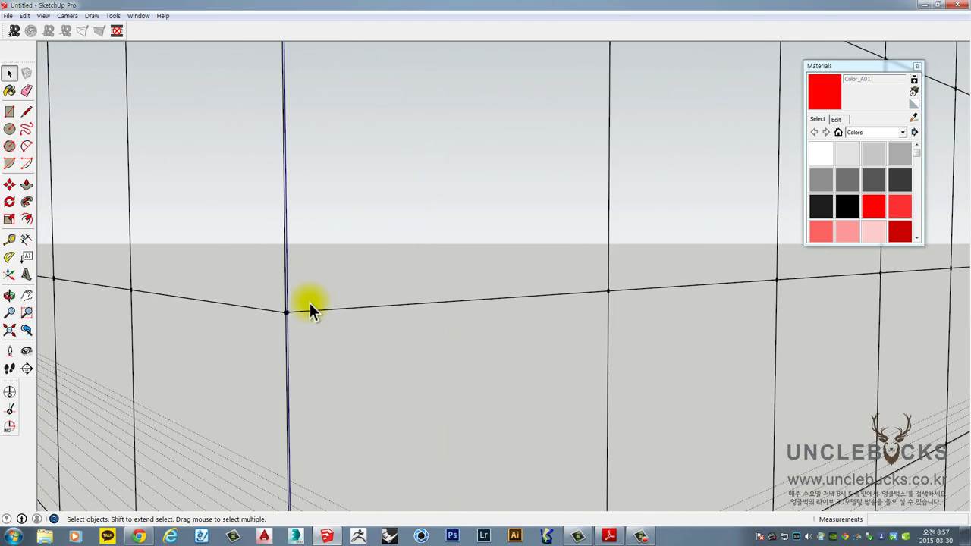
Delete the rotated copy of the grid
click(280, 298)
scroll(280, 298, down, 5)
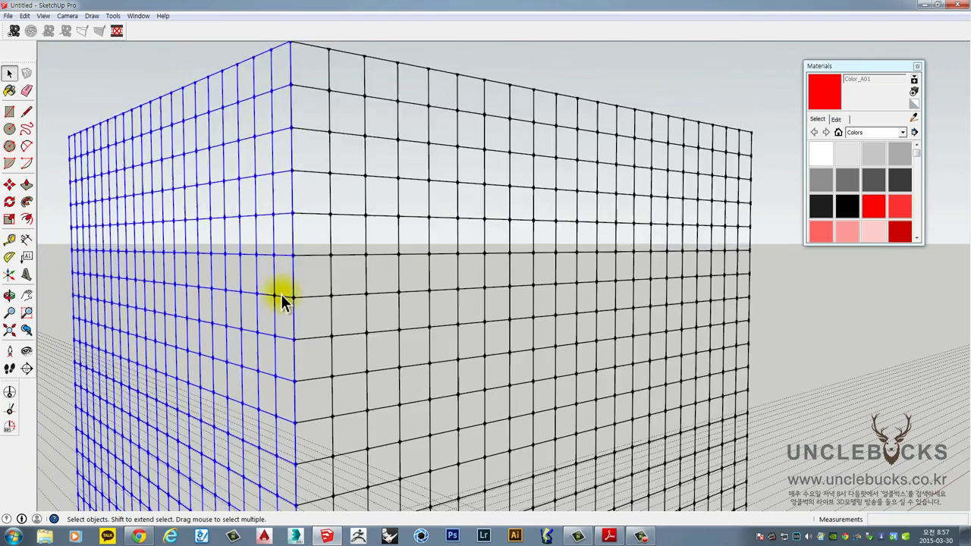
key(Delete)
Rotate a copy of the grid group 90° about the vertical axis, pivoting exactly on the origin, onto the green axis
scroll(308, 299, up, 1)
shift+middle_drag(308, 299, 415, 82)
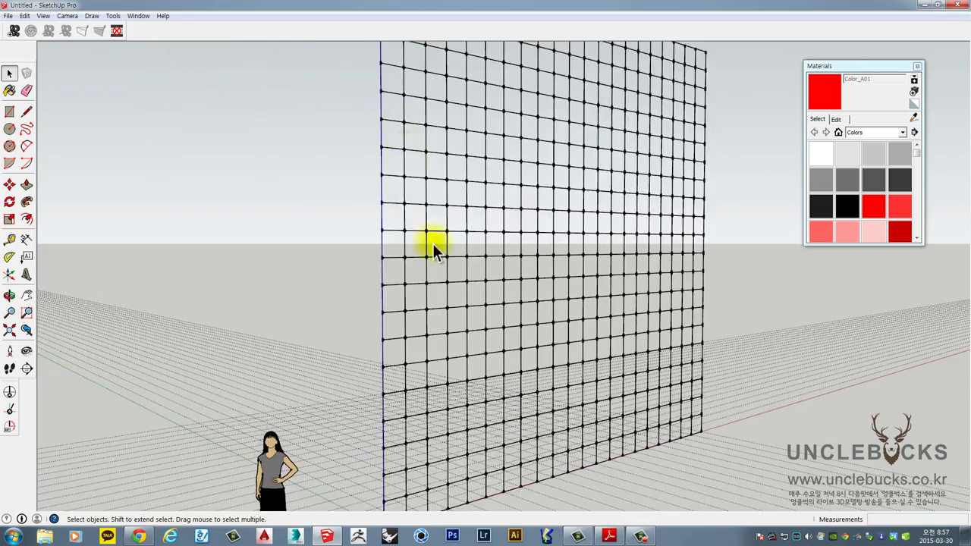
mouse_move(432, 244)
middle_down()
mouse_move(358, 430)
mouse_move(439, 231)
middle_up()
scroll(442, 300, up, 2)
scroll(448, 395, up, 6)
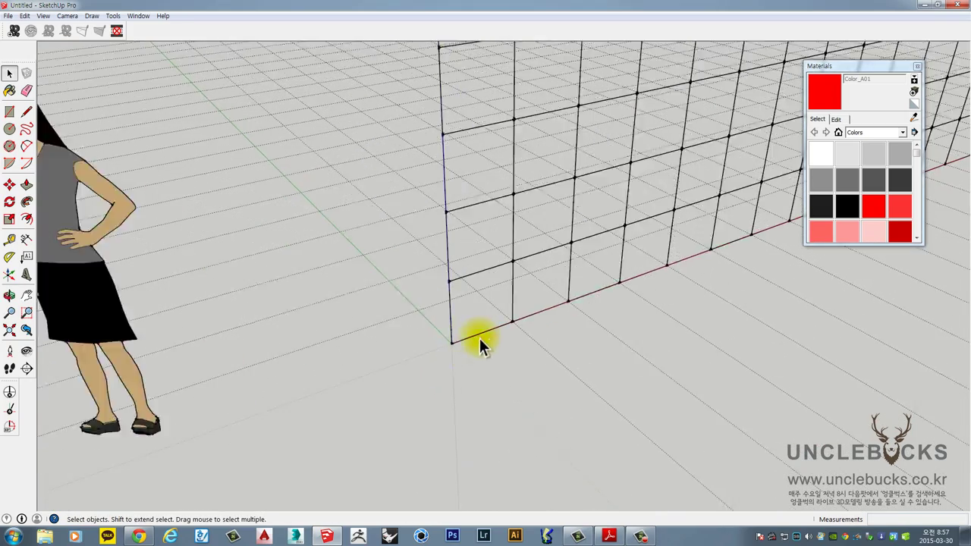
click(445, 341)
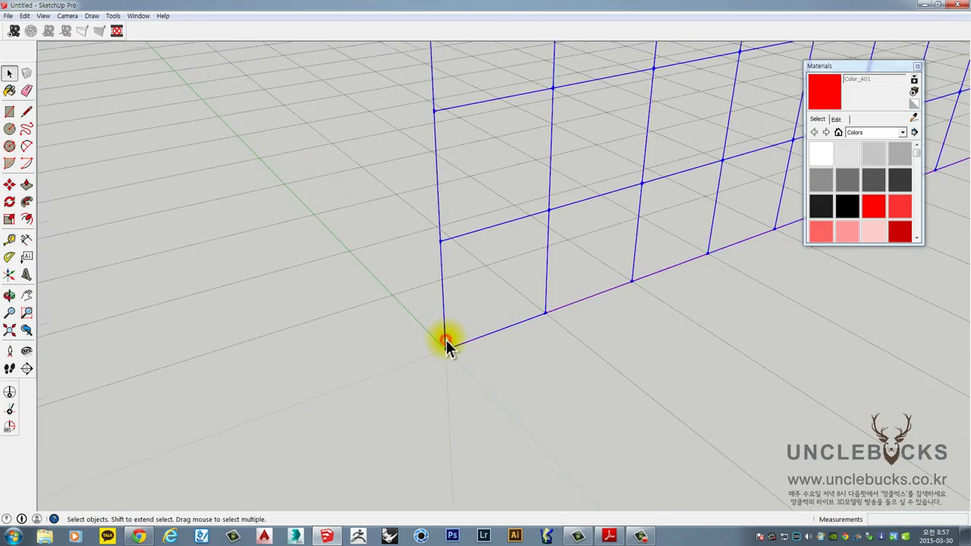
scroll(446, 340, up, 2)
key(q)
click(446, 352)
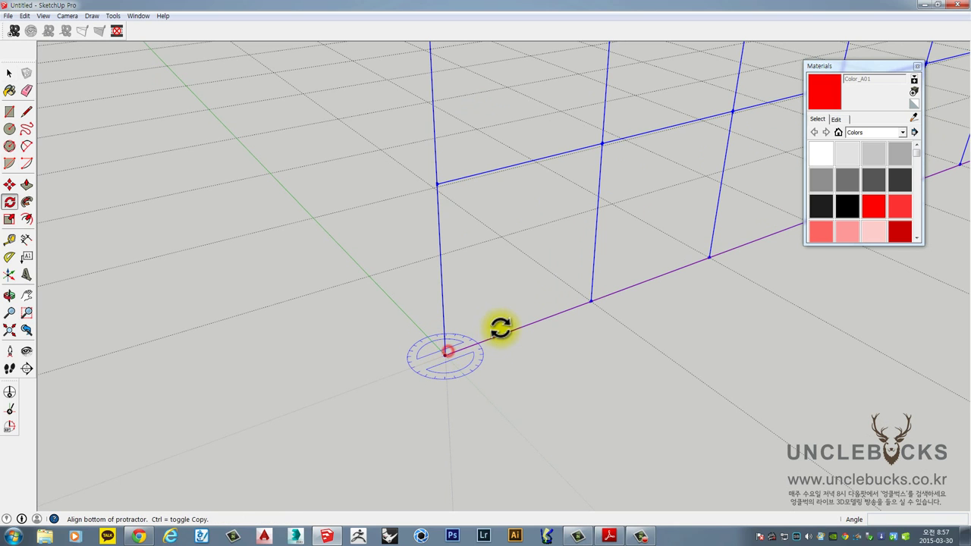
click(521, 327)
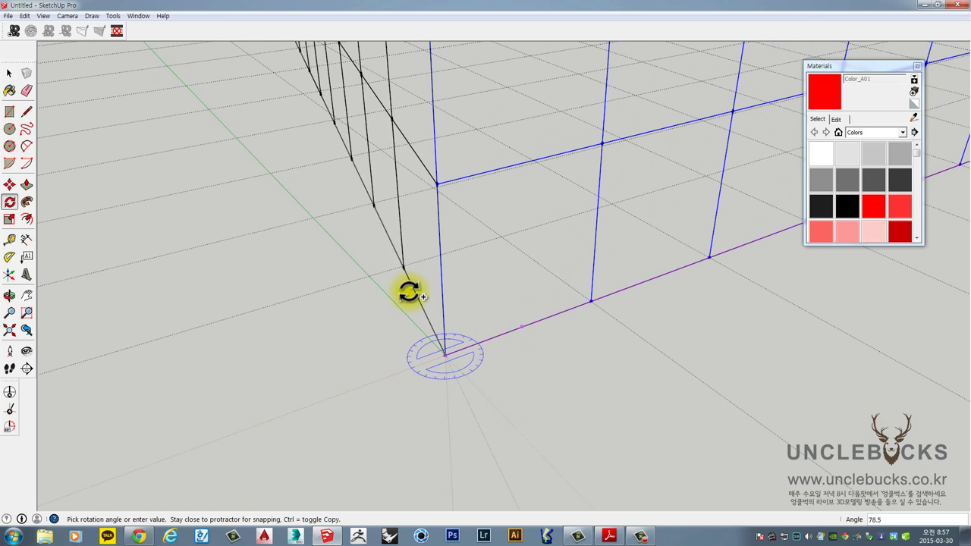
click(362, 273)
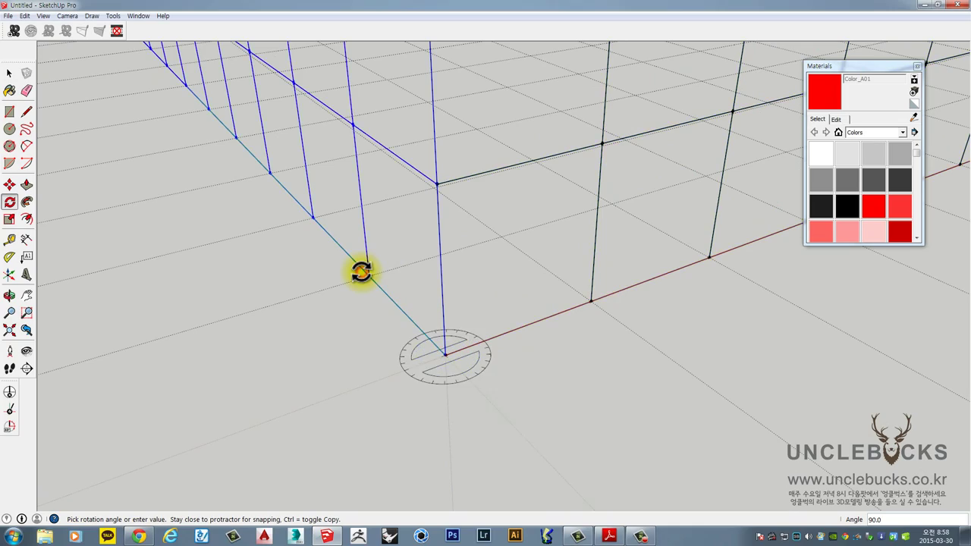
Deselect the copied grid and inspect the vertical corner where both grids meet
scroll(362, 271, down, 6)
middle_drag(363, 248, 251, 217)
key(space)
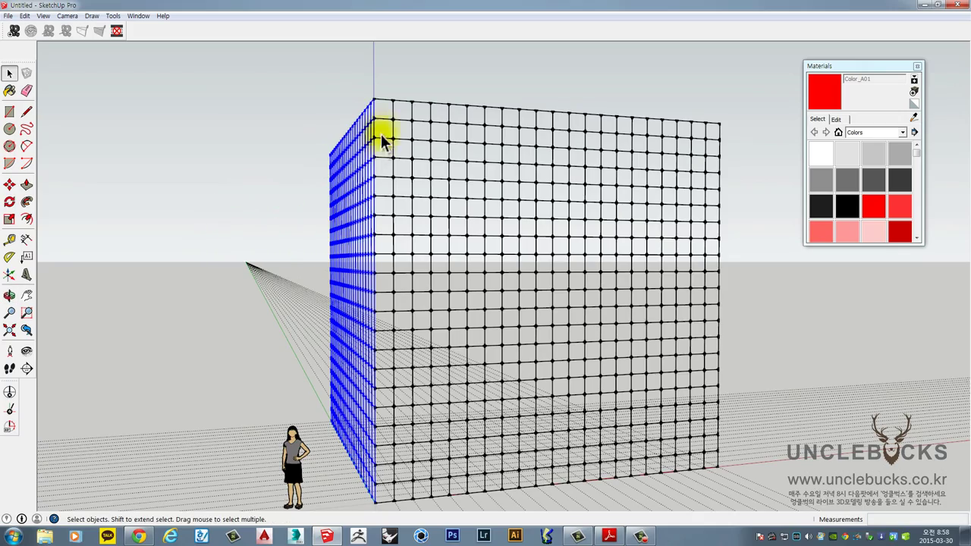
scroll(385, 101, up, 3)
click(391, 87)
scroll(382, 99, up, 3)
middle_drag(382, 99, 451, 162)
scroll(447, 212, down, 5)
middle_drag(433, 205, 343, 194)
scroll(385, 161, down, 3)
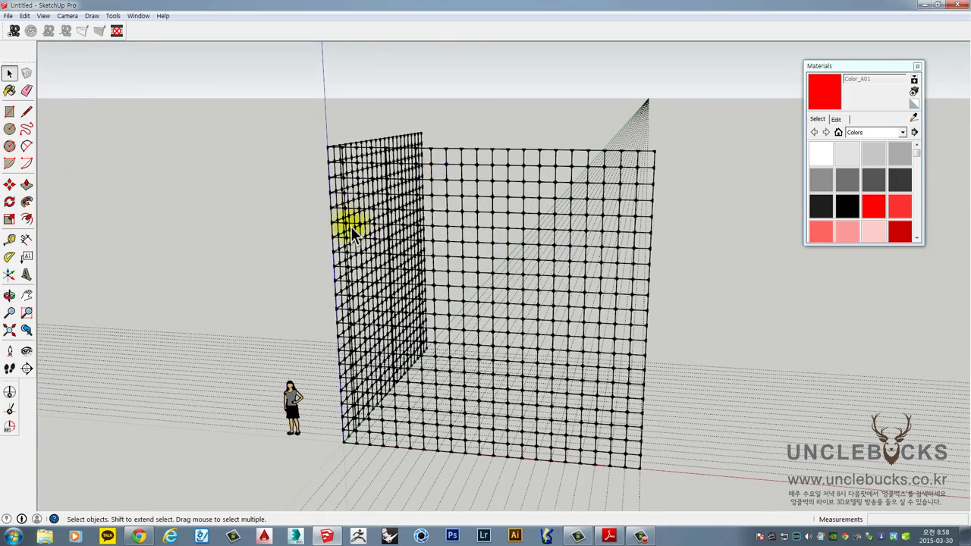
Select both upright grid groups and lock them
middle_drag(350, 226, 418, 138)
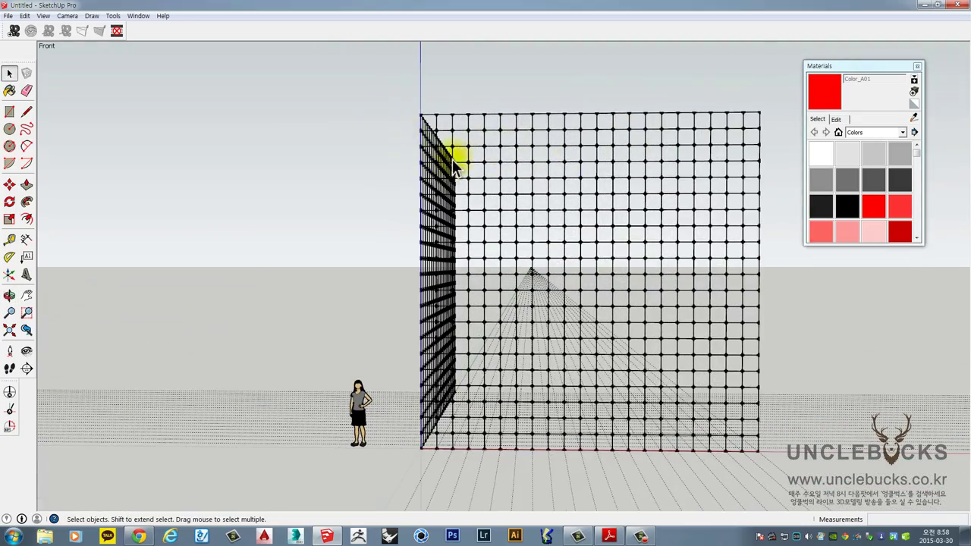
middle_drag(453, 168, 472, 122)
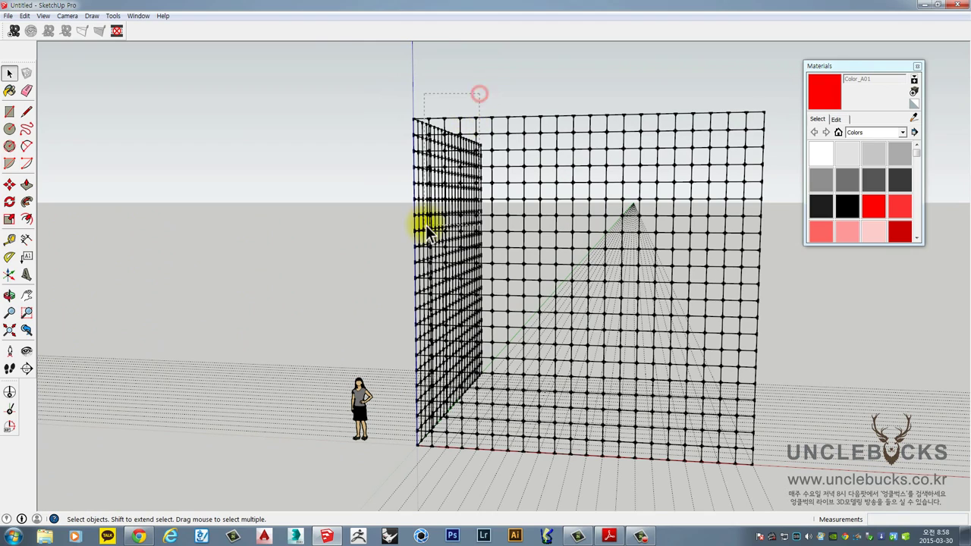
triple_click(427, 228)
right_click(448, 142)
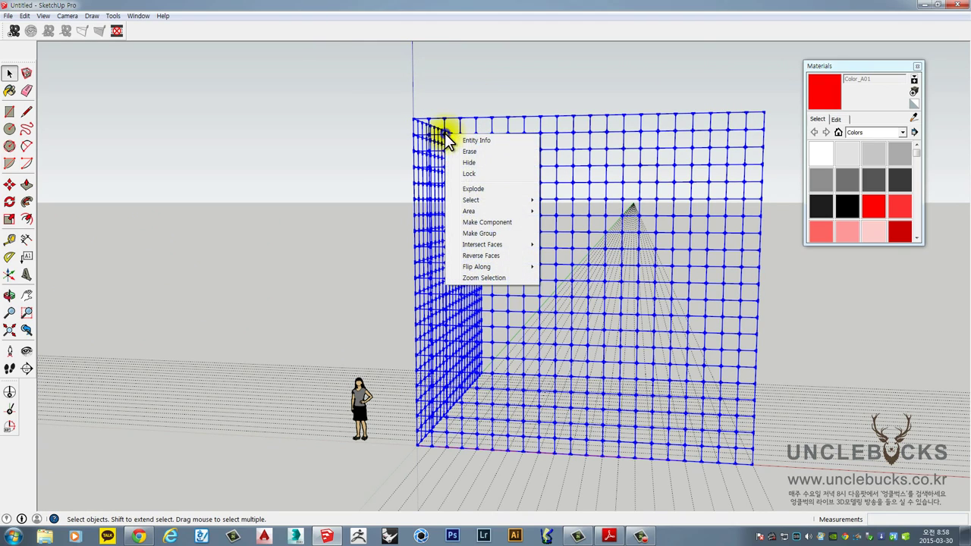
click(467, 174)
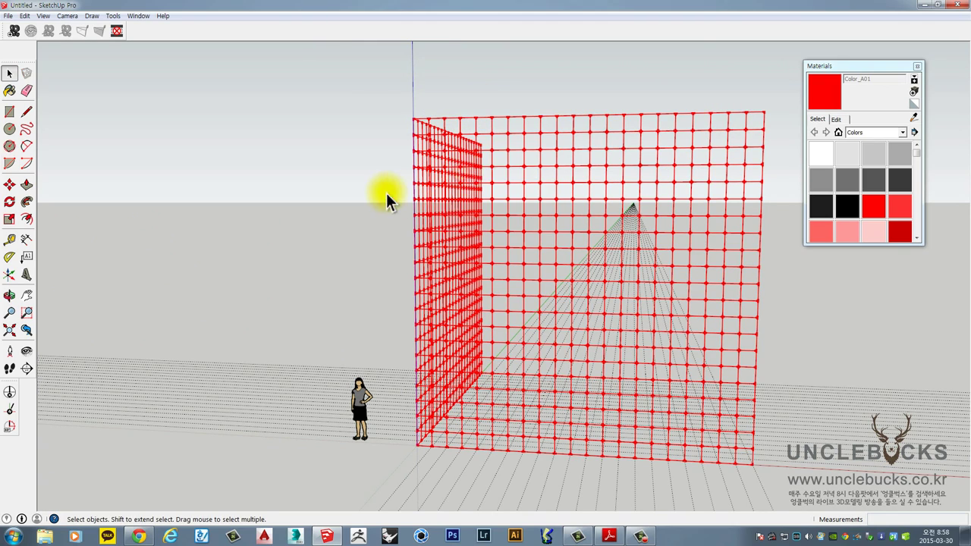
Check that the grids are locked by selecting the front grid alone and both grids together
click(386, 190)
middle_drag(386, 191, 550, 216)
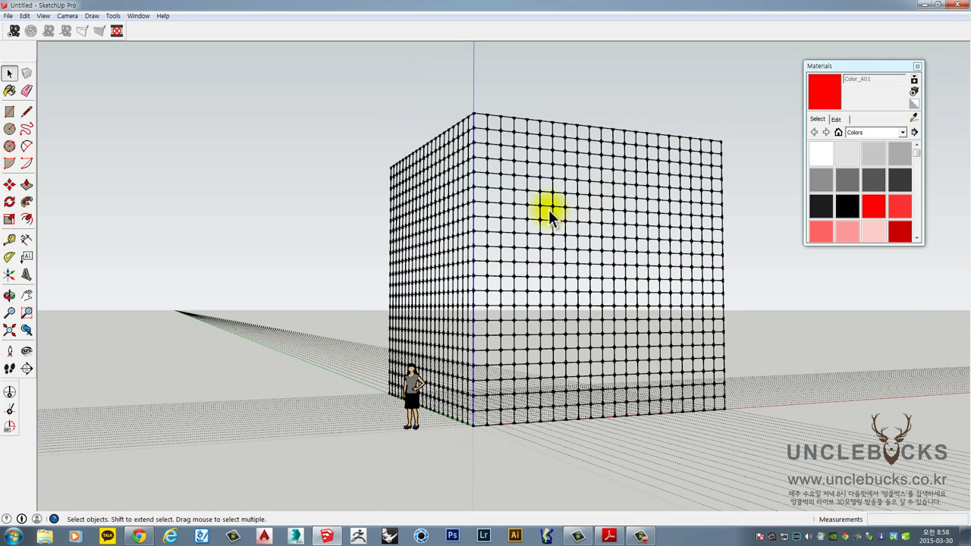
click(585, 129)
drag(636, 158, 460, 234)
click(562, 163)
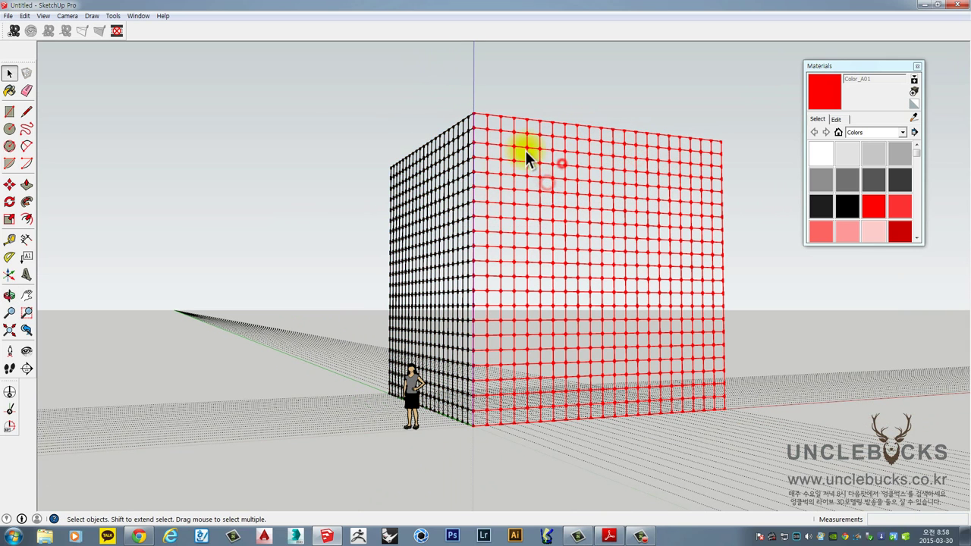
drag(525, 151, 460, 228)
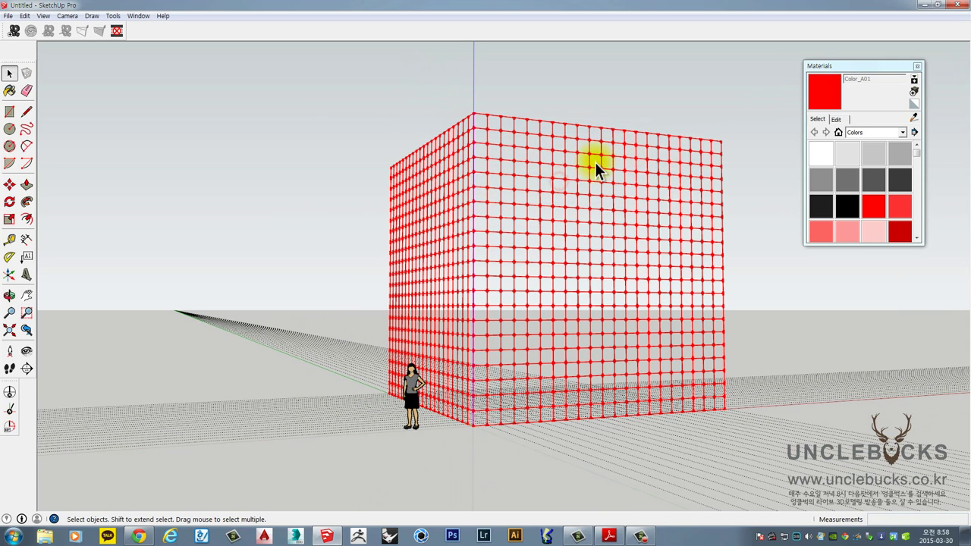
Draw a closed gabled house outline on the front grid with the Line tool, from the origin with its peak at the grid's upper edge
scroll(493, 287, up, 5)
scroll(515, 303, down, 4)
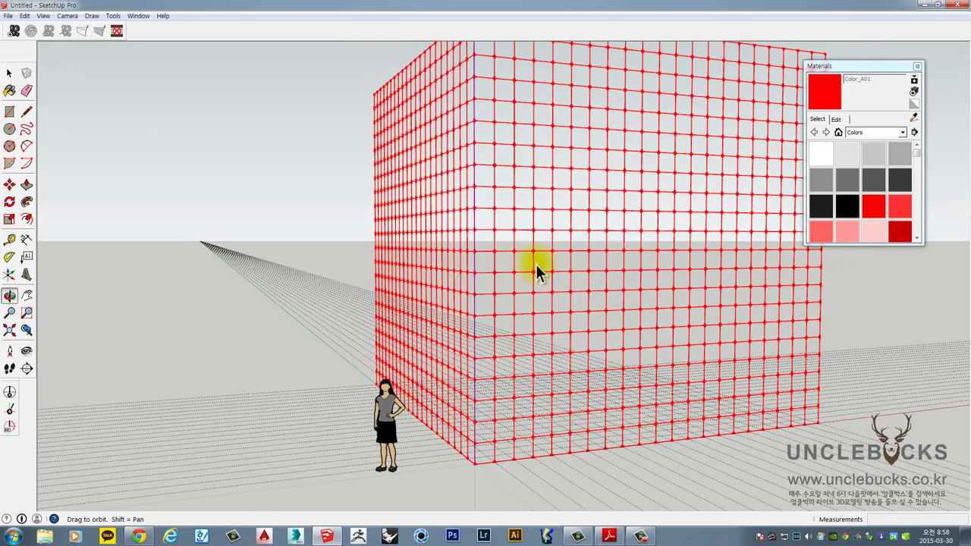
middle_drag(538, 271, 538, 184)
scroll(466, 281, up, 4)
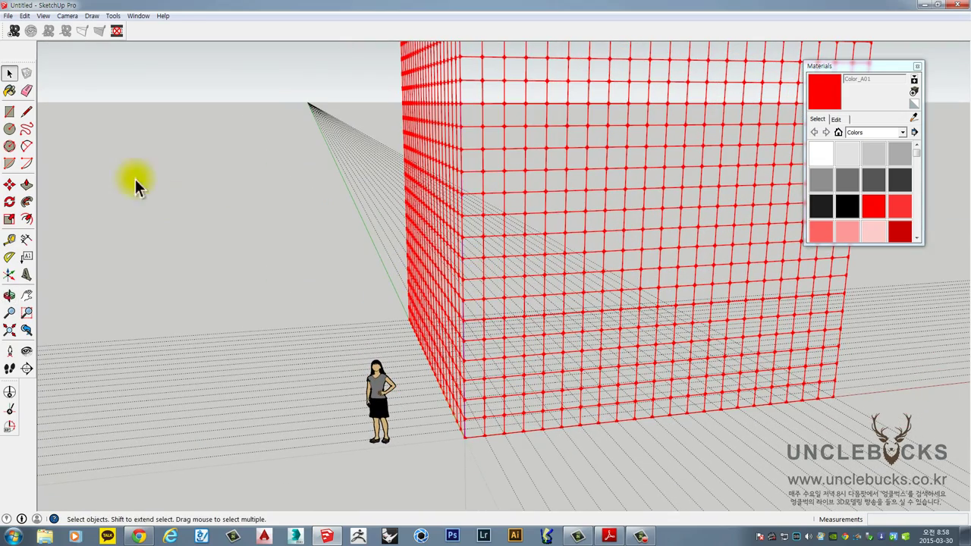
click(26, 112)
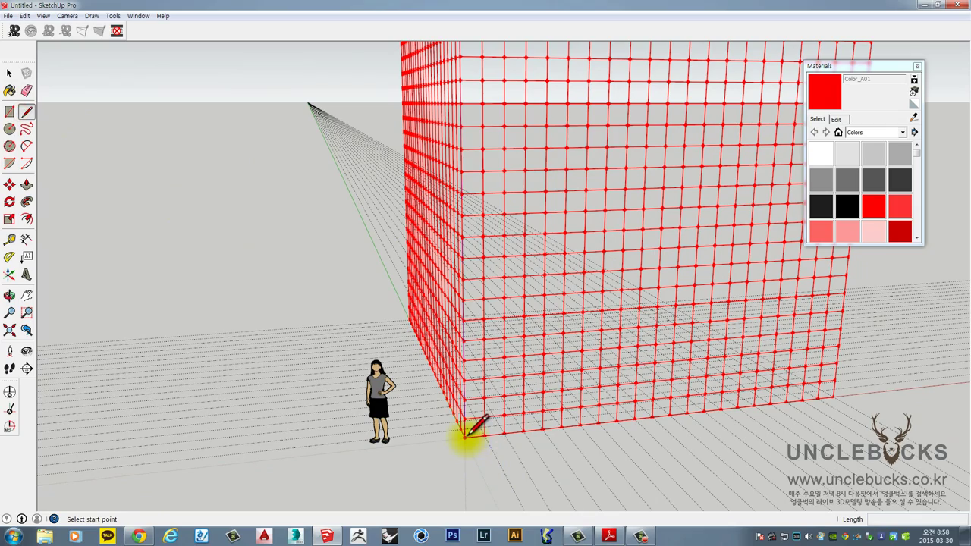
mouse_move(472, 104)
middle_down()
mouse_move(430, 199)
mouse_move(483, 155)
mouse_move(473, 184)
middle_up()
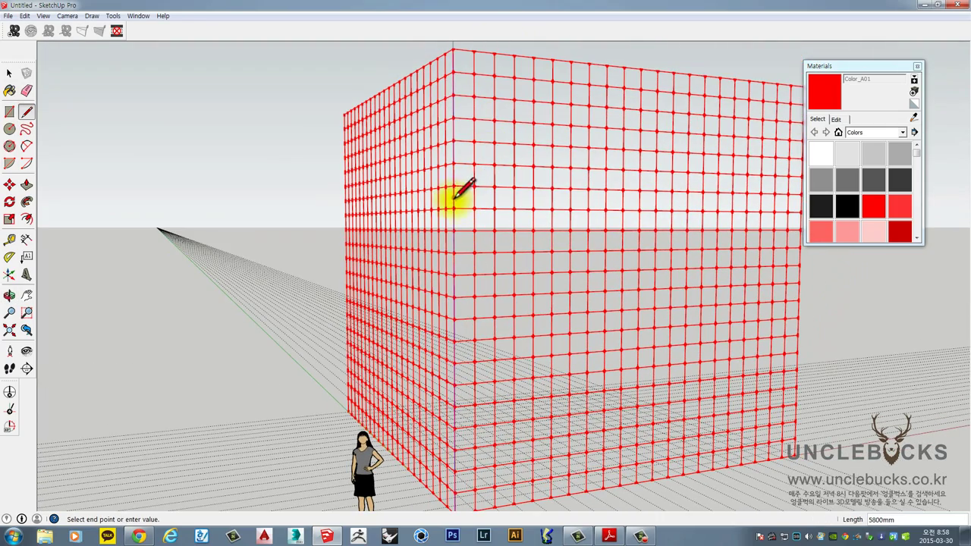
middle_drag(448, 403, 471, 453)
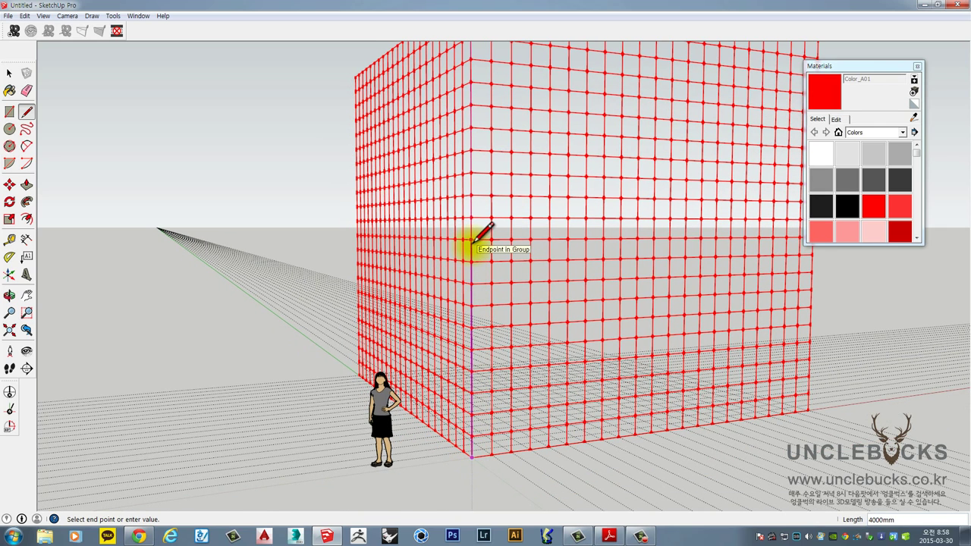
scroll(481, 208, down, 6)
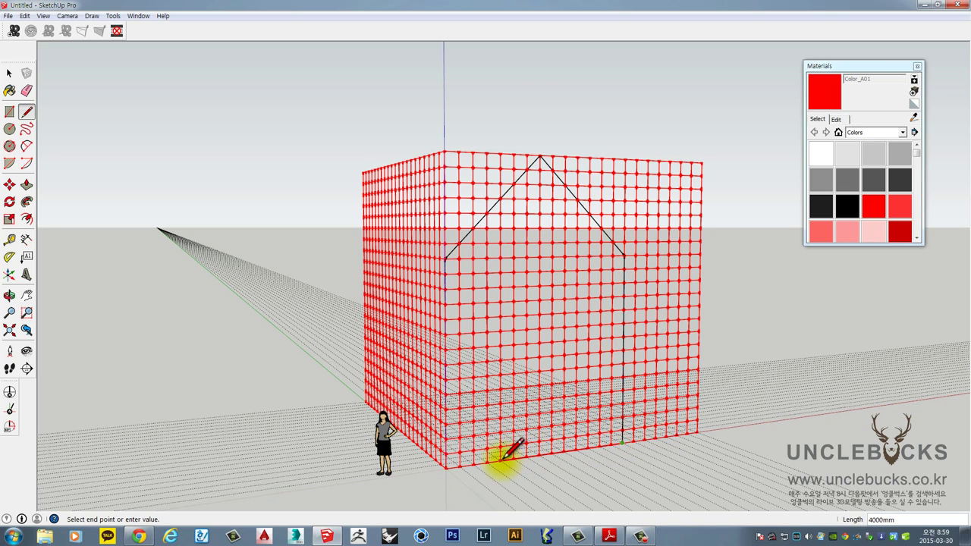
click(446, 464)
Try to offset the gabled house face 400 mm inward from its sloped edge
middle_drag(546, 273, 474, 231)
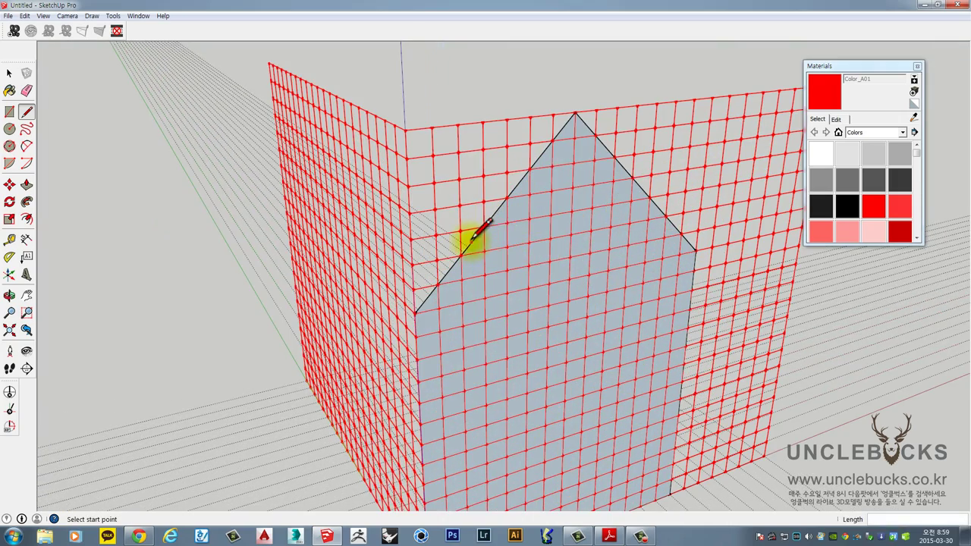
middle_drag(528, 251, 373, 199)
scroll(368, 195, up, 5)
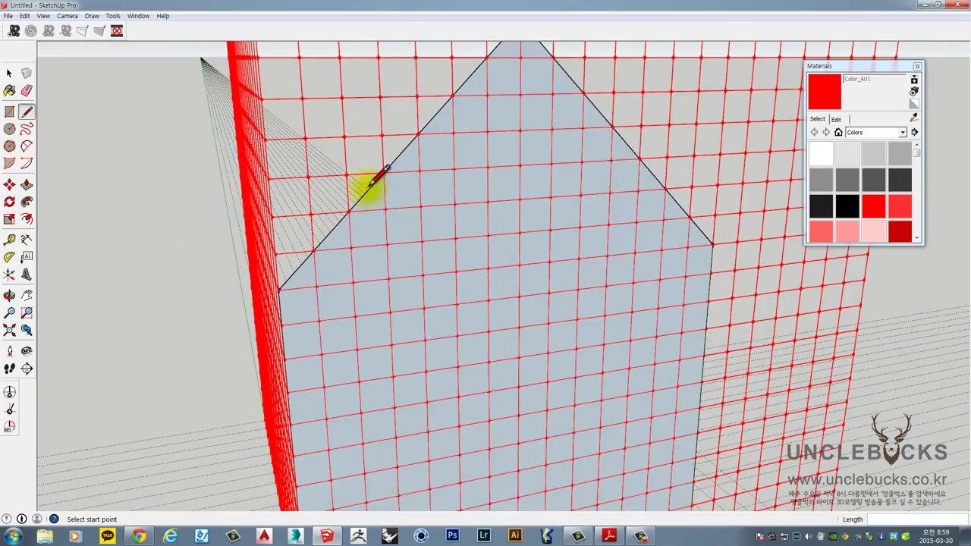
key(space)
key(f)
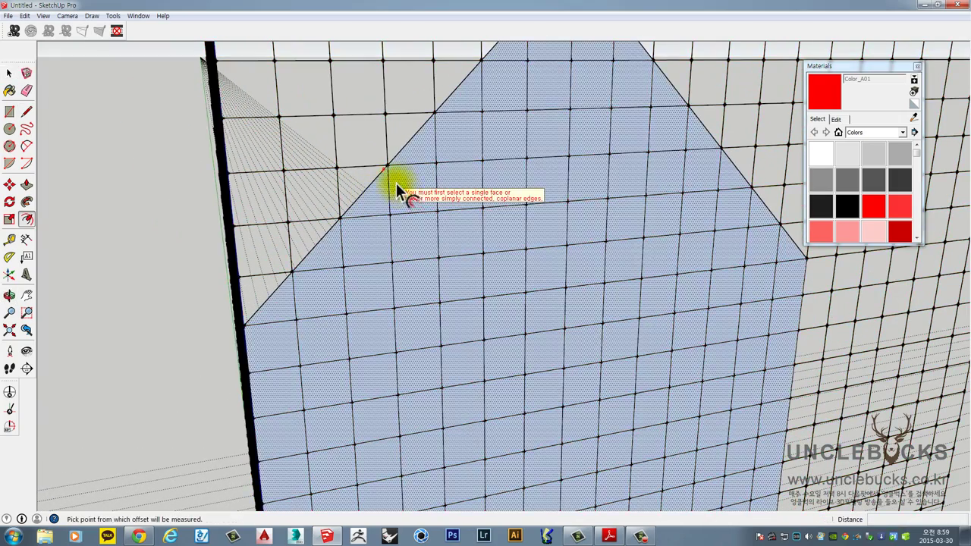
click(374, 198)
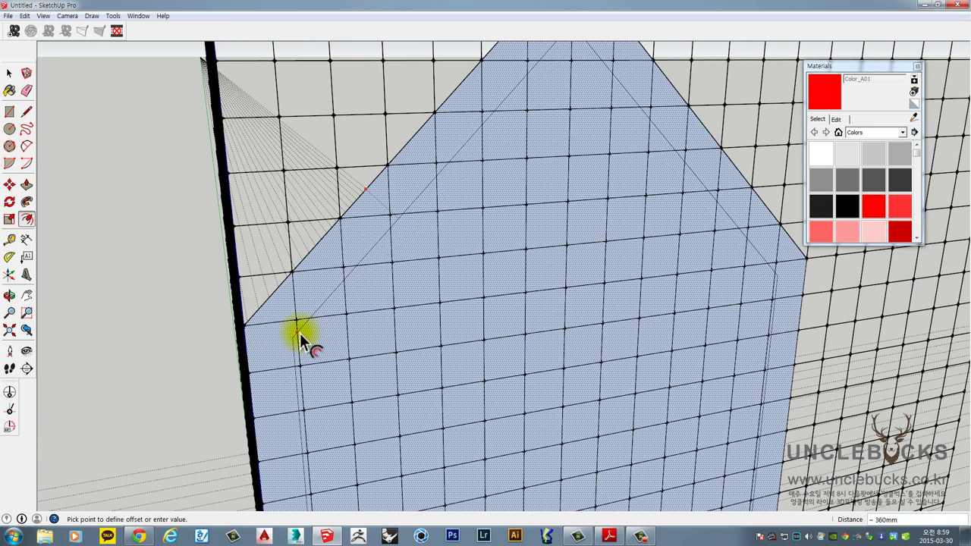
text(400)
key(Return)
Offset the gabled house face 400 mm inward to the adjacent grid line and delete the inner face
middle_drag(314, 352, 335, 266)
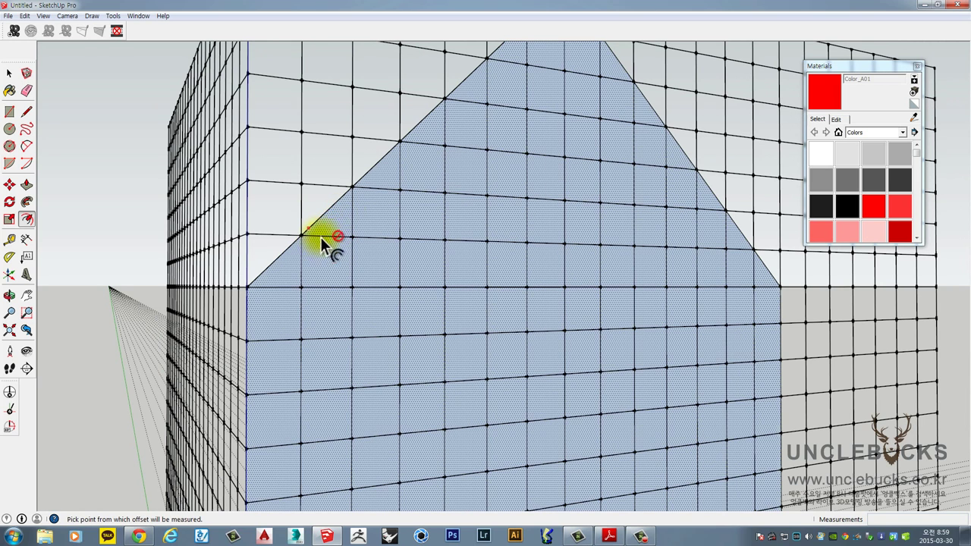
click(254, 318)
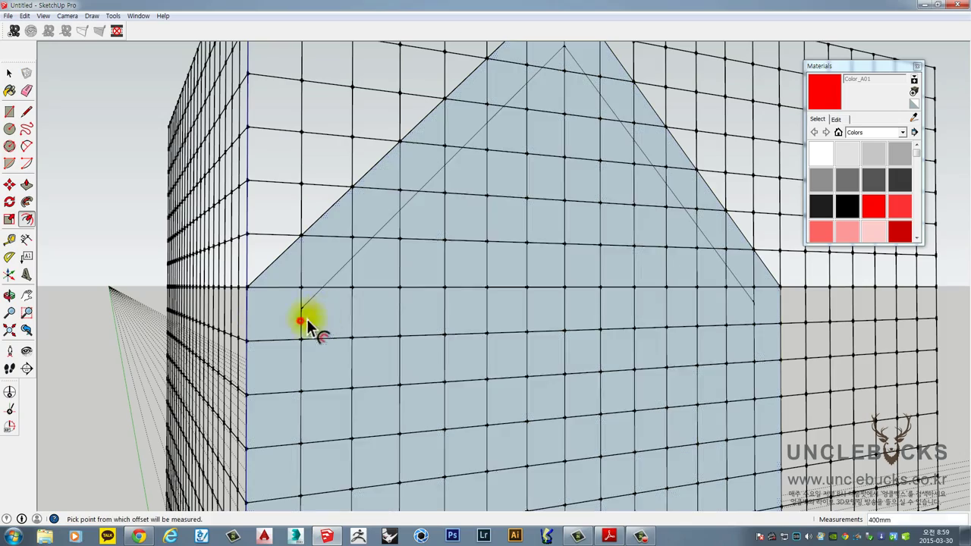
click(312, 317)
middle_drag(319, 310, 435, 290)
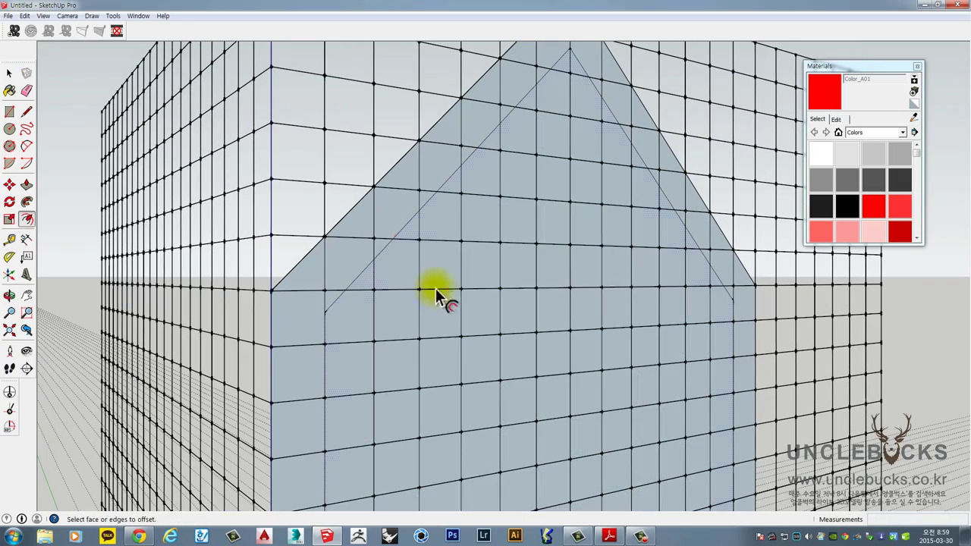
key(space)
click(441, 261)
key(Delete)
Extrude the gabled frame 8400 mm deep with Push/Pull, up to the far edge of the side grid
middle_drag(304, 349, 288, 398)
scroll(454, 237, down, 3)
middle_drag(453, 237, 526, 303)
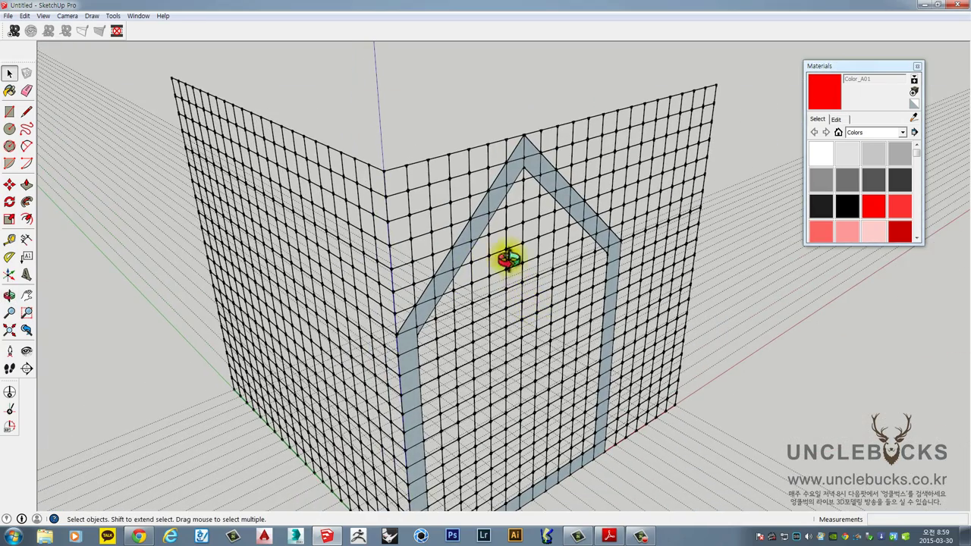
middle_drag(507, 256, 488, 271)
key(p)
drag(470, 275, 150, 94)
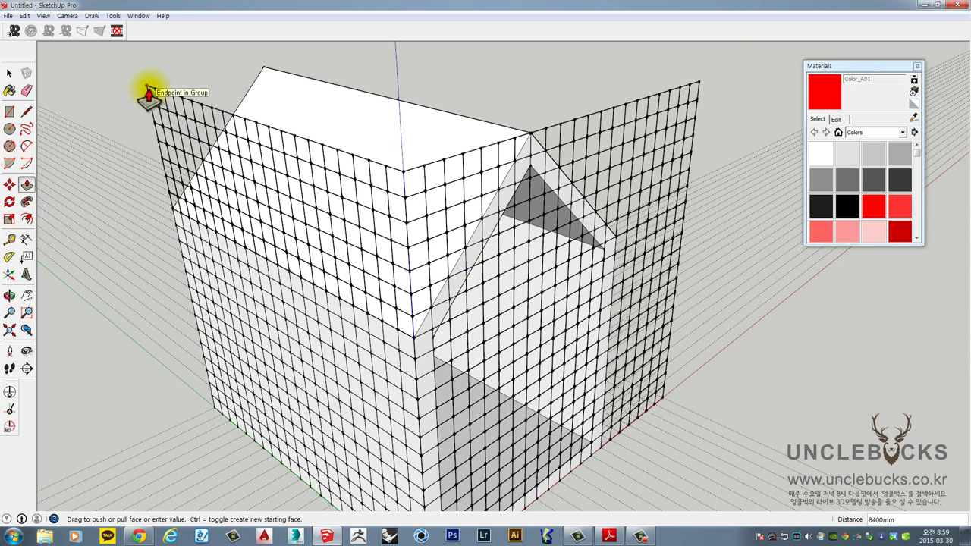
drag(149, 94, 149, 94)
Select the entire extruded house shell, make it a group, and deselect it
middle_drag(347, 217, 584, 289)
key(space)
triple_click(474, 168)
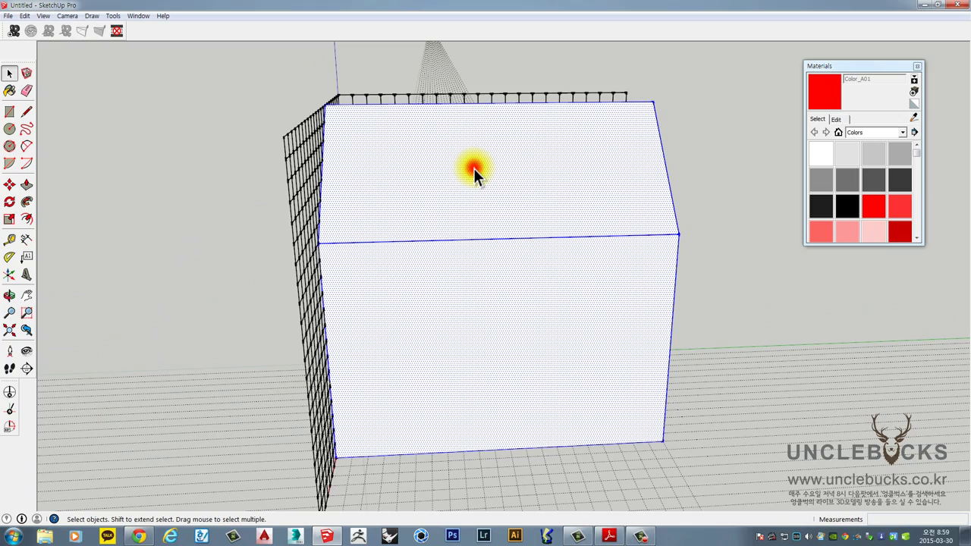
middle_drag(217, 220, 390, 176)
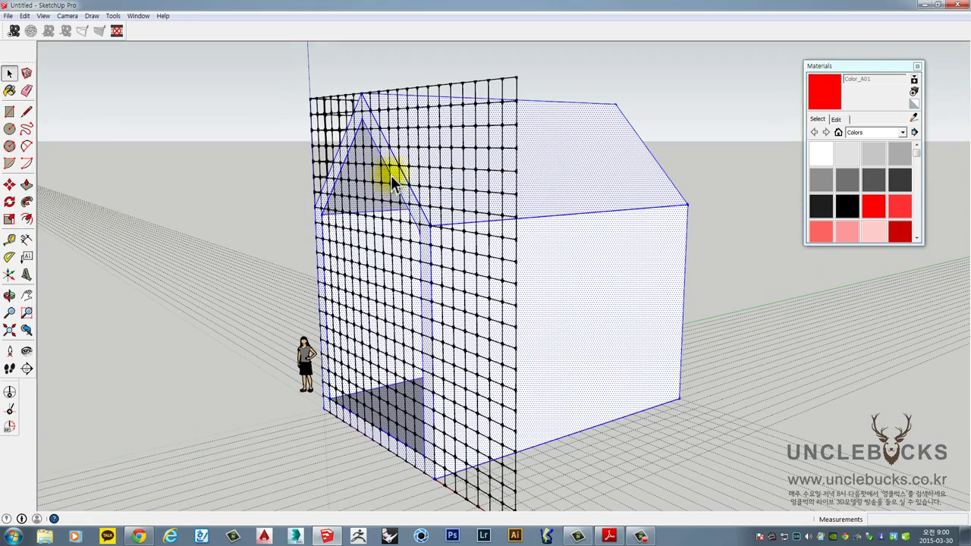
right_click(572, 151)
click(605, 237)
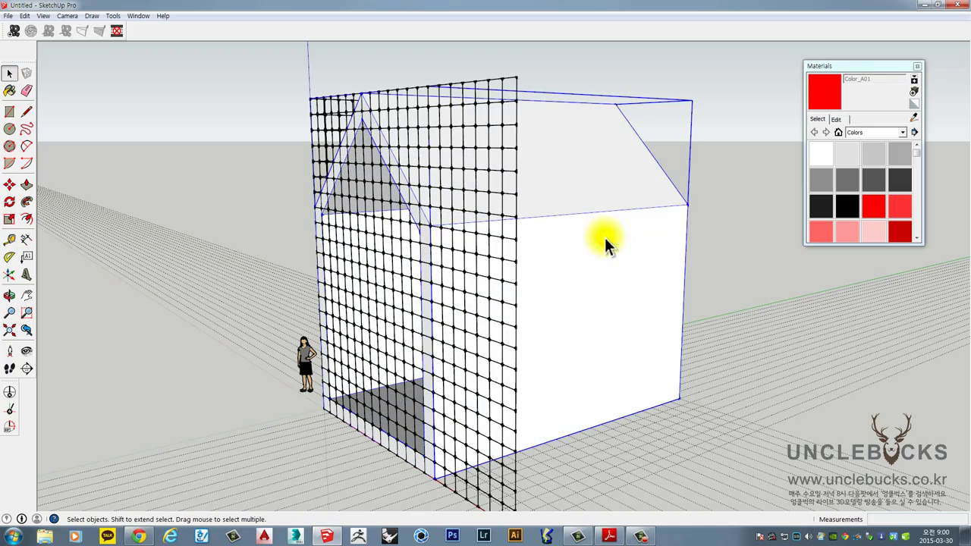
click(235, 146)
Inspect the hollow house shell against the front grid from the front and at an angle
middle_drag(548, 192, 603, 161)
key(F2)
scroll(459, 161, up, 3)
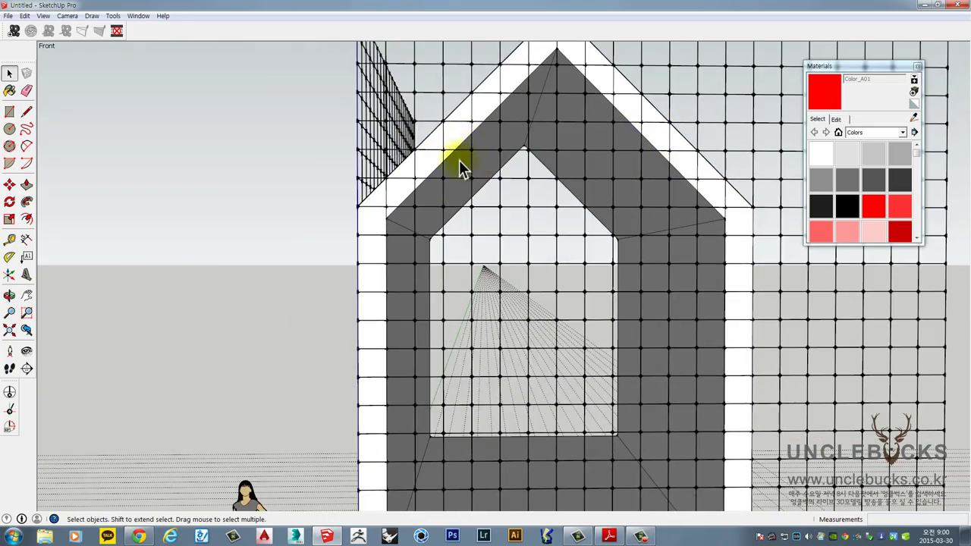
click(459, 161)
scroll(459, 160, down, 3)
shift+middle_drag(489, 170, 405, 241)
scroll(442, 266, up, 3)
scroll(405, 242, down, 2)
middle_drag(420, 170, 369, 221)
scroll(412, 189, down, 1)
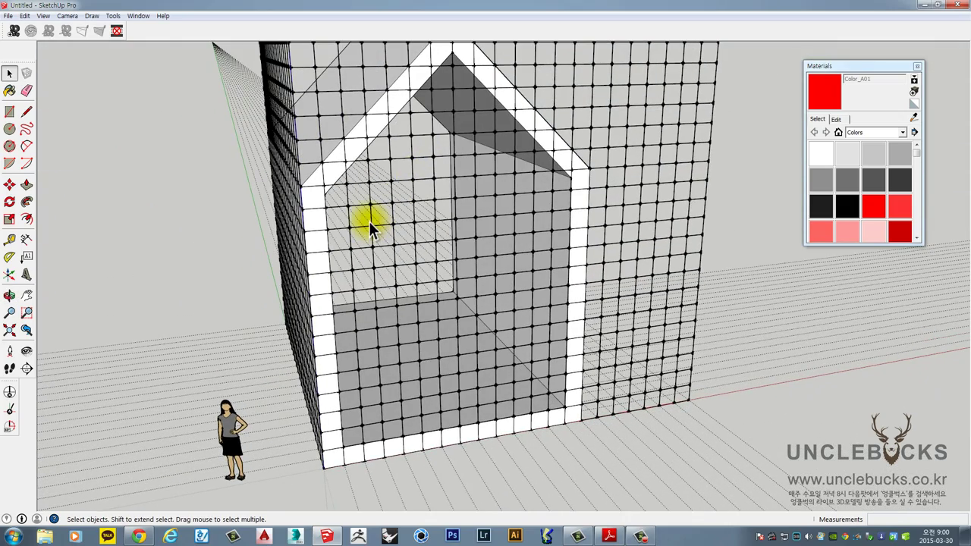
Select the house shell group and inspect its base corner where the two grids meet
double_click(350, 130)
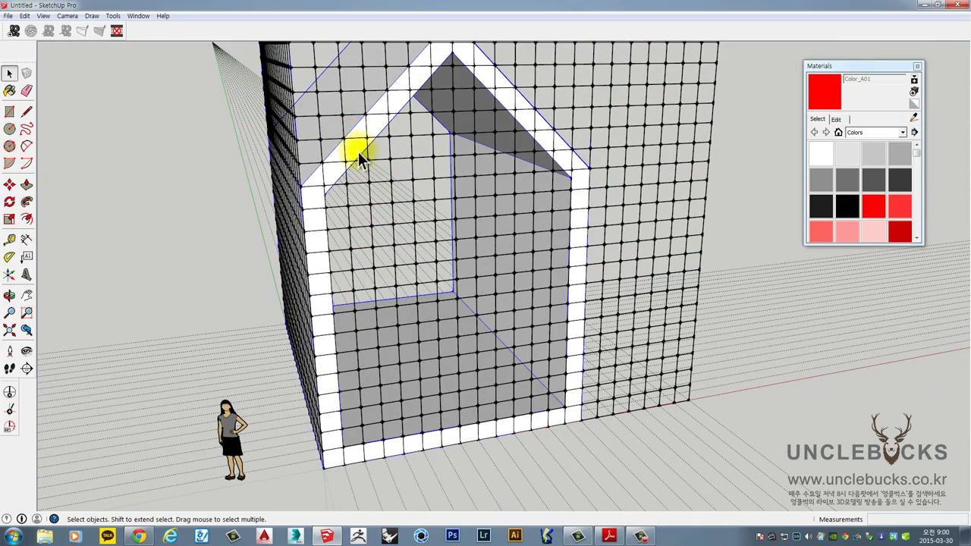
middle_drag(336, 227, 352, 158)
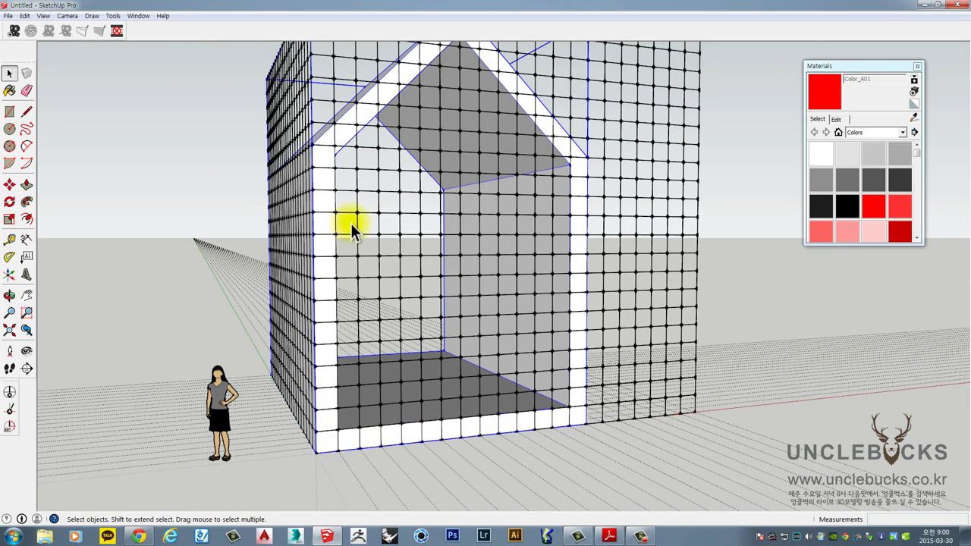
middle_drag(367, 274, 336, 414)
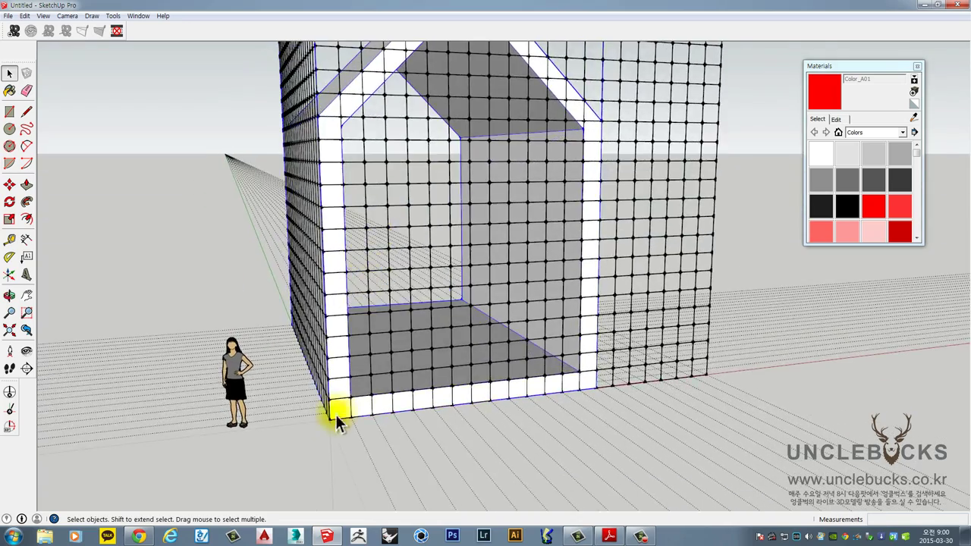
scroll(335, 414, up, 5)
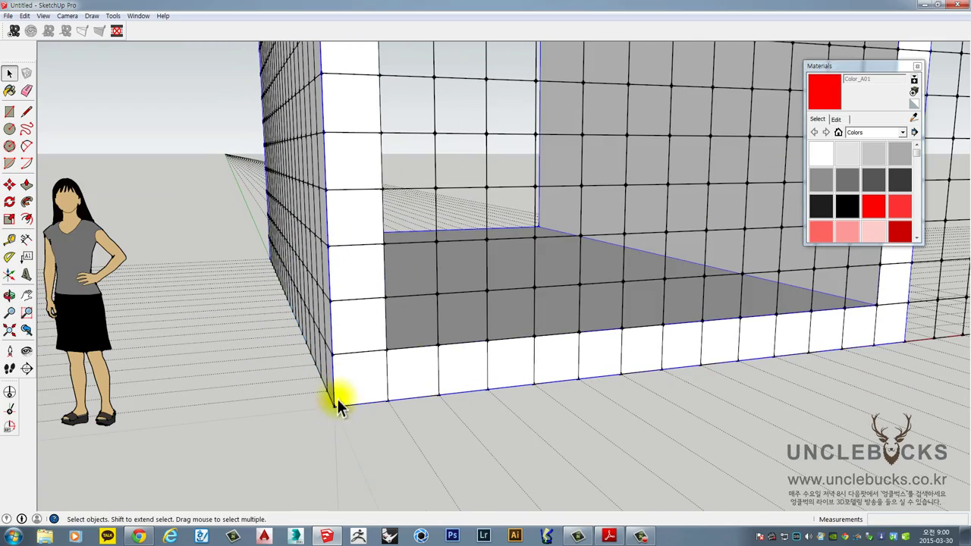
scroll(334, 399, down, 3)
mouse_move(383, 301)
shift+middle_down()
mouse_move(323, 418)
mouse_move(326, 156)
mouse_move(304, 156)
shift+middle_up()
scroll(326, 383, down, 2)
Trace the shell's front opening as a closed gabled face with the Line tool, starting at its inner base corner near the origin
click(26, 110)
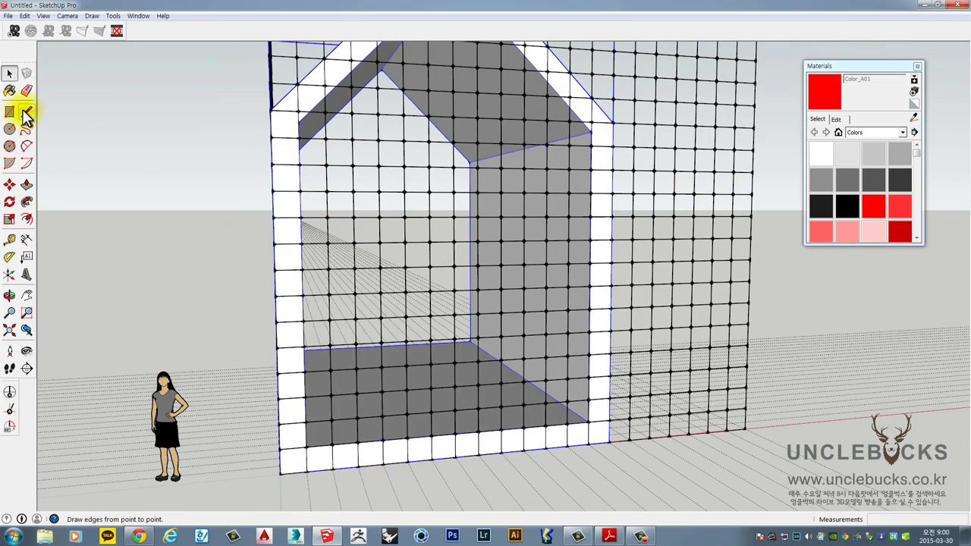
click(304, 448)
click(302, 124)
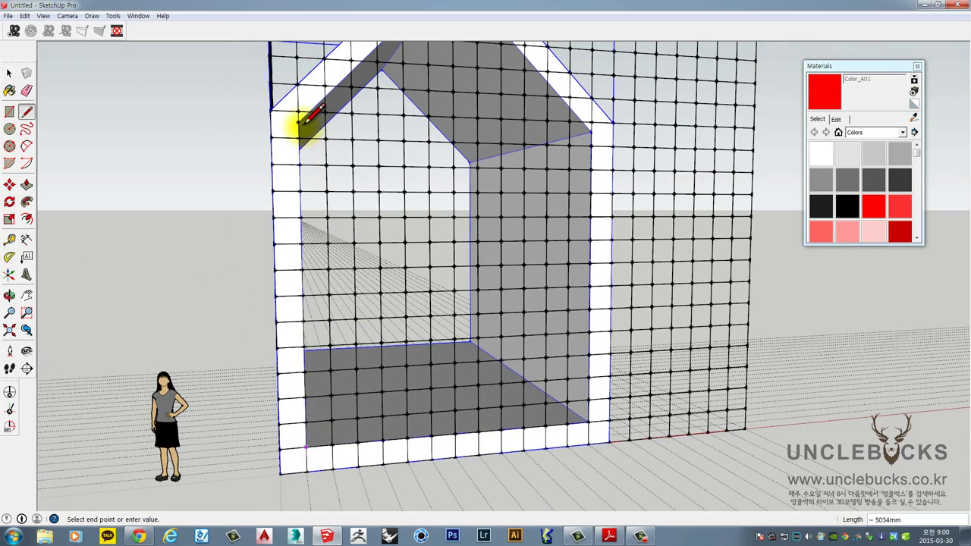
middle_drag(364, 113, 405, 113)
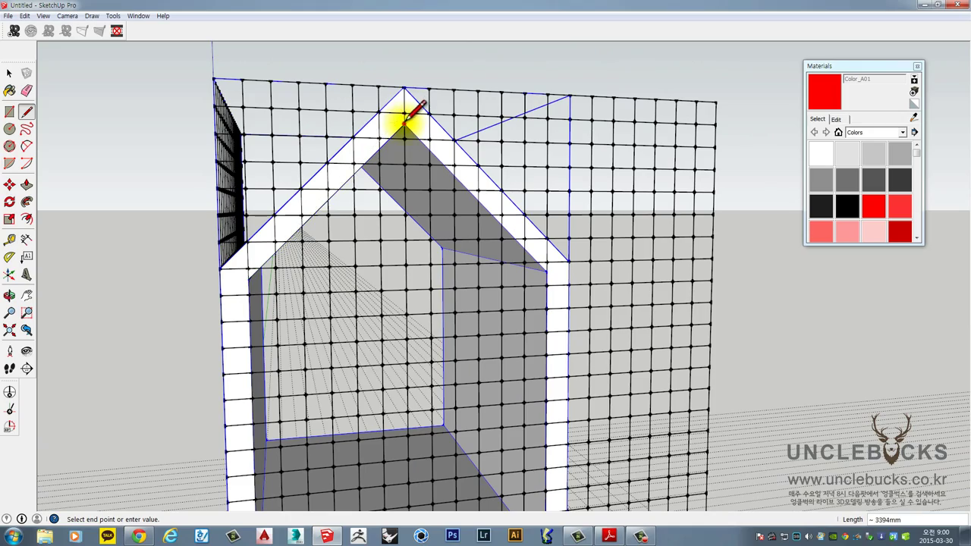
click(404, 123)
scroll(561, 357, up, 6)
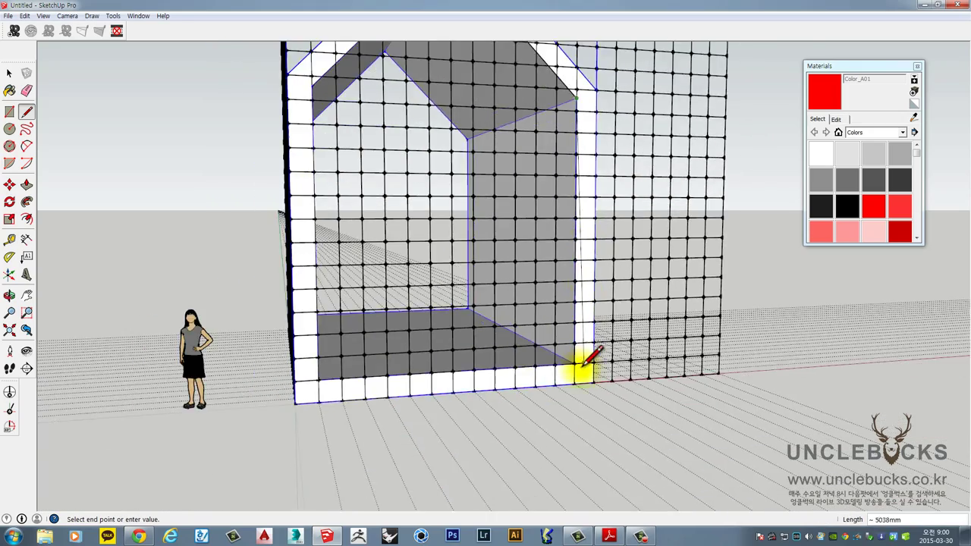
click(571, 358)
scroll(572, 358, down, 3)
shift+middle_drag(209, 368, 364, 329)
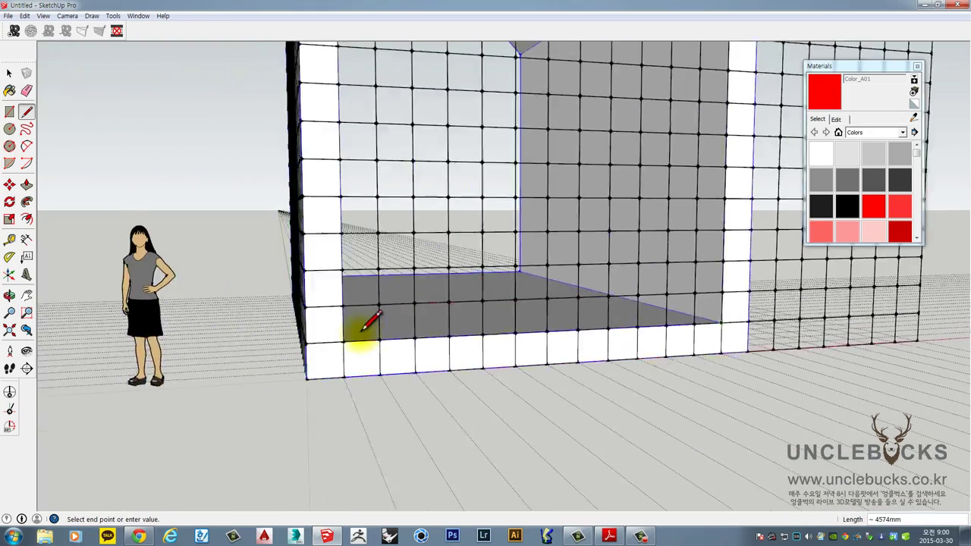
scroll(367, 325, up, 2)
click(340, 342)
Offset the face filling the front opening 80 mm inward and delete its inner part
scroll(351, 327, down, 3)
shift+middle_drag(394, 212, 382, 418)
scroll(365, 220, up, 1)
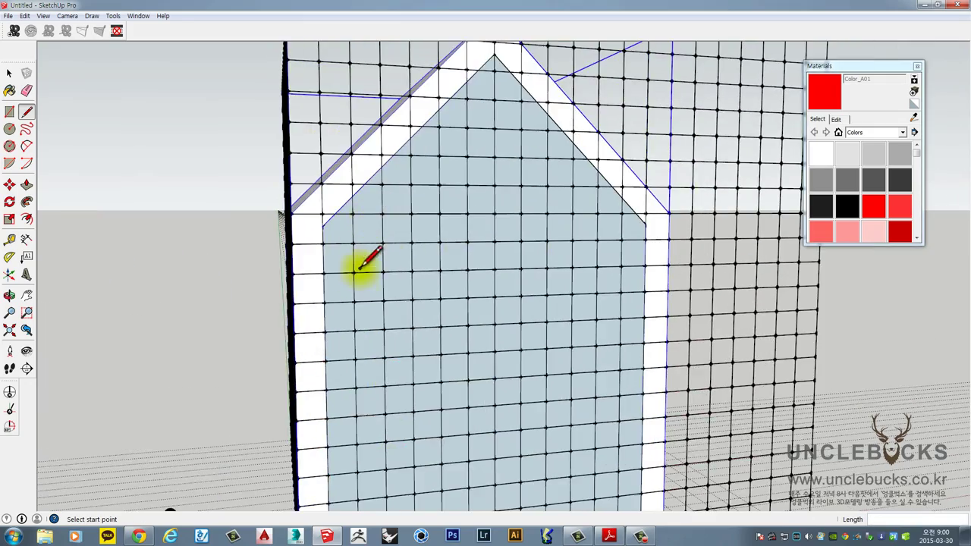
middle_drag(356, 271, 341, 300)
scroll(322, 258, up, 4)
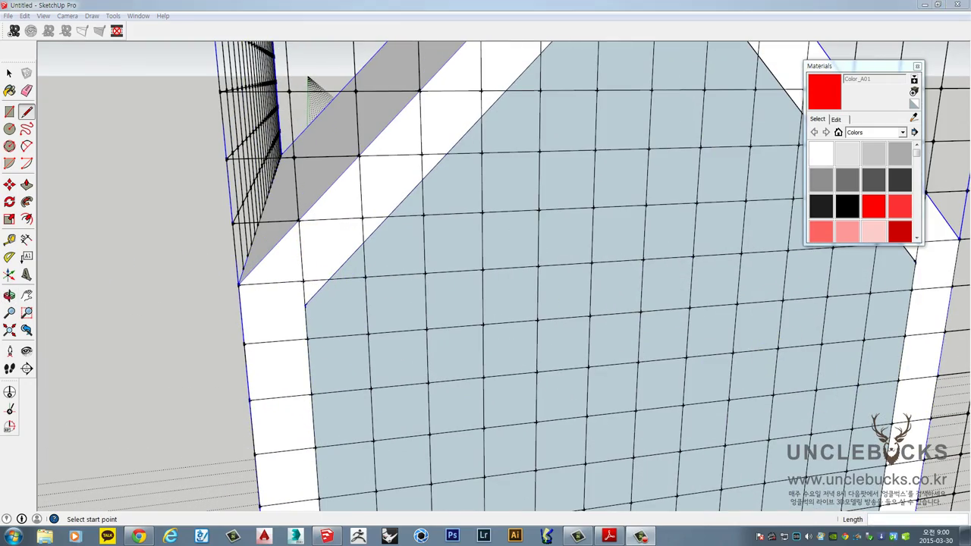
mouse_move(270, 314)
middle_down()
mouse_move(331, 270)
mouse_move(314, 281)
middle_up()
key(f)
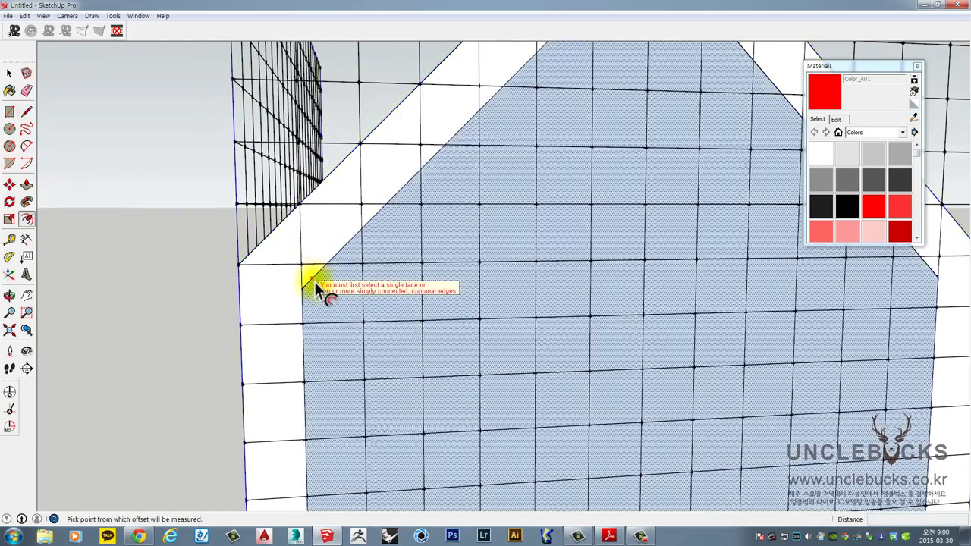
scroll(313, 285, up, 2)
click(302, 307)
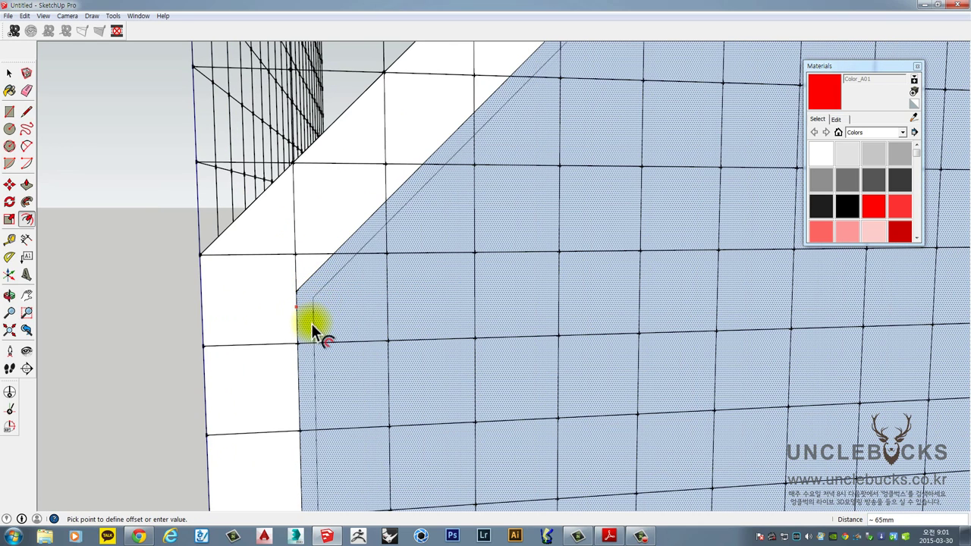
text(8)
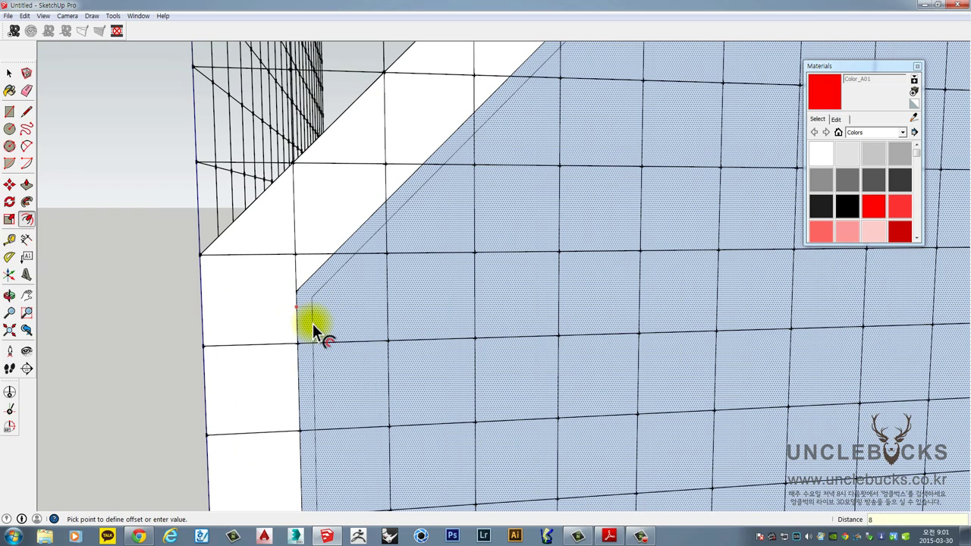
text(0)
key(Return)
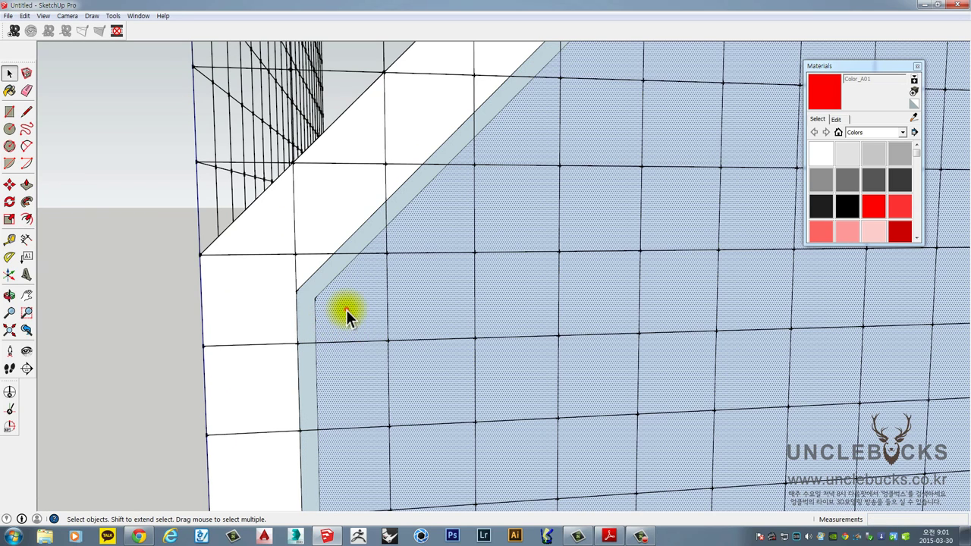
key(Delete)
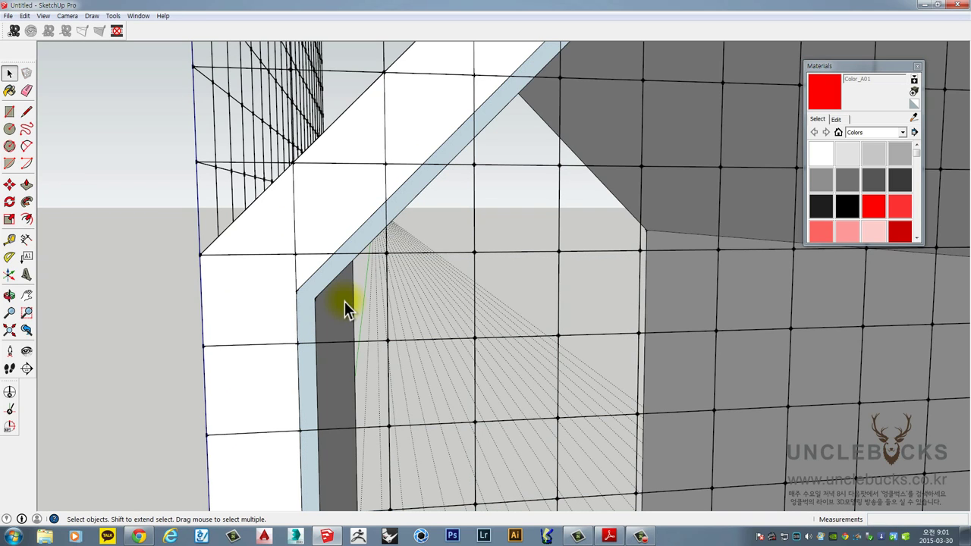
Extrude the thin gabled frame 160 mm into the shell with Push/Pull
middle_drag(364, 289, 186, 279)
shift+middle_drag(242, 256, 288, 299)
shift+middle_drag(155, 313, 365, 289)
scroll(342, 246, up, 2)
key(p)
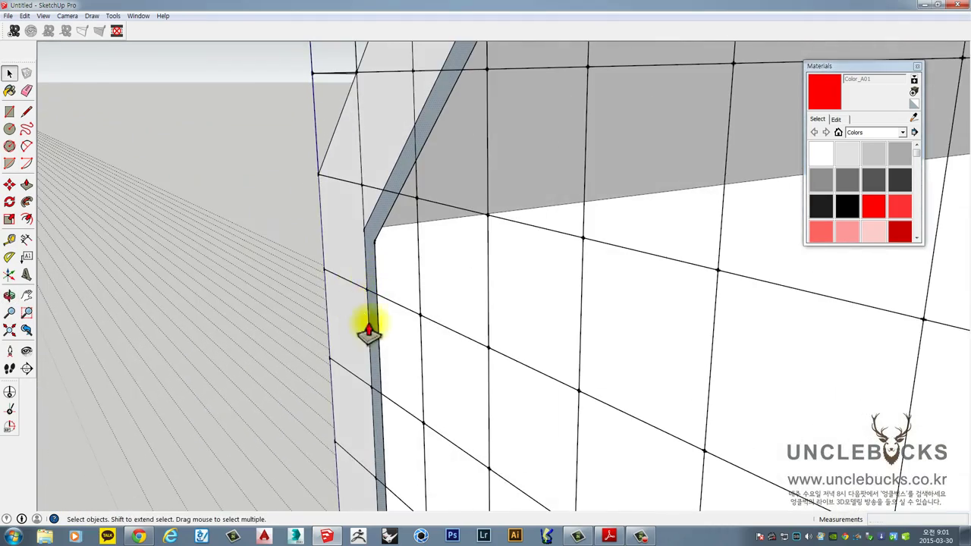
key(p)
click(372, 288)
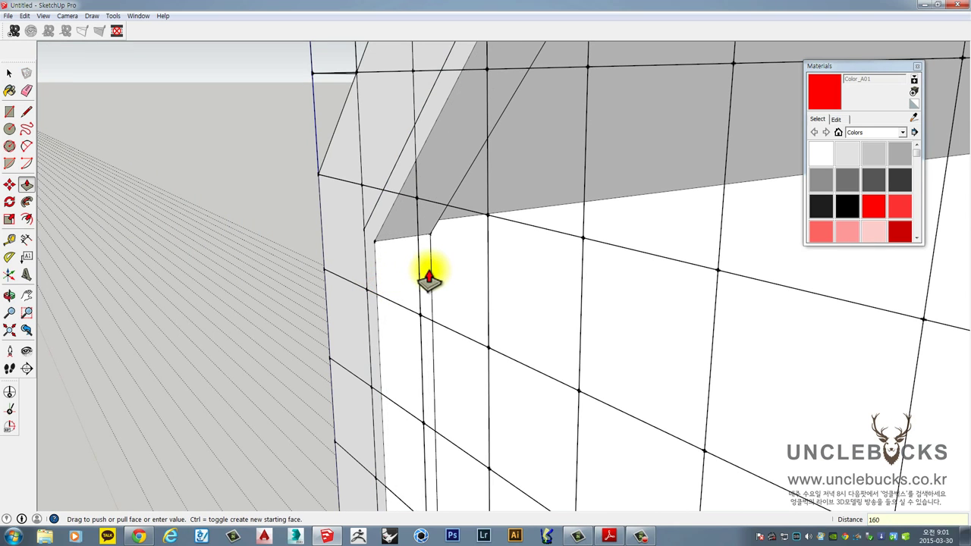
key(Return)
Make the extruded thin gabled frame a group and select that group
middle_drag(429, 273, 462, 264)
key(space)
triple_click(389, 270)
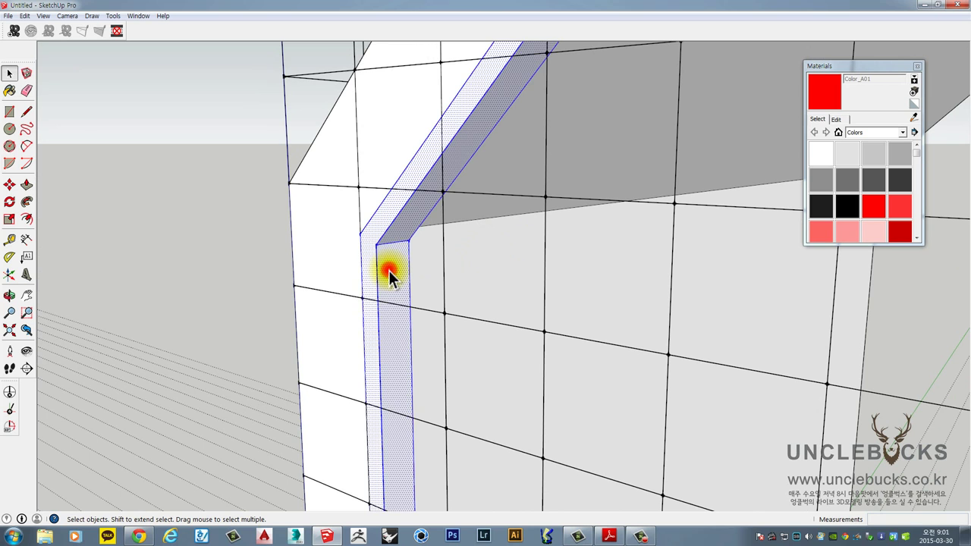
right_click(393, 267)
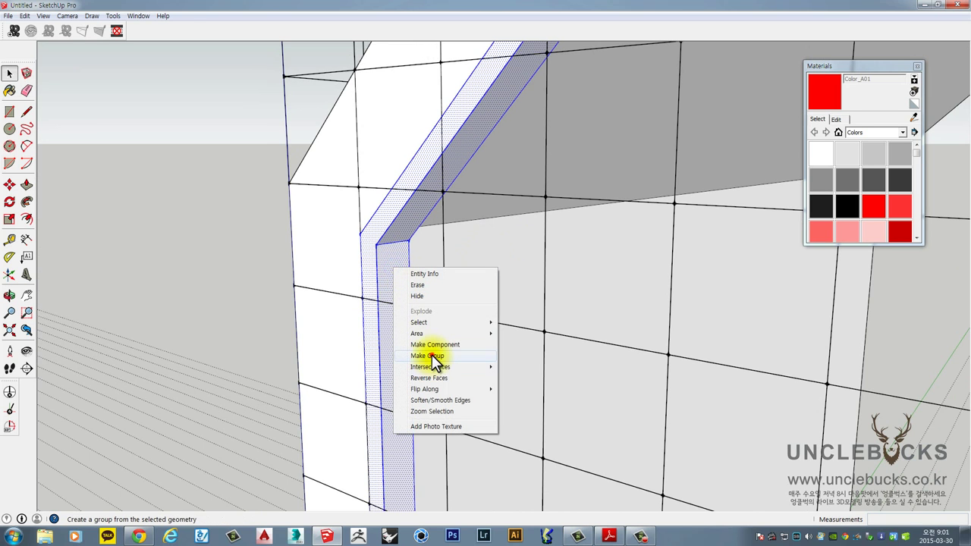
click(431, 354)
click(193, 221)
click(385, 260)
Trace the inner edge of the thin gabled frame with the Line tool as a closed face, starting at an eave corner
scroll(385, 260, down, 2)
middle_drag(385, 260, 440, 239)
click(27, 111)
click(383, 256)
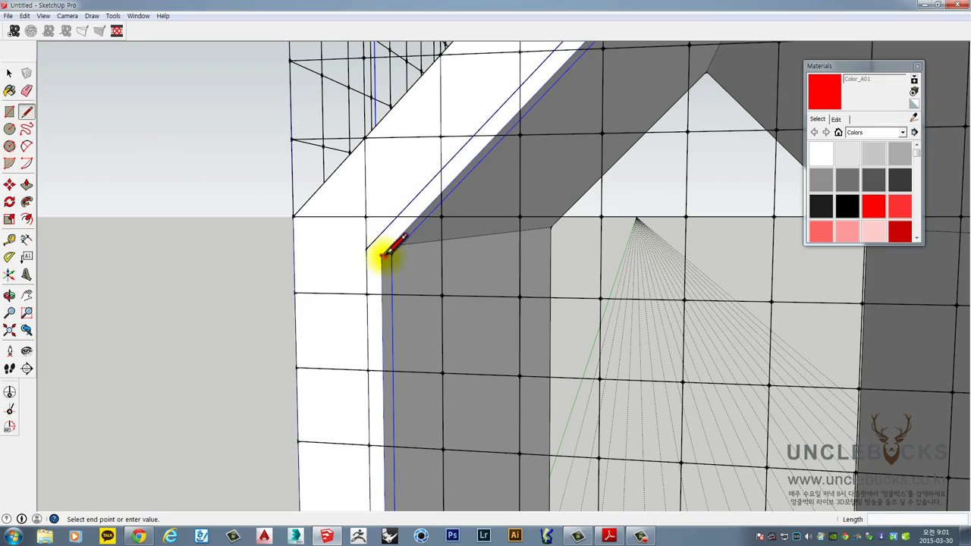
middle_drag(590, 86, 372, 365)
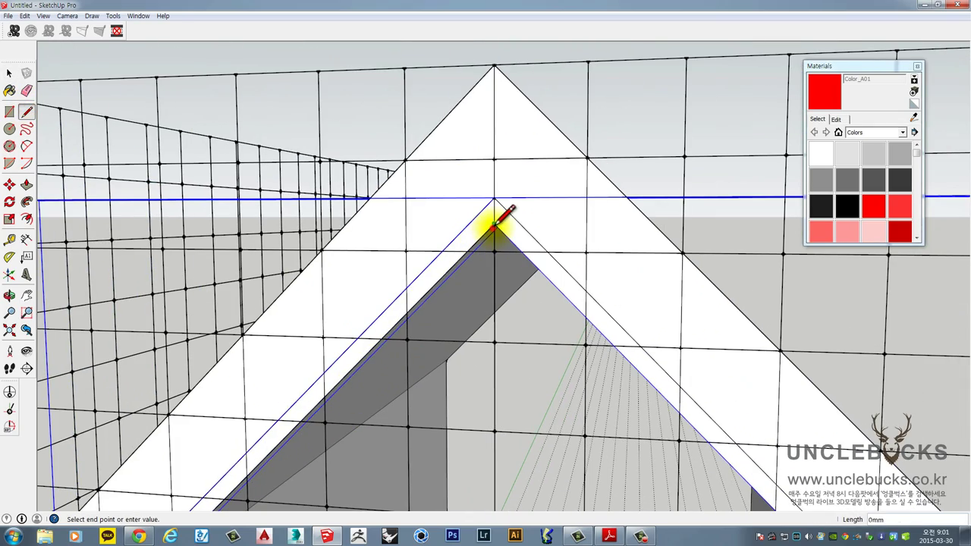
shift+middle_drag(626, 285, 485, 83)
middle_drag(735, 396, 740, 368)
shift+middle_drag(788, 398, 604, 213)
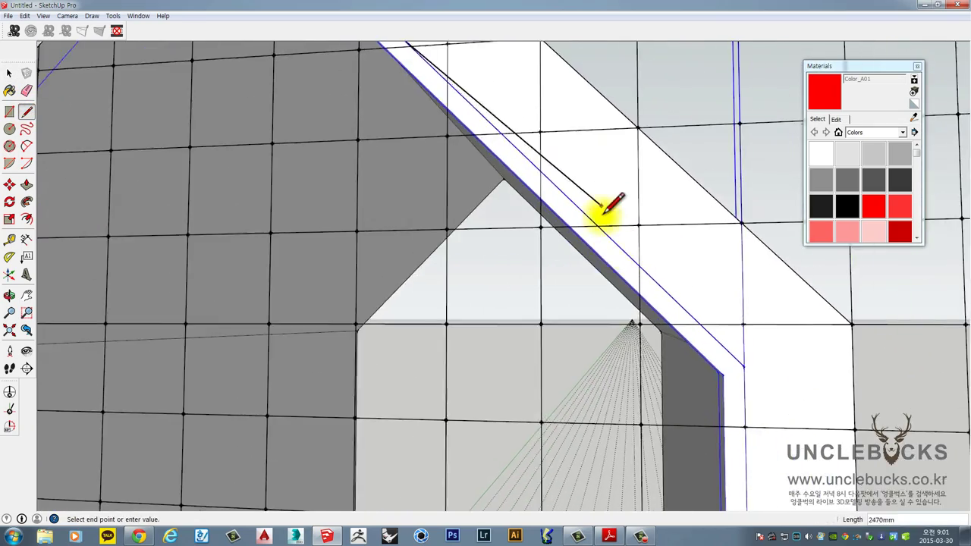
middle_drag(723, 374, 720, 370)
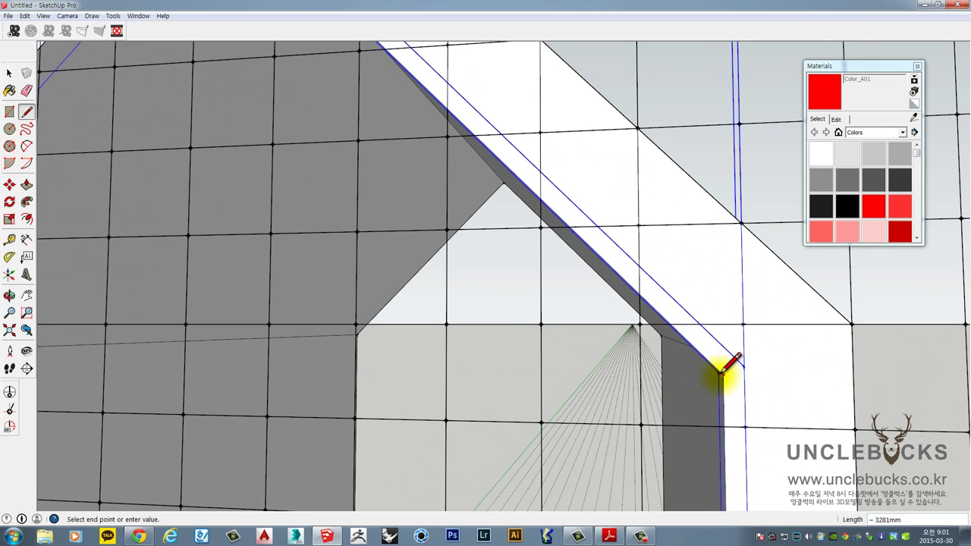
middle_drag(721, 370, 574, 473)
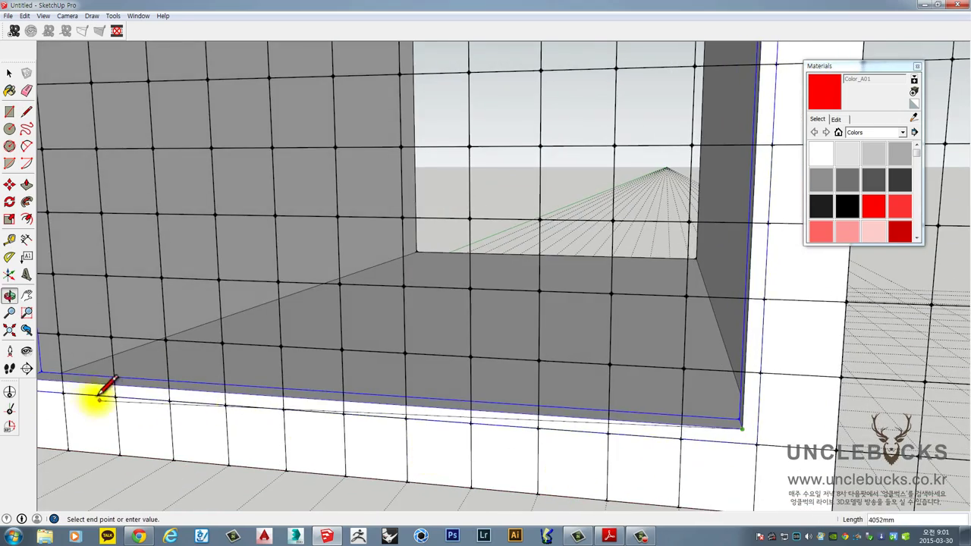
middle_drag(98, 394, 373, 408)
click(330, 388)
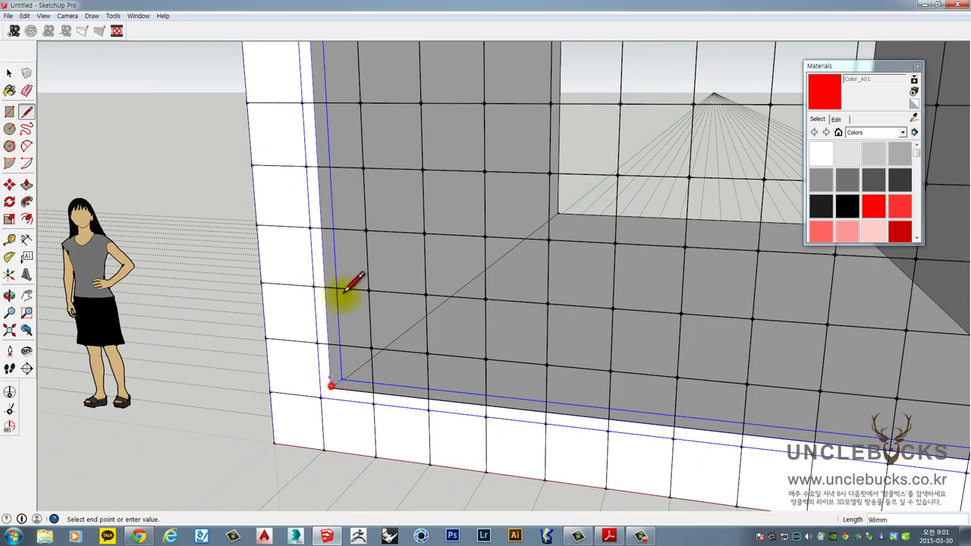
mouse_move(340, 221)
middle_down()
mouse_move(341, 162)
mouse_move(325, 147)
mouse_move(377, 160)
mouse_move(573, 146)
middle_up()
click(307, 125)
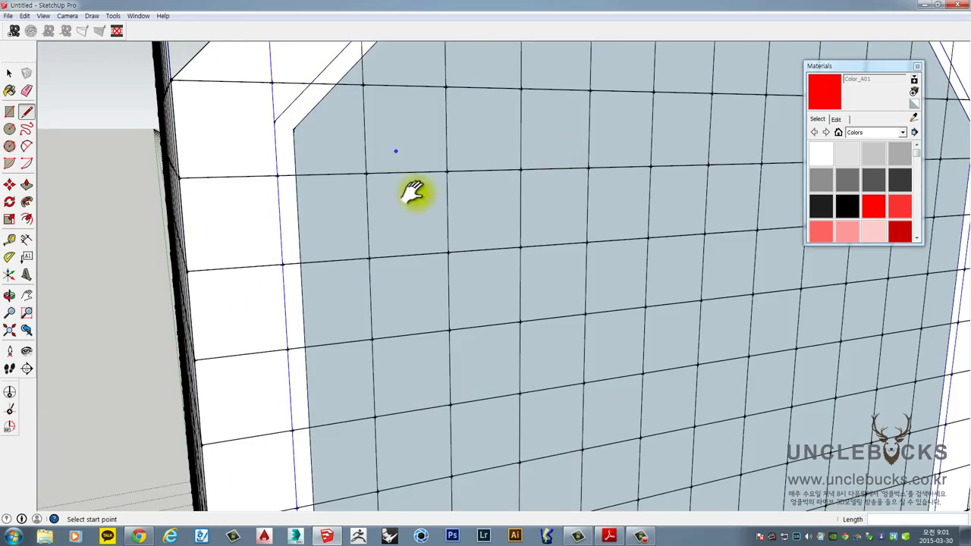
Select the gabled face inside the thin frame and check that it fills the whole opening
shift+middle_drag(416, 193, 418, 253)
key(space)
click(492, 232)
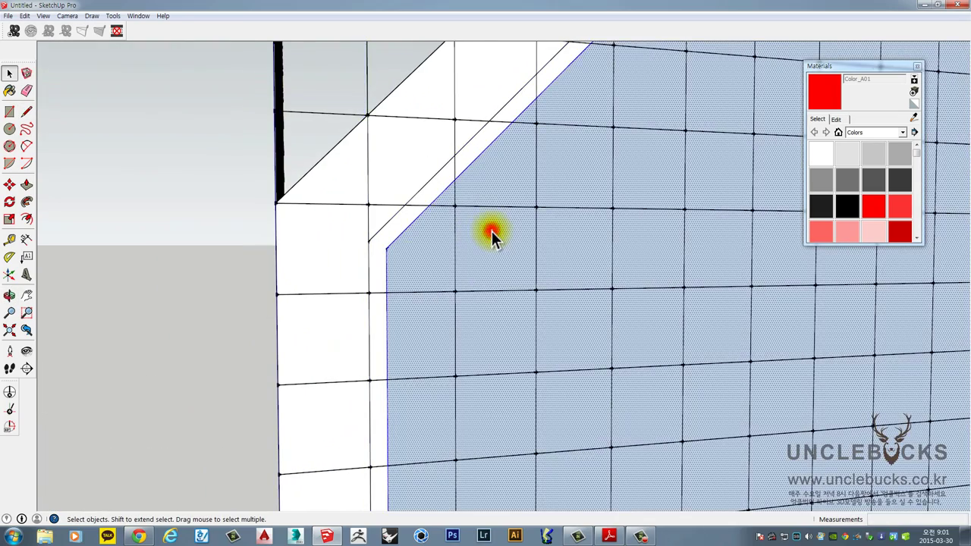
scroll(491, 231, down, 4)
middle_drag(610, 225, 517, 236)
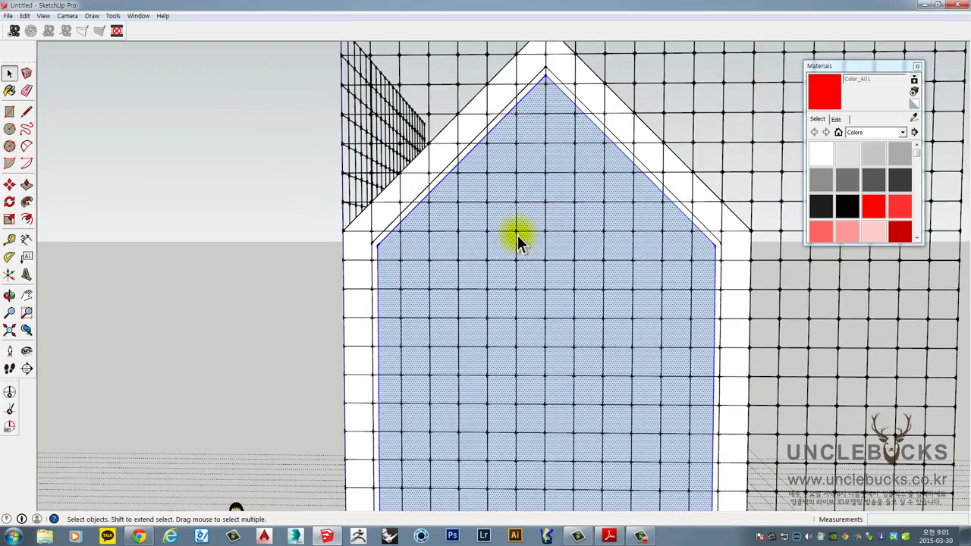
scroll(516, 234, down, 3)
middle_drag(516, 201, 511, 191)
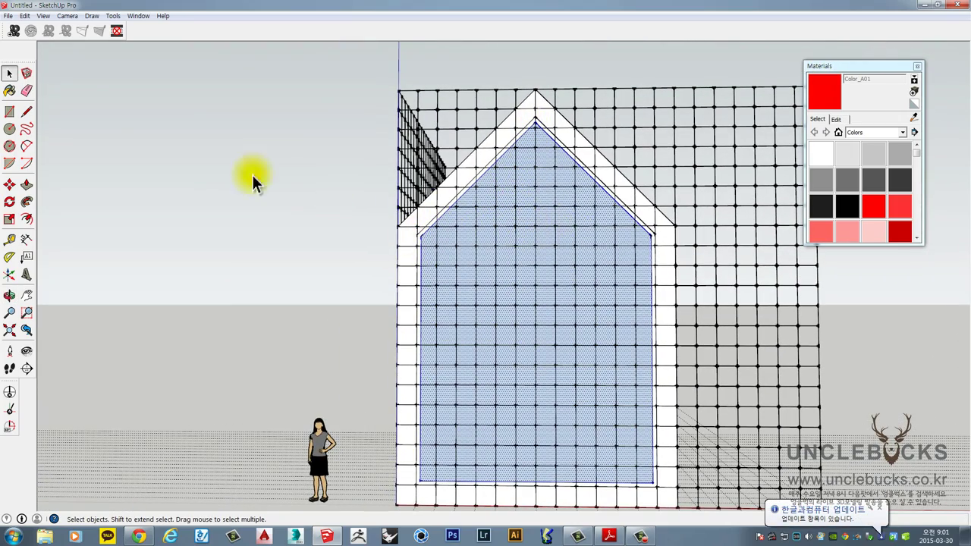
Split the gabled face in half with an 8400 mm vertical line from the shell's outer apex to its base, and check both halves
click(30, 114)
shift+middle_drag(544, 100, 521, 138)
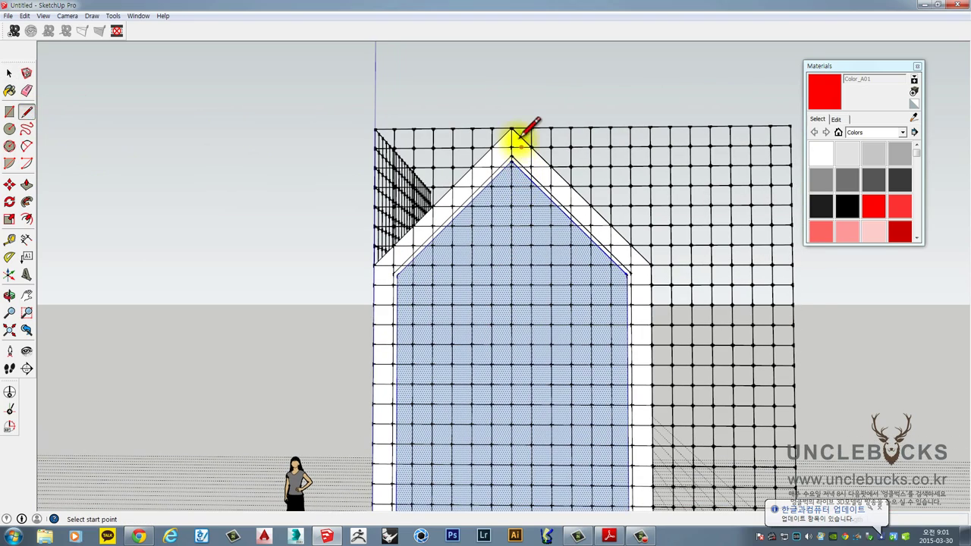
click(513, 133)
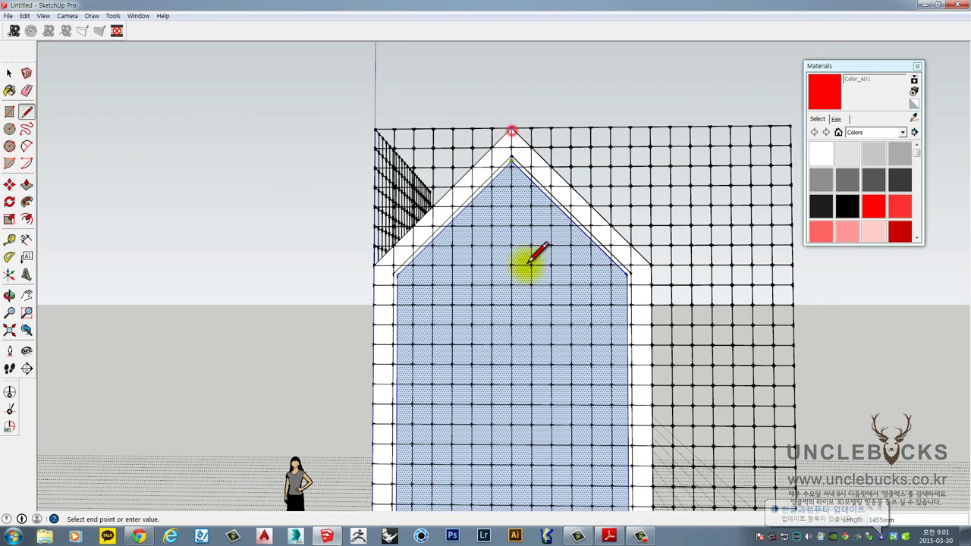
scroll(531, 239, up, 5)
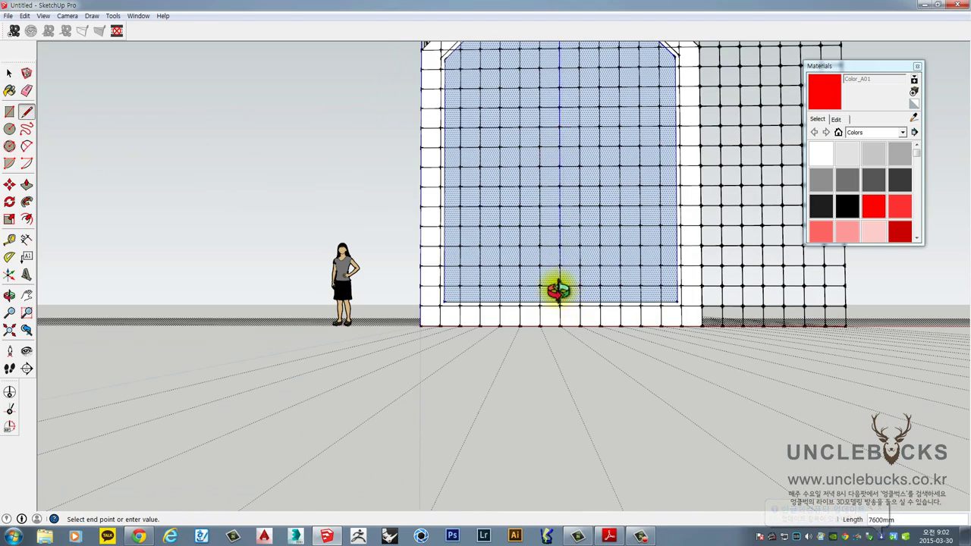
middle_drag(559, 290, 566, 329)
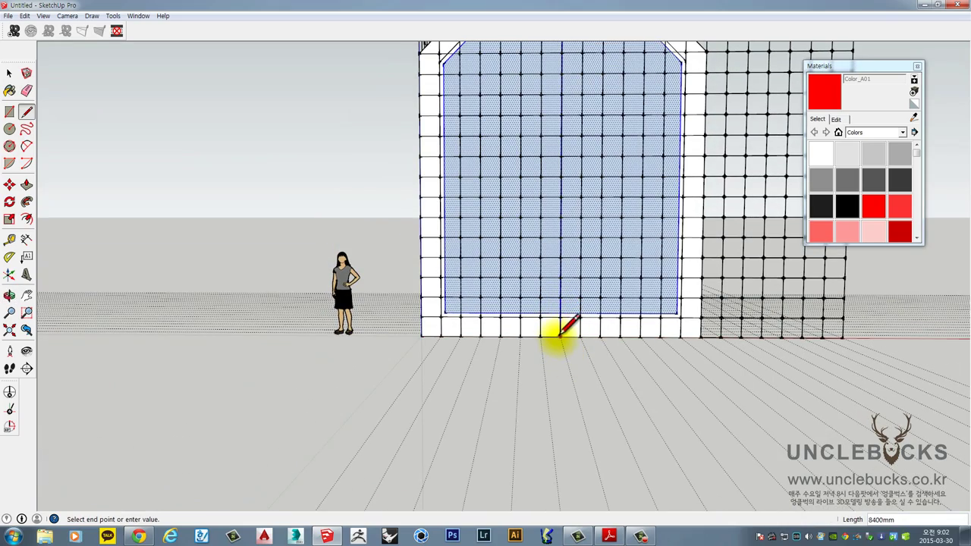
key(space)
shift+middle_drag(574, 115, 531, 286)
scroll(537, 222, up, 3)
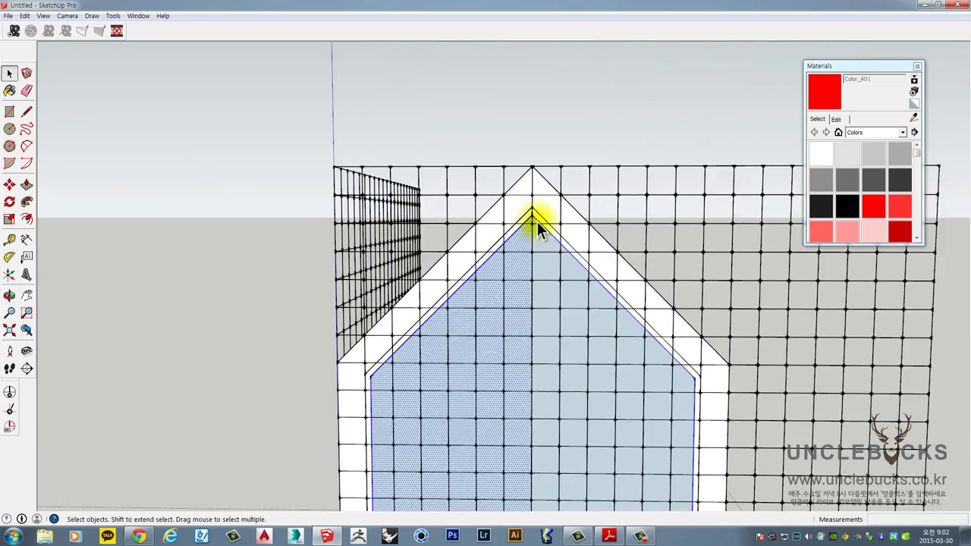
scroll(538, 221, down, 2)
click(541, 258)
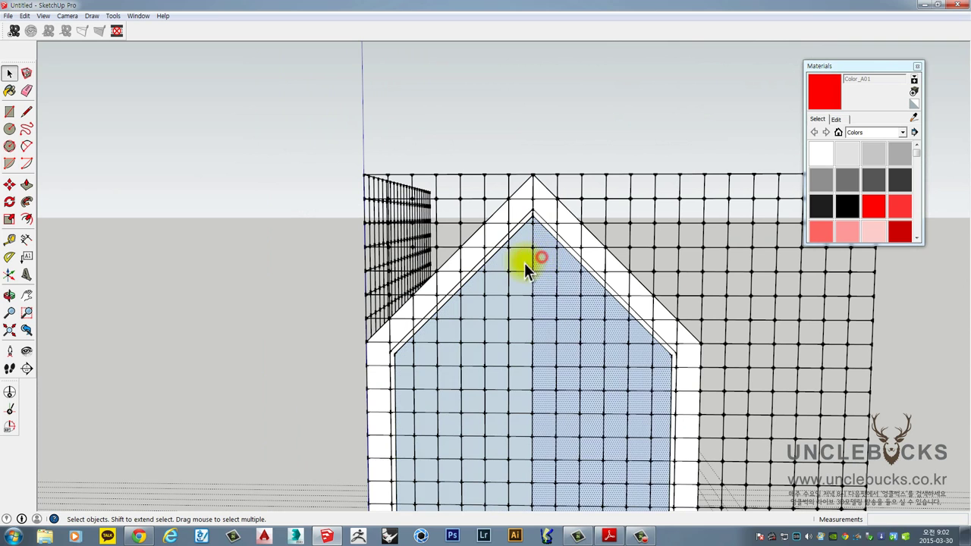
click(522, 263)
Draw an 8400 mm vertical line from the grid's top edge to the base, three cells left of the centre line
click(26, 112)
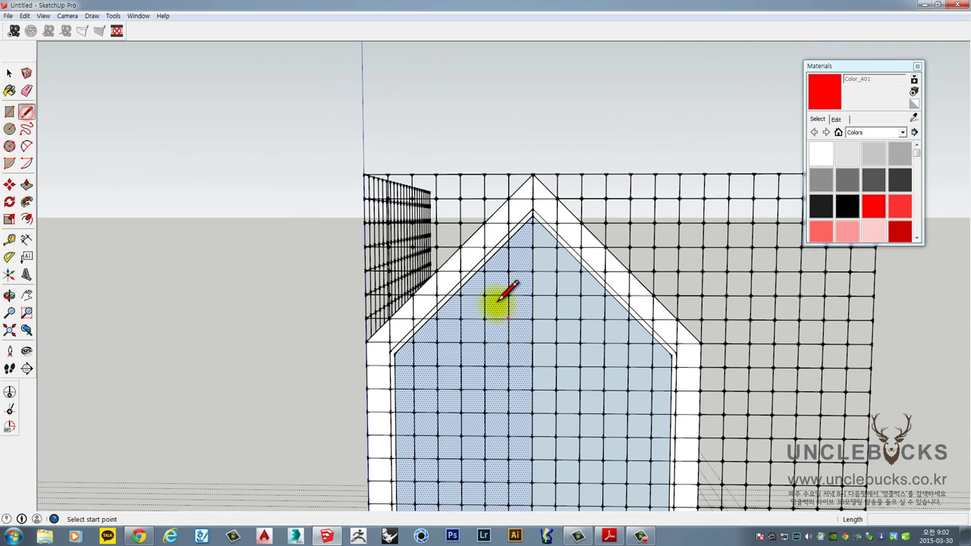
click(459, 177)
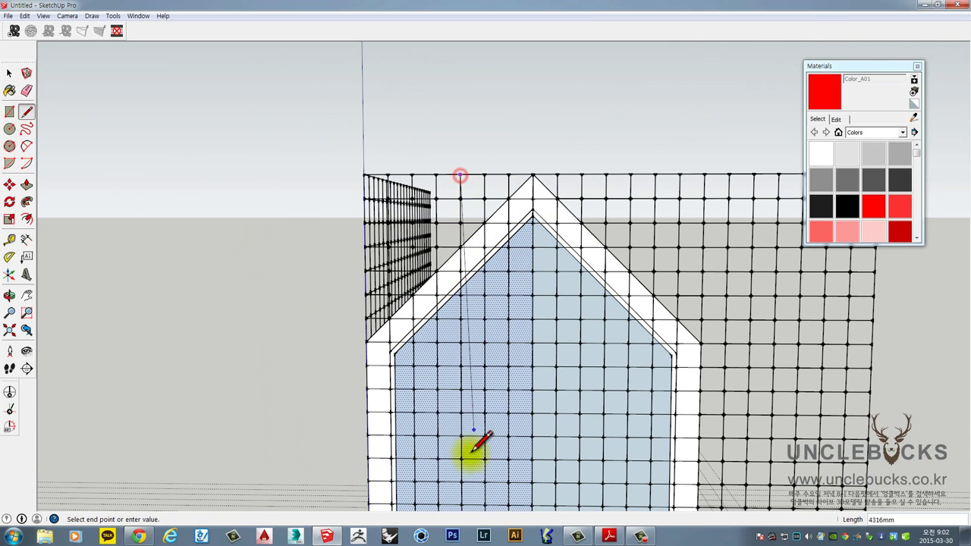
shift+middle_drag(473, 448, 549, 293)
click(535, 346)
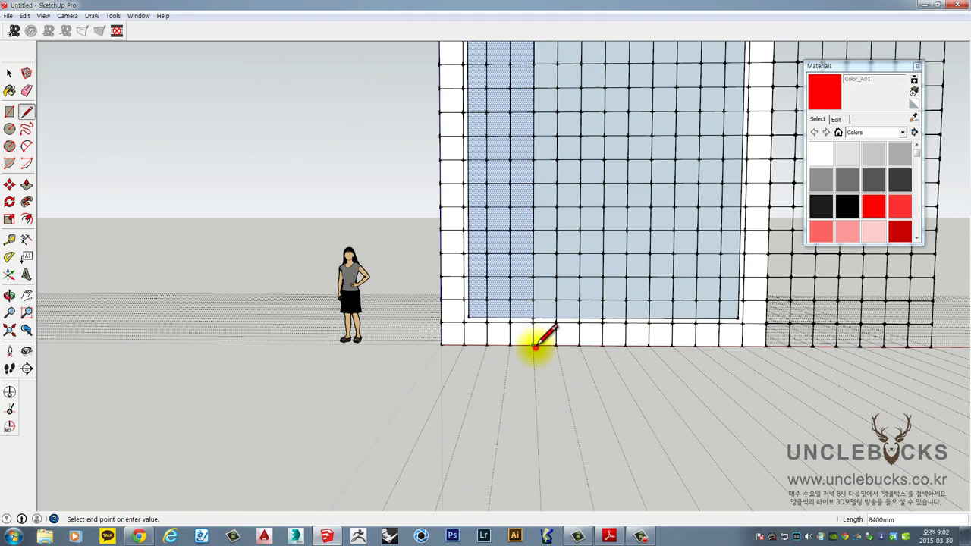
key(space)
shift+middle_drag(671, 190, 537, 362)
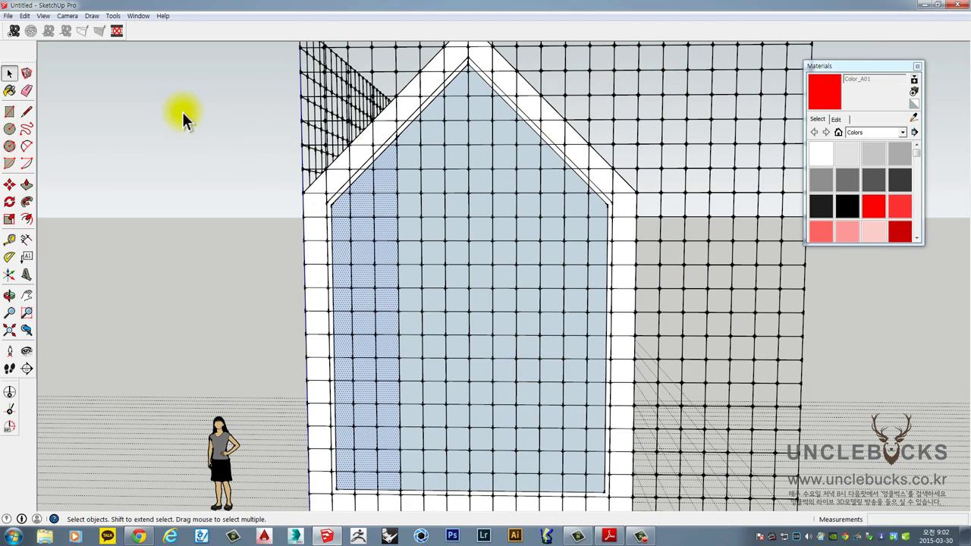
Draw a matching vertical line from the grid's top edge to the base, three cells right of the centre line
click(26, 112)
shift+middle_drag(531, 122, 524, 167)
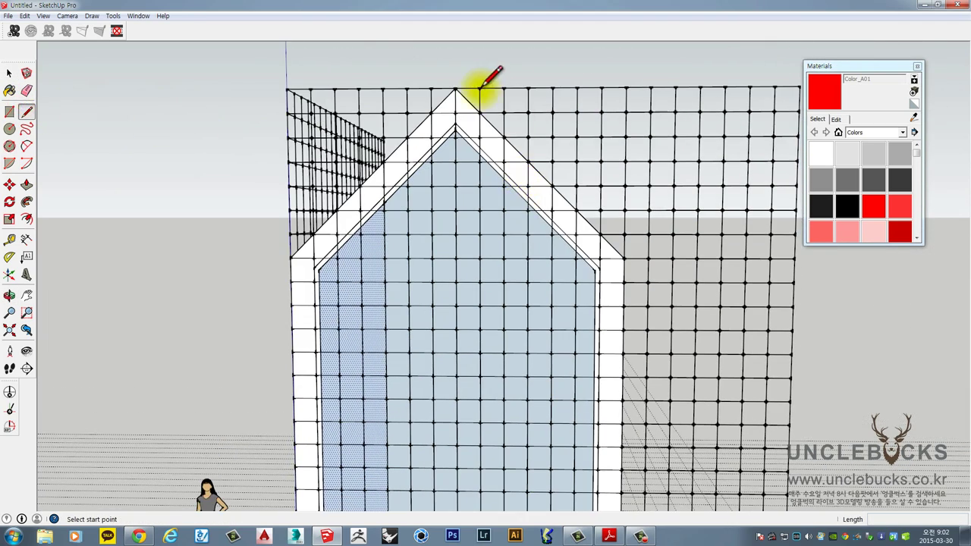
click(529, 88)
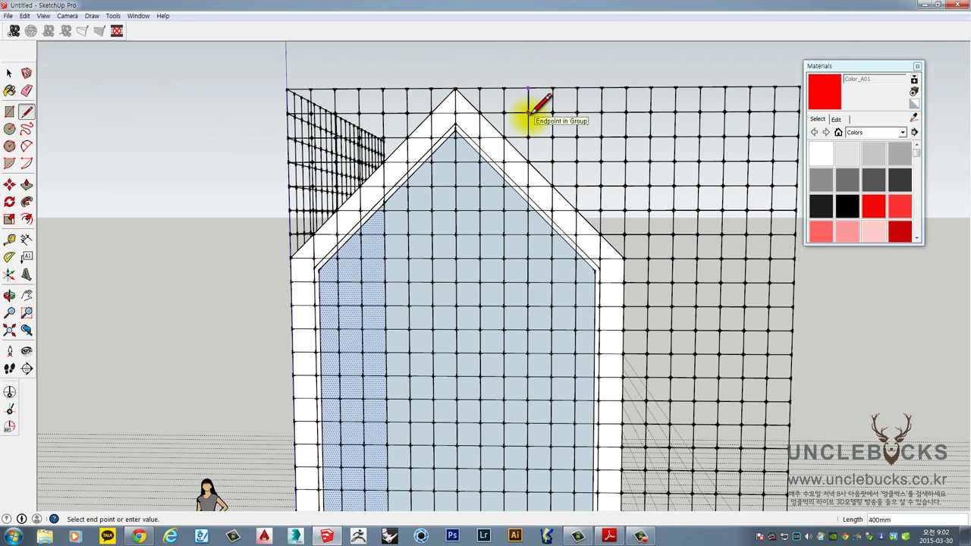
scroll(528, 112, down, 2)
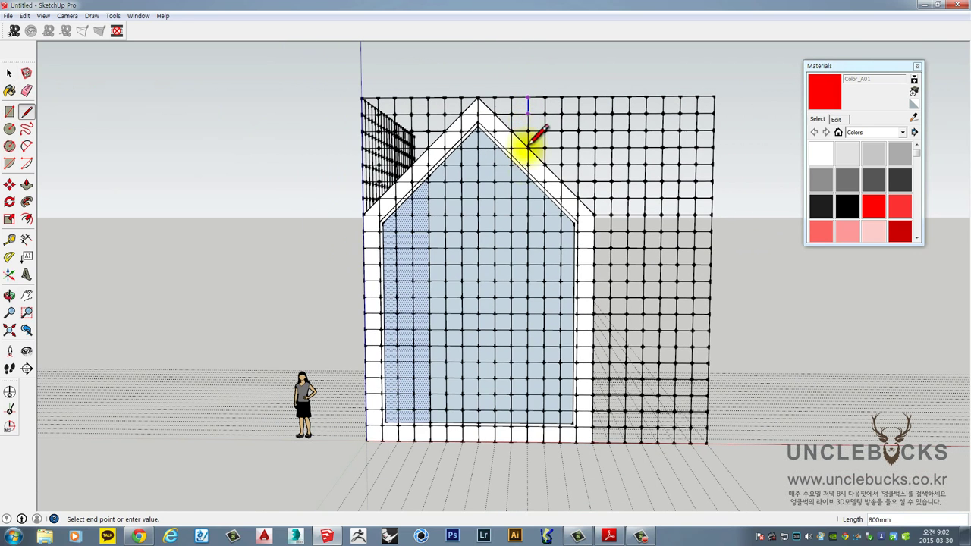
click(529, 442)
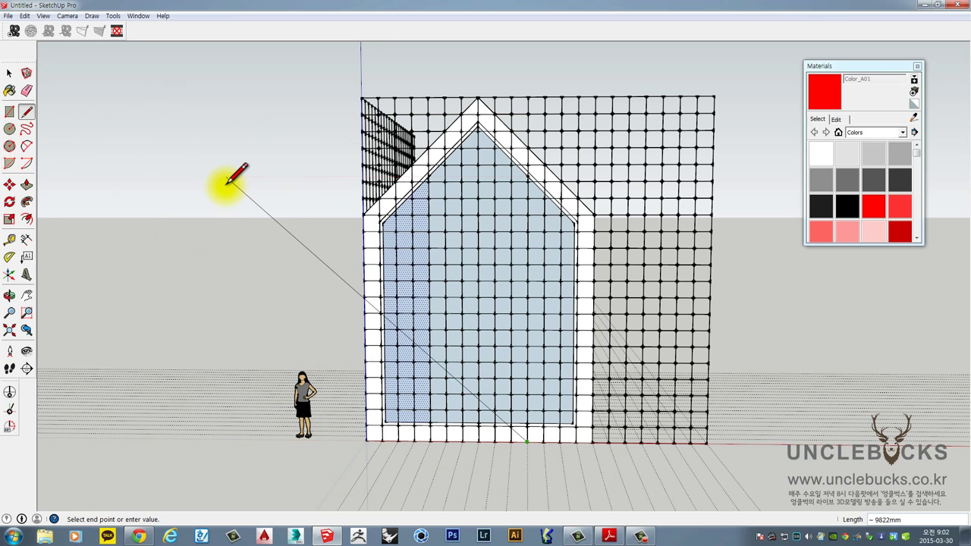
key(space)
Select the vertical panels of the gabled face one by one to check how the face is divided
scroll(446, 194, up, 3)
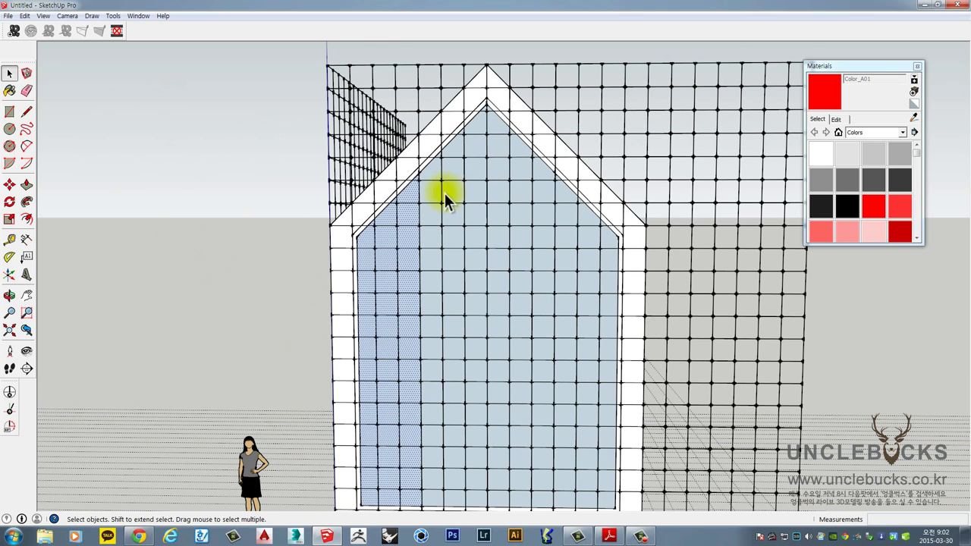
click(502, 196)
click(565, 210)
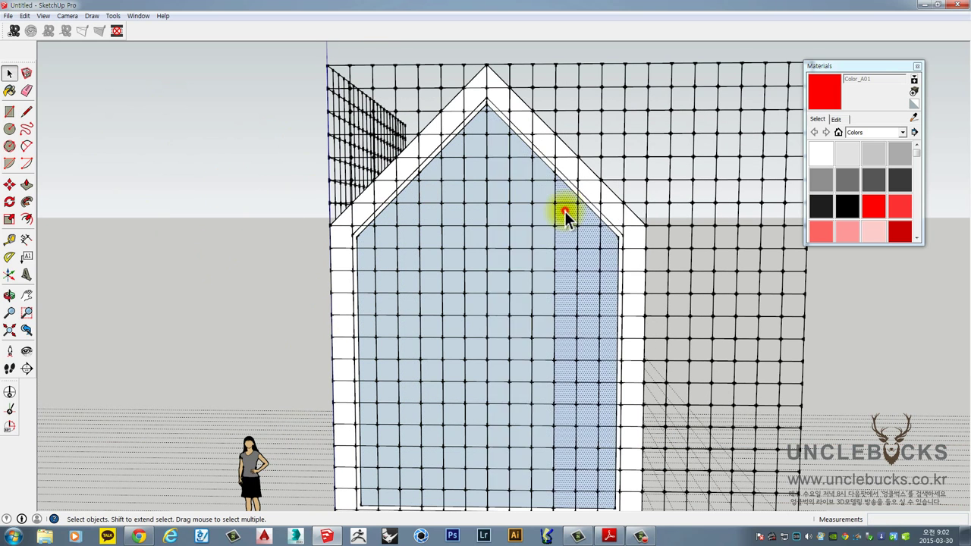
shift+middle_drag(438, 380, 454, 235)
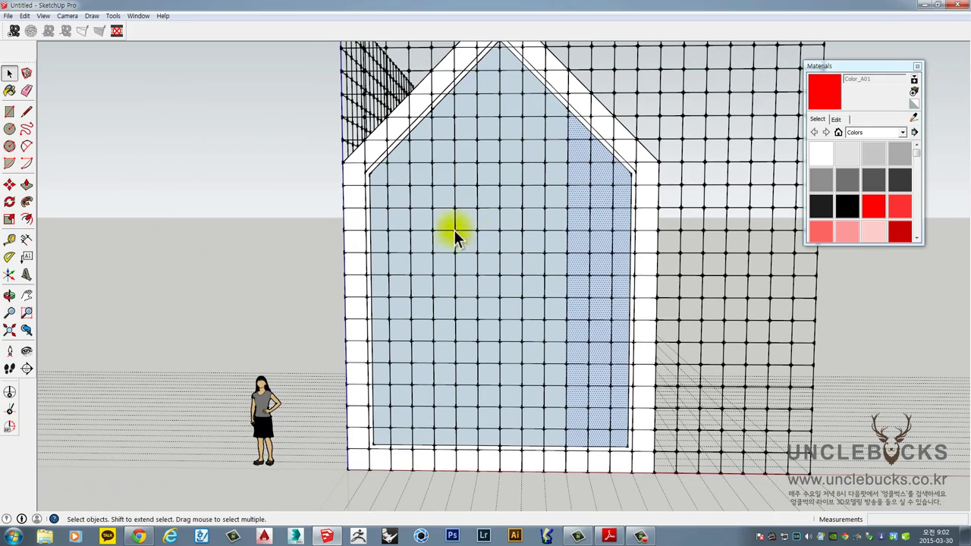
click(506, 220)
click(417, 220)
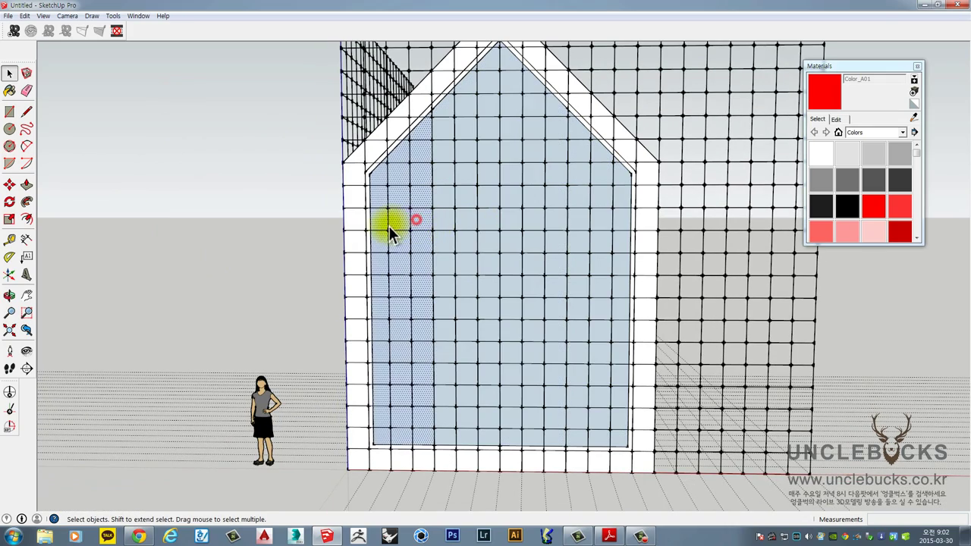
middle_drag(645, 273, 559, 228)
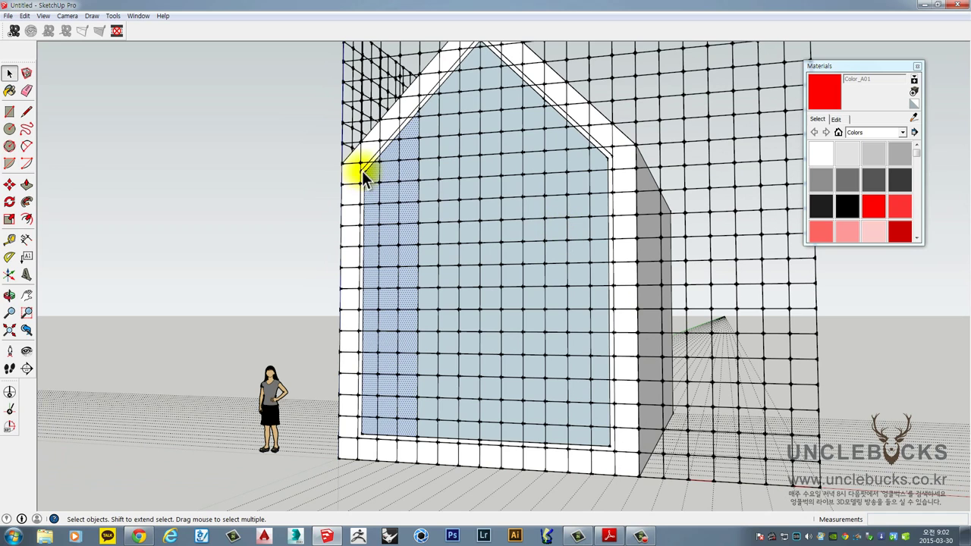
Draw a horizontal line across the shell's full width, seven grid cells above the base, to divide the vertical panels
click(27, 112)
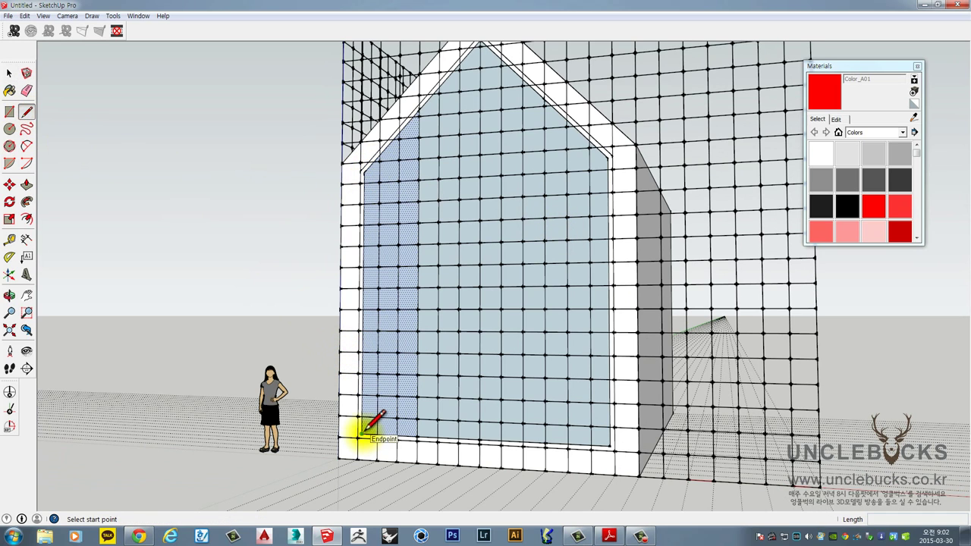
click(340, 308)
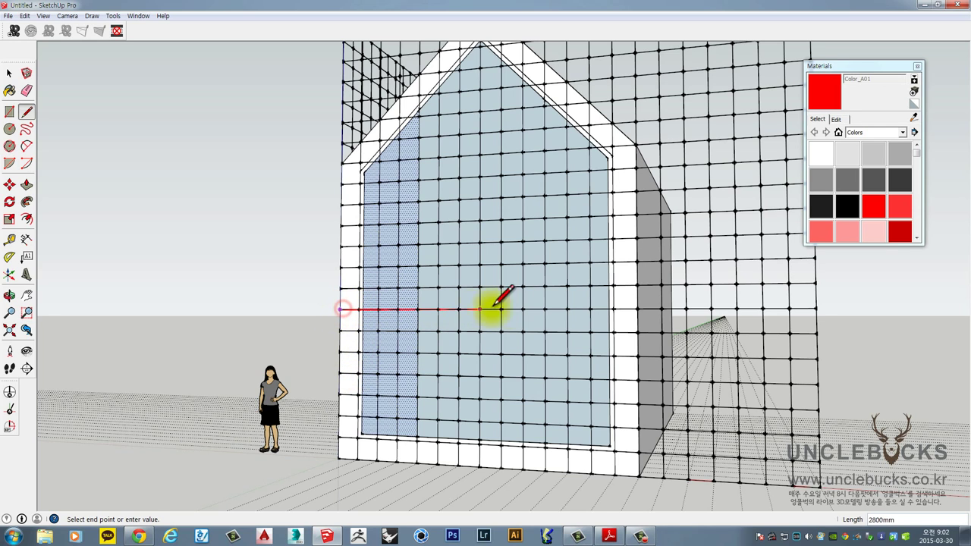
click(639, 309)
key(space)
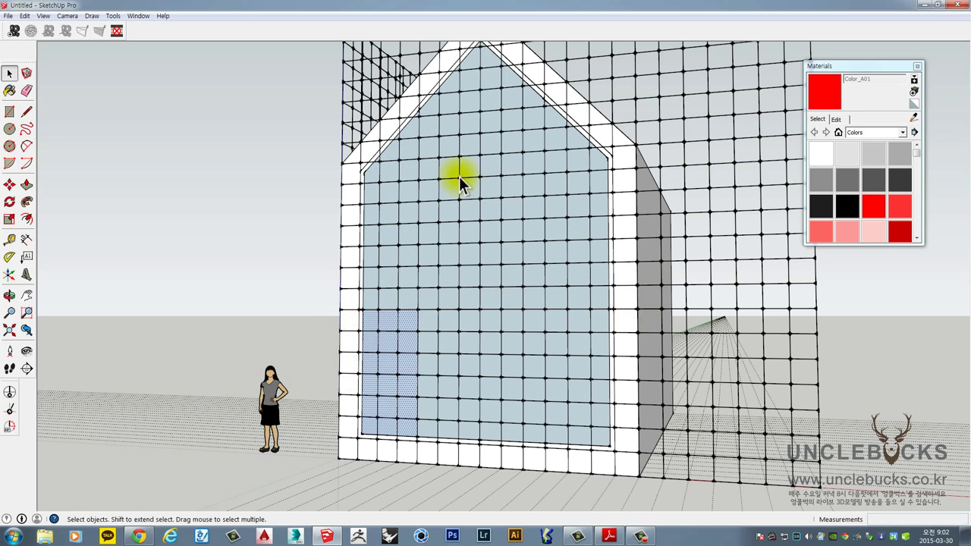
mouse_move(462, 182)
middle_down()
mouse_move(379, 364)
mouse_move(440, 310)
middle_up()
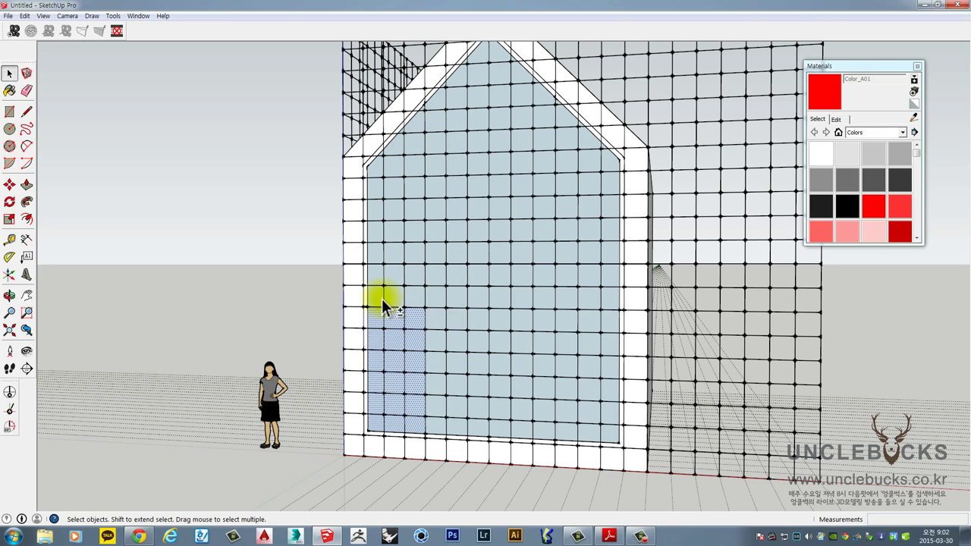
Draw a 5600 mm horizontal line across the shell's full width, one grid cell below the eaves, splitting the upper panels
click(27, 114)
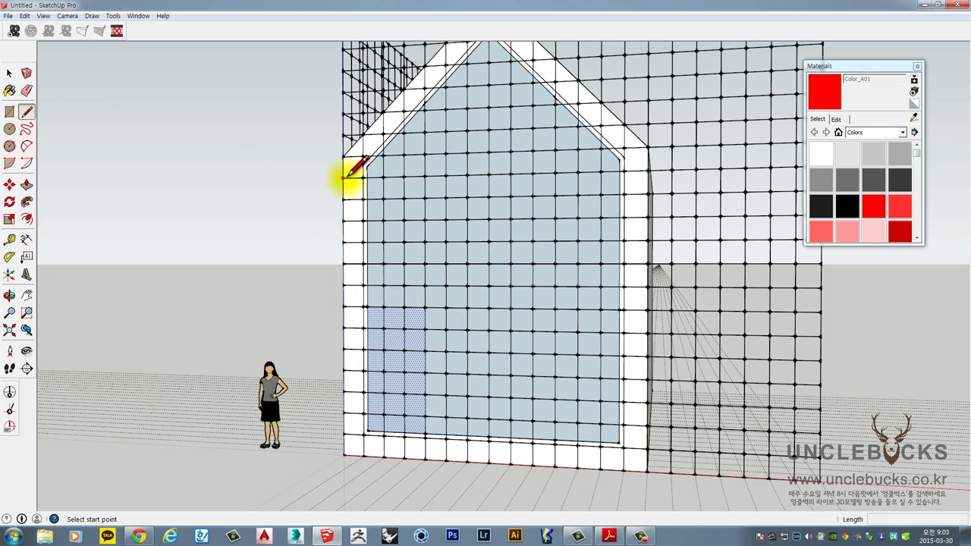
click(344, 177)
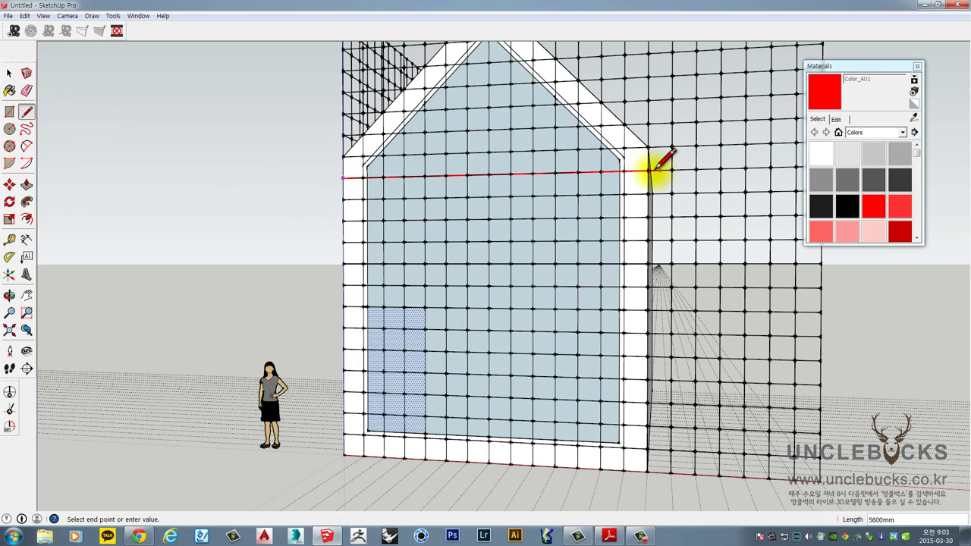
key(space)
click(522, 161)
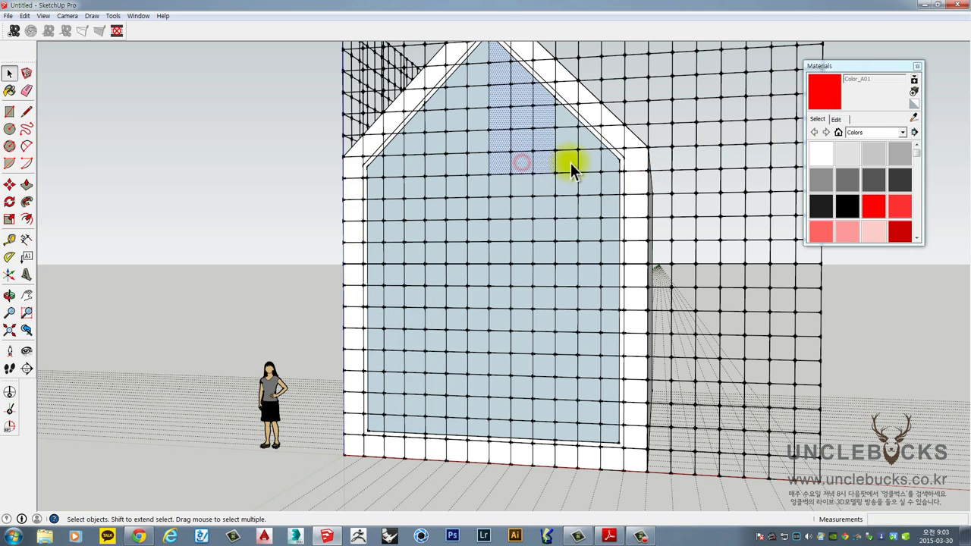
click(571, 162)
Select the whole divided window face together with its outline and all connected dividing lines
triple_click(543, 184)
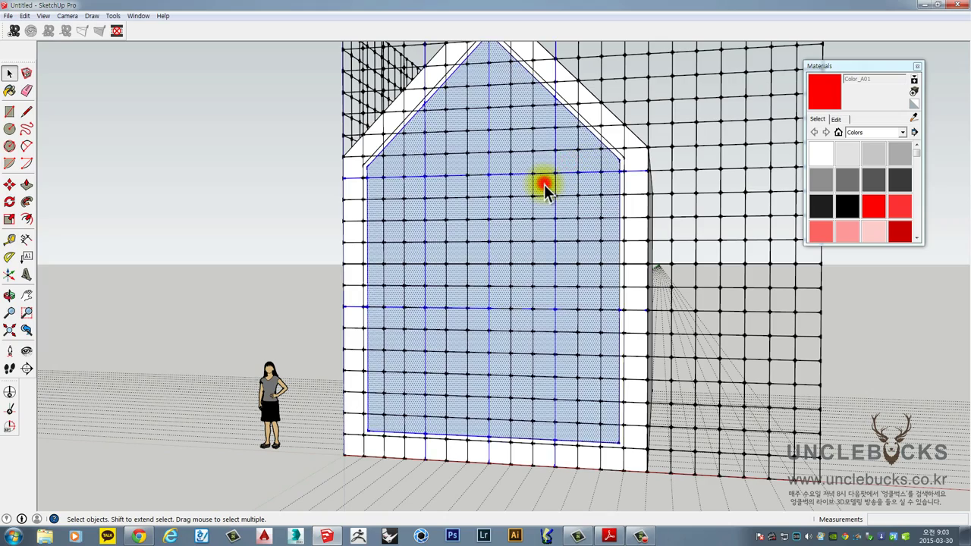
middle_drag(544, 184, 499, 175)
scroll(505, 172, up, 2)
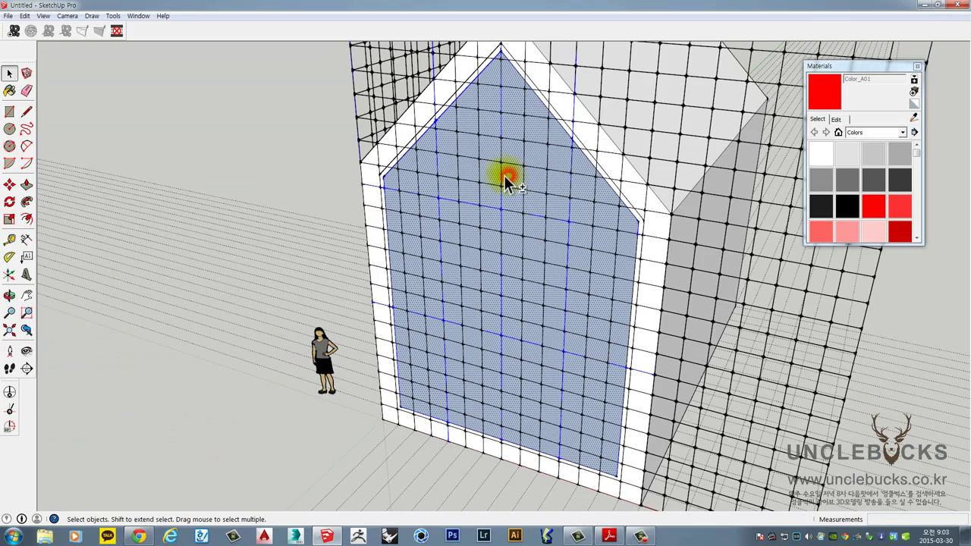
middle_drag(506, 178, 455, 195)
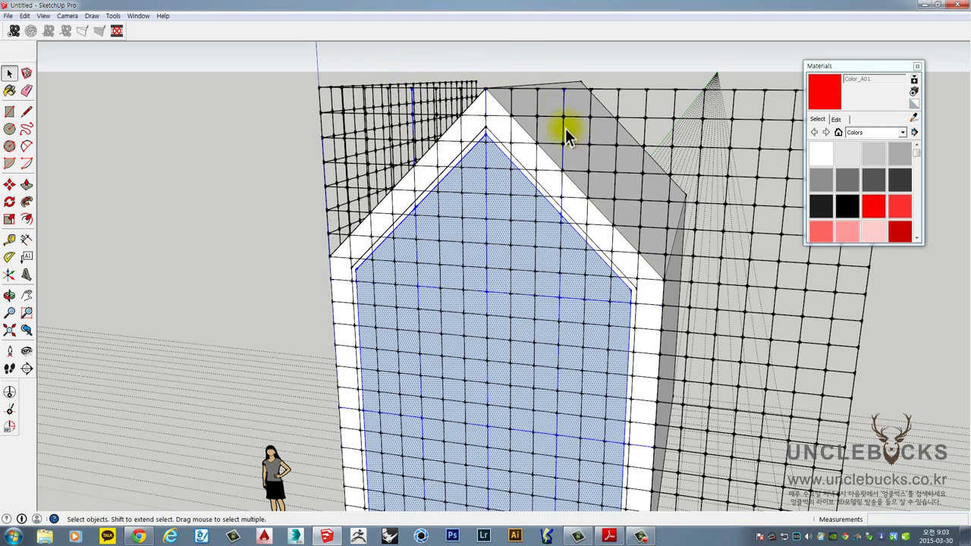
scroll(481, 352, down, 3)
scroll(512, 253, up, 1)
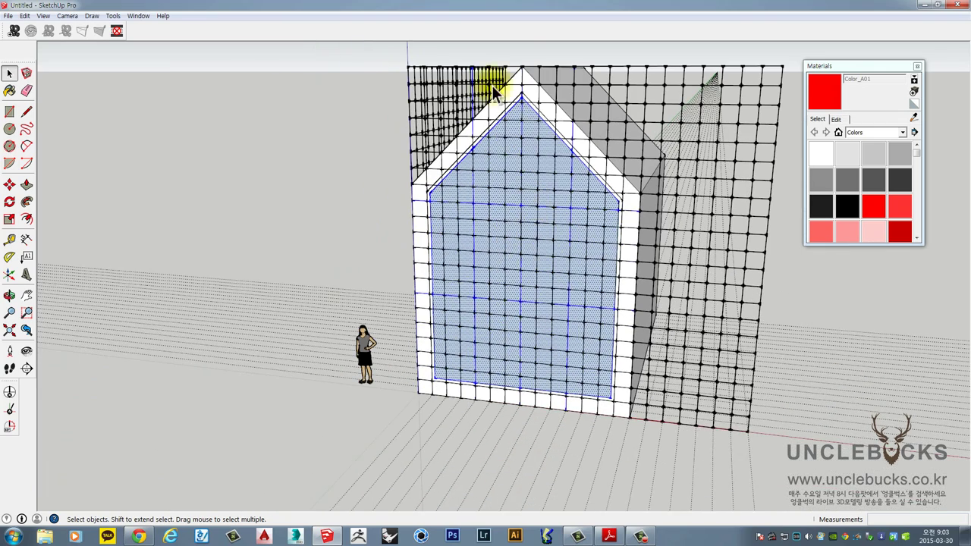
scroll(474, 70, up, 2)
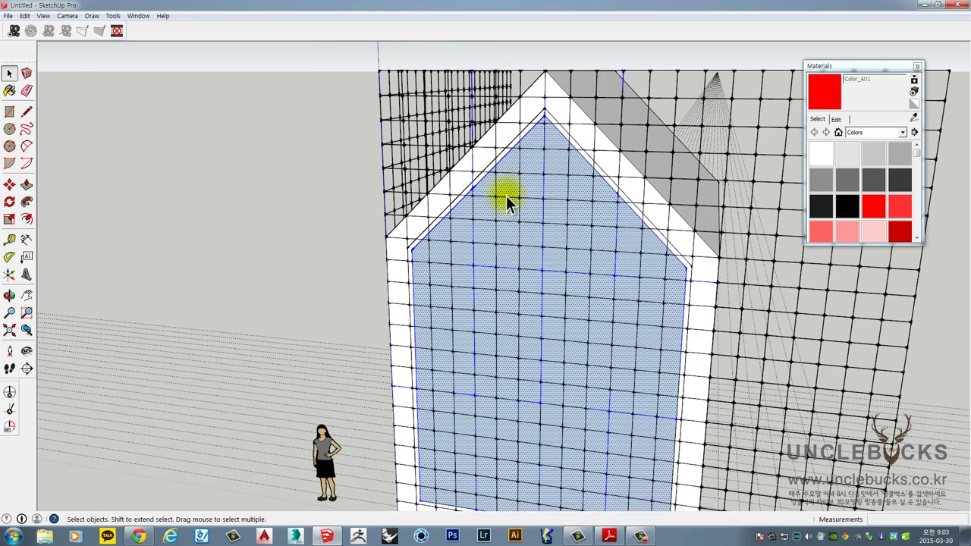
click(507, 182)
middle_drag(553, 327, 438, 314)
Try to move the selected window face 5000 mm out in front of the house shell
key(m)
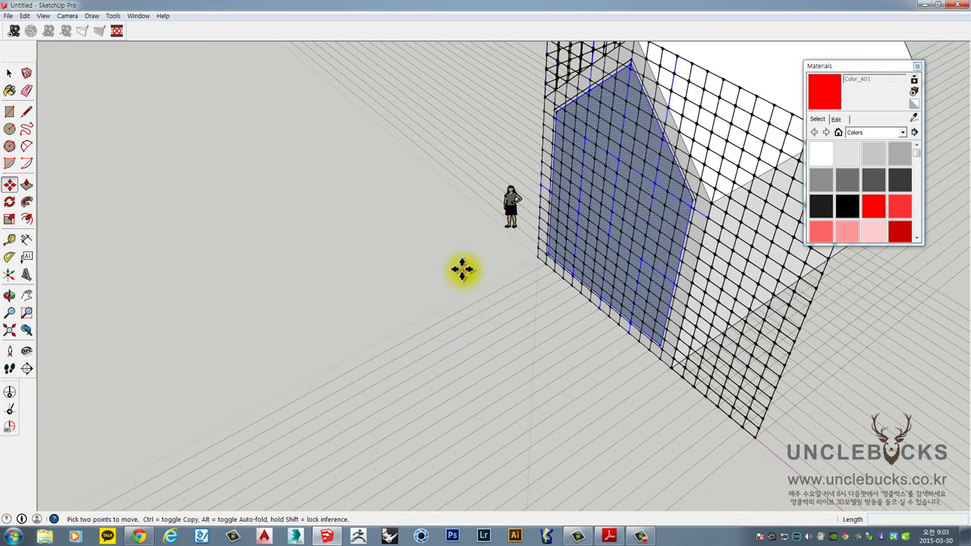
click(463, 270)
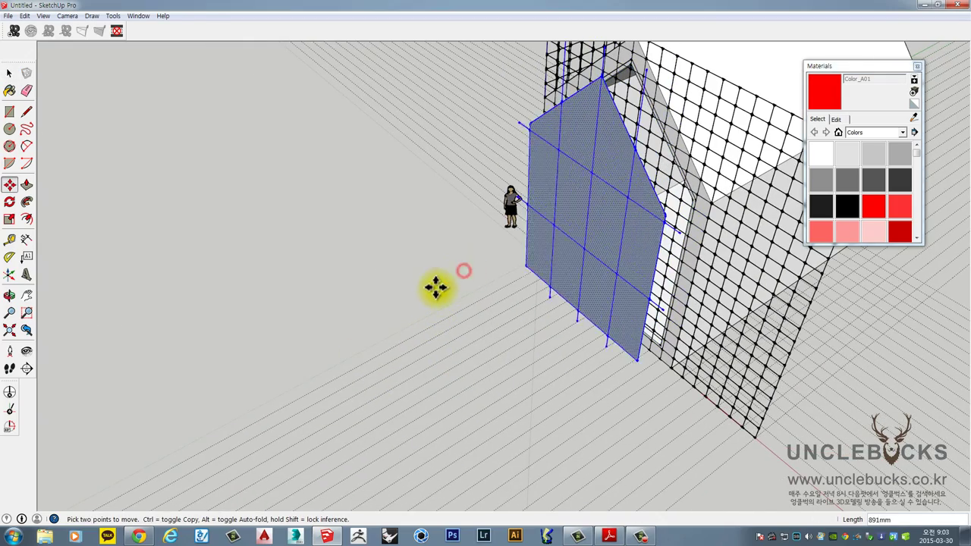
click(309, 357)
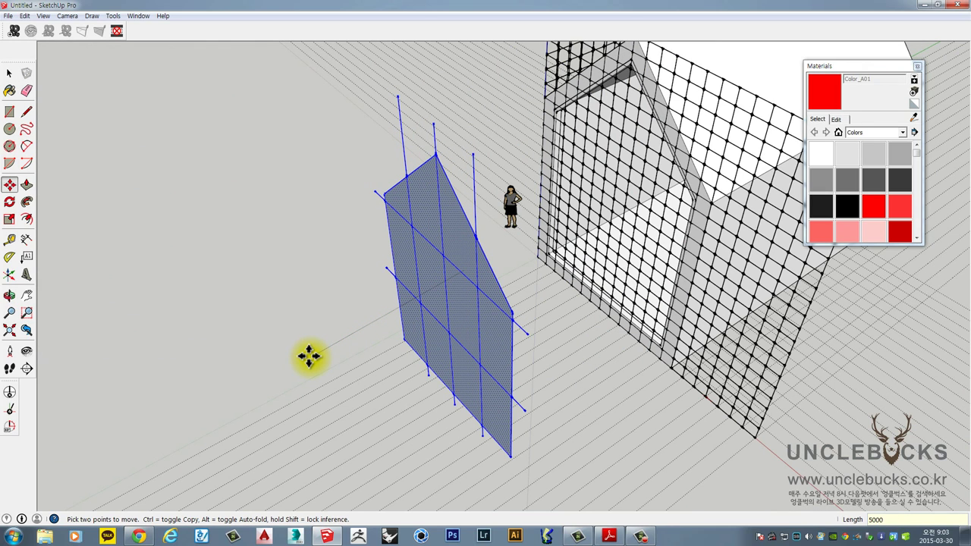
key(ctrl+z)
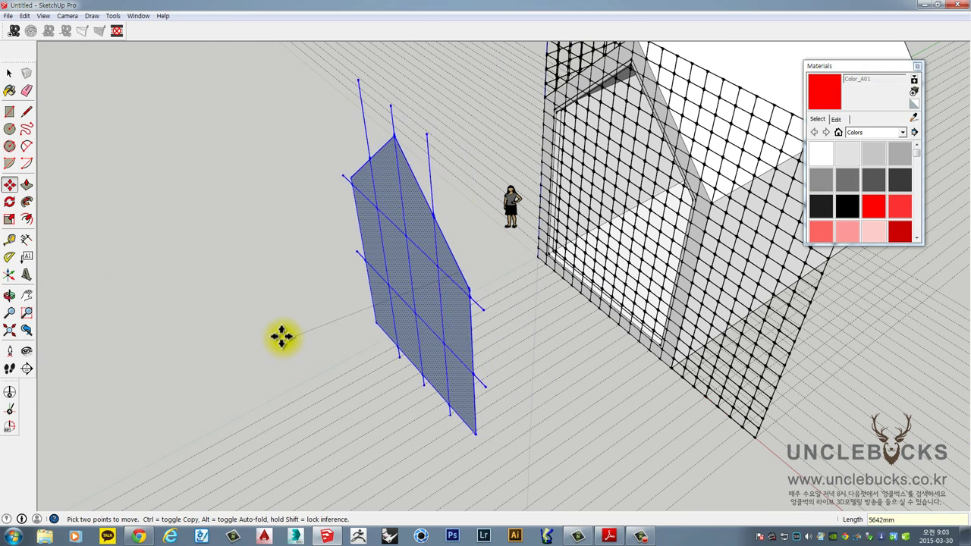
key(ctrl+z)
Move the selected window face 8000 mm out from the house front along the green axis and clear the selection
click(443, 262)
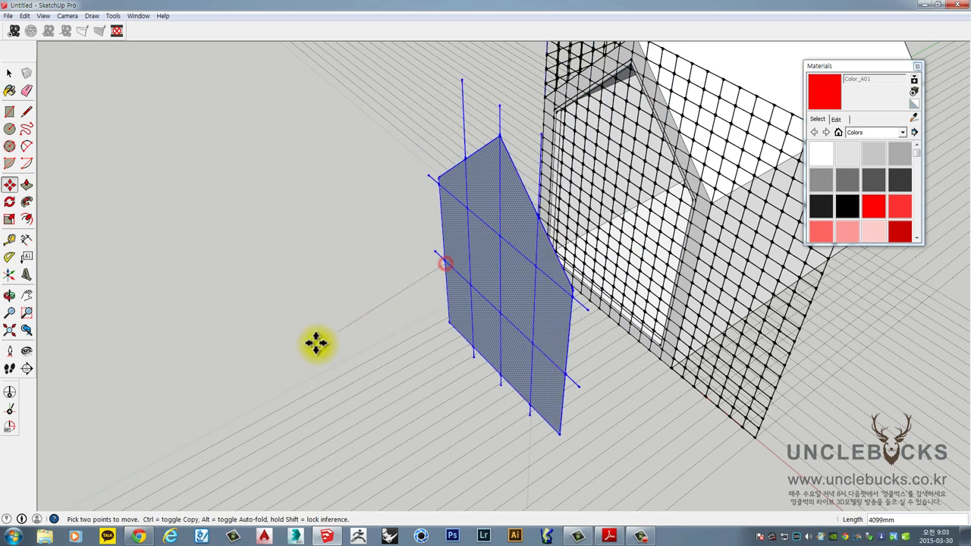
scroll(329, 321, down, 1)
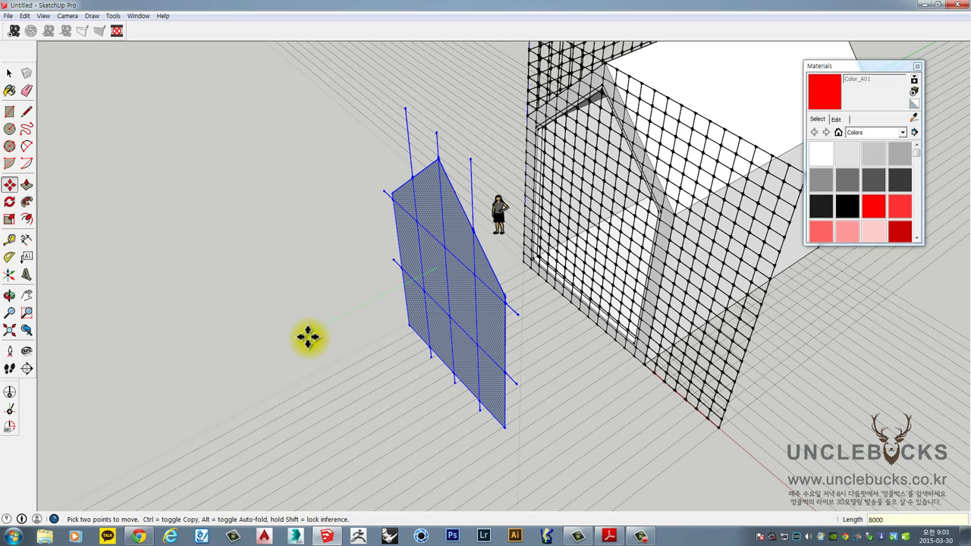
key(Return)
scroll(332, 322, down, 2)
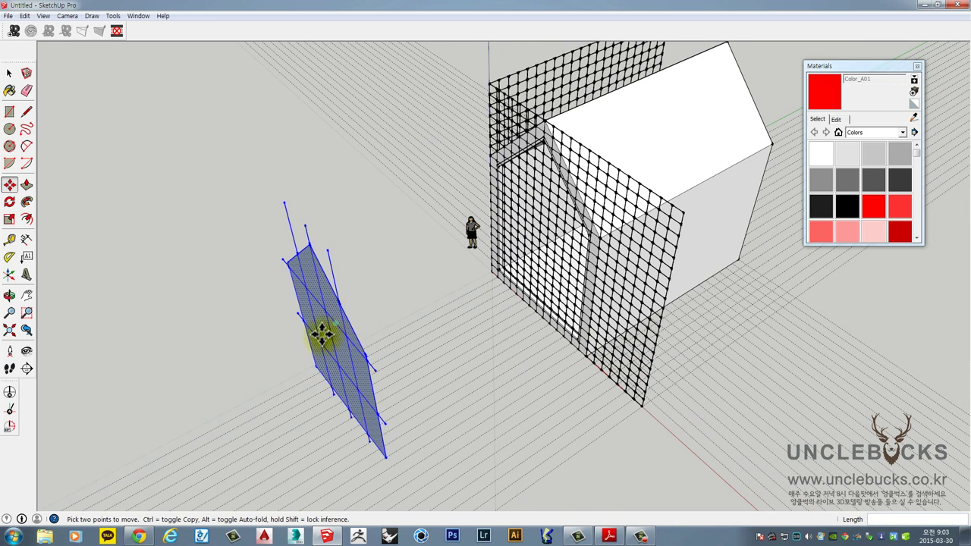
right_click(323, 336)
click(310, 251)
key(Escape)
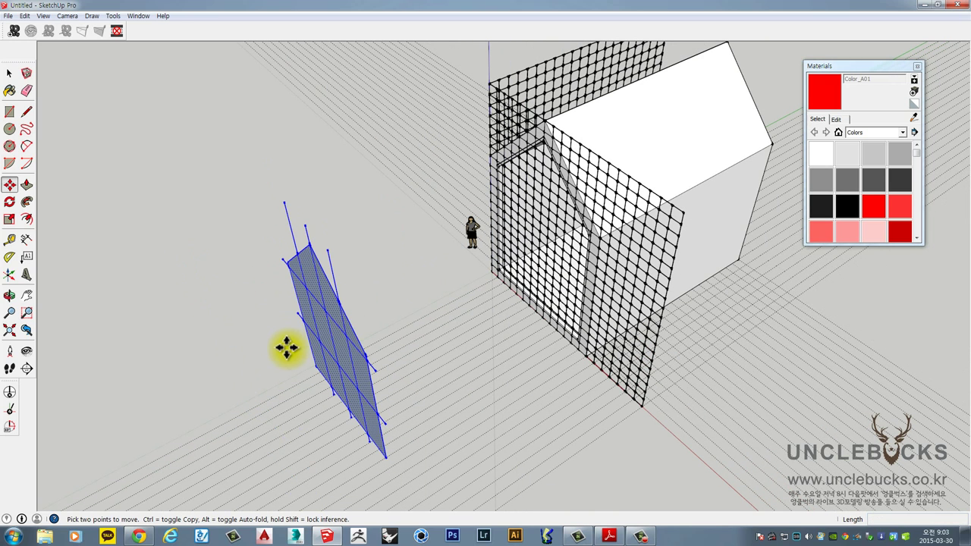
key(space)
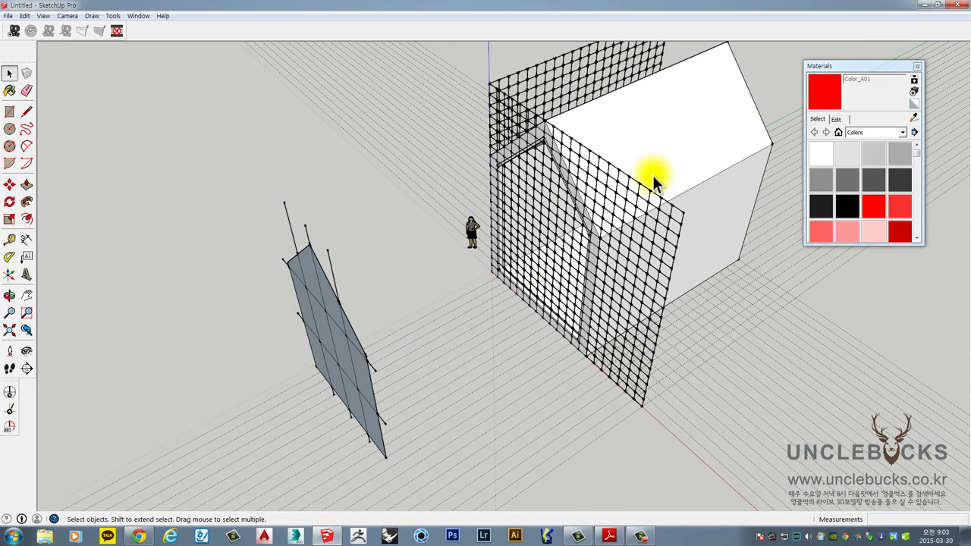
Delete the three vertical line ends that stick out above the moved window face's gable
middle_drag(235, 341, 533, 278)
middle_drag(645, 187, 455, 116)
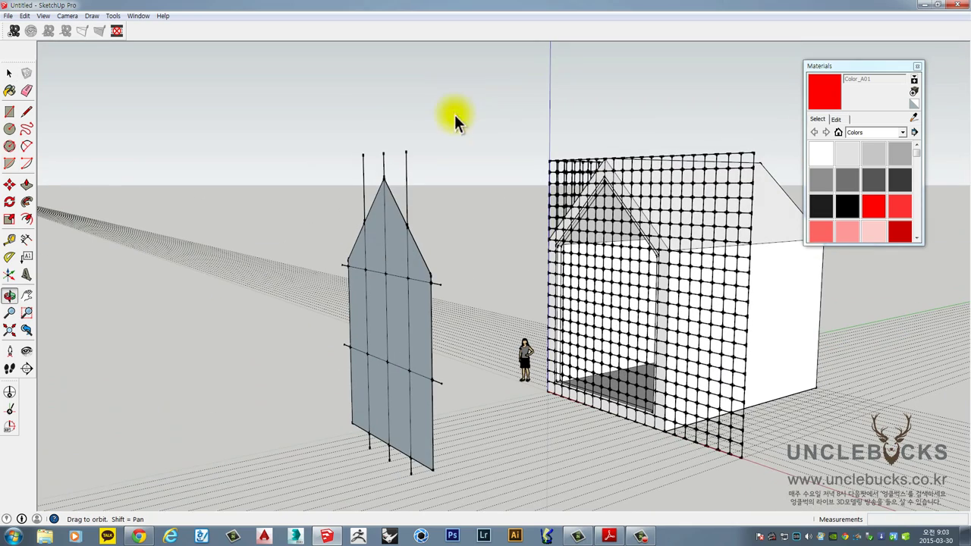
scroll(430, 130, up, 2)
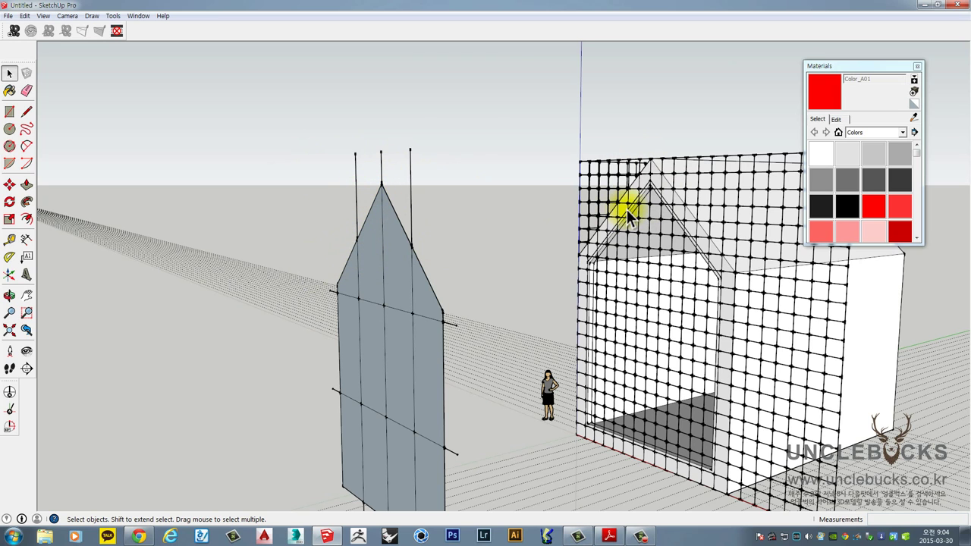
drag(460, 127, 330, 163)
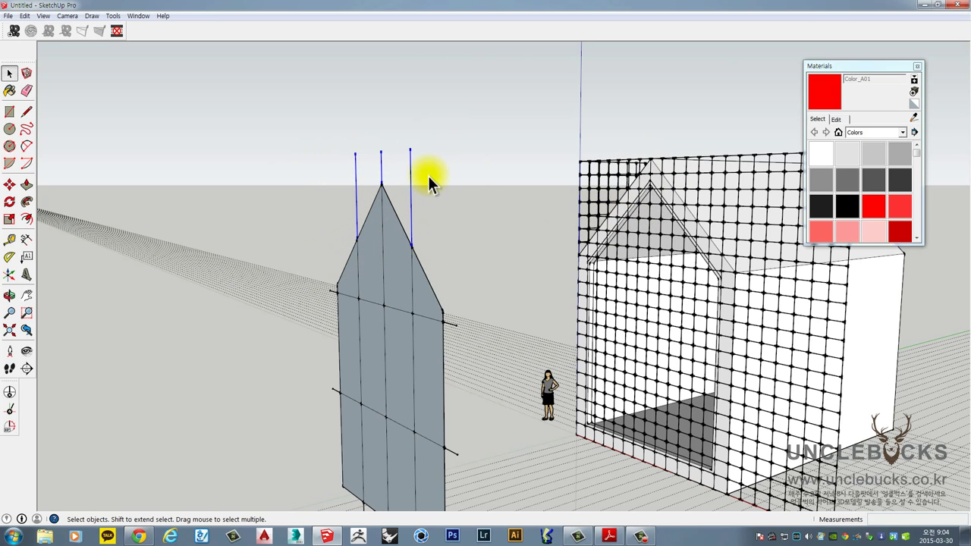
key(Delete)
Erase the ends of the two horizontal dividing lines that overhang the window face's sides
middle_drag(345, 300, 340, 408)
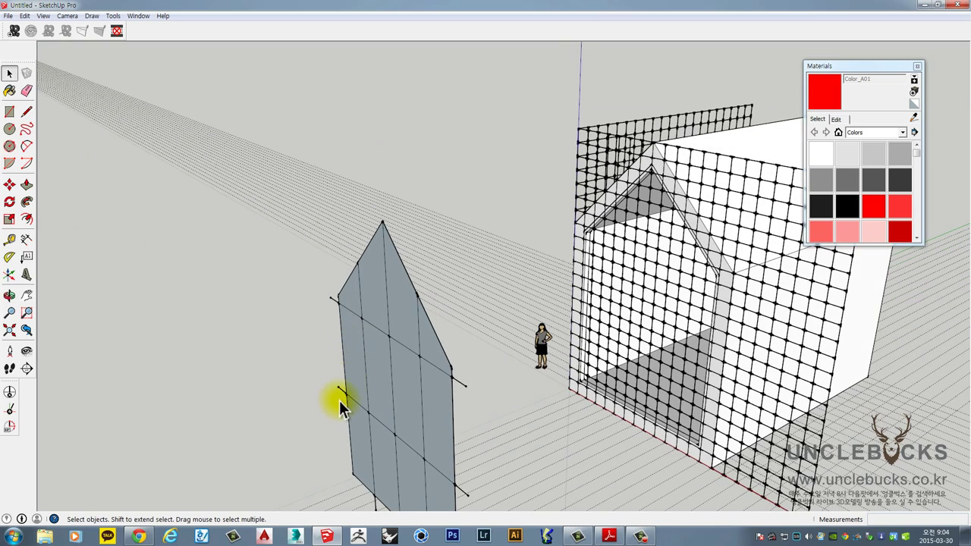
scroll(333, 345, up, 3)
key(e)
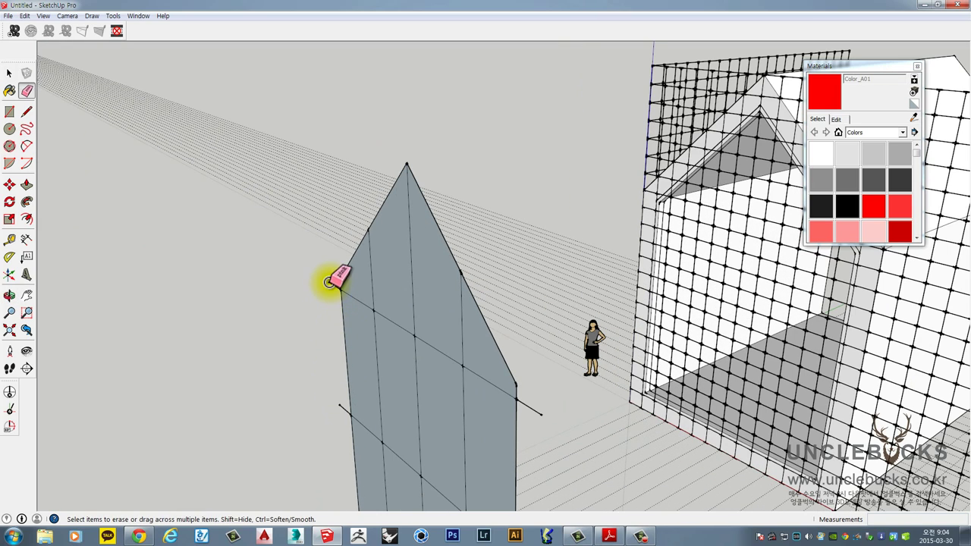
click(529, 410)
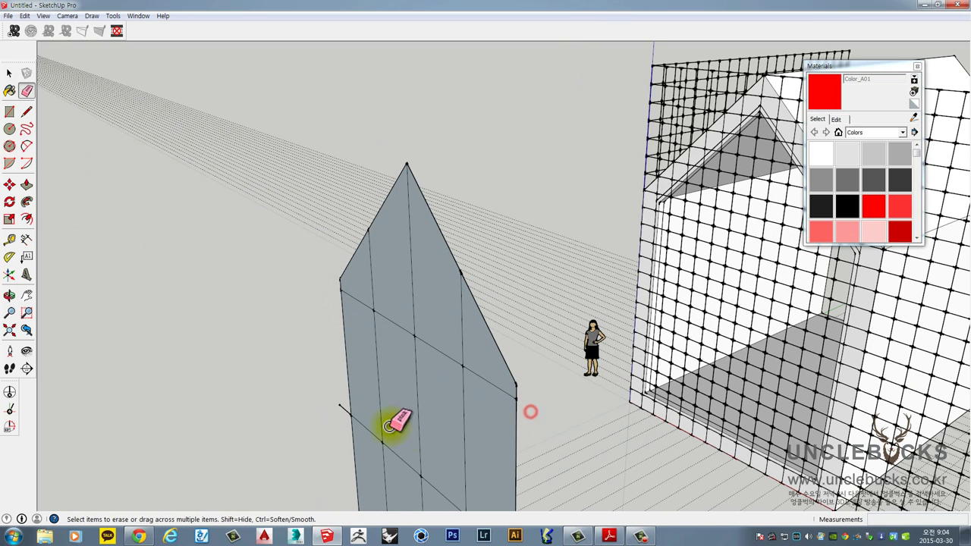
click(342, 408)
middle_drag(432, 453, 402, 253)
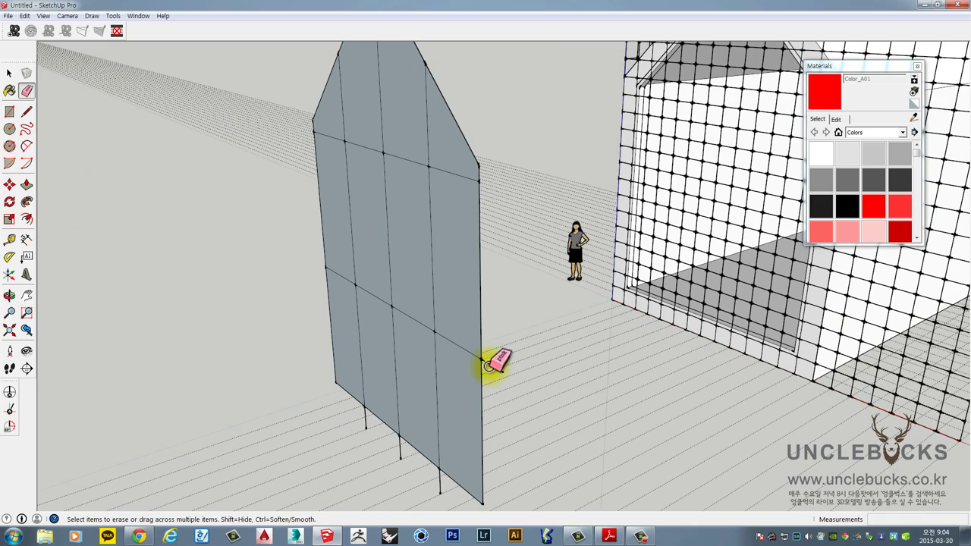
Erase the three vertical line ends that project below the window face's base
scroll(370, 414, up, 2)
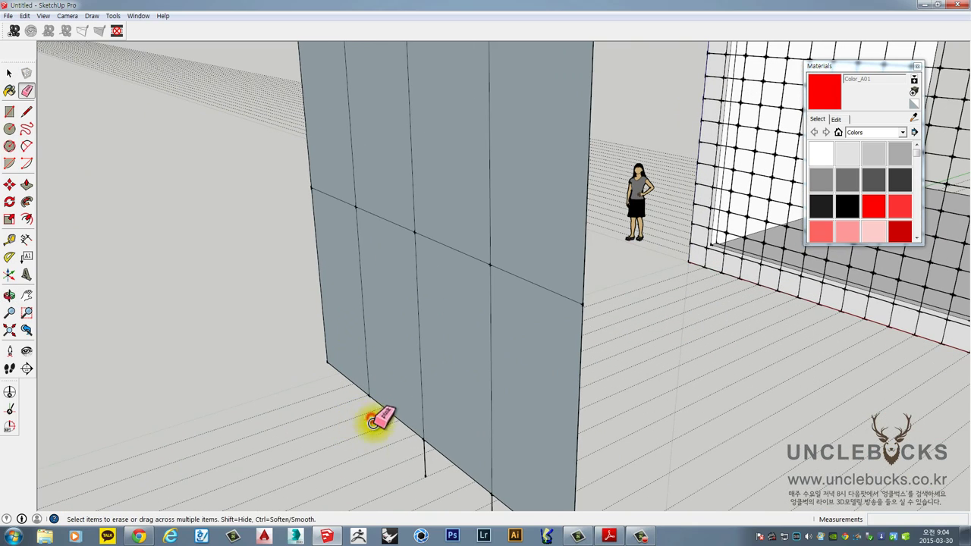
middle_drag(486, 437, 497, 398)
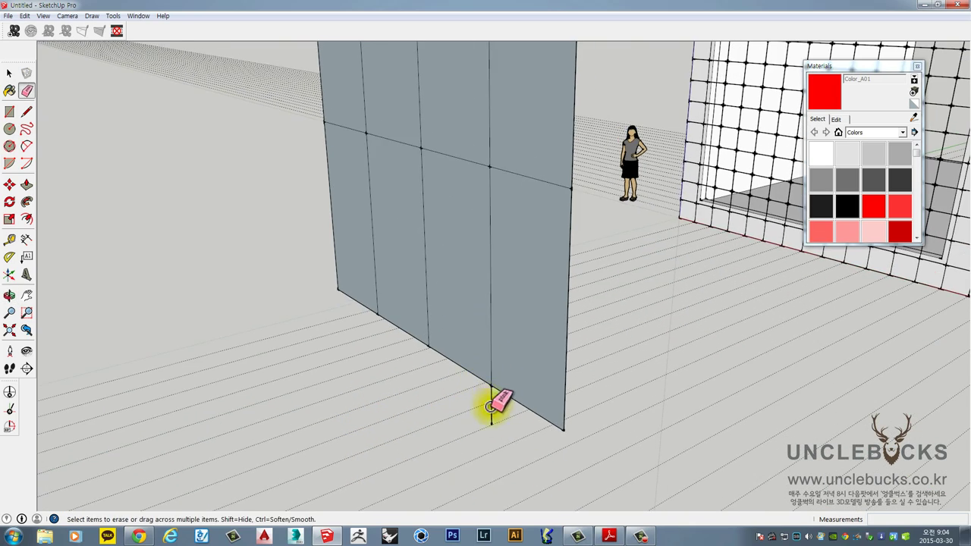
scroll(501, 410, down, 3)
Try to offset all panels of the window face at once with everything selected
mouse_move(485, 281)
middle_down()
mouse_move(526, 260)
mouse_move(531, 332)
mouse_move(460, 271)
middle_up()
key(space)
triple_click(459, 270)
middle_drag(503, 380, 397, 249)
scroll(401, 223, up, 4)
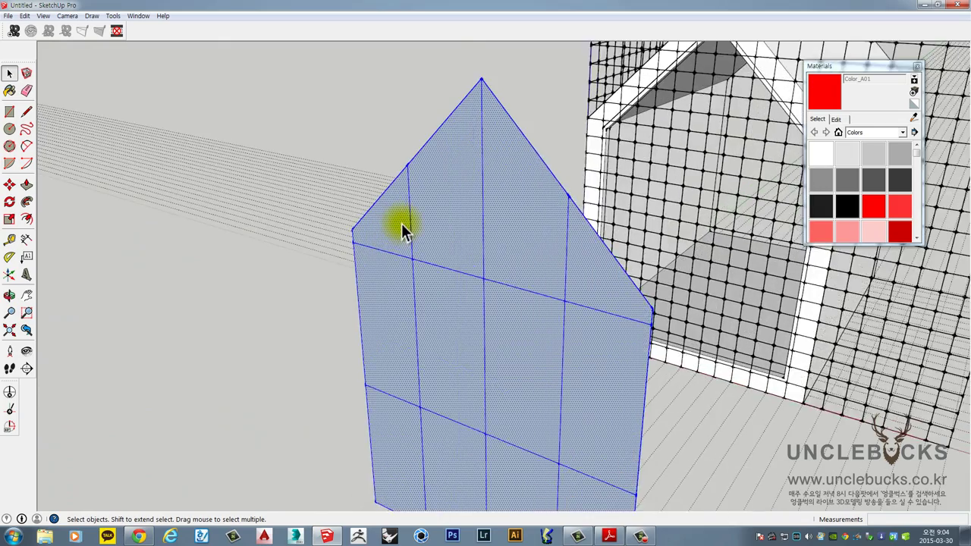
key(f)
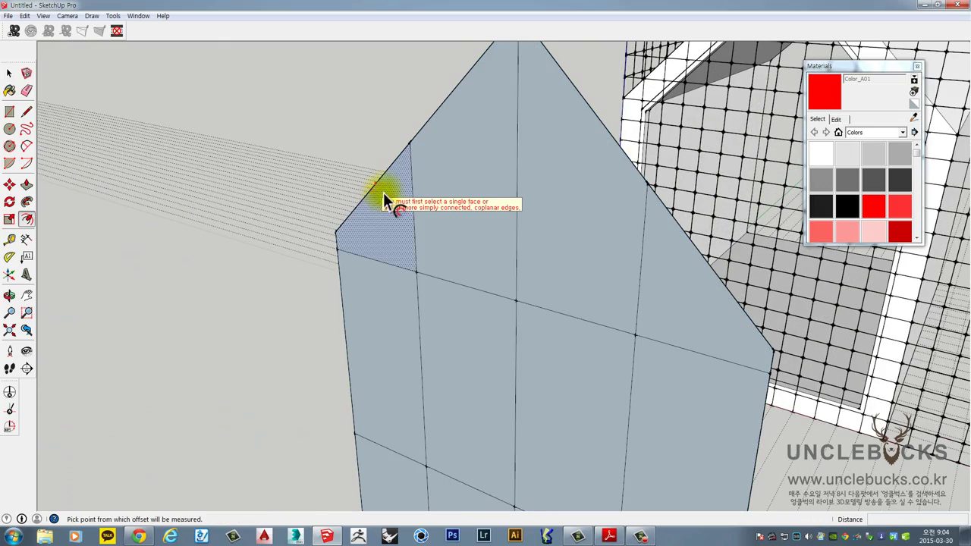
key(space)
scroll(250, 378, down, 3)
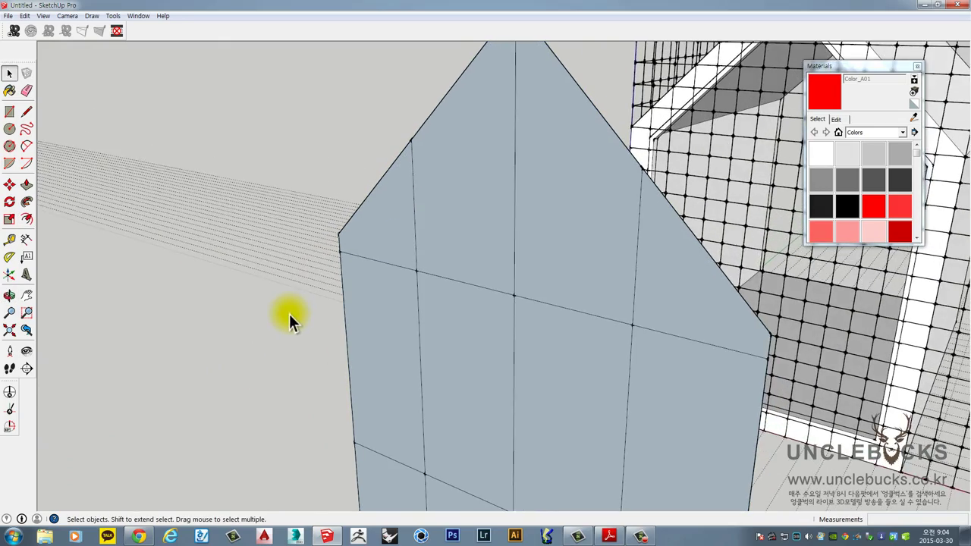
middle_drag(291, 314, 381, 245)
click(382, 245)
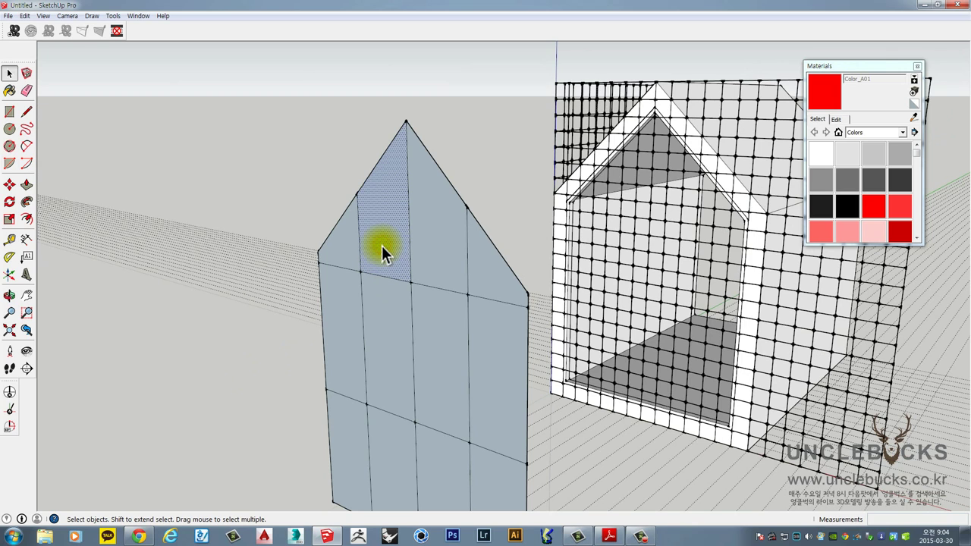
key(f)
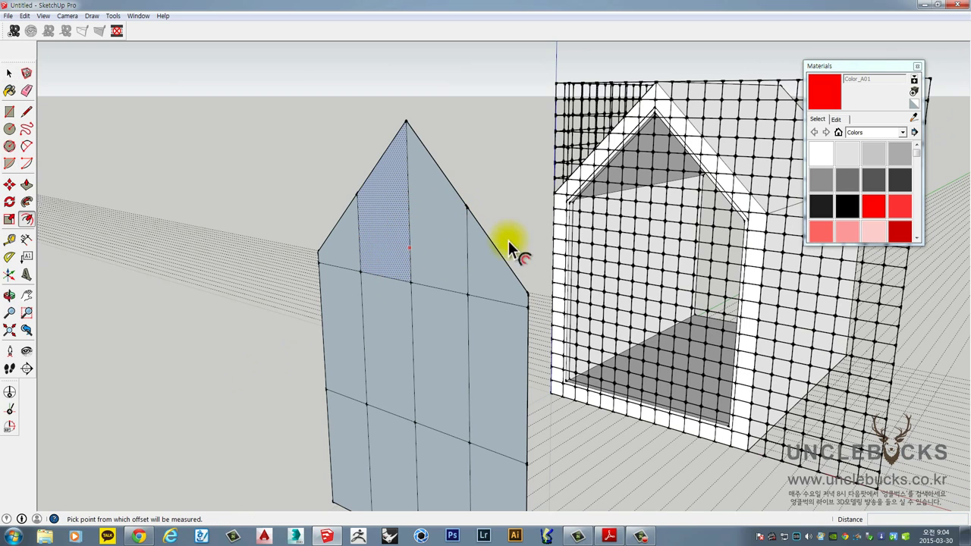
key(space)
click(186, 374)
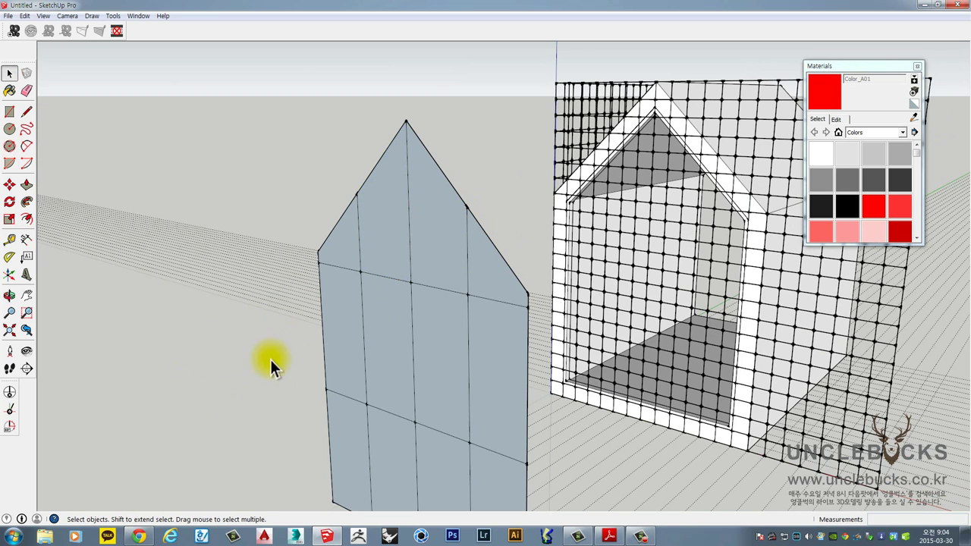
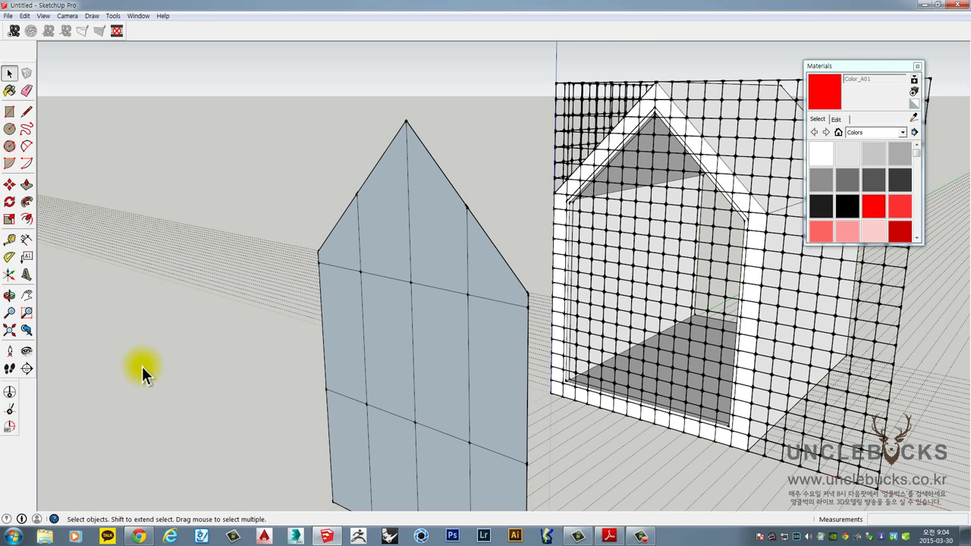
Offset the outlines of the panels in the window face's gable row inward by 20 mm
key(f)
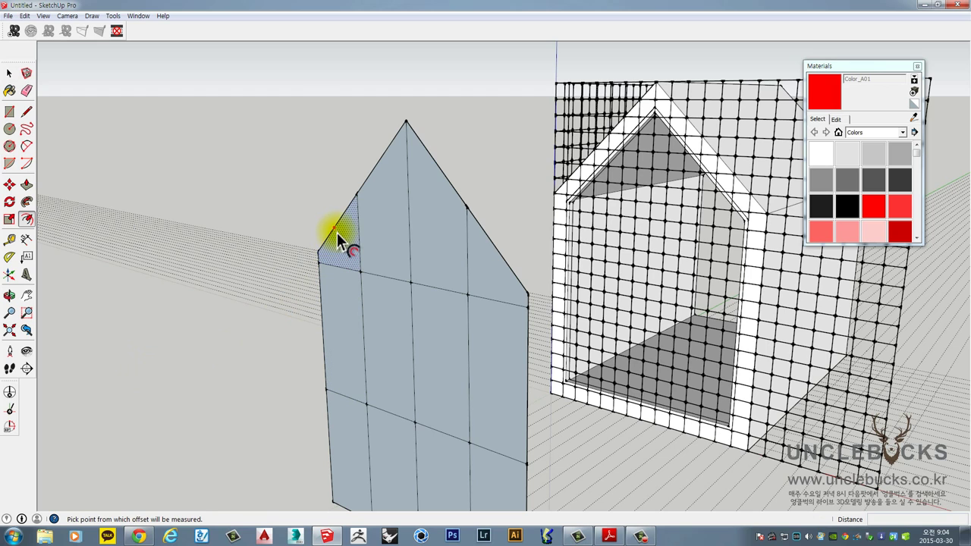
click(336, 232)
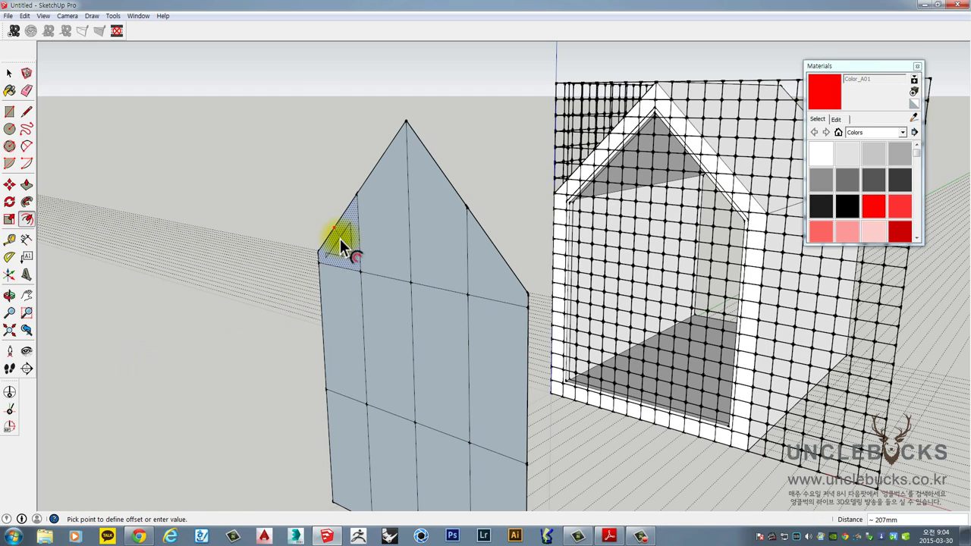
key(Return)
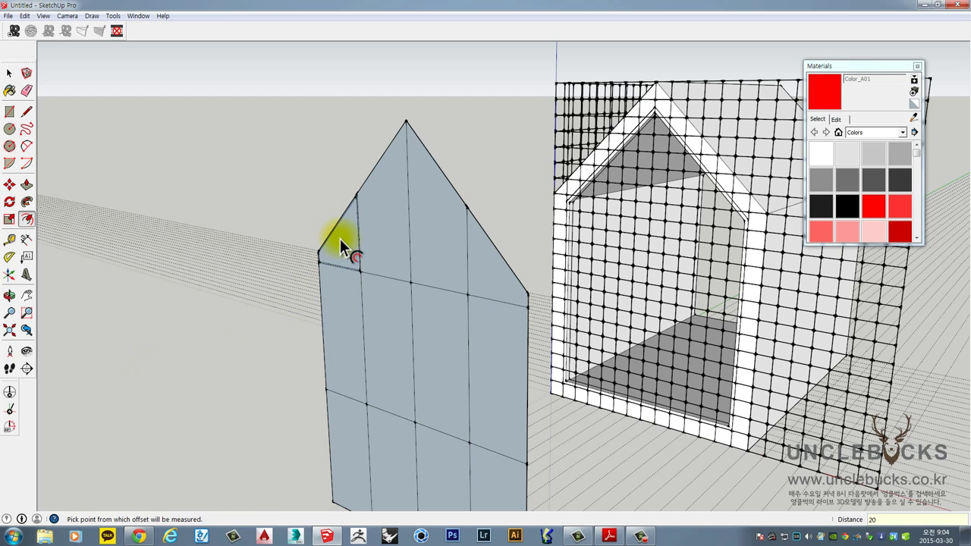
scroll(369, 218, up, 4)
scroll(369, 219, up, 1)
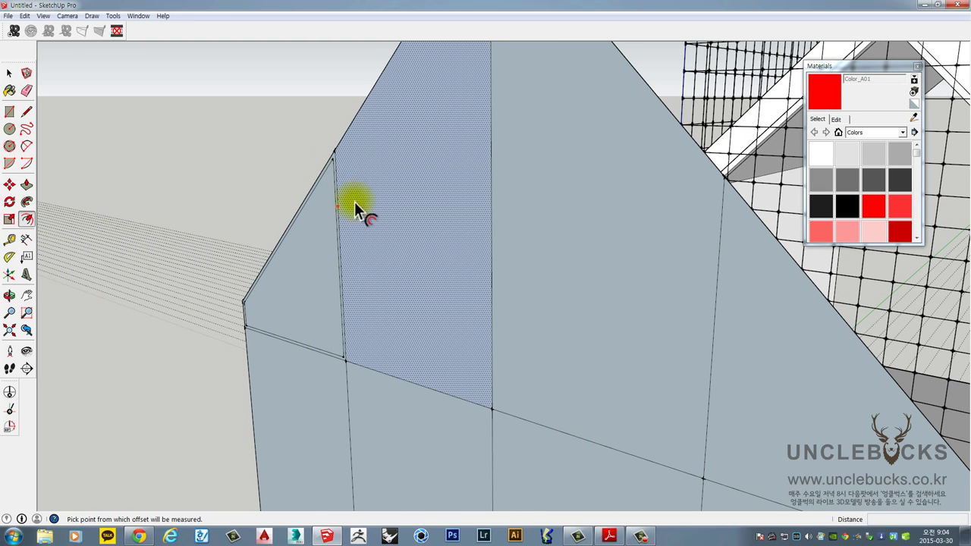
click(376, 212)
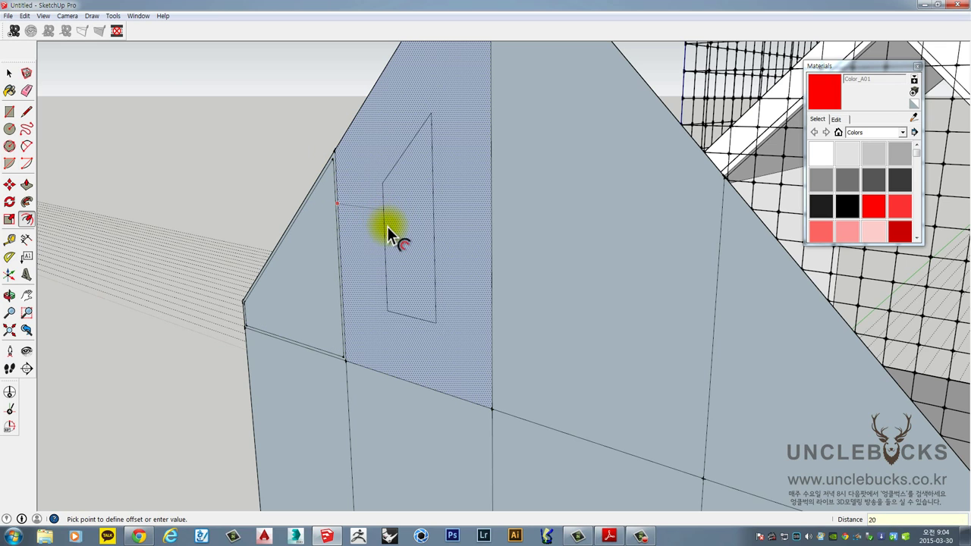
key(Return)
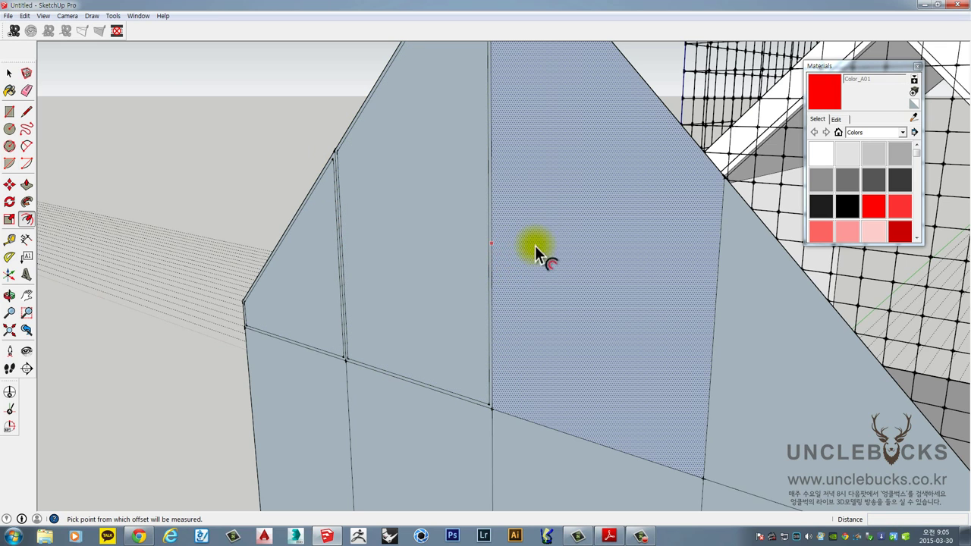
double_click(536, 249)
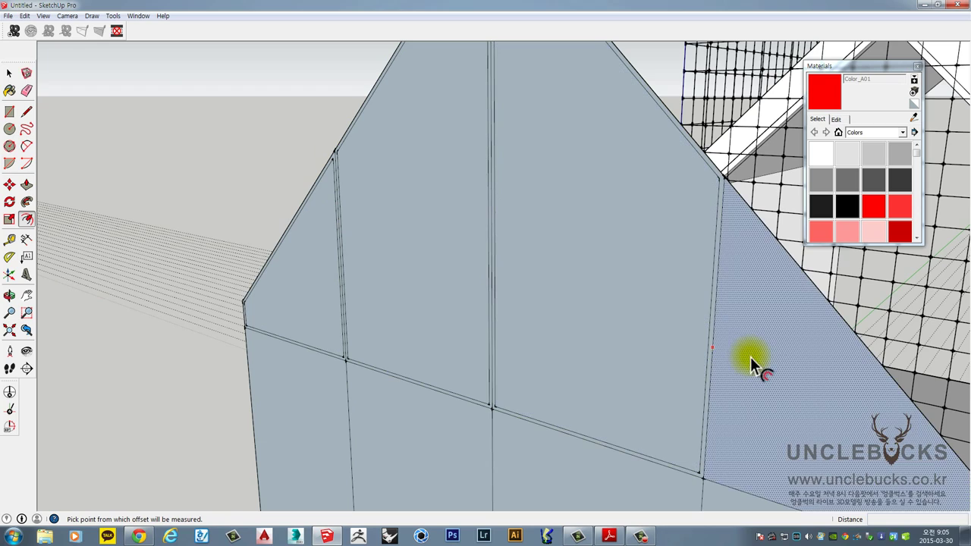
Repeat the 20 mm inward offset on the four panels in the window face's middle row
middle_drag(749, 357, 631, 291)
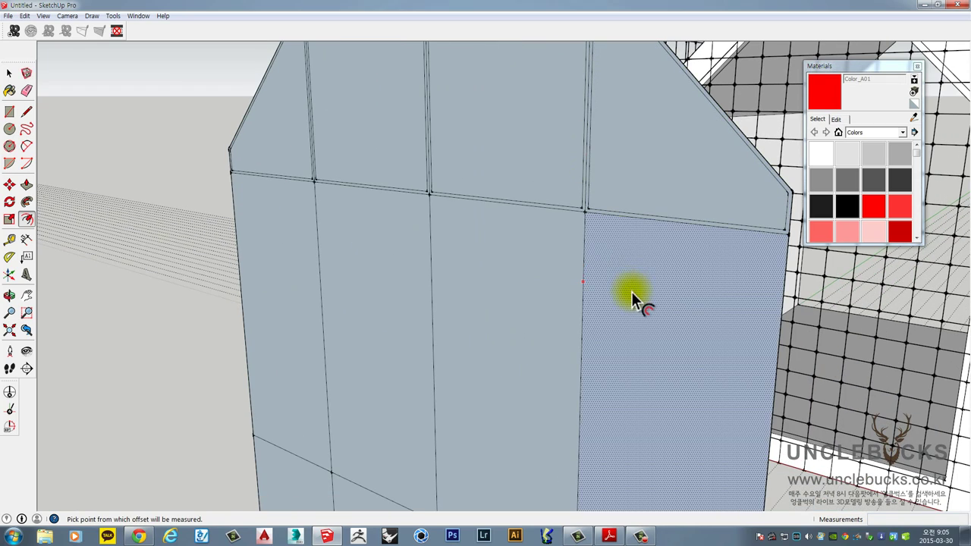
double_click(631, 291)
double_click(530, 274)
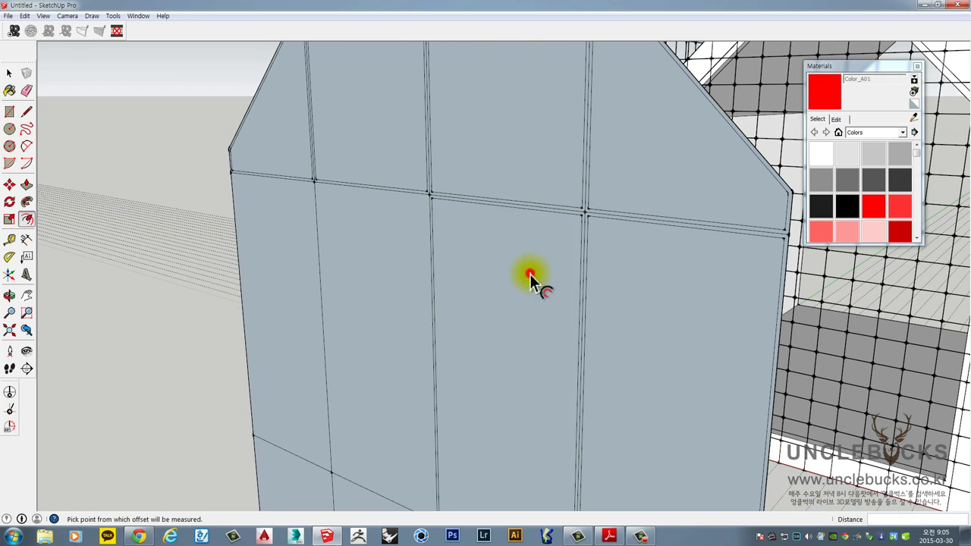
double_click(393, 263)
double_click(289, 261)
Repeat the 20 mm inward offset on the panels in the window face's bottom row
middle_drag(333, 380, 341, 333)
double_click(357, 308)
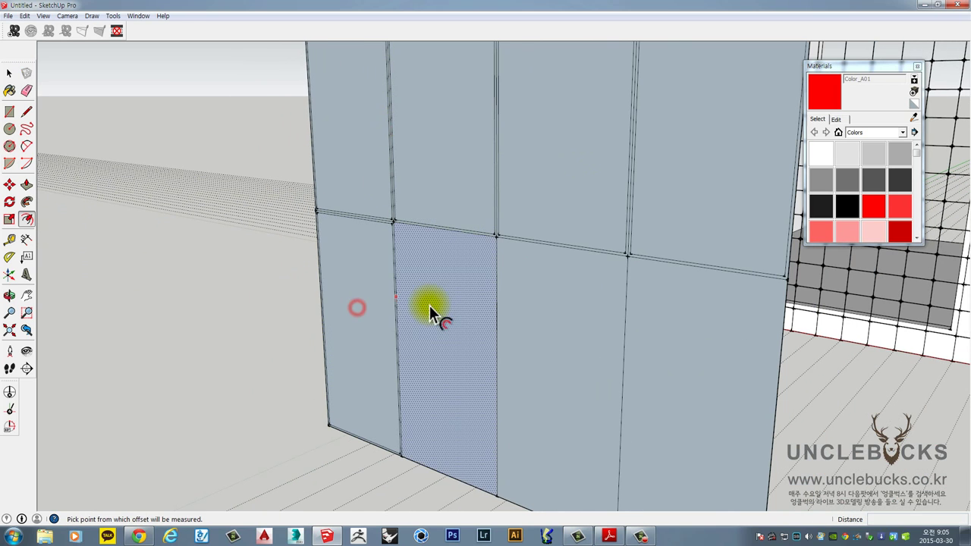
double_click(429, 305)
double_click(538, 319)
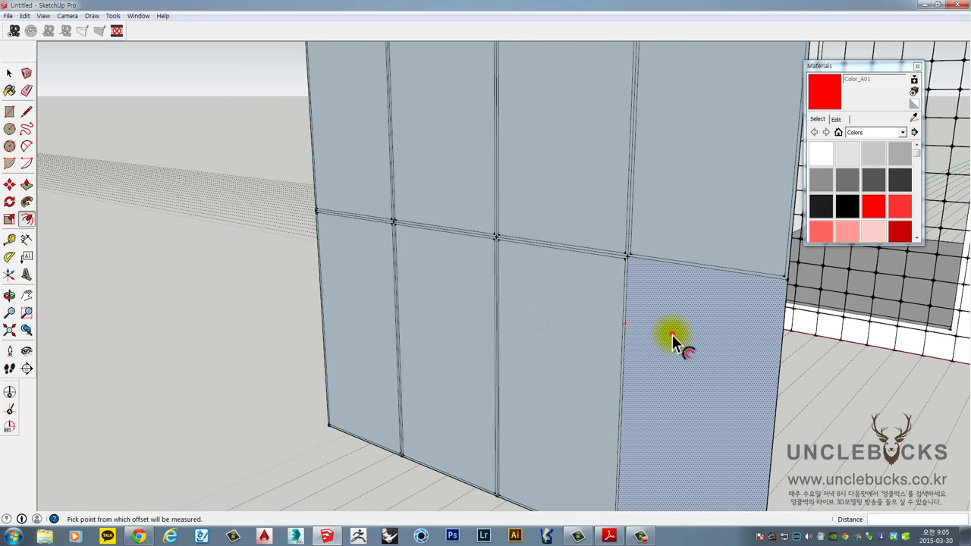
Examine the joint where the offset frame lines of four neighbouring panels cross
middle_drag(672, 334, 481, 304)
middle_drag(478, 258, 580, 256)
scroll(423, 229, up, 5)
scroll(421, 250, up, 3)
click(420, 245)
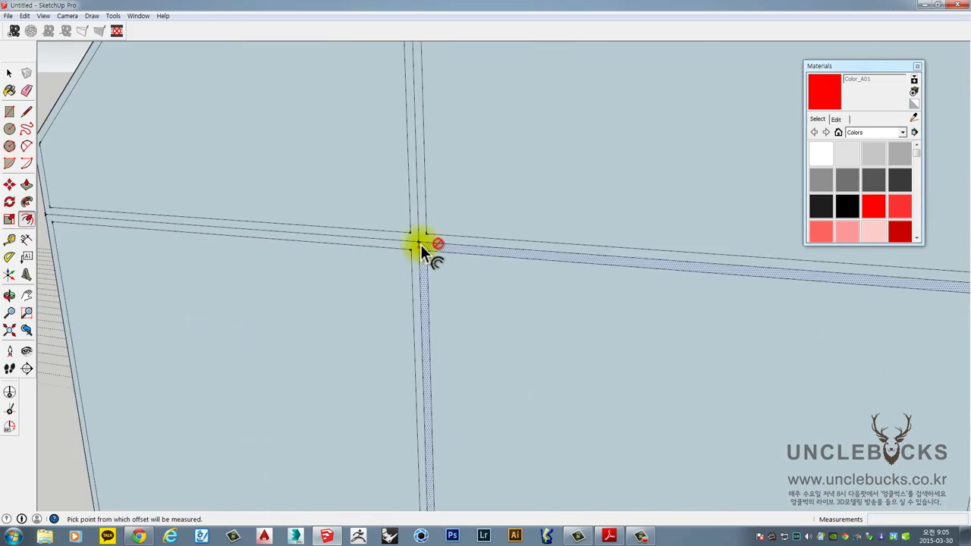
scroll(420, 244, up, 2)
key(e)
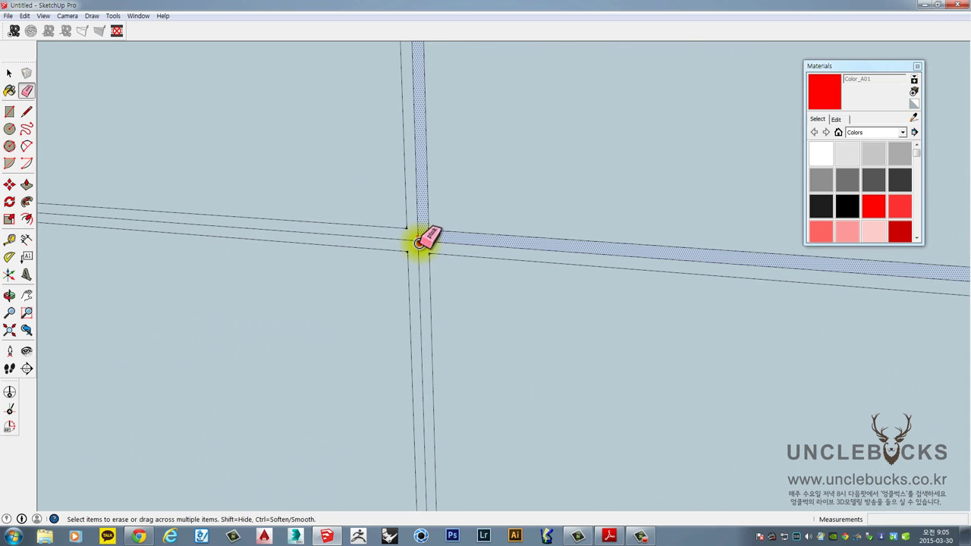
Undo all the panel offsets on the window face
scroll(420, 241, down, 5)
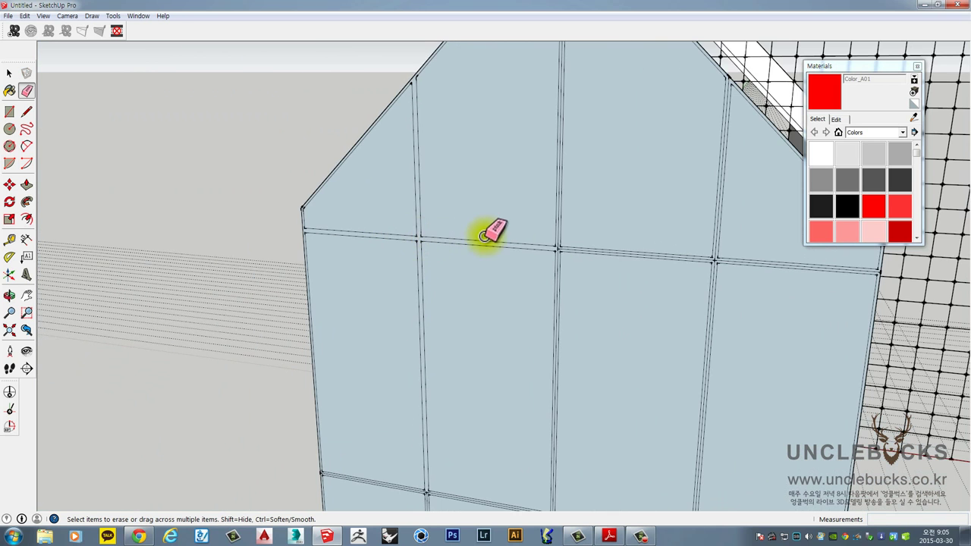
scroll(565, 239, down, 2)
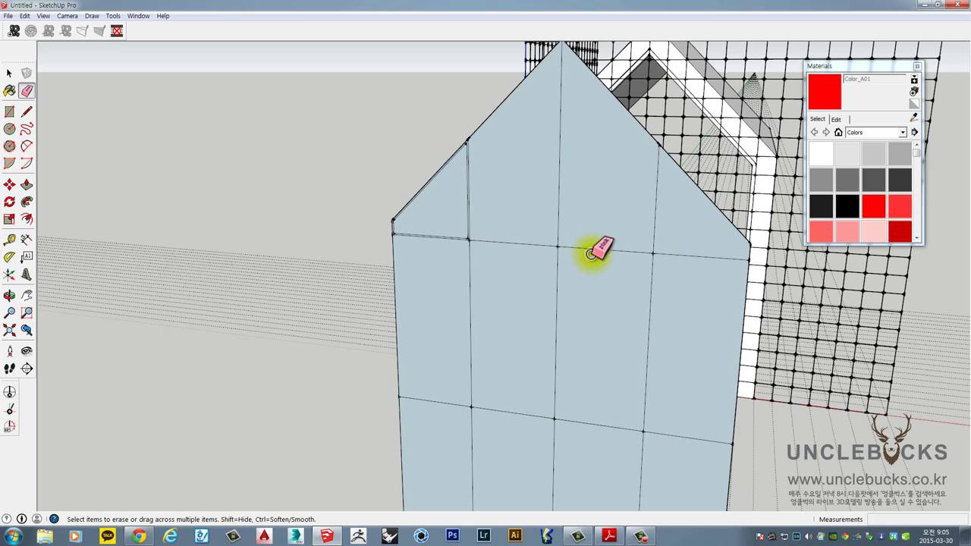
middle_drag(590, 254, 428, 271)
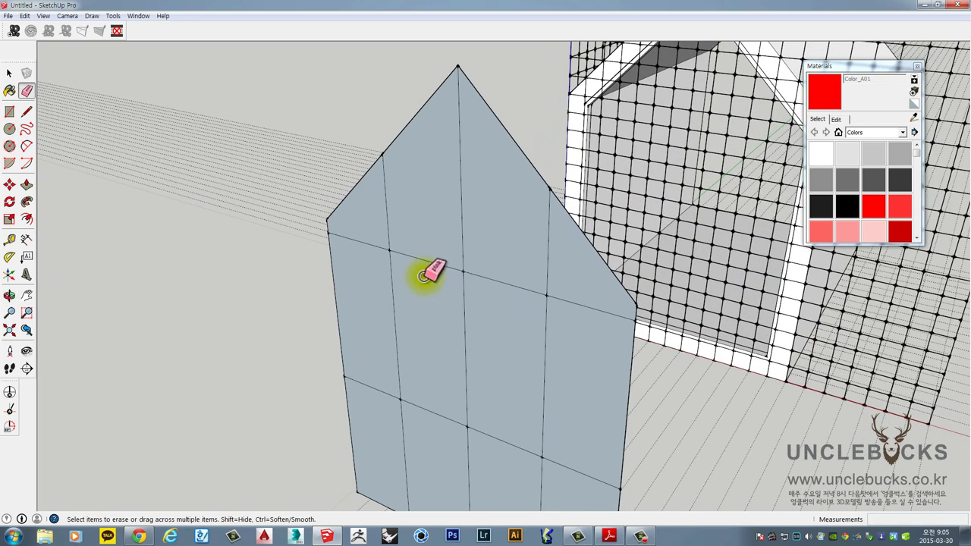
Draw a 48-sided circle centred where the middle vertical meets the upper horizontal line, reaching halfway to the neighbouring vertical line
click(13, 133)
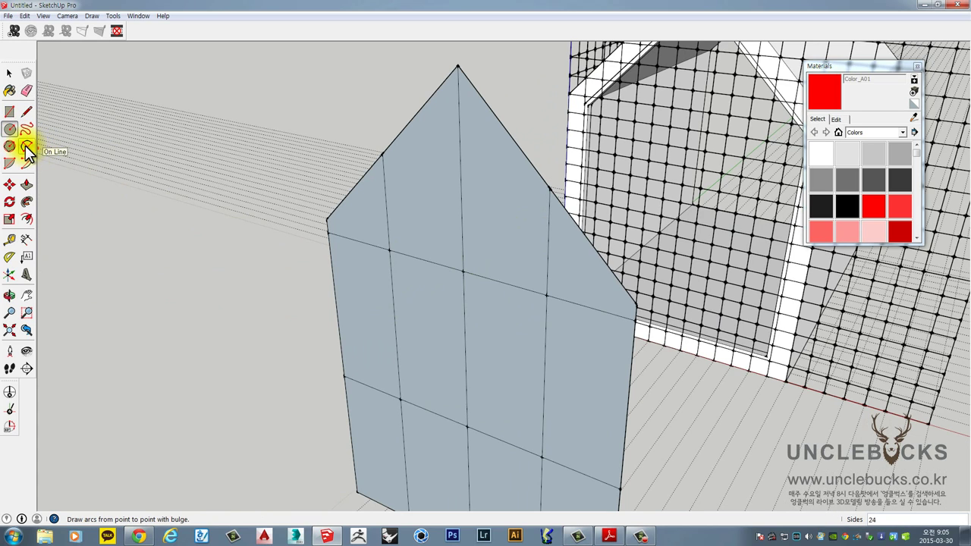
click(25, 146)
click(9, 129)
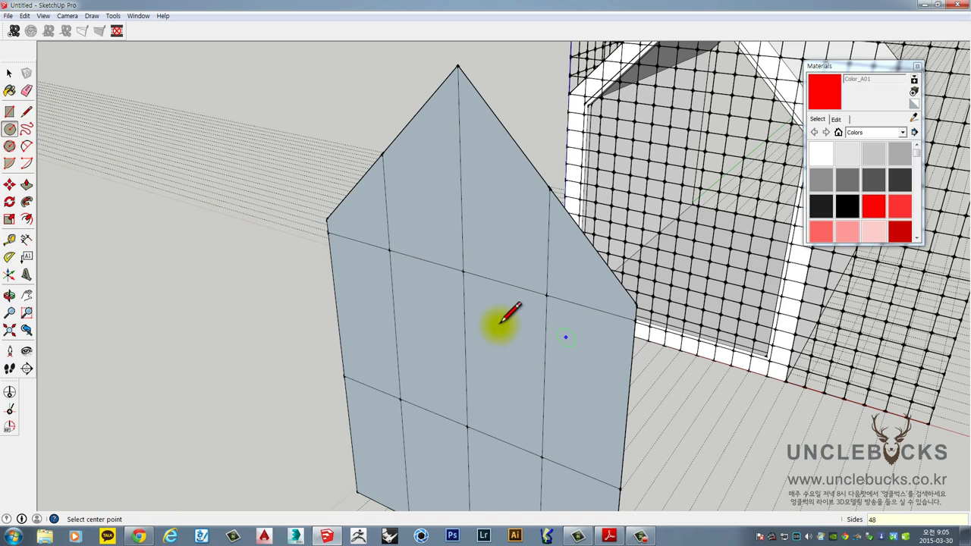
middle_drag(445, 284, 486, 284)
scroll(480, 282, up, 2)
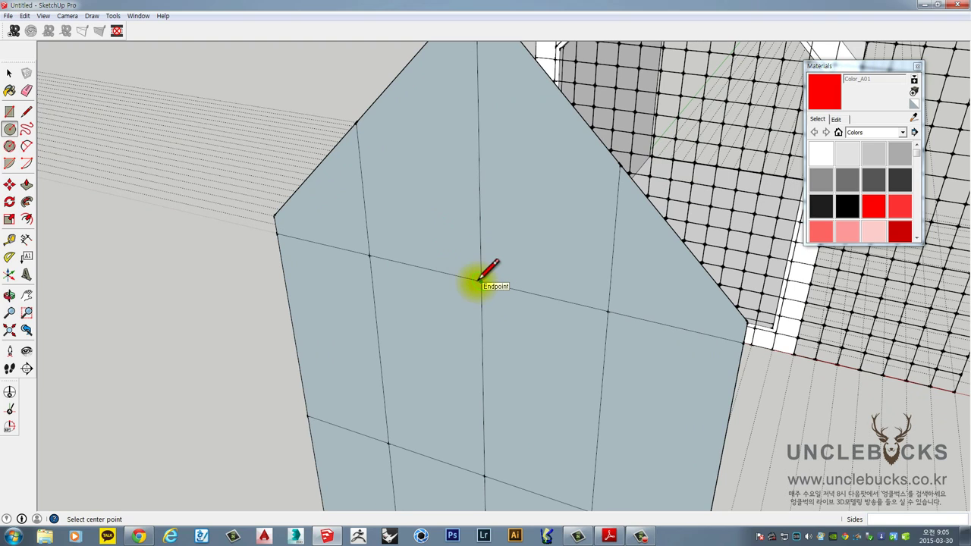
click(481, 281)
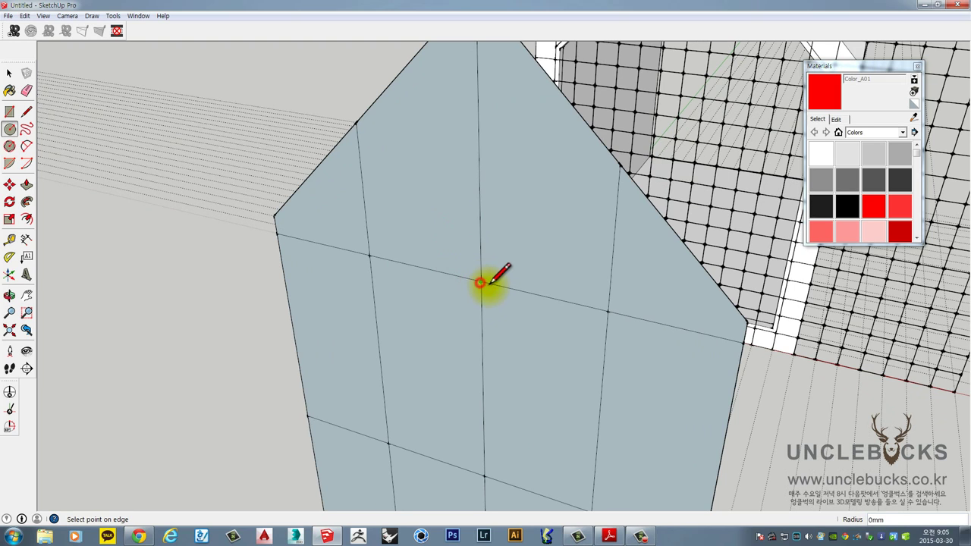
click(545, 295)
Draw a vertical line about 4720 mm long from the circle's right side point down to the window face's base
middle_drag(509, 303, 462, 206)
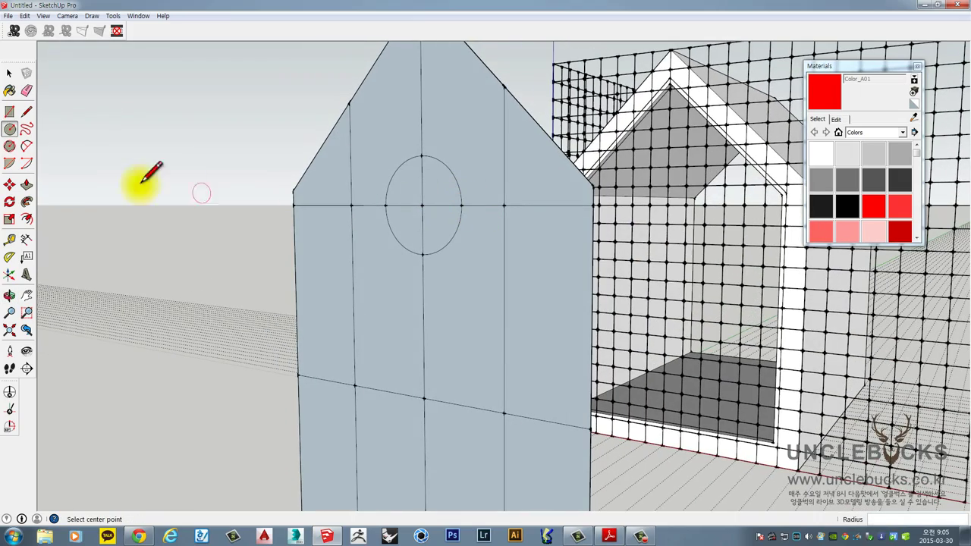
click(27, 111)
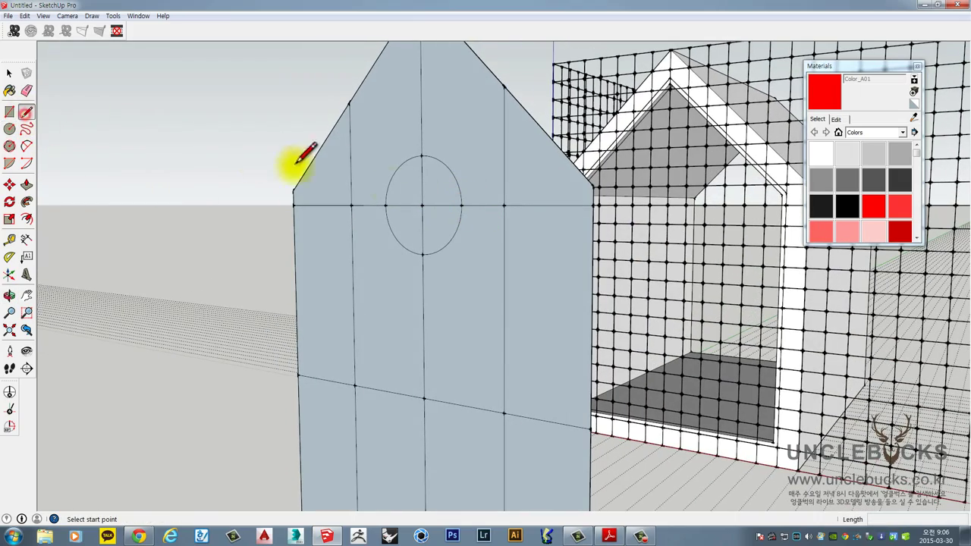
click(461, 205)
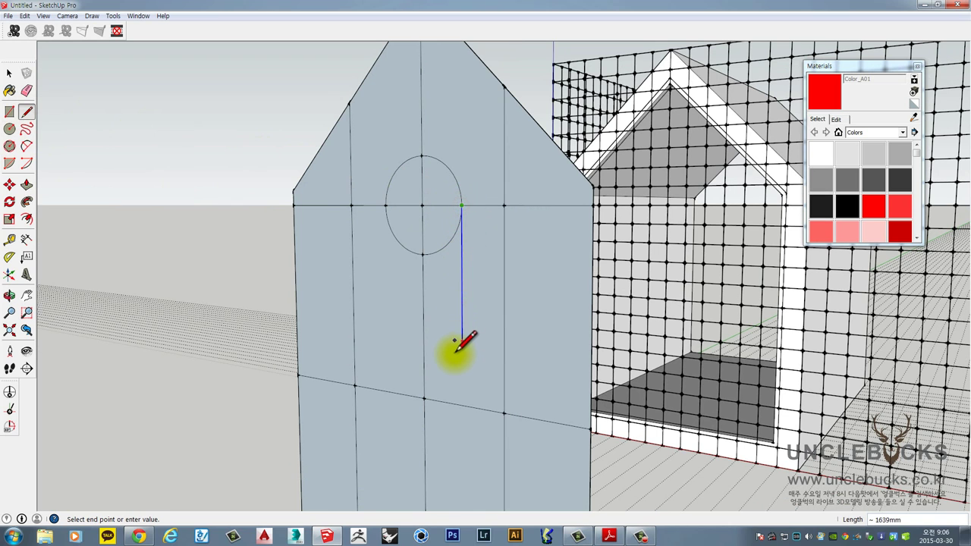
click(462, 425)
right_click(470, 426)
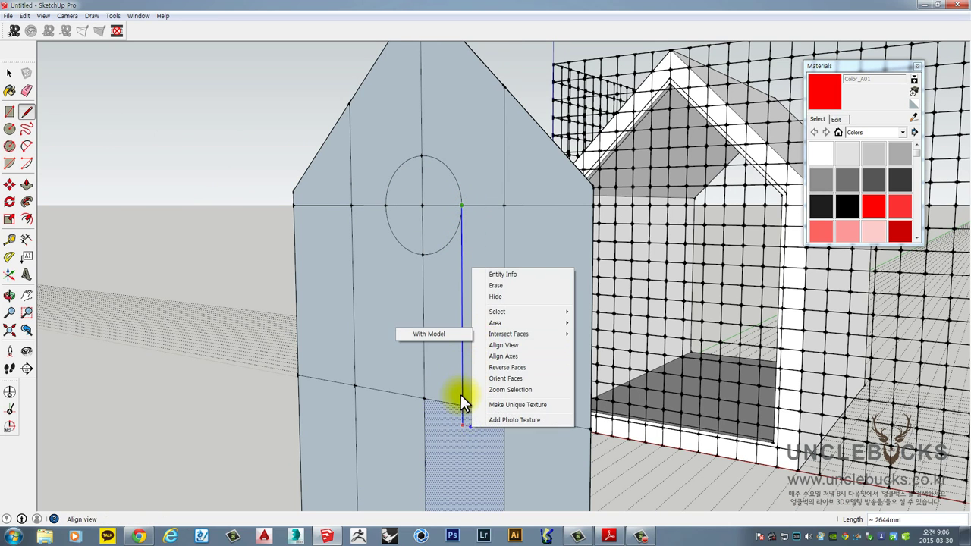
key(Escape)
scroll(462, 398, down, 2)
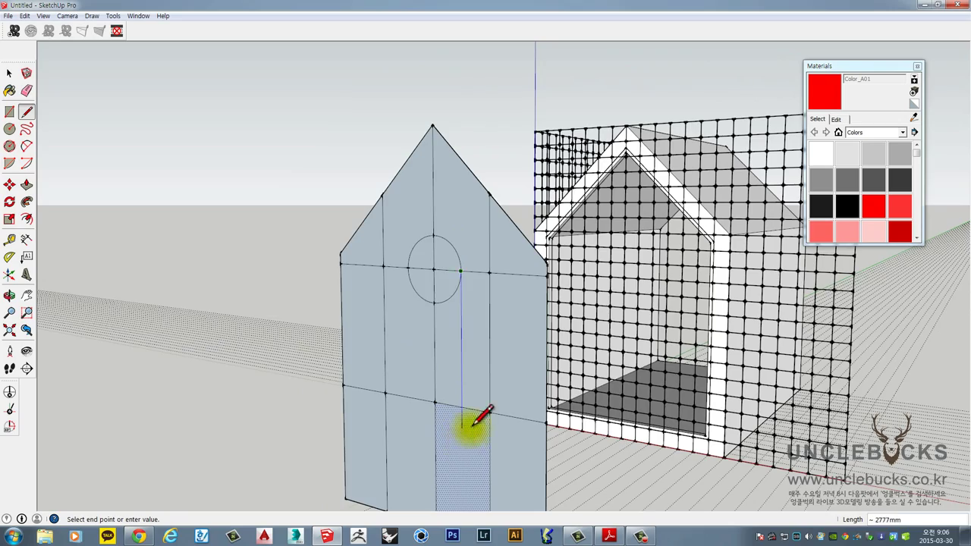
middle_drag(472, 425, 494, 339)
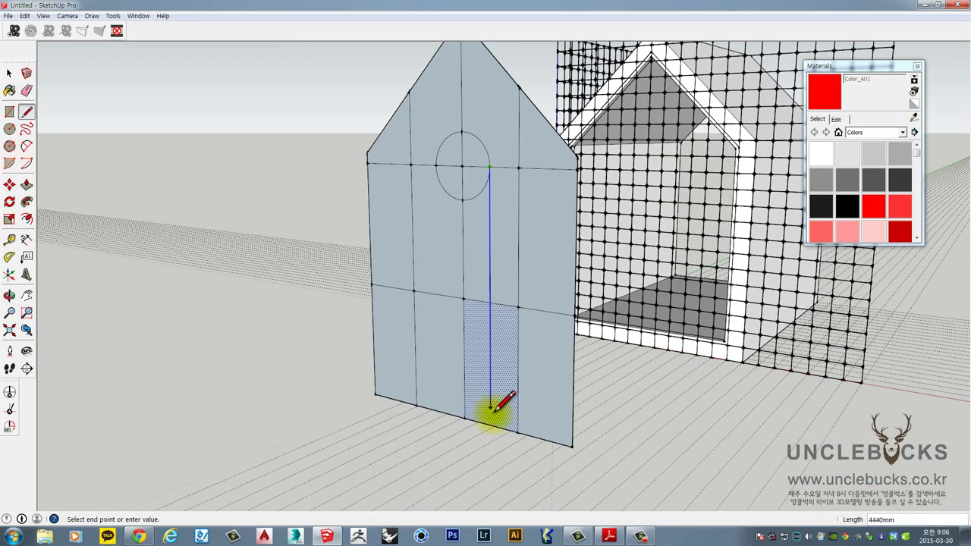
click(491, 426)
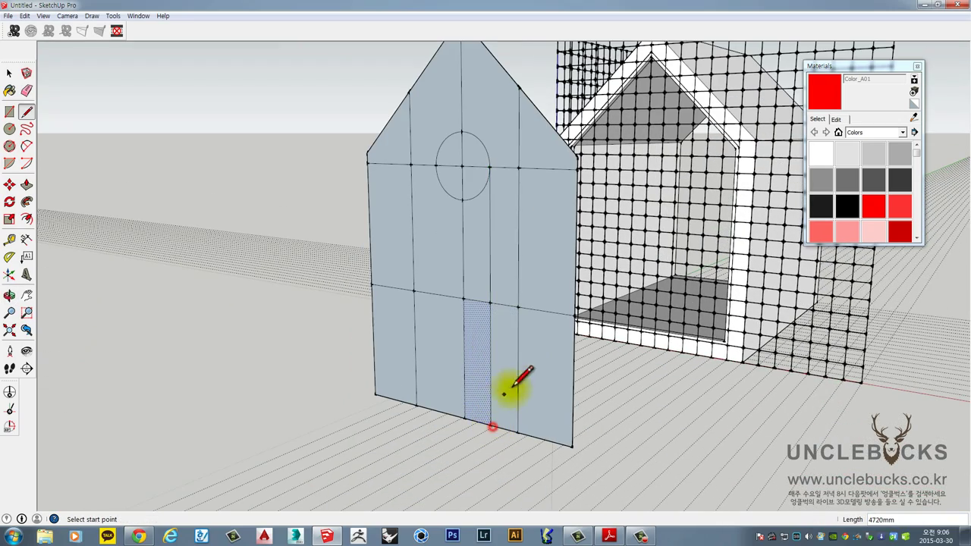
key(space)
Draw a matching vertical line about 4720 mm long from the circle's left side point to the base
middle_drag(455, 270, 457, 223)
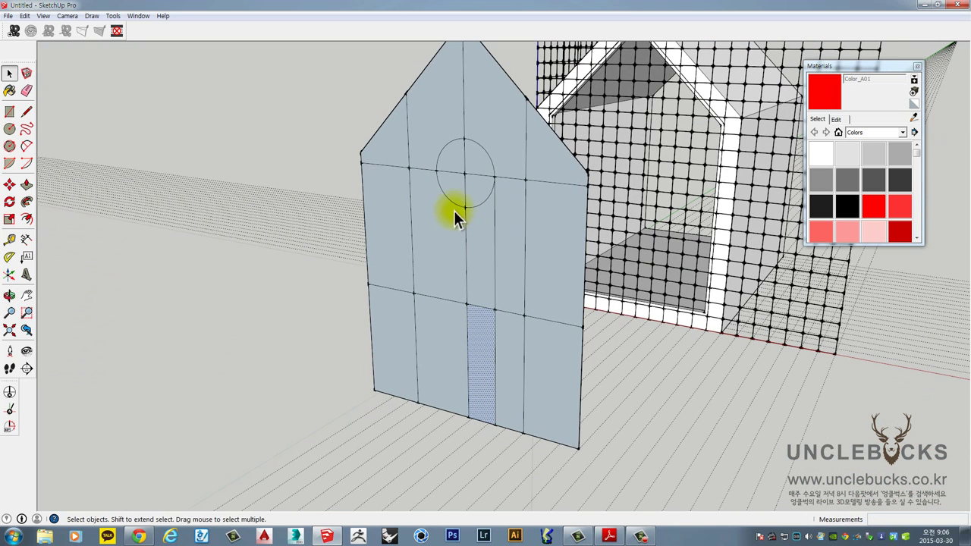
key(l)
click(437, 169)
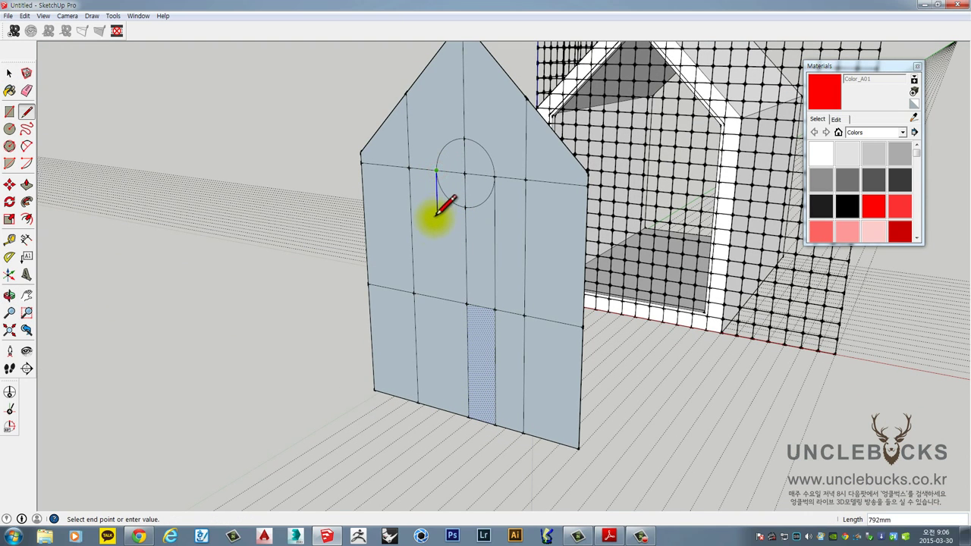
click(445, 408)
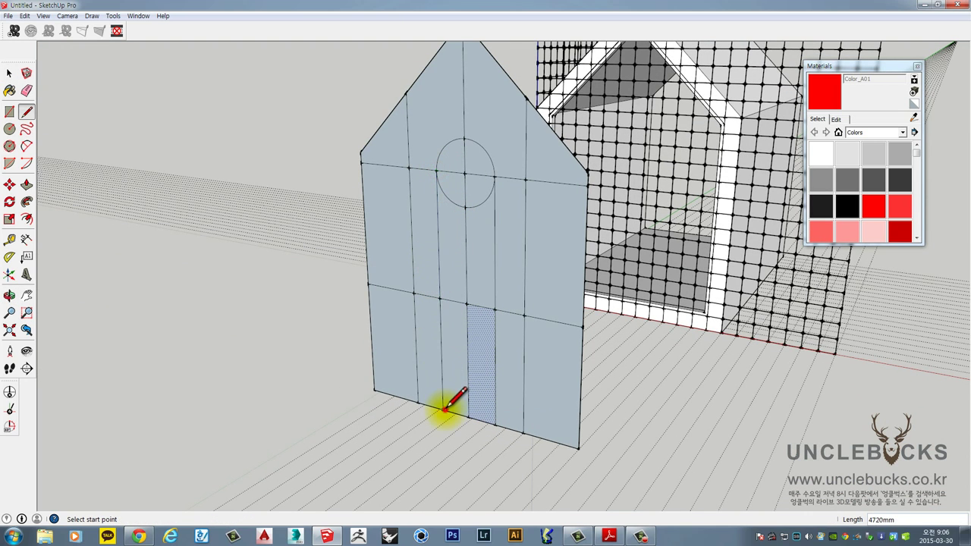
Erase the lower half of the circle so that an arched door outline is left on the window face
middle_drag(465, 225, 523, 177)
scroll(497, 181, up, 2)
middle_drag(436, 181, 444, 202)
key(e)
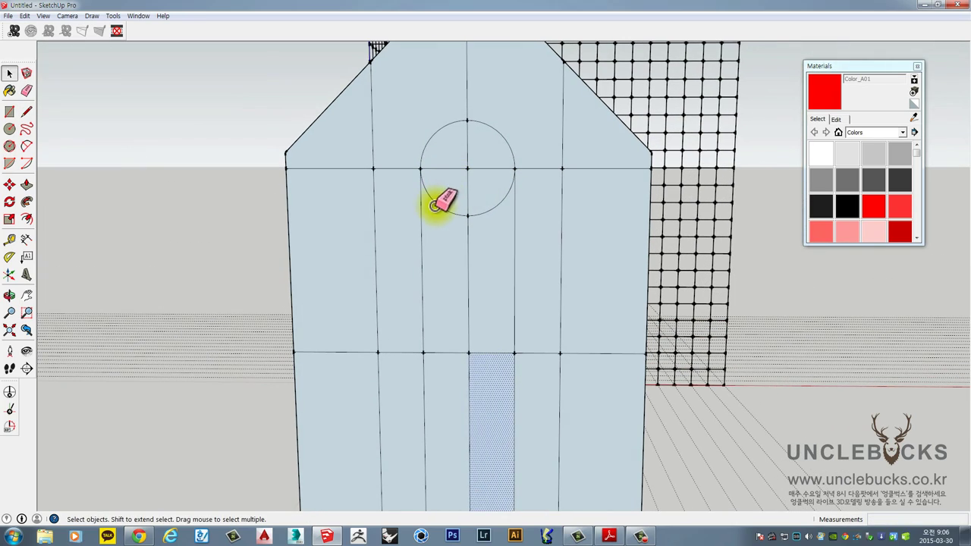
mouse_move(445, 201)
mouse_down()
mouse_move(448, 217)
mouse_move(497, 195)
mouse_up()
mouse_move(509, 245)
middle_down()
mouse_move(362, 205)
mouse_move(516, 195)
mouse_move(469, 241)
mouse_move(428, 233)
middle_up()
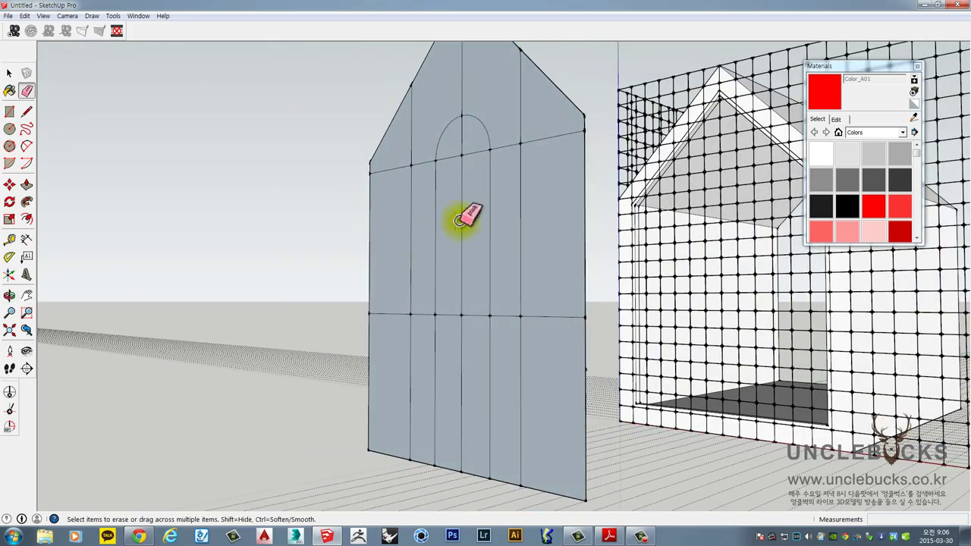
mouse_move(485, 219)
middle_down()
mouse_move(459, 225)
mouse_move(521, 311)
middle_up()
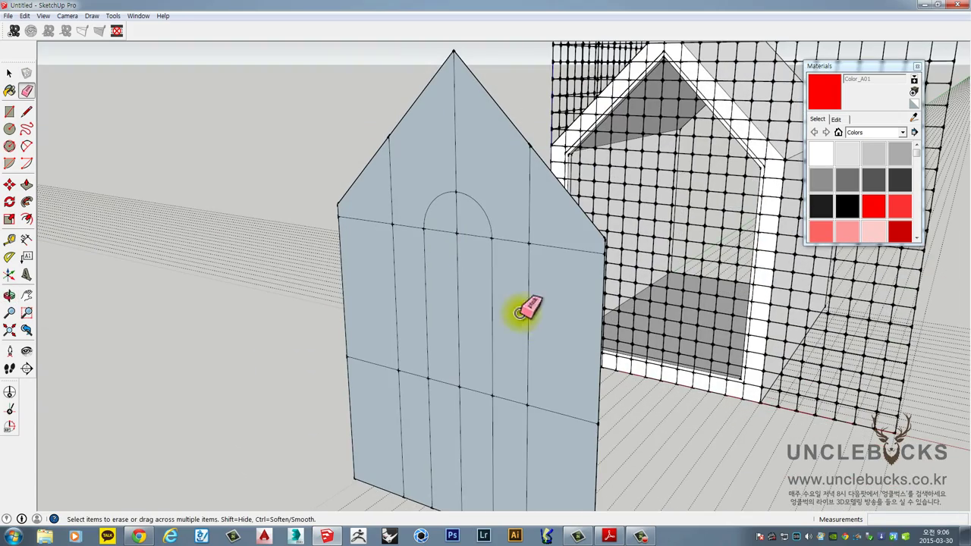
click(456, 216)
Offset the outlines of the gable panels above the upper horizontal line and both arch halves narrowly inward
key(f)
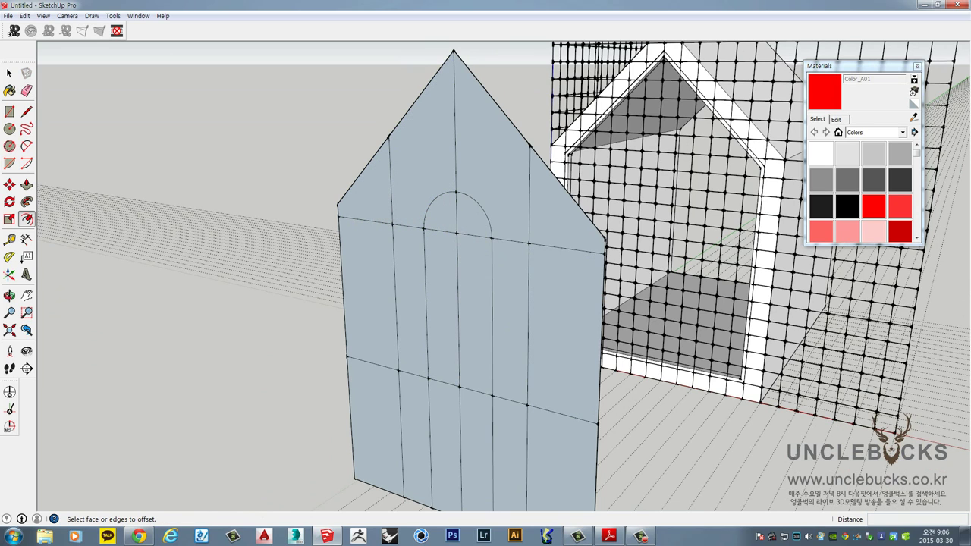
click(374, 202)
click(412, 175)
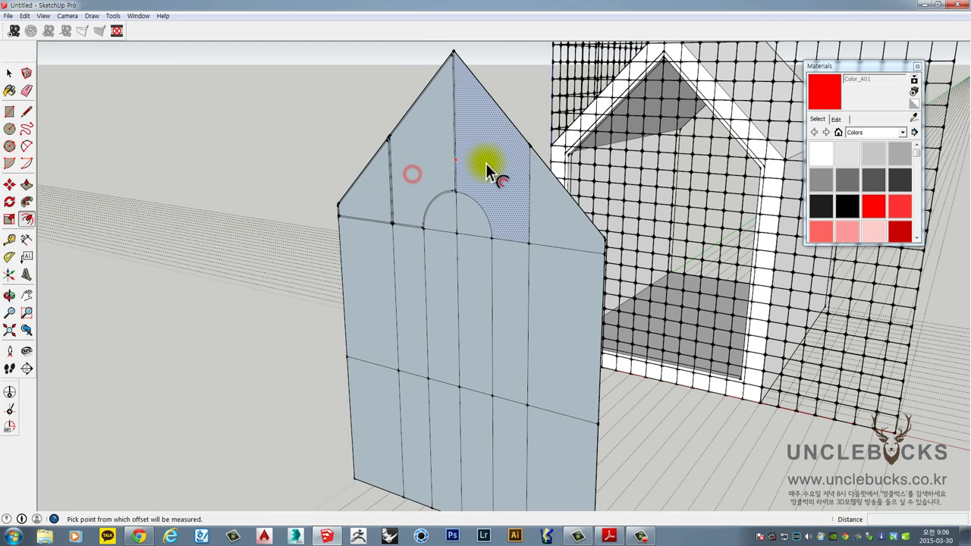
scroll(445, 225, up, 2)
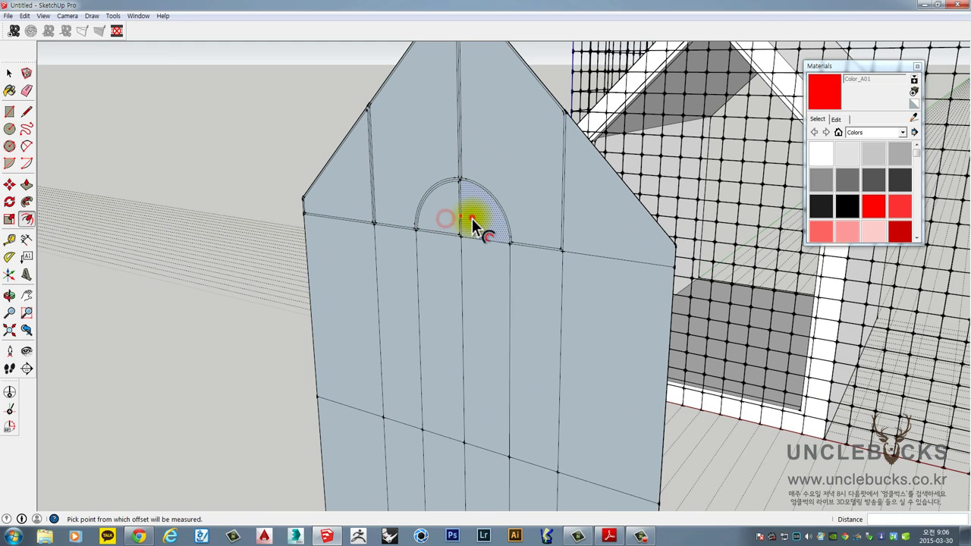
double_click(472, 218)
double_click(582, 219)
Apply the same inward offset to all six panels between the upper and lower horizontal lines
double_click(352, 269)
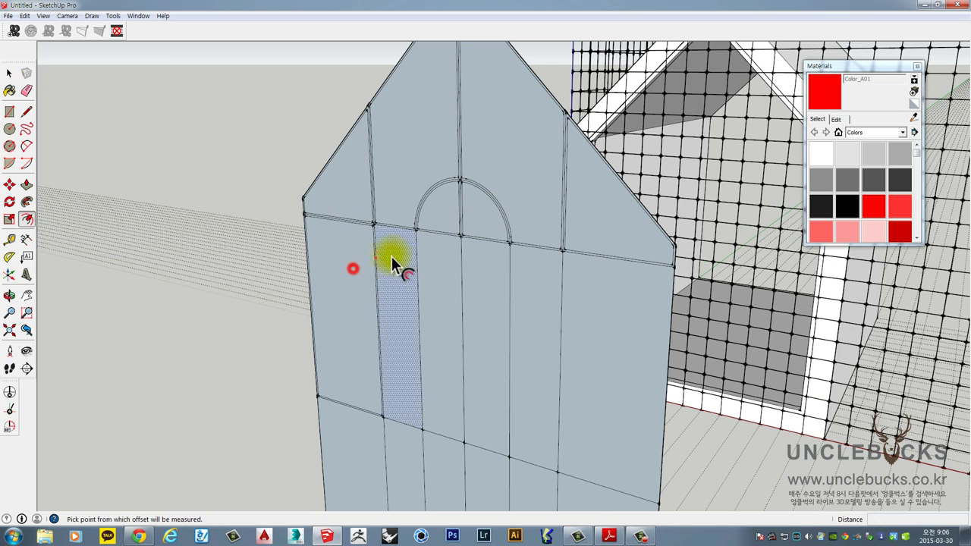
click(394, 255)
click(433, 253)
click(496, 262)
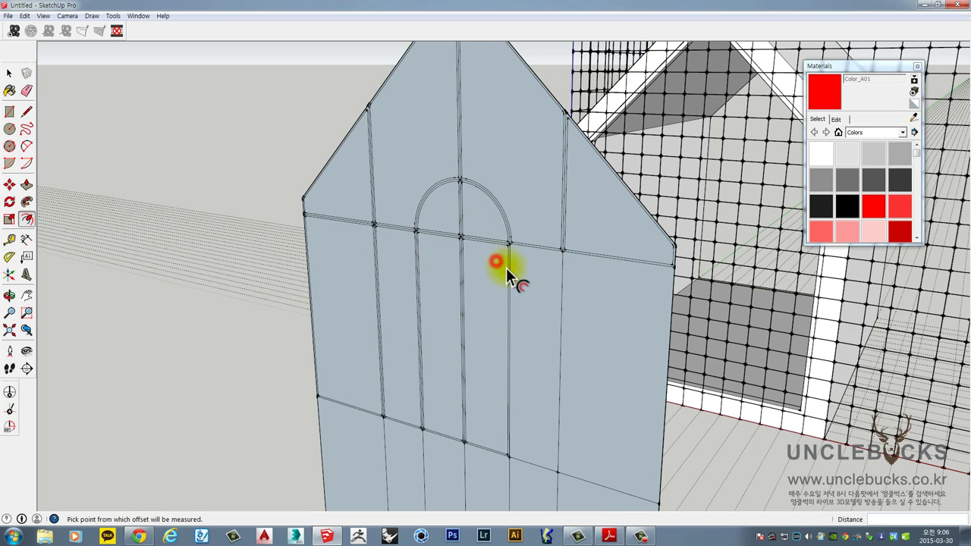
double_click(525, 278)
double_click(584, 296)
shift+middle_drag(512, 378, 425, 331)
click(388, 339)
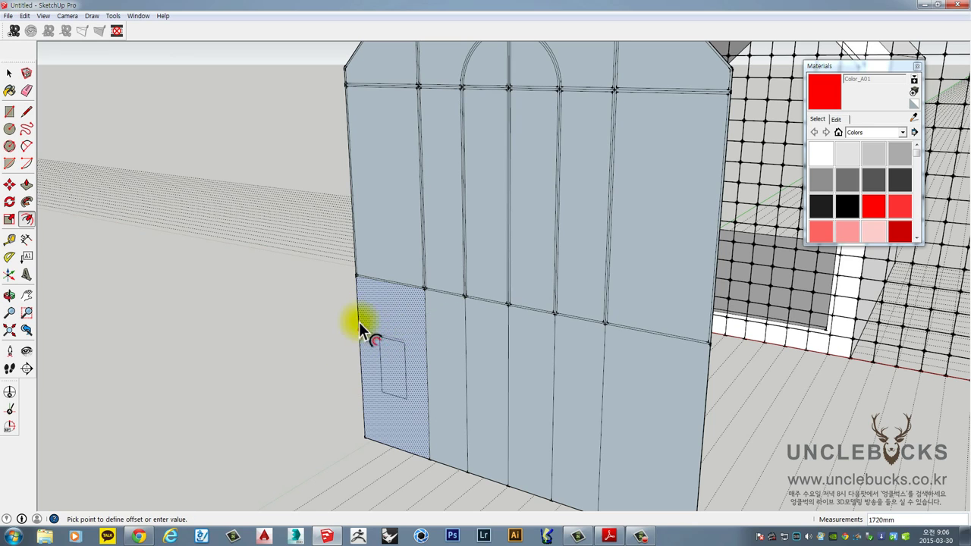
click(374, 299)
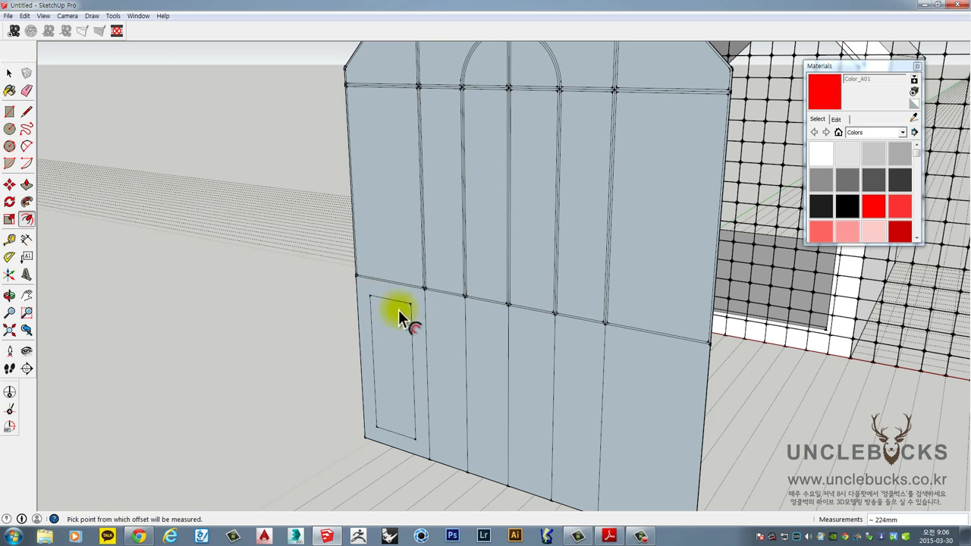
double_click(444, 329)
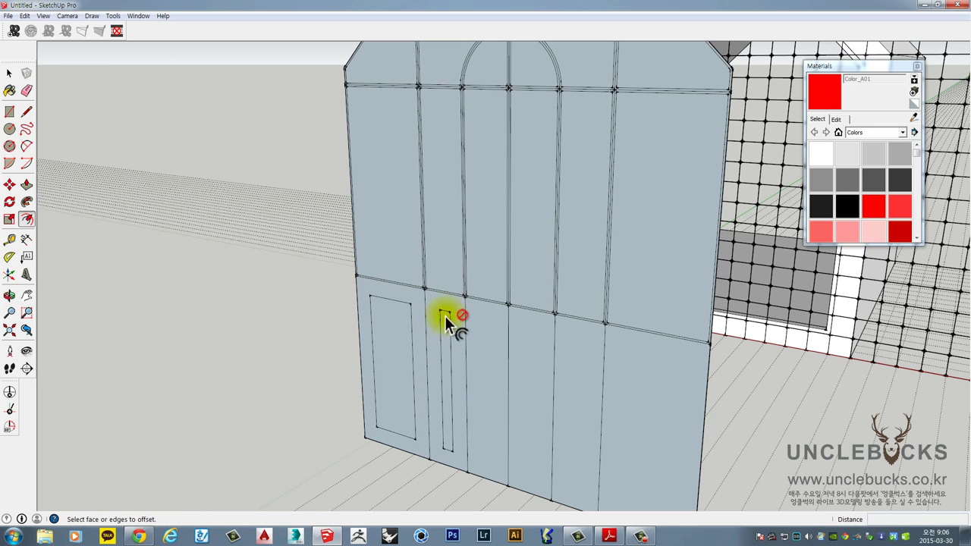
key(ctrl+z)
key(ctrl+z)
Offset the outlines of all six panels below the lower horizontal line inward by 20 mm
click(391, 320)
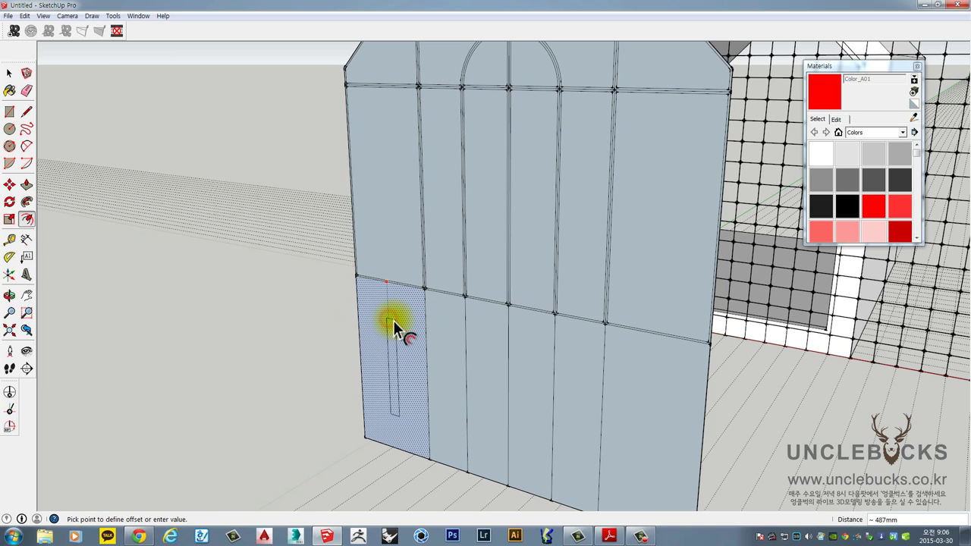
key(Return)
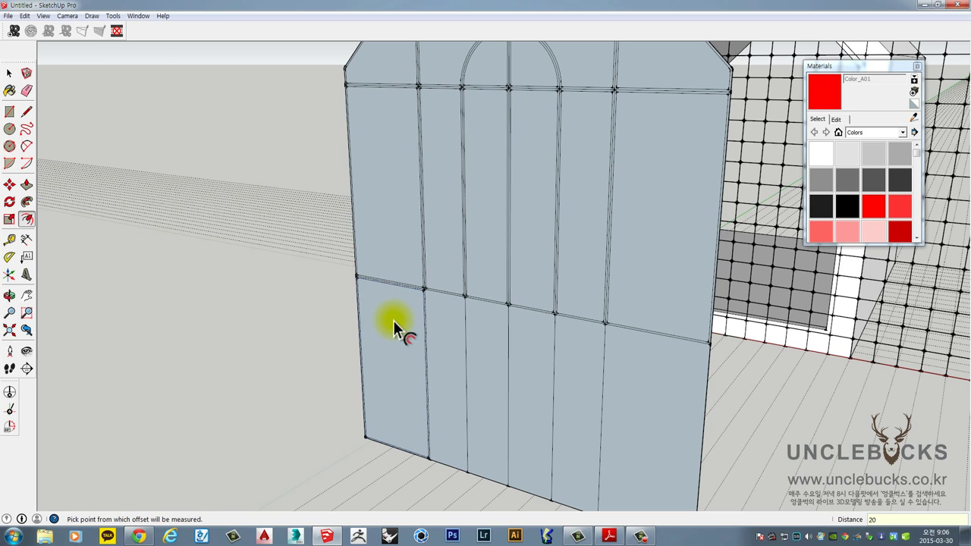
double_click(436, 334)
double_click(480, 338)
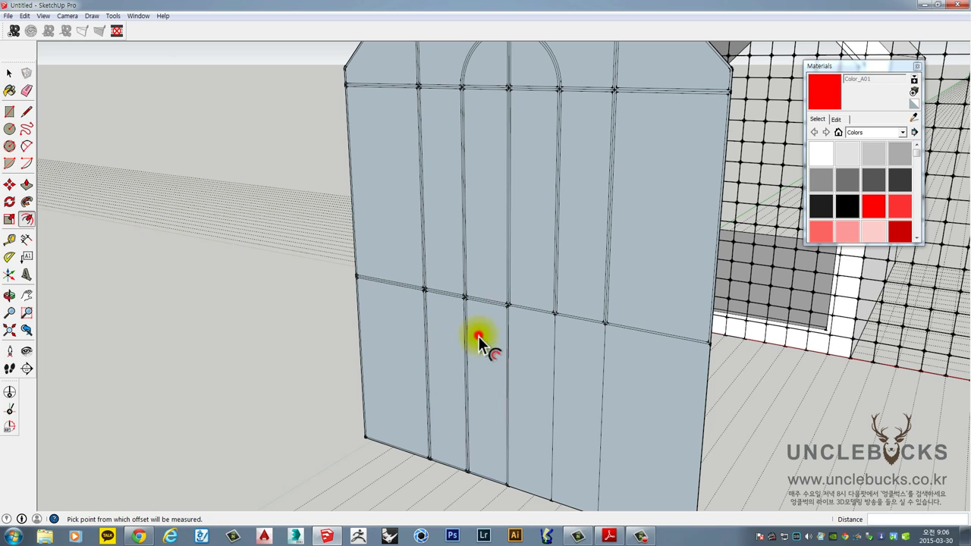
double_click(525, 336)
double_click(572, 352)
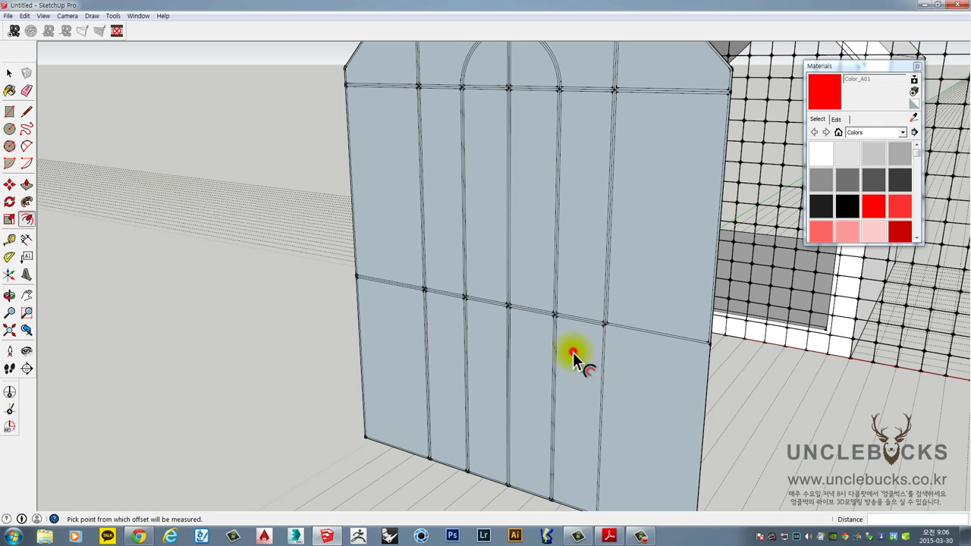
double_click(634, 369)
Erase the original division lines meeting at the first four crossings of the lower horizontal, keeping the offset outlines
scroll(371, 279, up, 10)
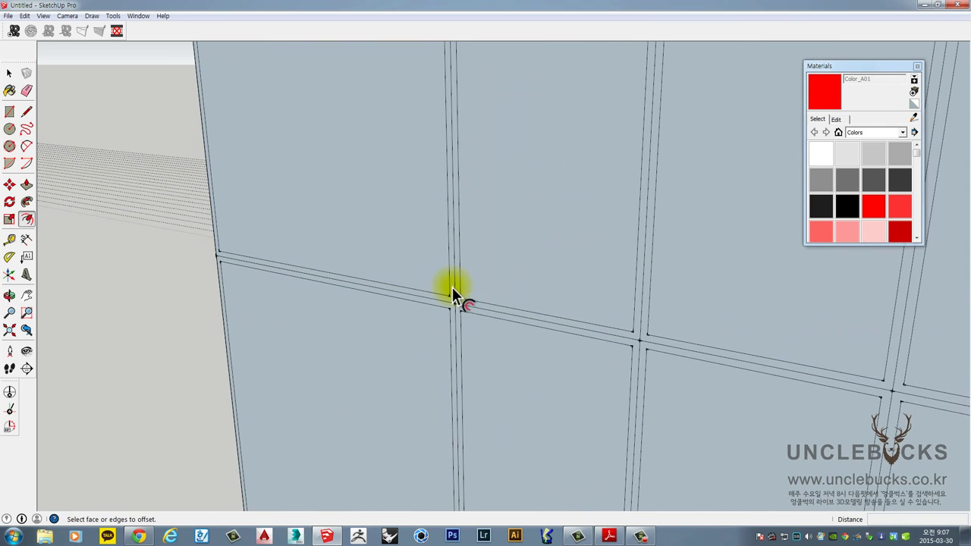
key(e)
drag(450, 304, 449, 303)
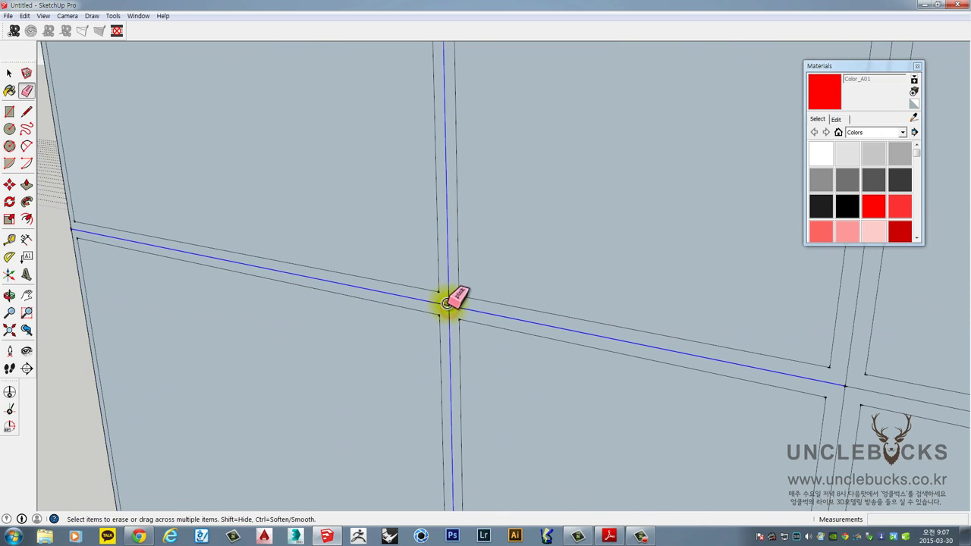
scroll(449, 303, down, 3)
right_click(736, 346)
key(Escape)
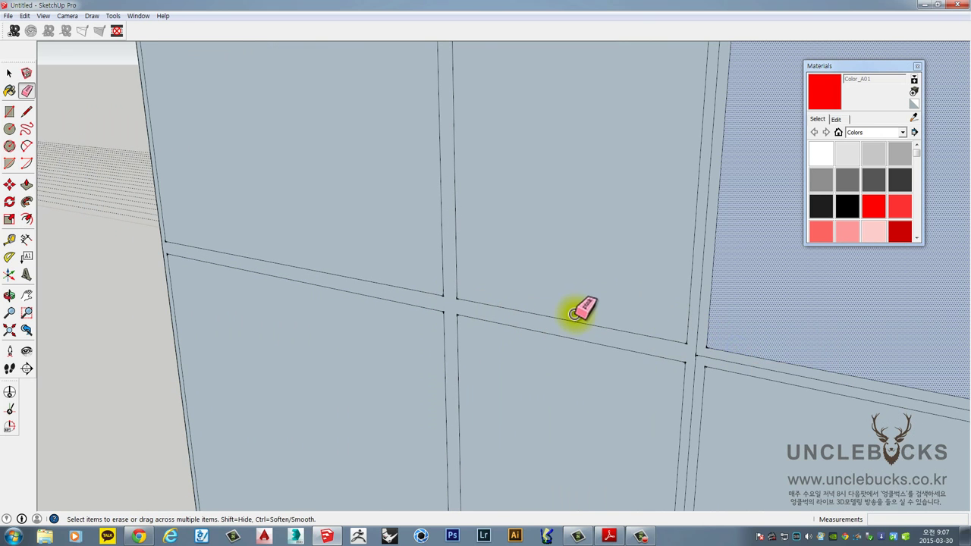
middle_drag(581, 309, 468, 203)
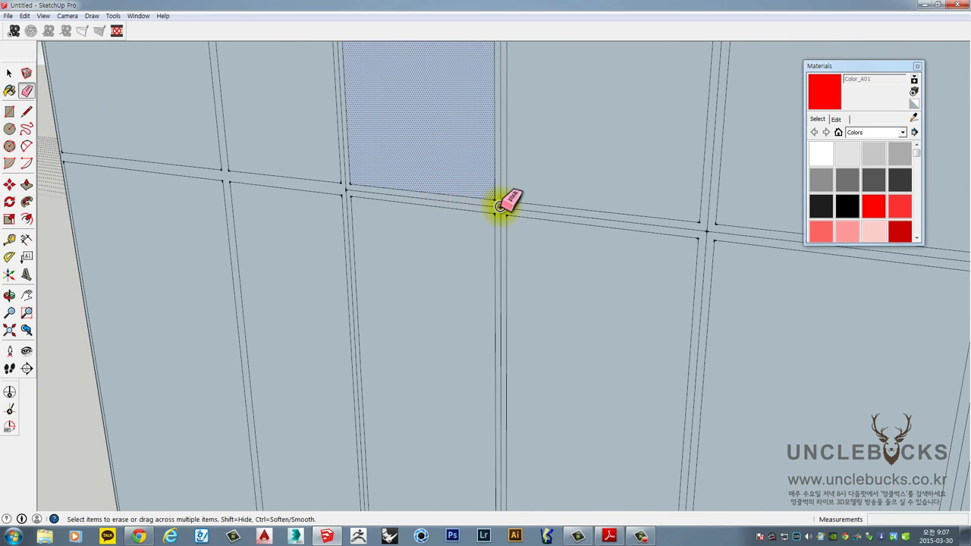
click(503, 202)
drag(708, 230, 707, 228)
click(347, 190)
Erase the original lines meeting where the lower horizontal crosses the rightmost vertical
scroll(347, 190, down, 3)
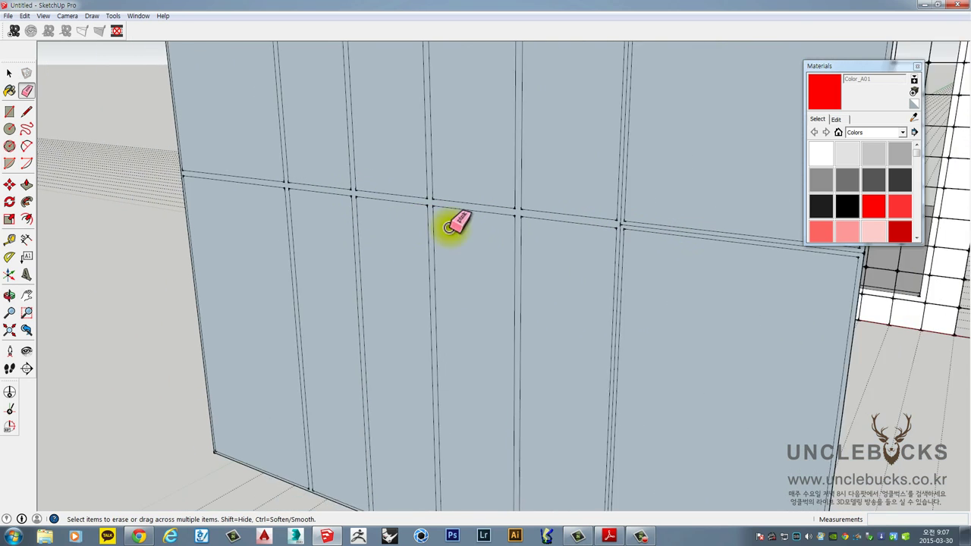
middle_drag(626, 236, 444, 250)
scroll(443, 249, up, 2)
scroll(444, 249, up, 1)
click(458, 236)
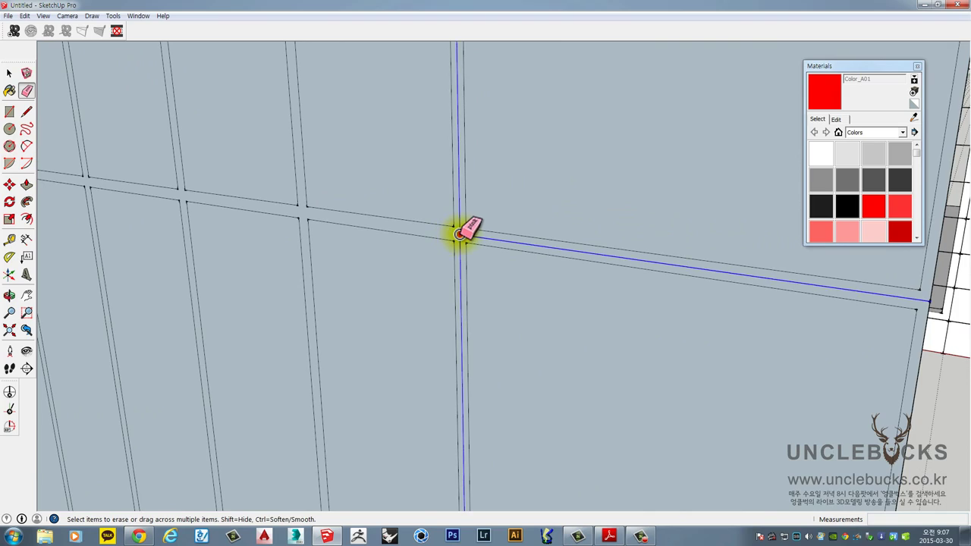
Erase the original centre lines inside the arch, at the leftmost upper crossing and along the arch curve
scroll(460, 236, down, 4)
middle_drag(413, 179, 386, 195)
scroll(433, 260, up, 5)
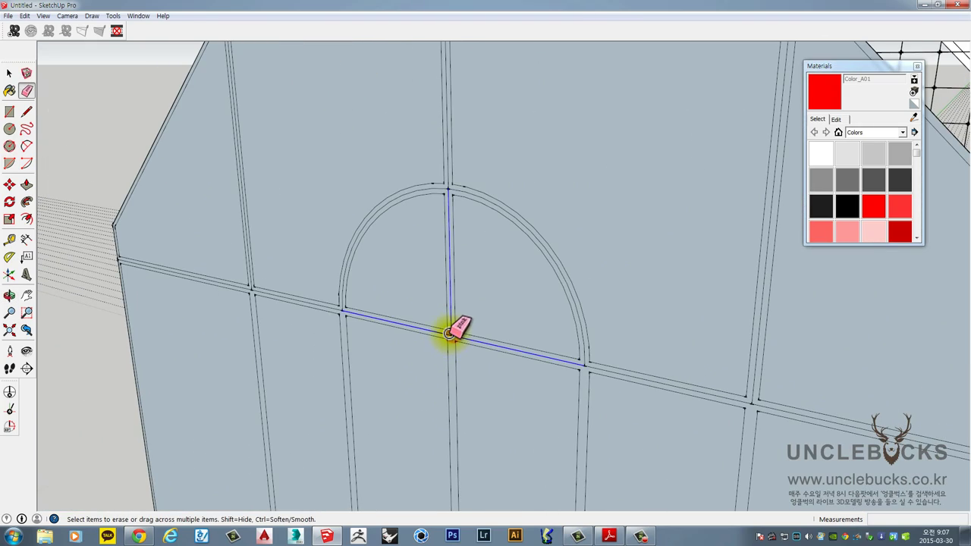
drag(449, 334, 447, 333)
click(252, 289)
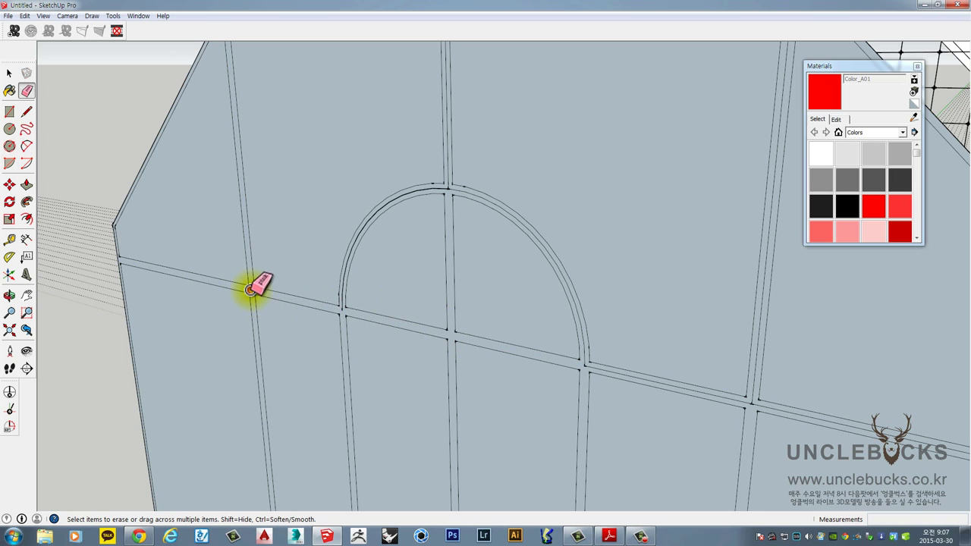
scroll(440, 186, up, 3)
drag(440, 189, 451, 184)
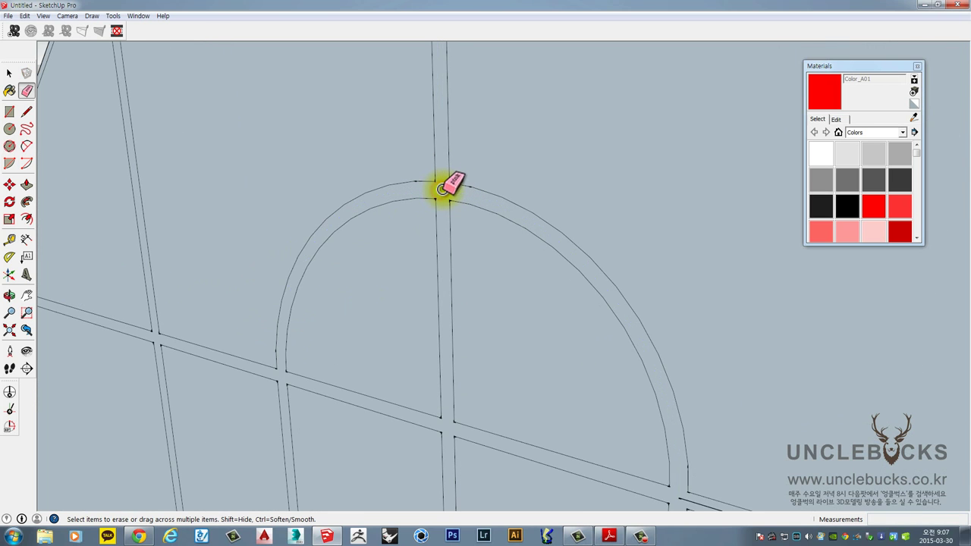
Erase the remaining original centre lines where the upper horizontal crosses the rightmost vertical
scroll(451, 189, down, 4)
scroll(577, 287, up, 4)
scroll(649, 317, down, 1)
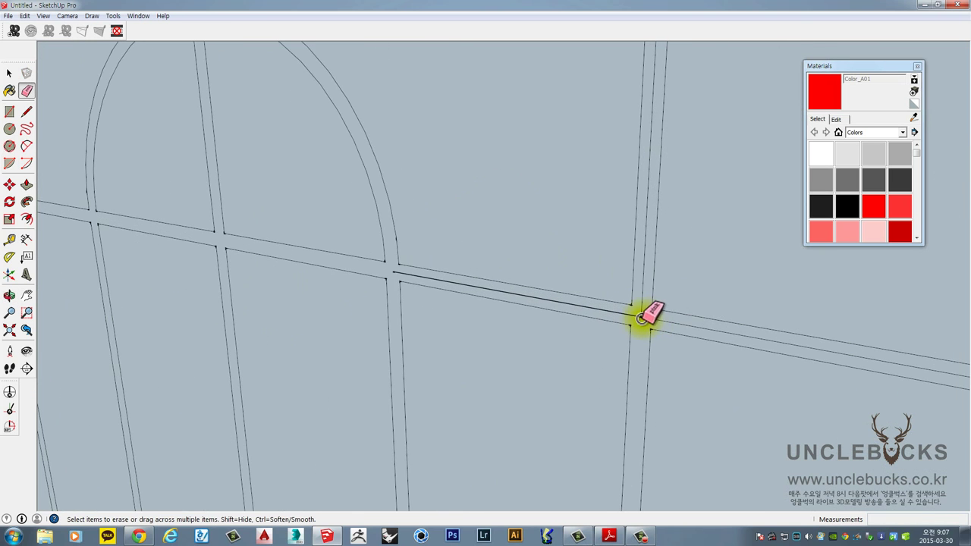
drag(646, 319, 644, 315)
scroll(644, 314, down, 4)
scroll(641, 314, down, 3)
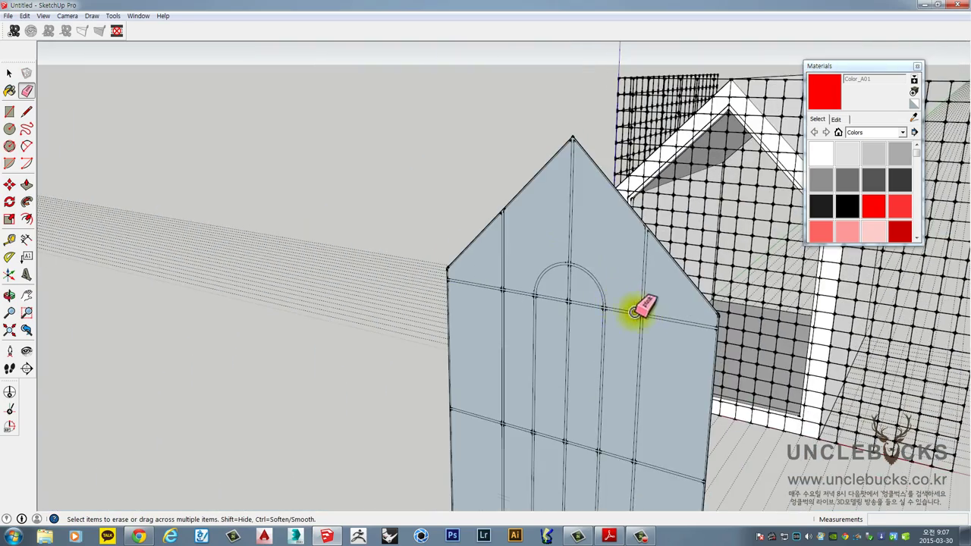
mouse_move(589, 204)
middle_down()
mouse_move(455, 379)
mouse_move(440, 258)
mouse_move(483, 271)
middle_up()
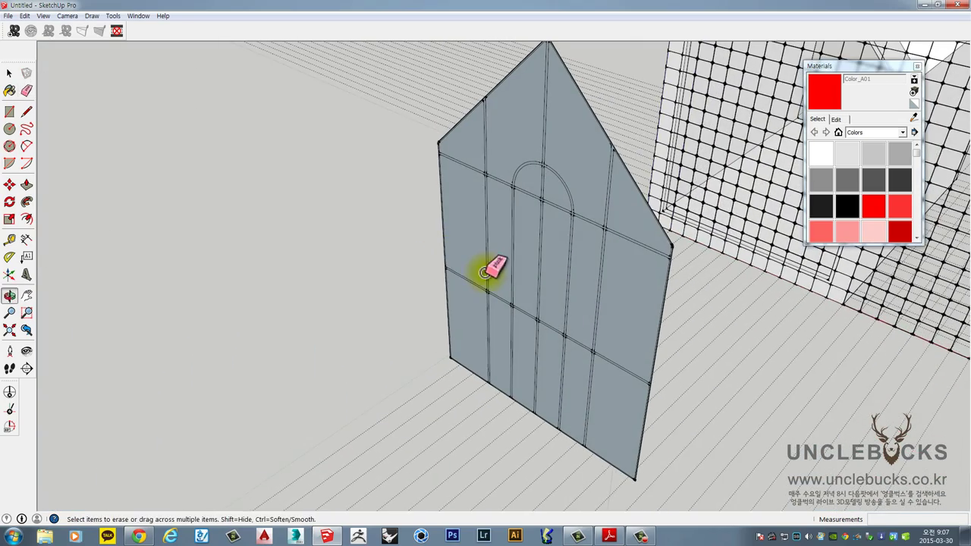
key(space)
shift+click(470, 149)
shift+click(517, 133)
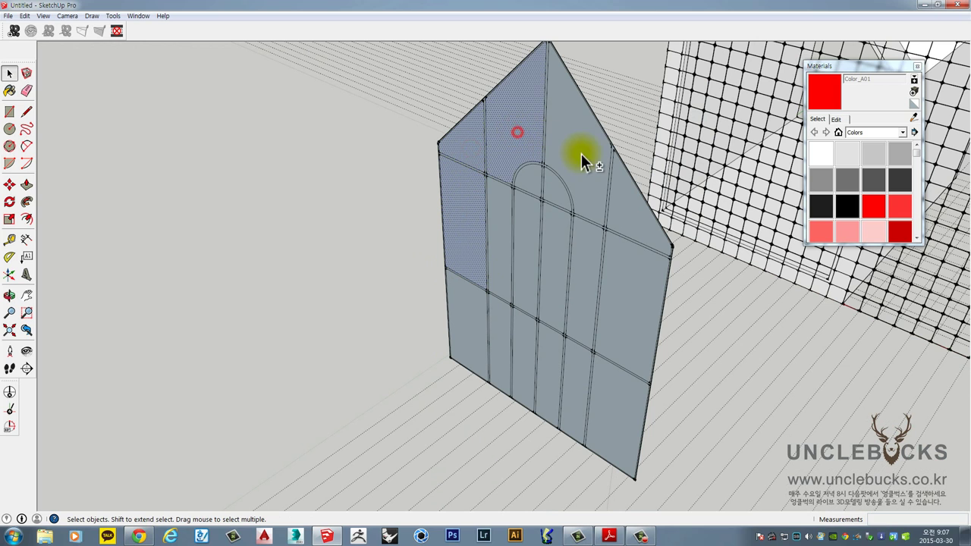
shift+click(581, 153)
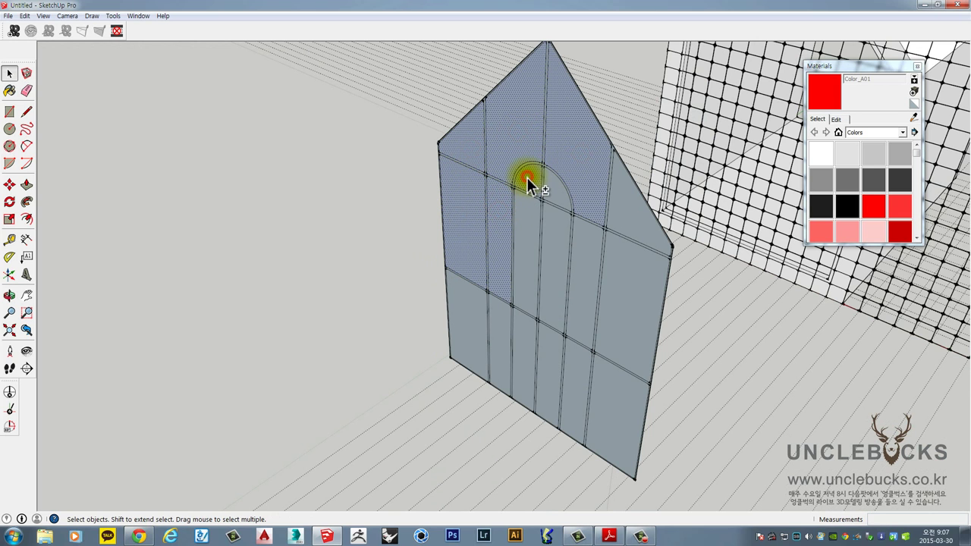
scroll(462, 167, up, 5)
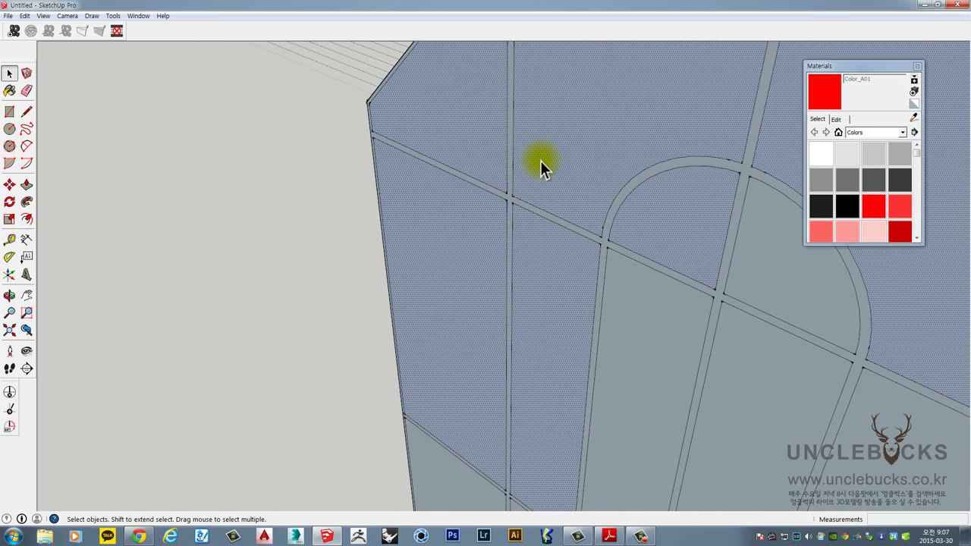
scroll(540, 160, down, 4)
scroll(525, 170, up, 7)
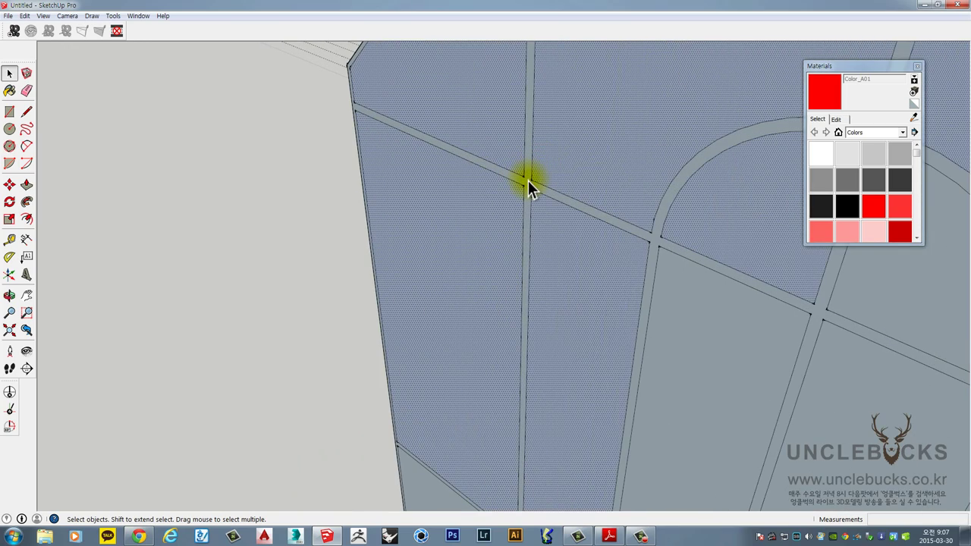
Select the connected frame face running between all the panels and cut it out of the window face
click(528, 180)
scroll(528, 180, down, 6)
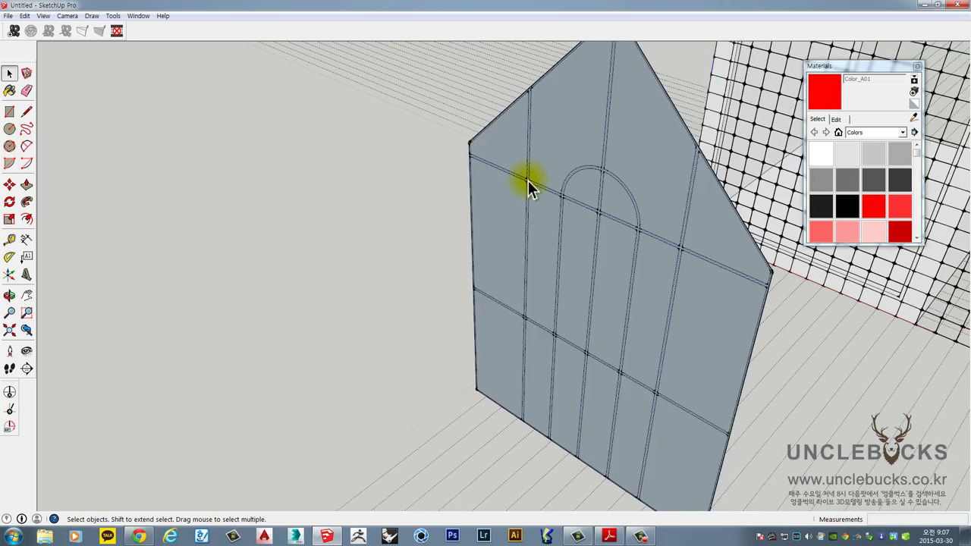
scroll(575, 437, up, 7)
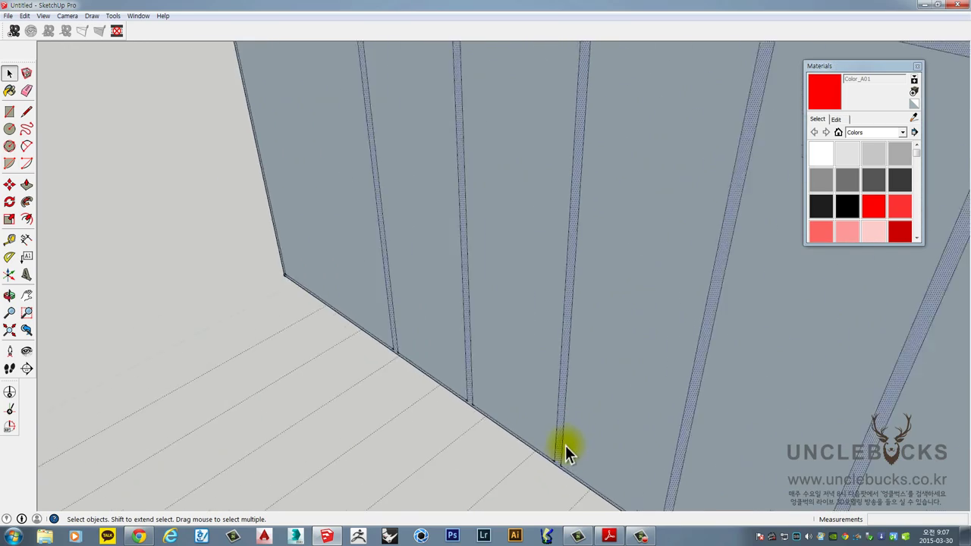
scroll(565, 446, down, 4)
scroll(565, 424, down, 3)
shift+middle_drag(568, 404, 513, 297)
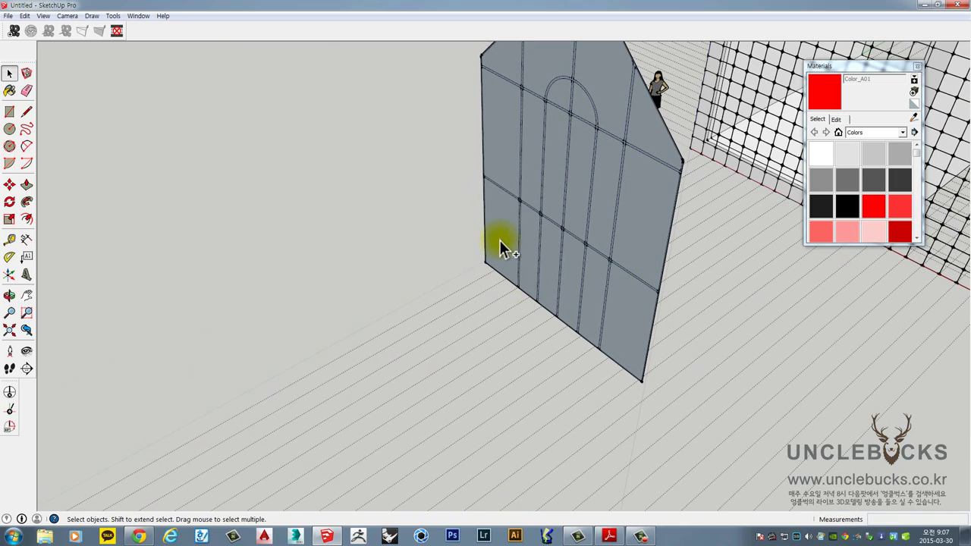
scroll(571, 125, up, 4)
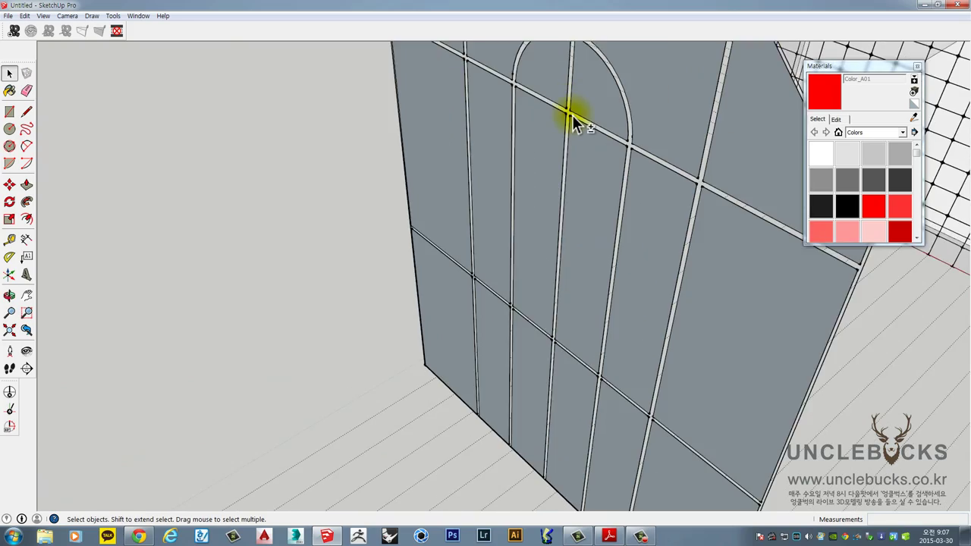
shift+middle_drag(572, 115, 596, 195)
scroll(596, 195, down, 5)
shift+middle_drag(552, 243, 422, 372)
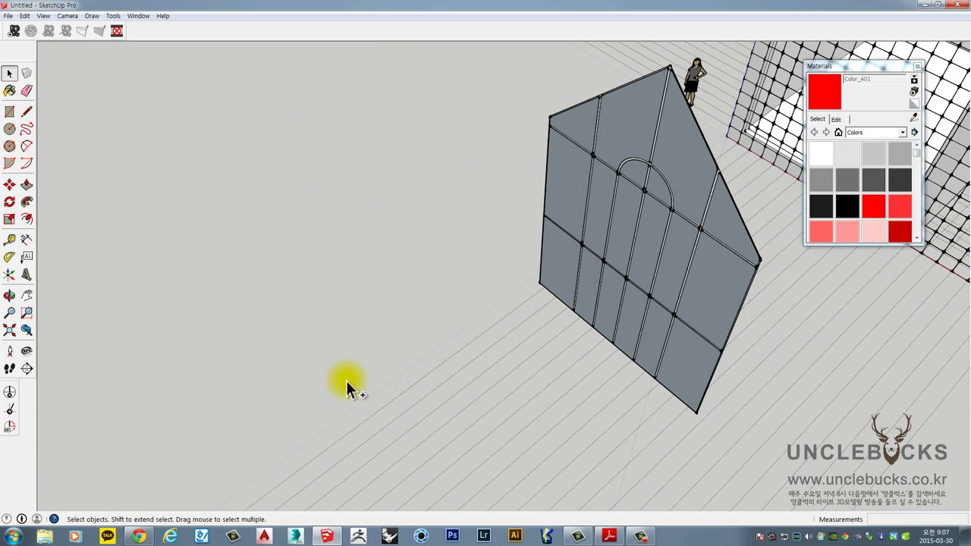
Paste the cut frame face as a separate piece in front of the remaining window panels
key(ctrl+v)
scroll(306, 372, down, 2)
middle_drag(306, 372, 436, 315)
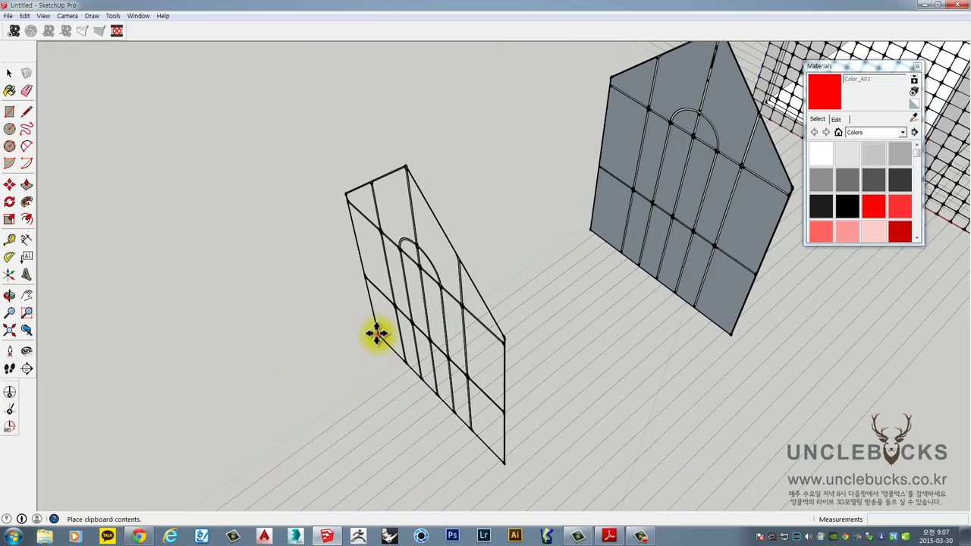
click(377, 334)
middle_drag(342, 365, 284, 342)
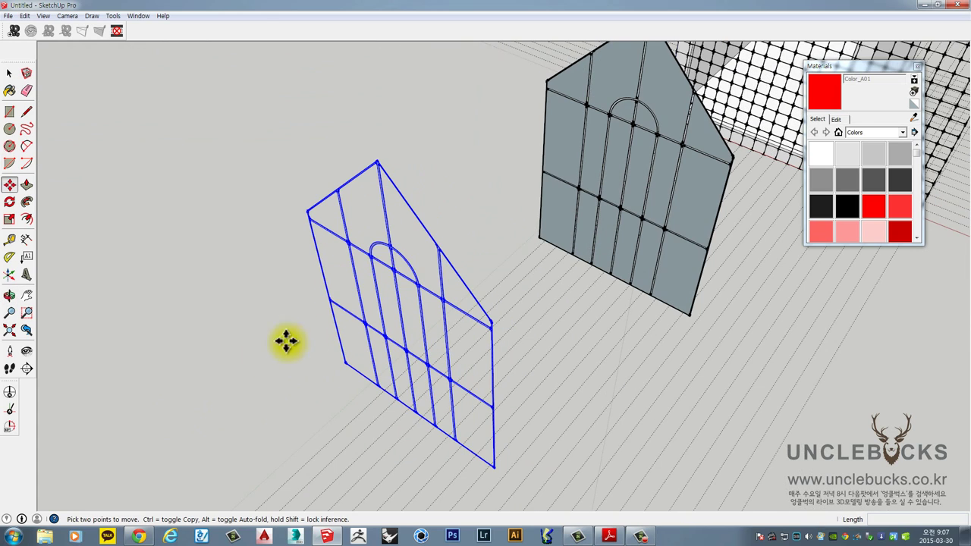
scroll(394, 275, up, 3)
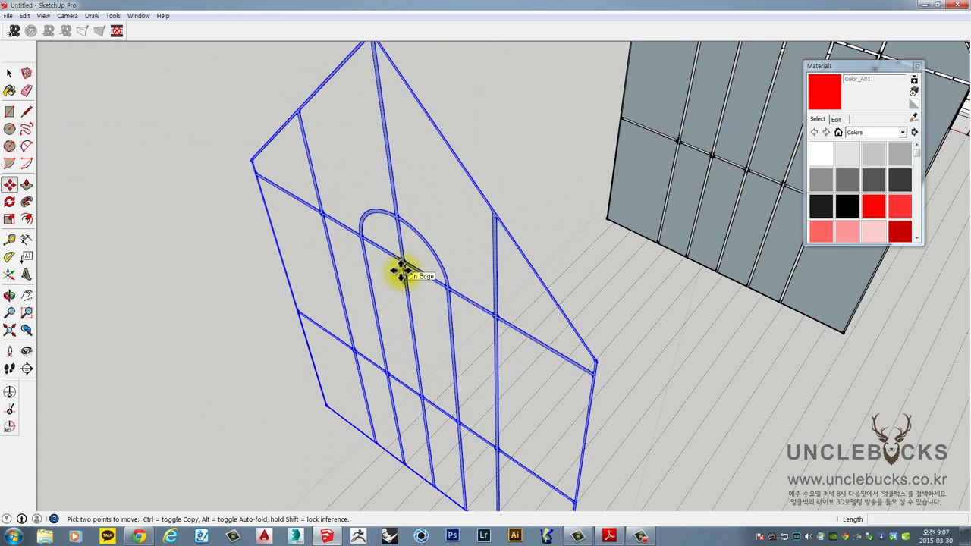
Push/pull the gable-shaped window frame profile to a thickness of 80 mm
key(p)
click(404, 269)
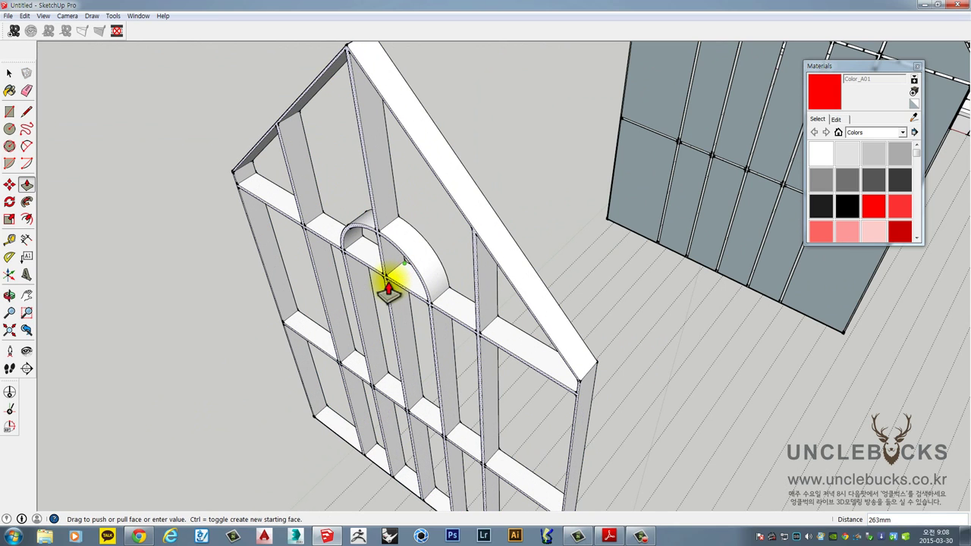
text(80mm)
key(Return)
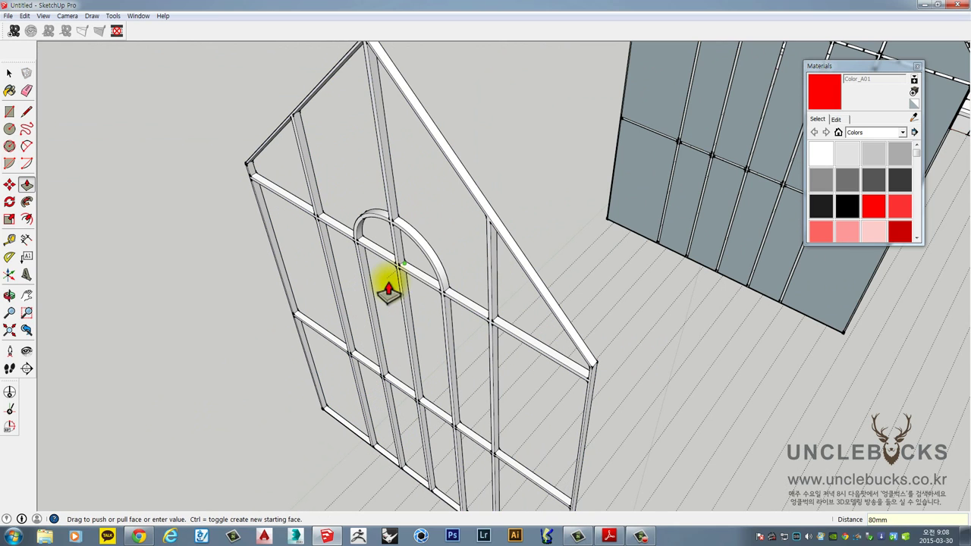
Select all geometry of the extruded window frame and make it a group
middle_drag(369, 281, 244, 135)
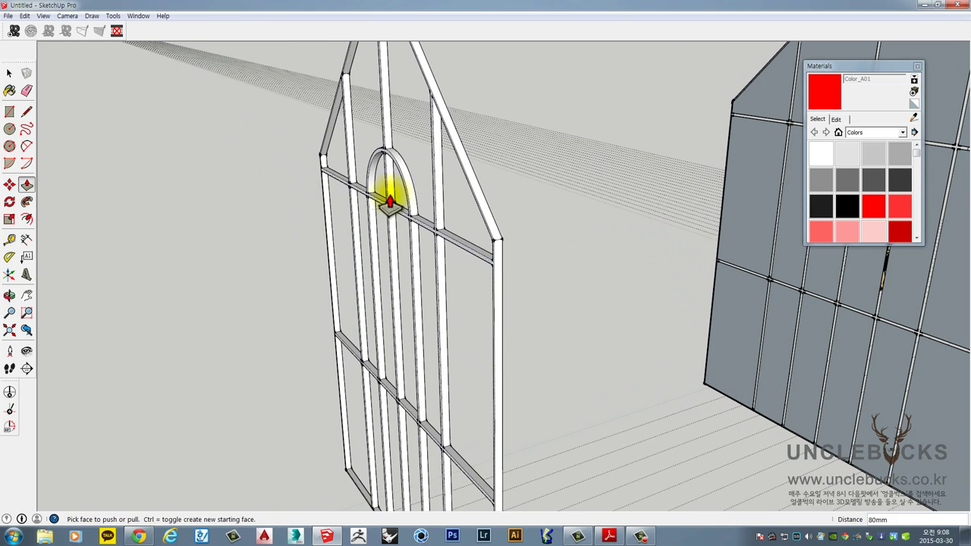
key(space)
triple_click(390, 182)
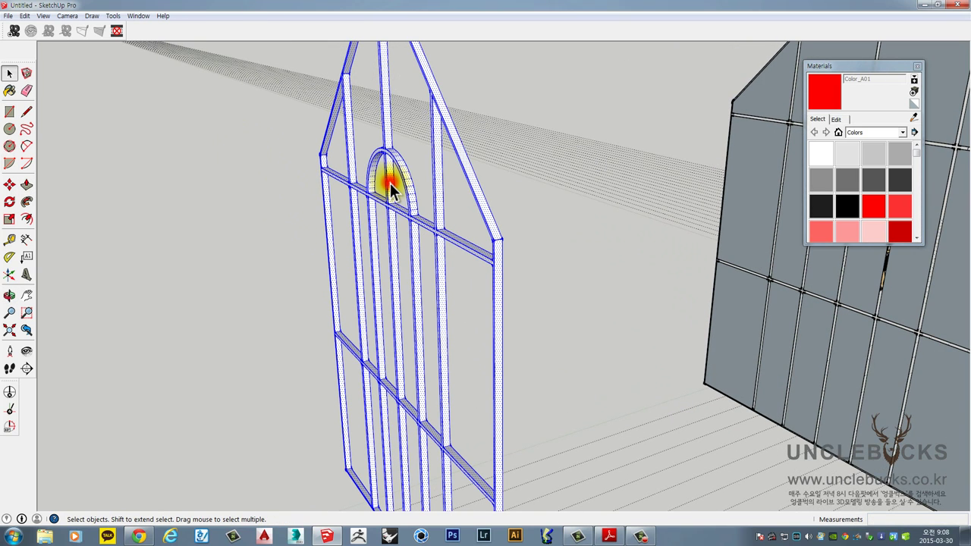
right_click(390, 183)
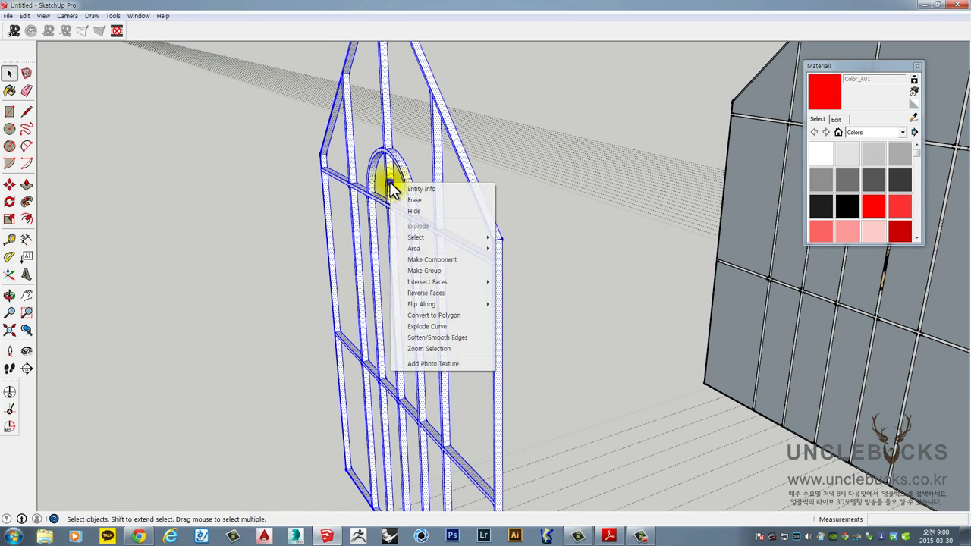
click(425, 273)
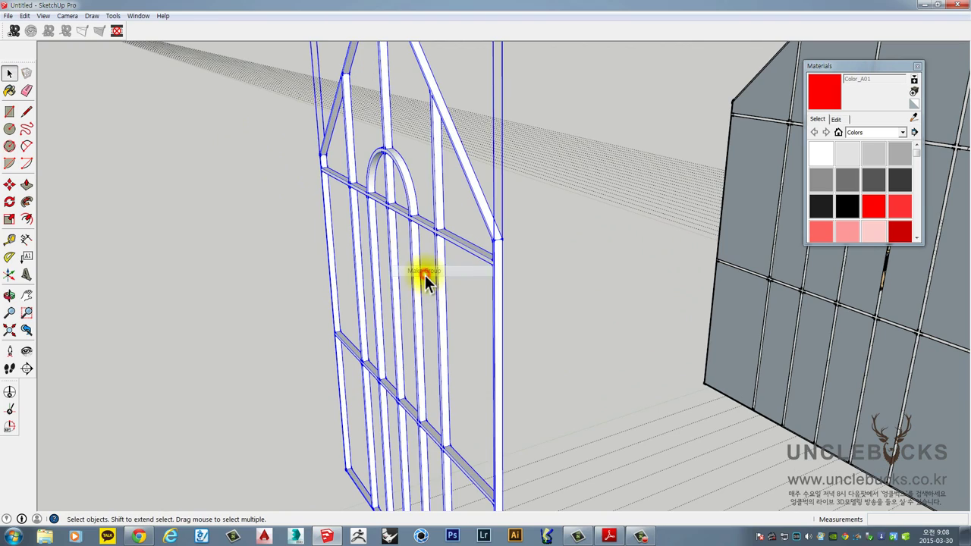
Select and delete the leftover outer outline around the gable-shaped set of glass panes
middle_drag(317, 213, 476, 342)
shift+middle_drag(637, 129, 444, 304)
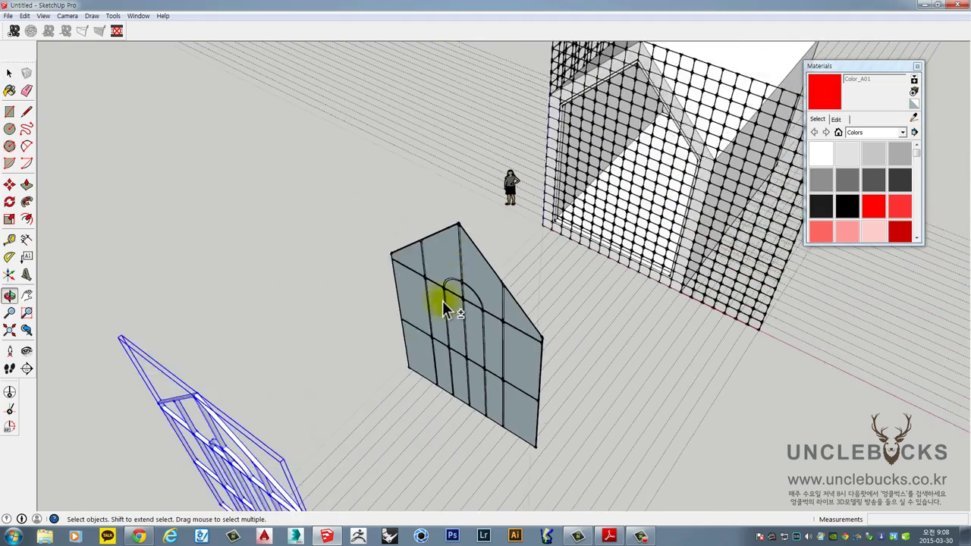
scroll(429, 245, up, 8)
scroll(357, 281, up, 2)
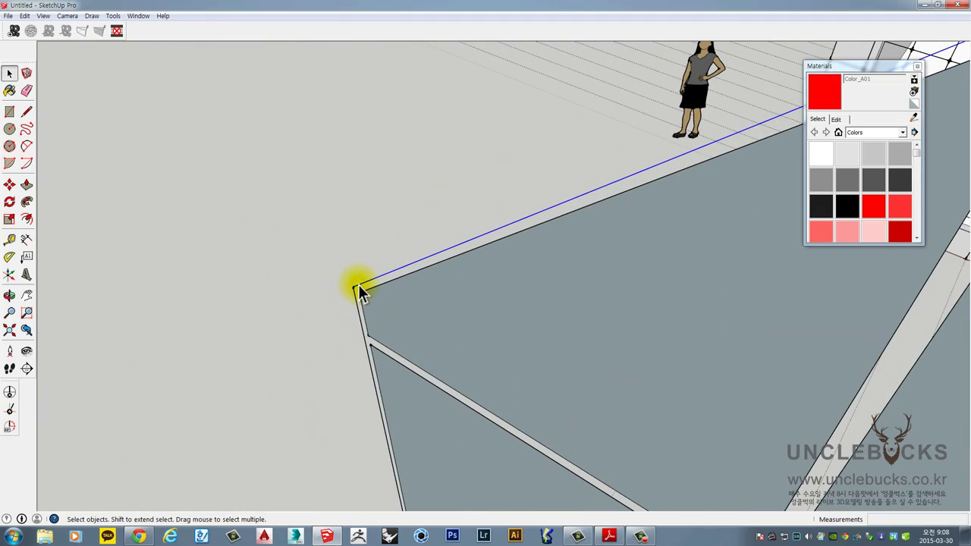
scroll(358, 285, down, 5)
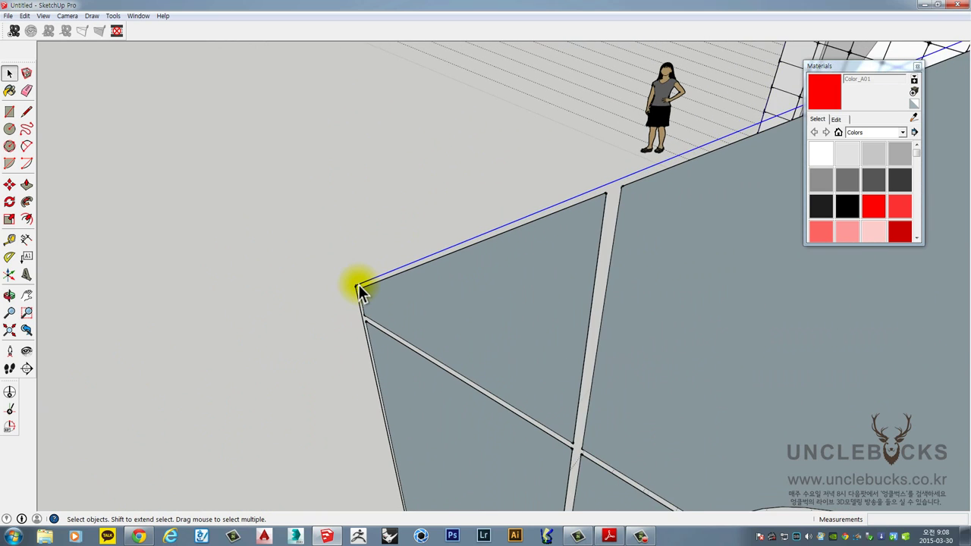
scroll(358, 284, up, 2)
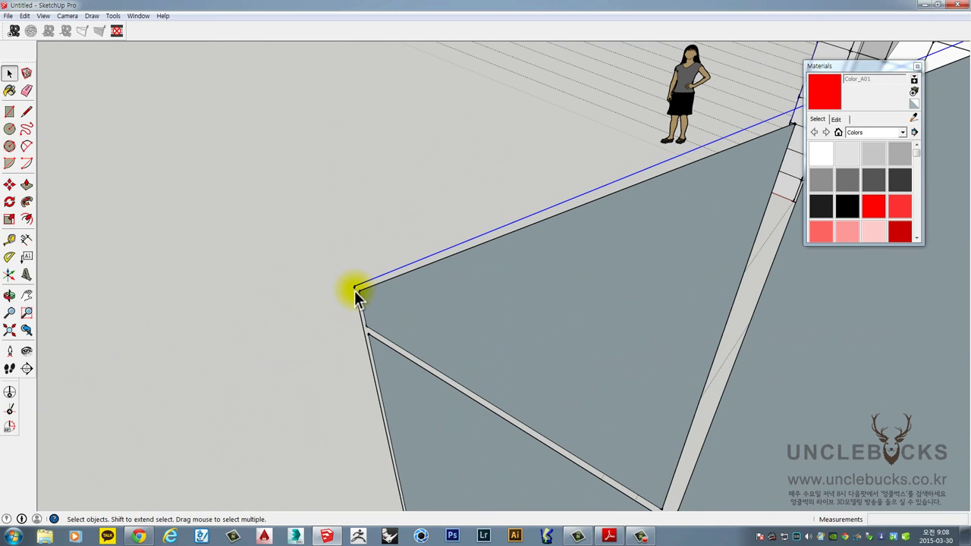
click(355, 291)
scroll(354, 290, down, 6)
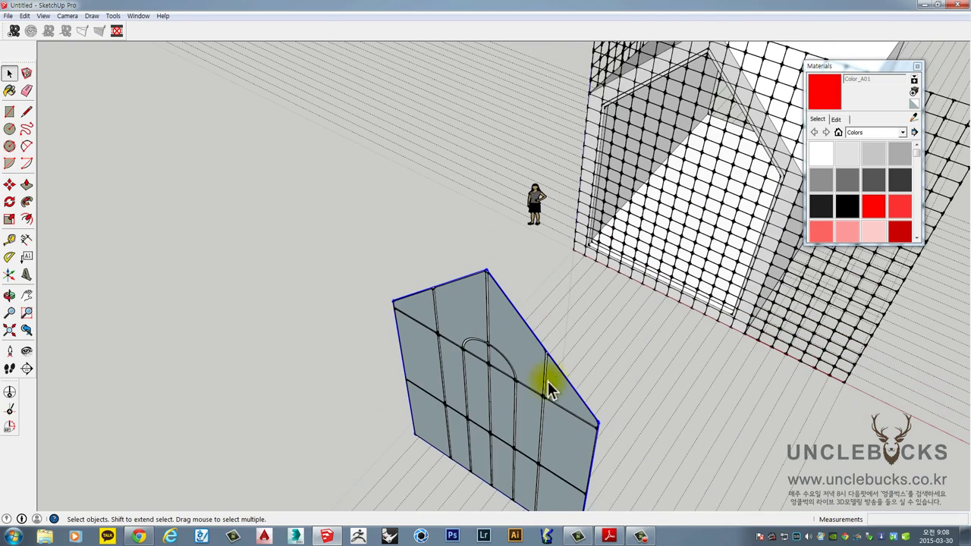
middle_drag(550, 389, 605, 417)
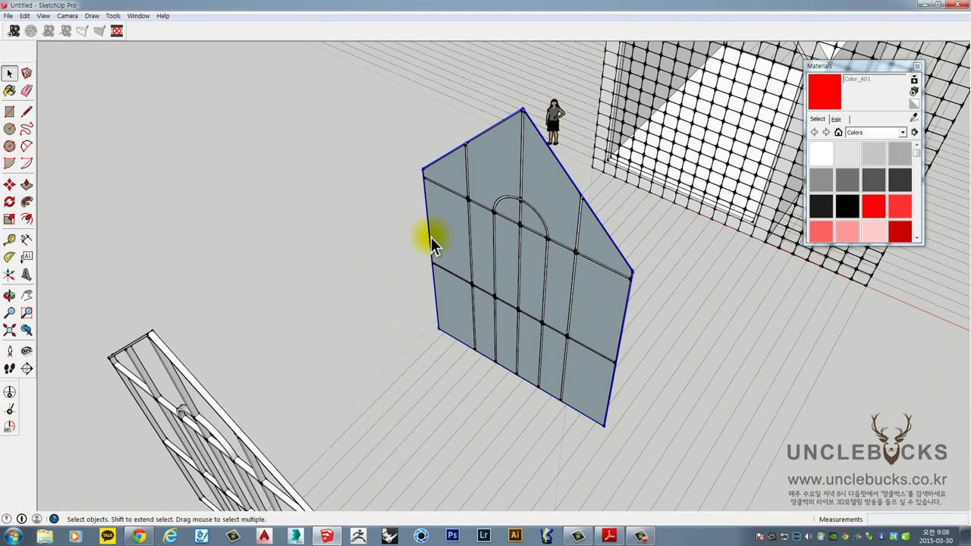
click(444, 151)
Push/pull the small corner pane beside the low end of the gable slope to a thickness of 20 mm
scroll(446, 149, up, 3)
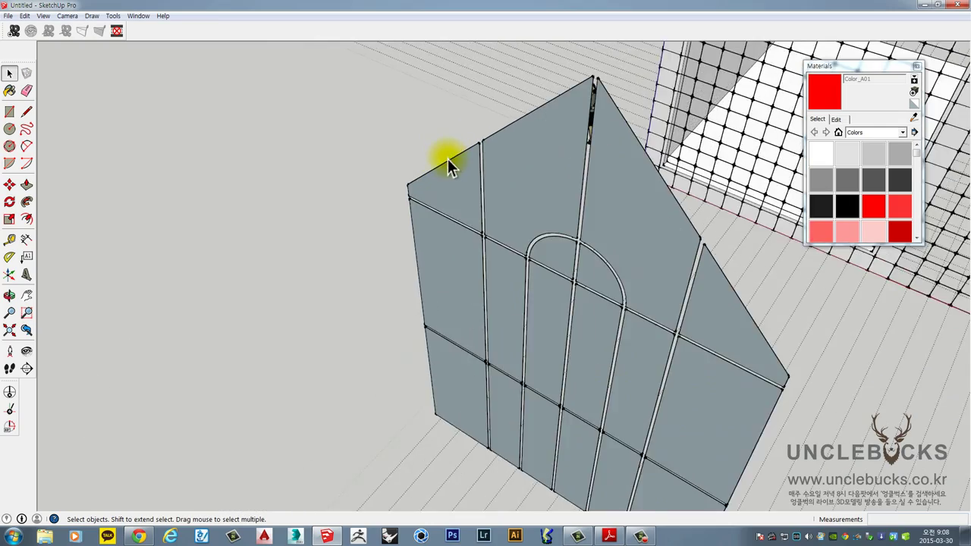
scroll(448, 158, up, 4)
scroll(447, 159, down, 3)
middle_drag(473, 174, 310, 293)
scroll(393, 214, up, 3)
middle_drag(392, 225, 420, 300)
key(p)
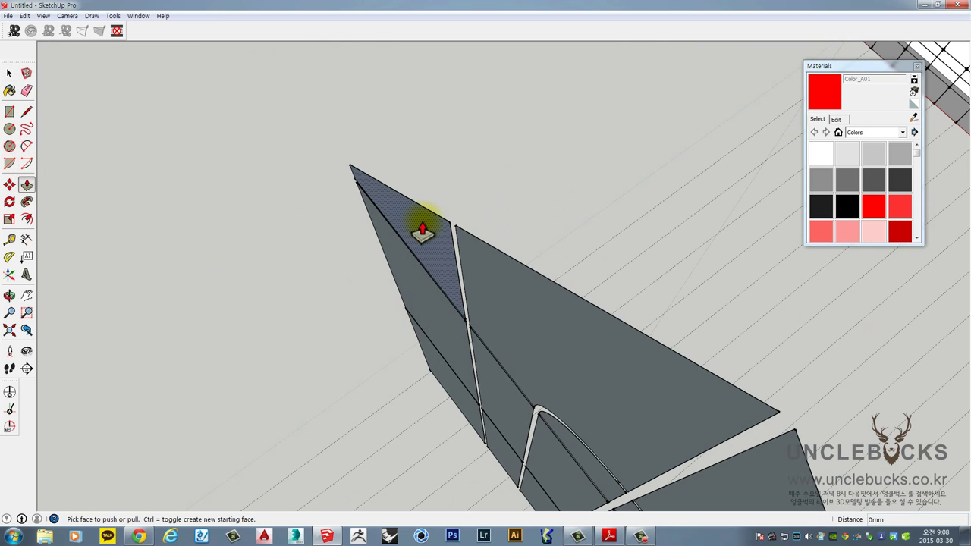
drag(422, 231, 403, 243)
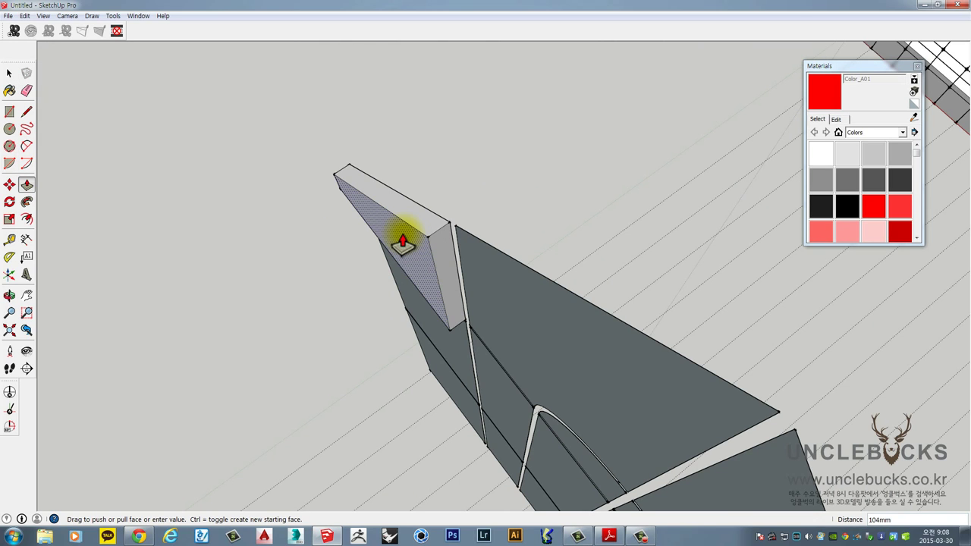
text(20mm)
key(Return)
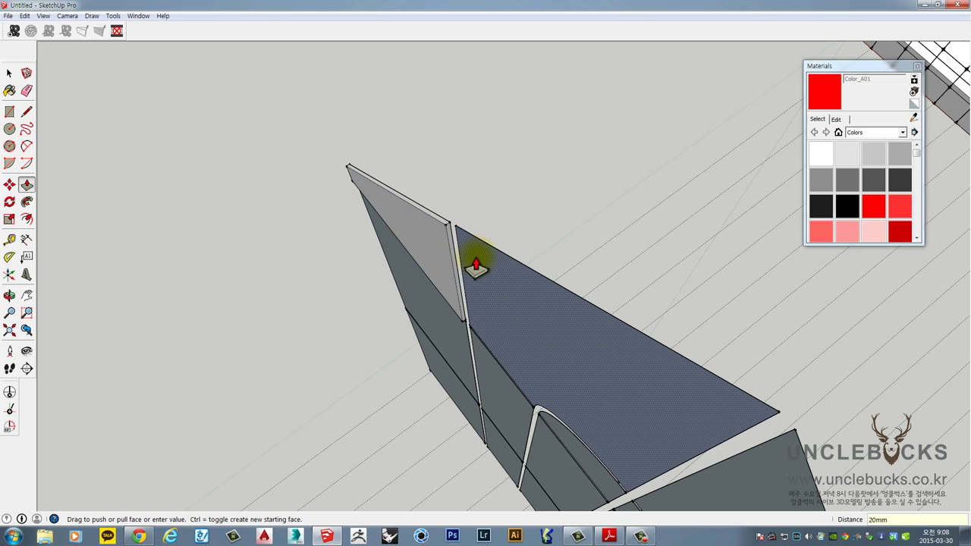
Repeat the 20 mm extrusion on the remaining gable panes above the upper crossbar, outside the arch
middle_drag(475, 264, 627, 228)
double_click(649, 311)
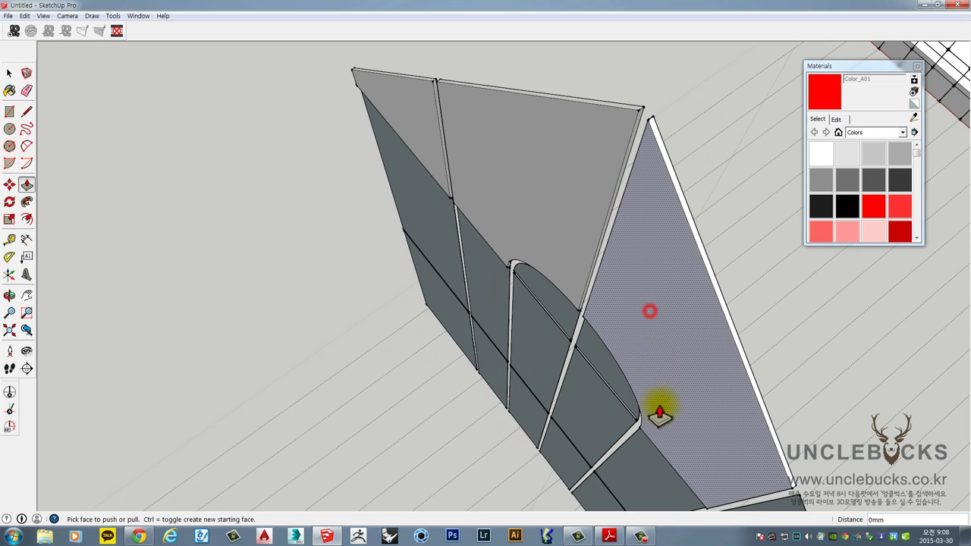
shift+middle_drag(659, 407, 568, 177)
click(663, 302)
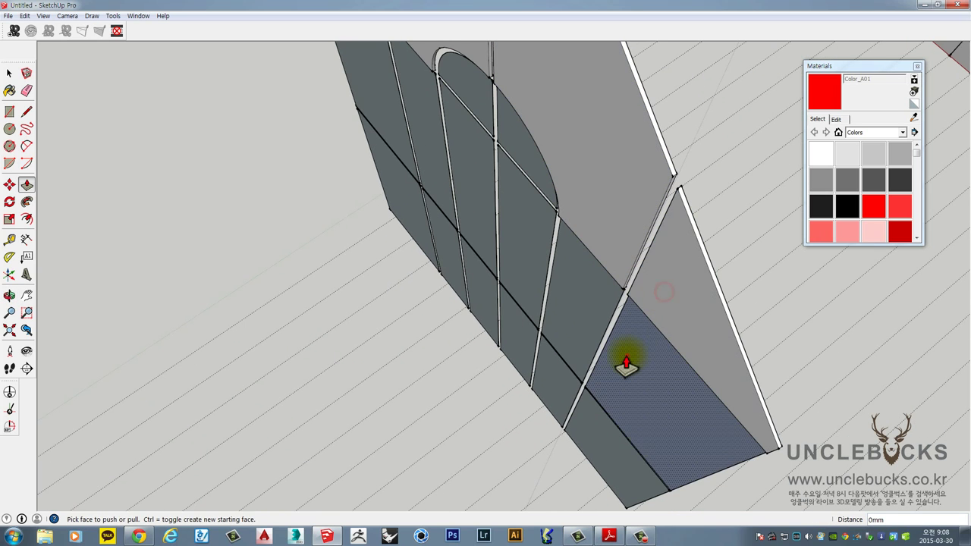
Repeat the 20 mm extrusion on the panes inside the arch top and across the middle row
click(627, 354)
double_click(521, 225)
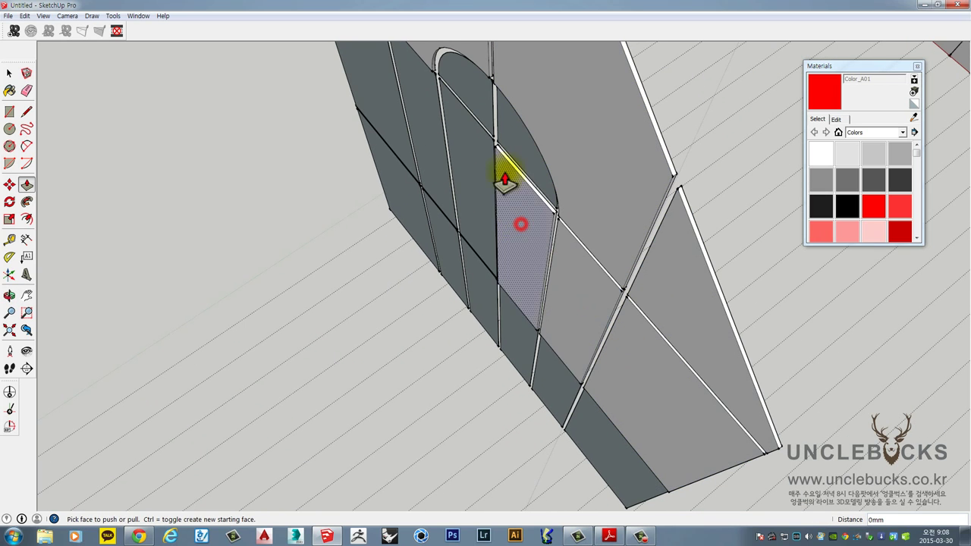
double_click(508, 147)
double_click(469, 105)
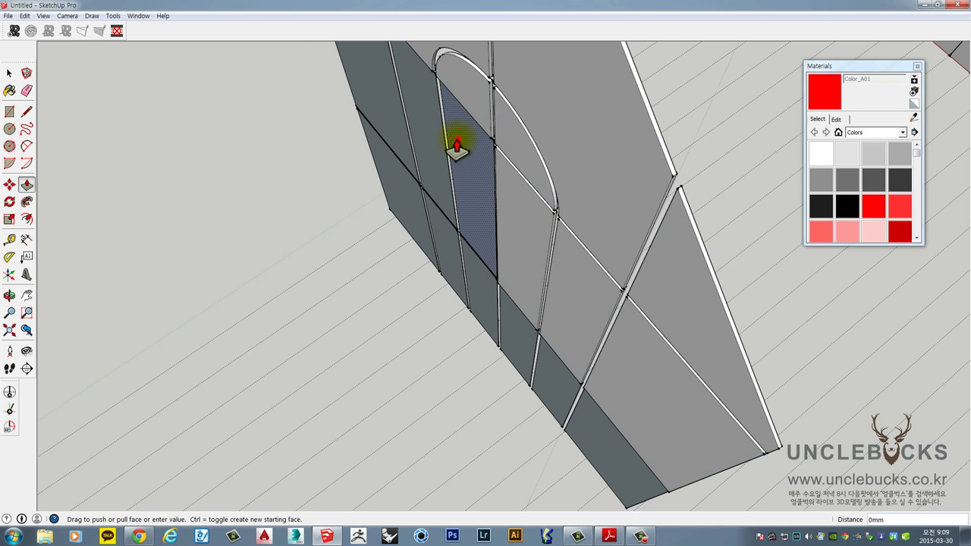
click(457, 145)
middle_drag(351, 195, 494, 233)
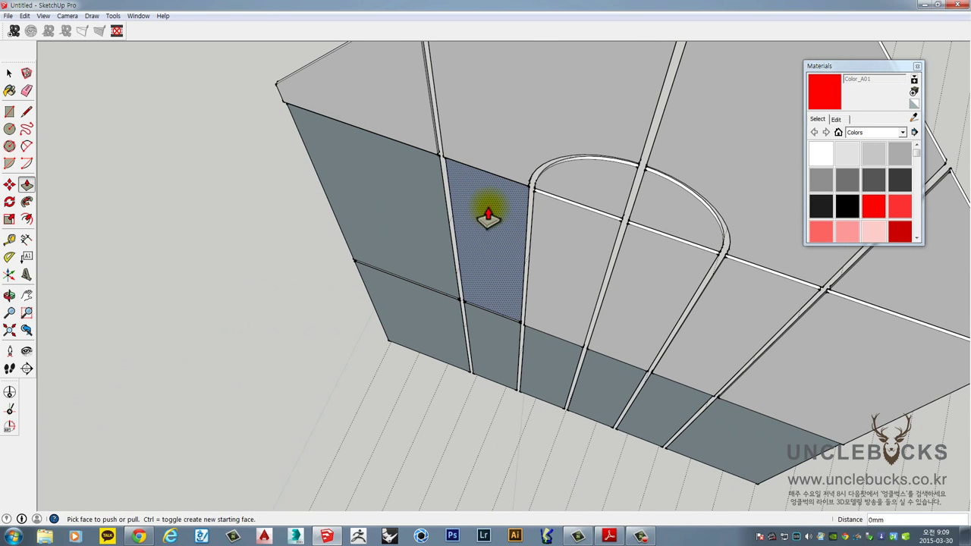
double_click(487, 216)
double_click(397, 182)
Repeat the 20 mm extrusion on every pane in the bottom row of the window
double_click(433, 332)
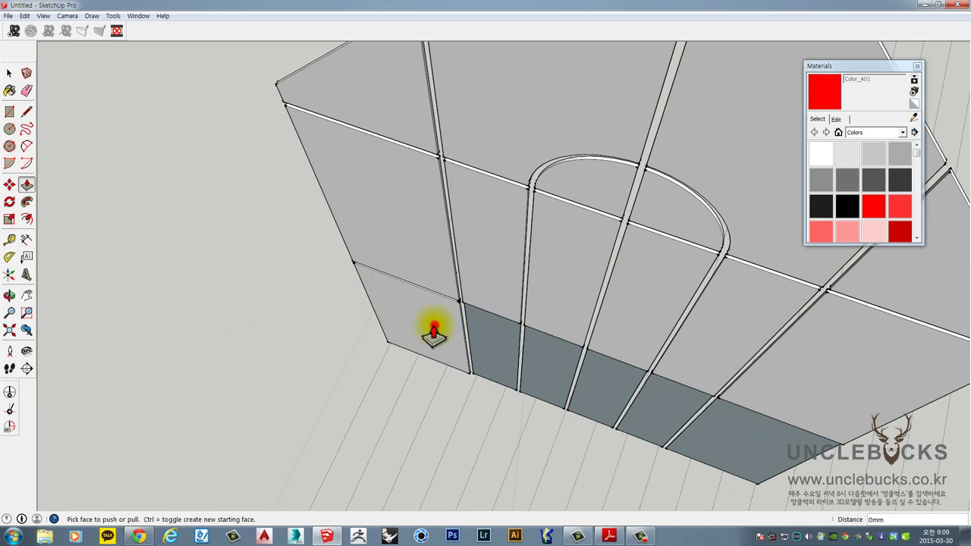
double_click(490, 343)
double_click(548, 360)
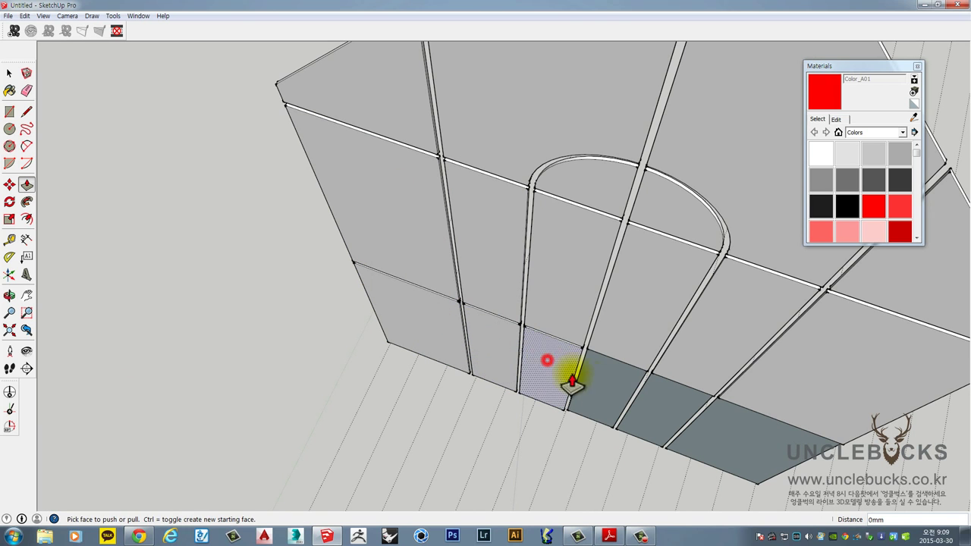
double_click(613, 395)
double_click(666, 397)
double_click(718, 412)
scroll(718, 424, down, 4)
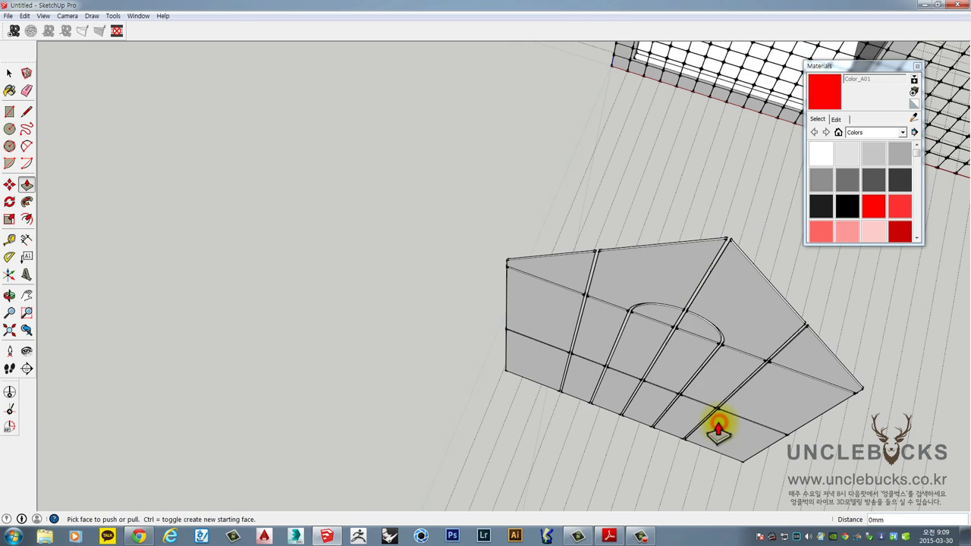
Select all of the extruded glass panes together and make them one group
middle_drag(718, 430, 307, 298)
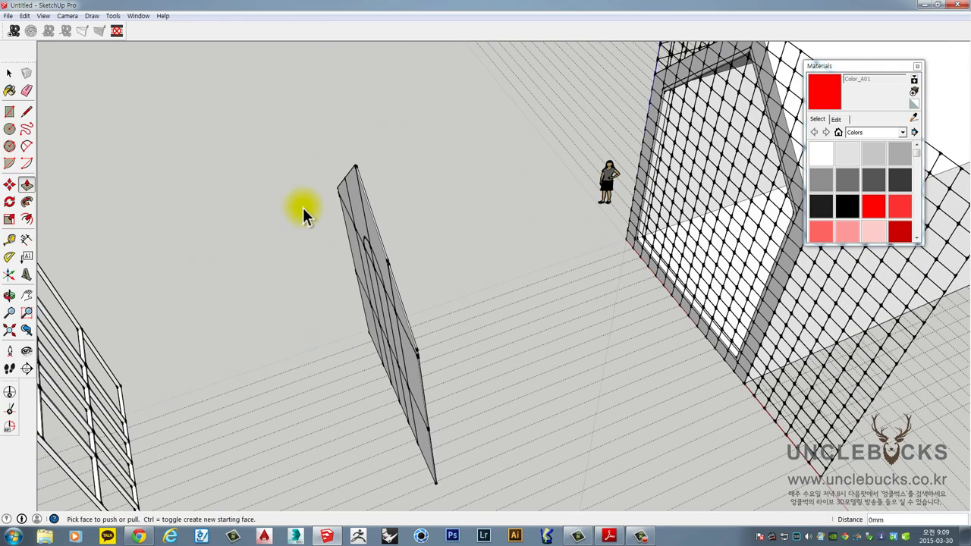
key(space)
drag(288, 120, 534, 524)
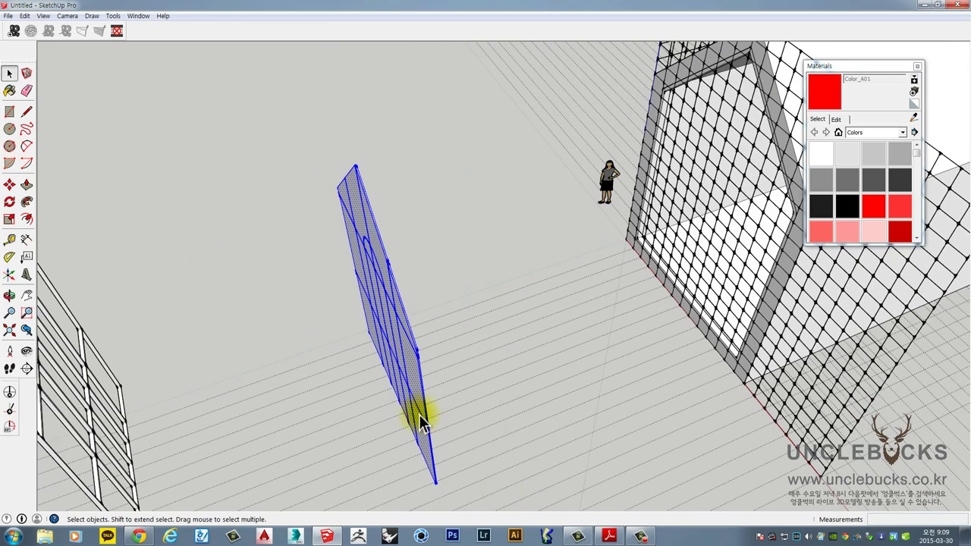
click(373, 231)
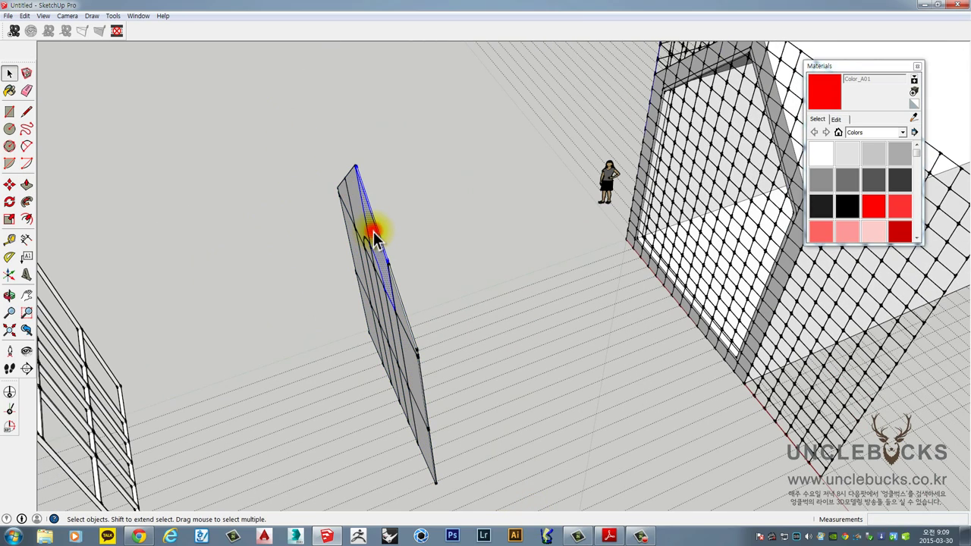
middle_drag(373, 231, 282, 149)
drag(282, 150, 456, 473)
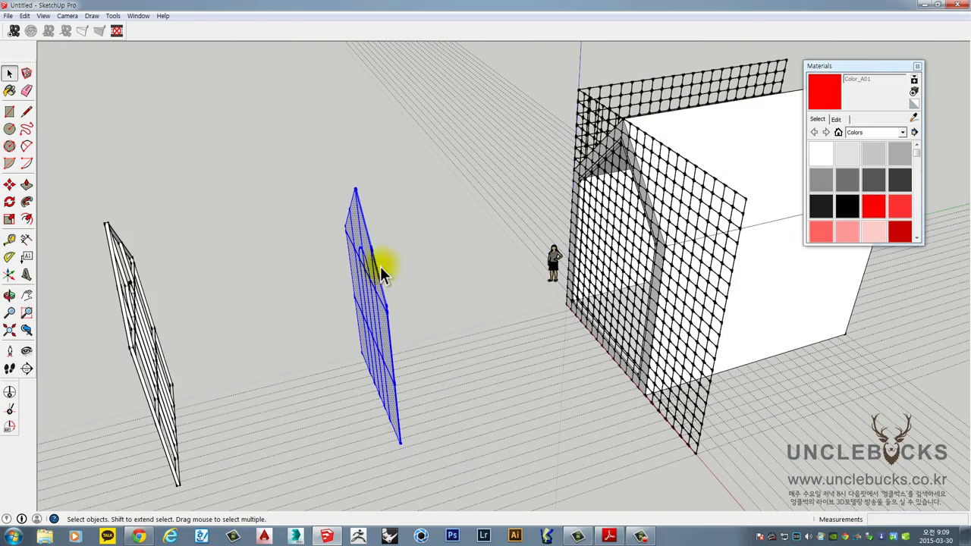
right_click(358, 230)
click(392, 318)
Examine the material collections that are available alongside the Colors collection
middle_drag(391, 320, 364, 334)
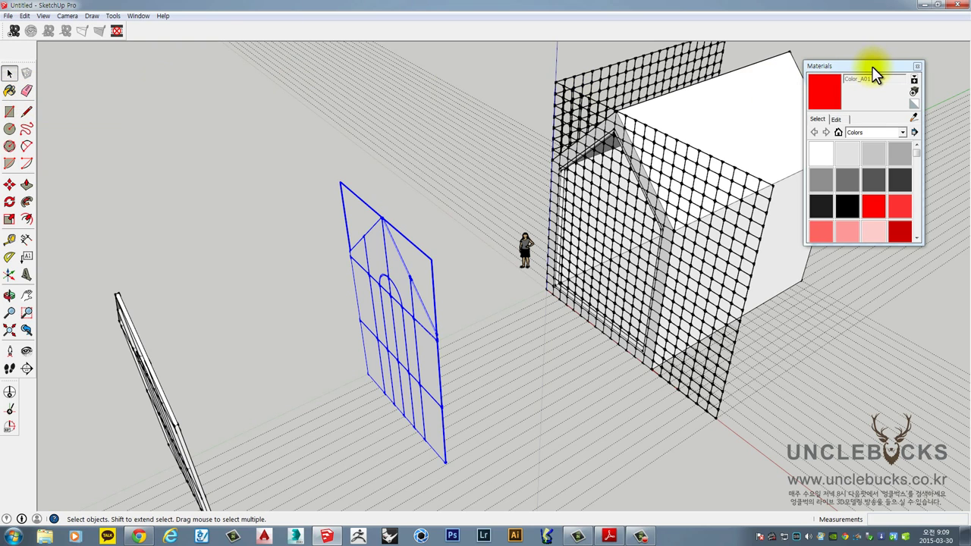
drag(873, 66, 838, 61)
click(138, 15)
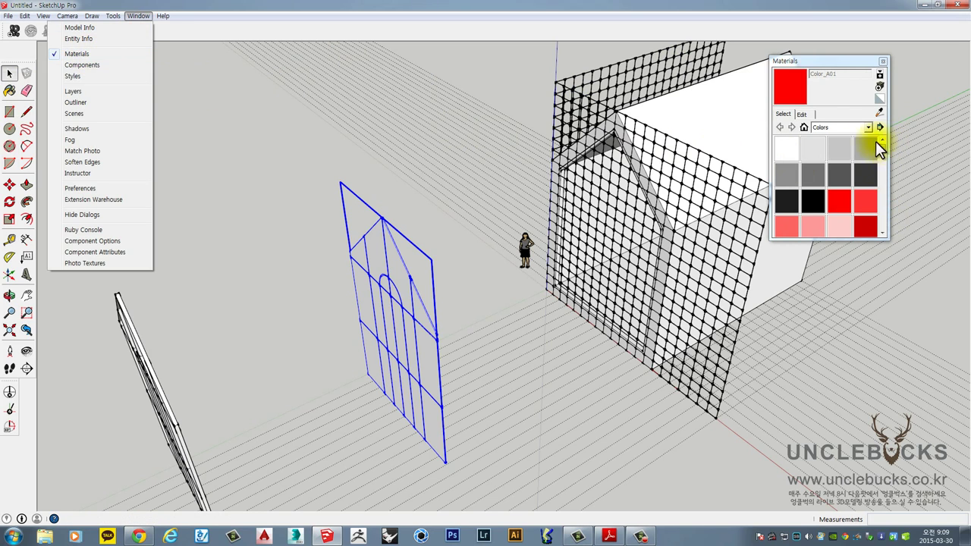
click(830, 127)
click(833, 128)
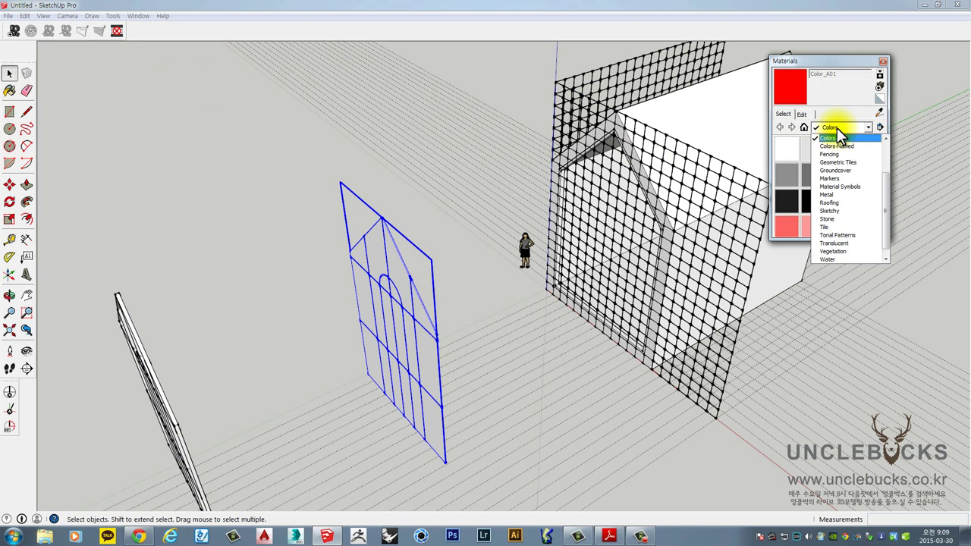
click(839, 125)
click(838, 126)
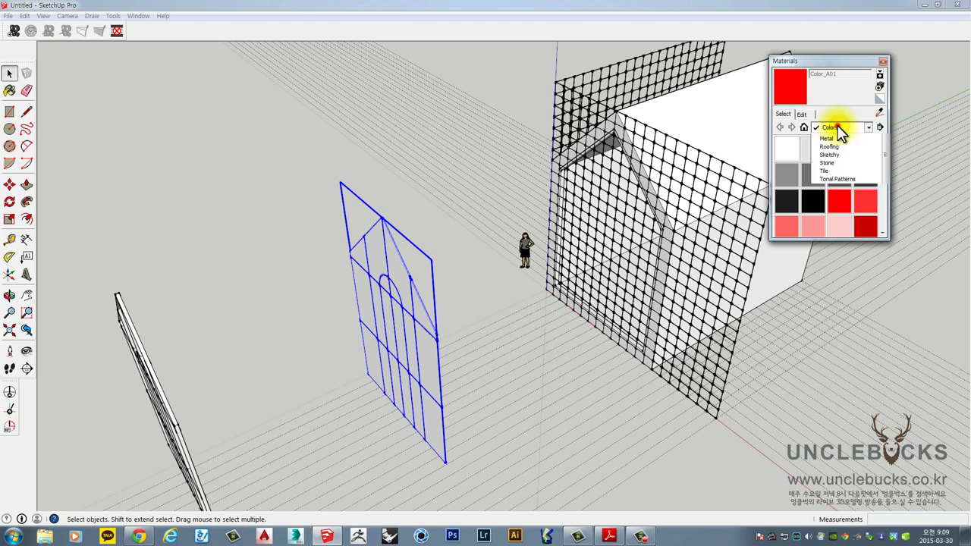
click(839, 126)
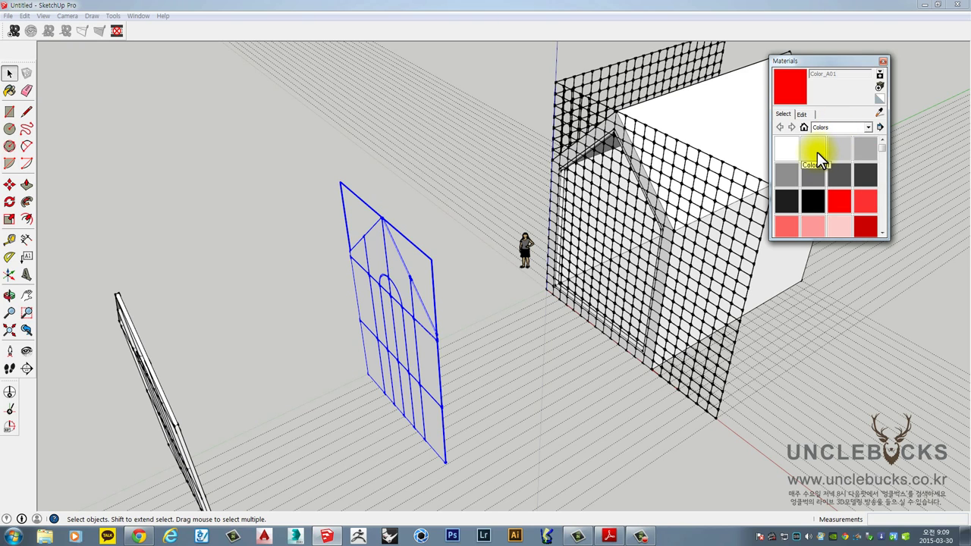
click(818, 144)
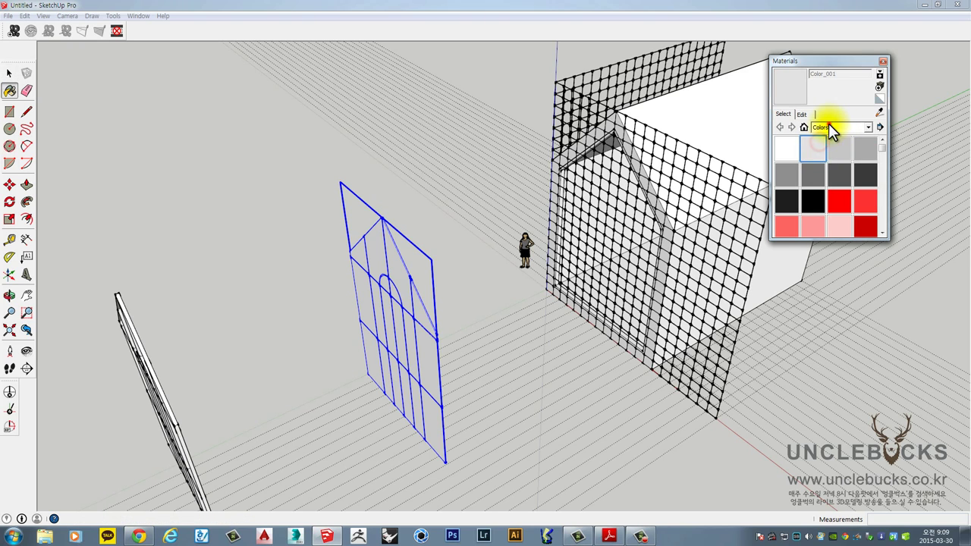
click(830, 128)
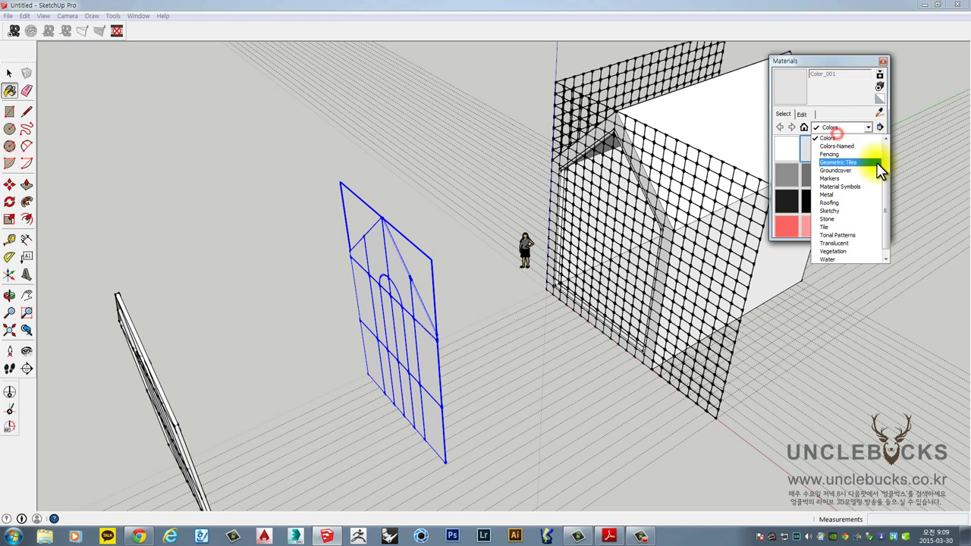
Paint the glass pane group with the light cyan Color_H04 from the Colors collection
click(782, 151)
drag(882, 144, 883, 193)
click(787, 173)
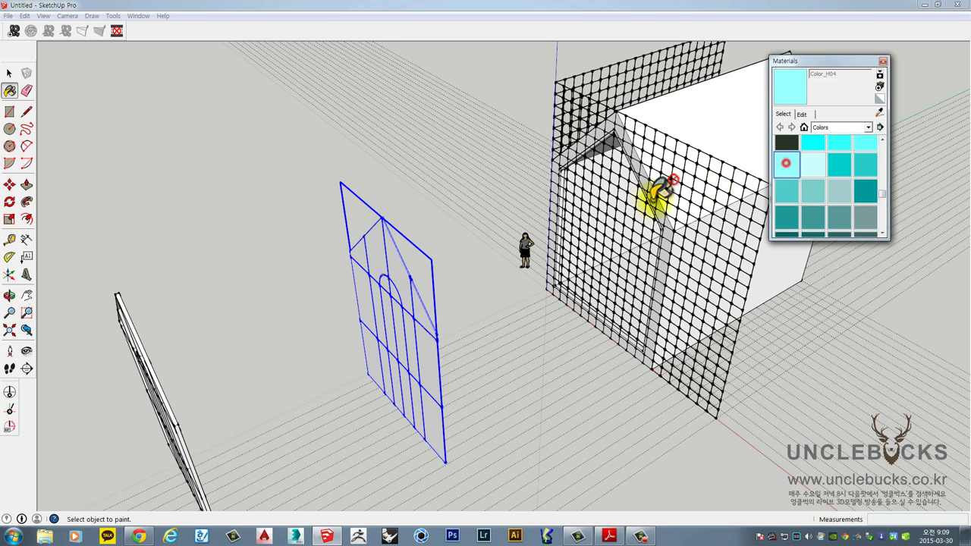
click(398, 252)
mouse_move(412, 271)
middle_down()
mouse_move(412, 119)
mouse_move(379, 141)
middle_up()
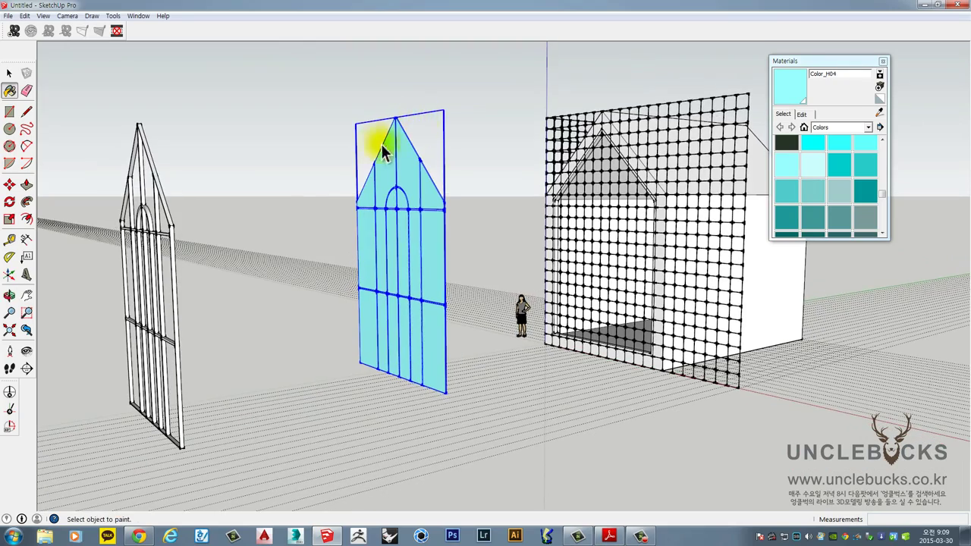
key(space)
click(366, 145)
middle_drag(389, 217, 355, 270)
scroll(406, 236, up, 4)
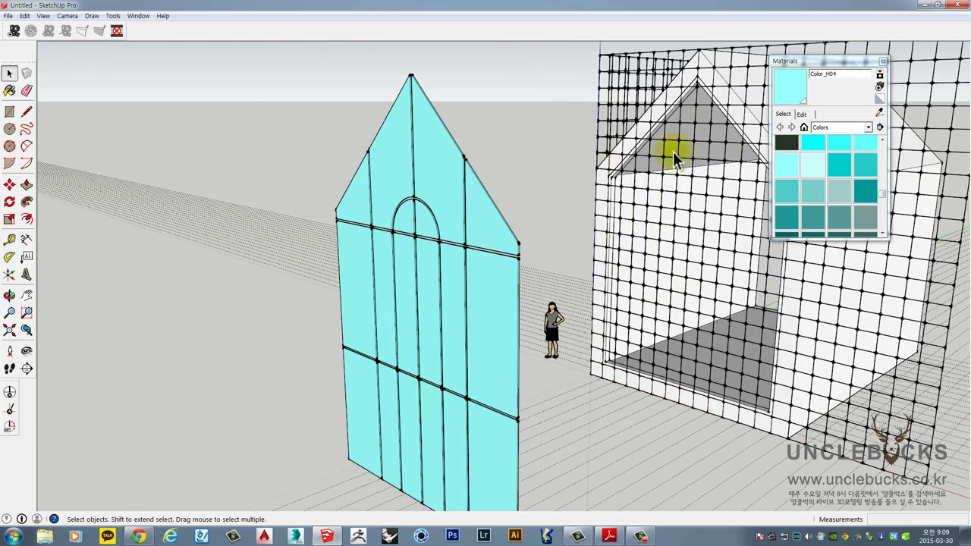
Switch the material browser to the In Model collection, looking at the Materials folder overview on the way
click(832, 126)
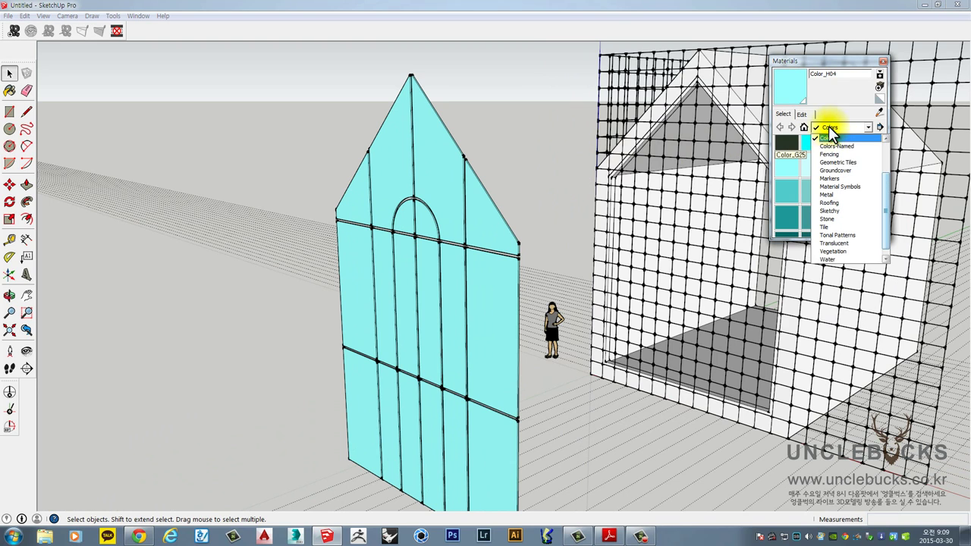
drag(885, 196, 886, 152)
click(831, 137)
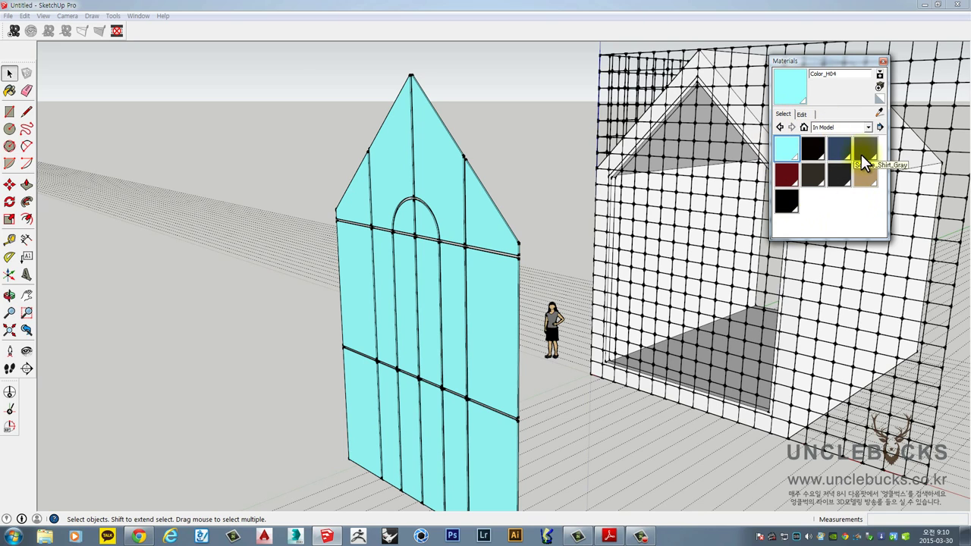
click(845, 129)
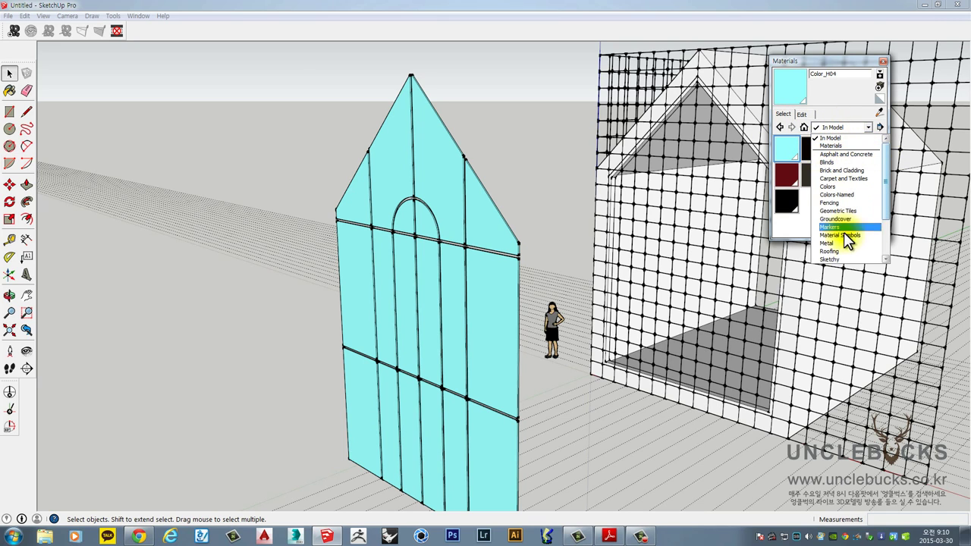
click(831, 145)
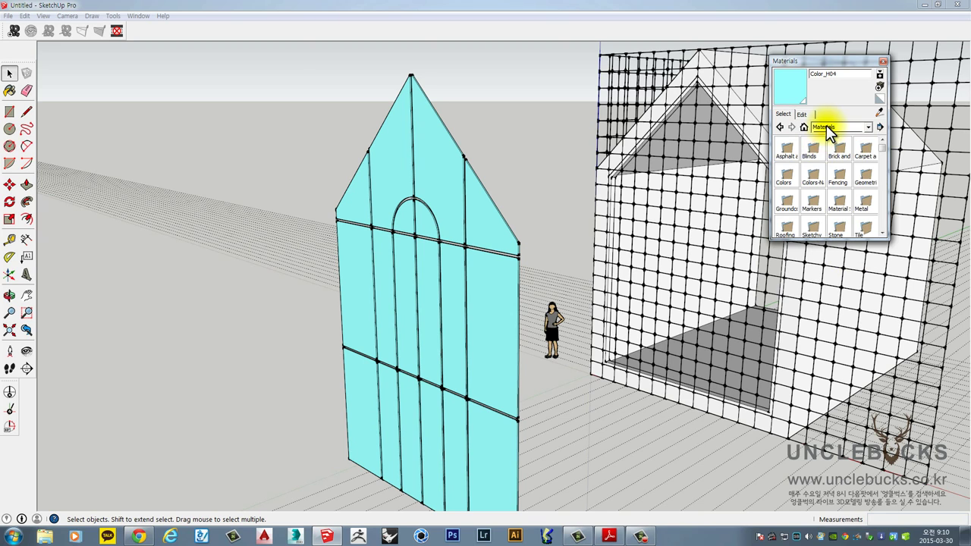
click(833, 128)
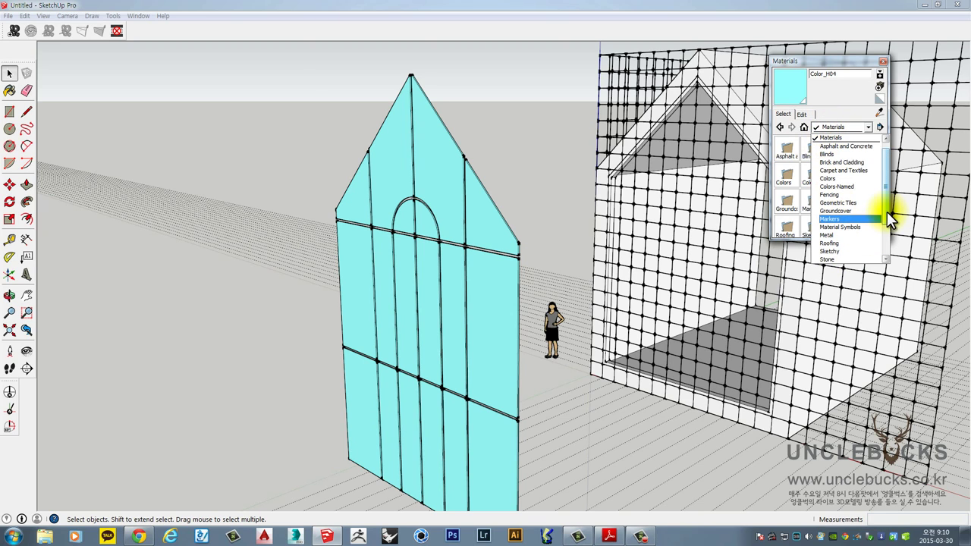
scroll(887, 212, up, 1)
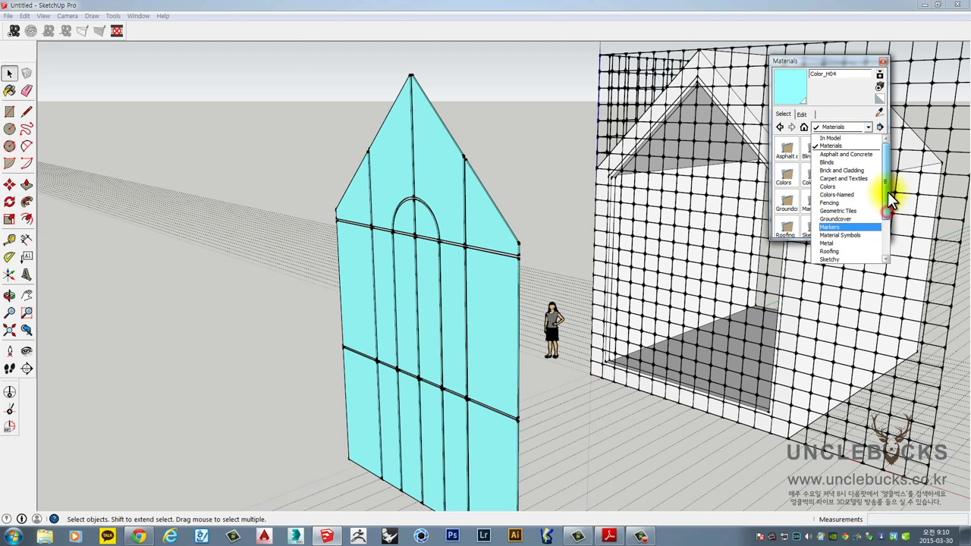
click(832, 138)
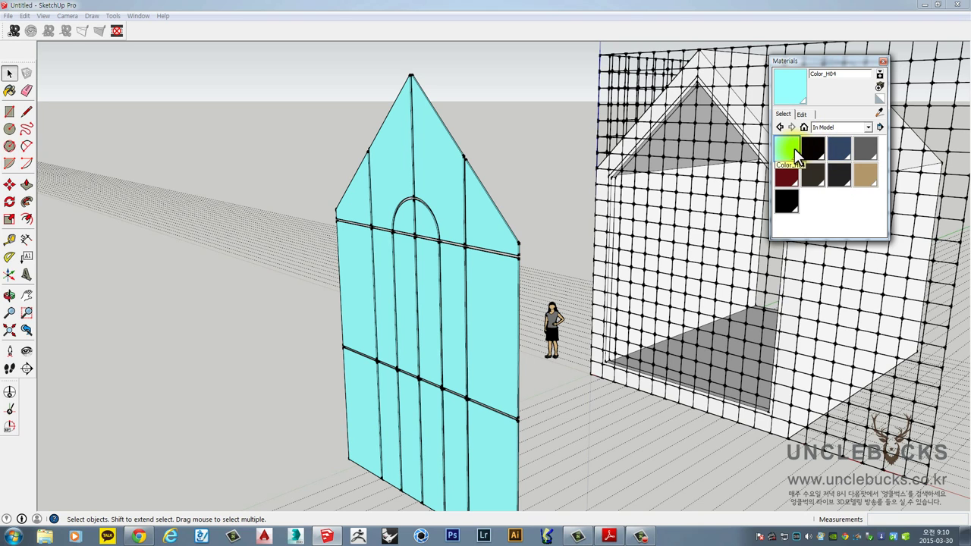
Apply Color_H04 from the In Model collection to the glass pane group and clear the selection
click(794, 148)
click(406, 144)
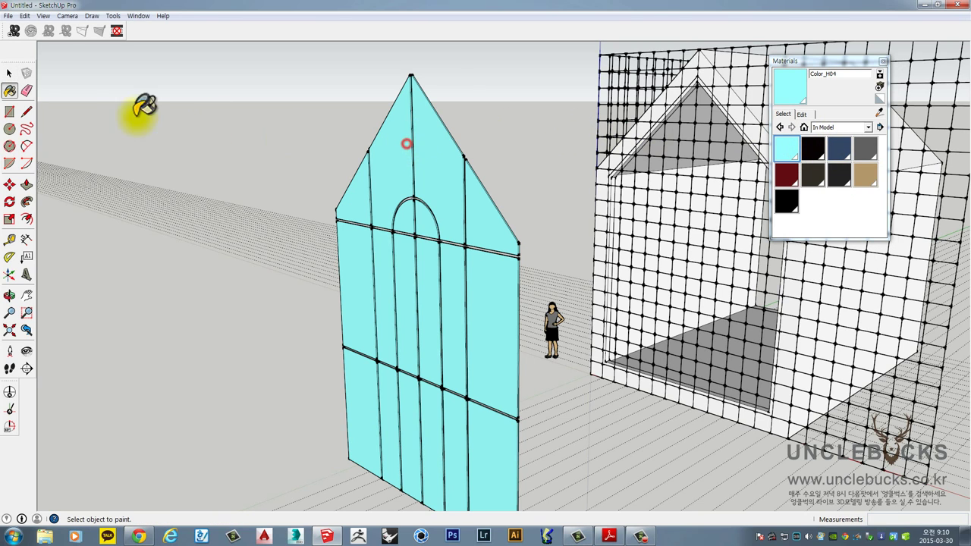
click(9, 73)
click(329, 82)
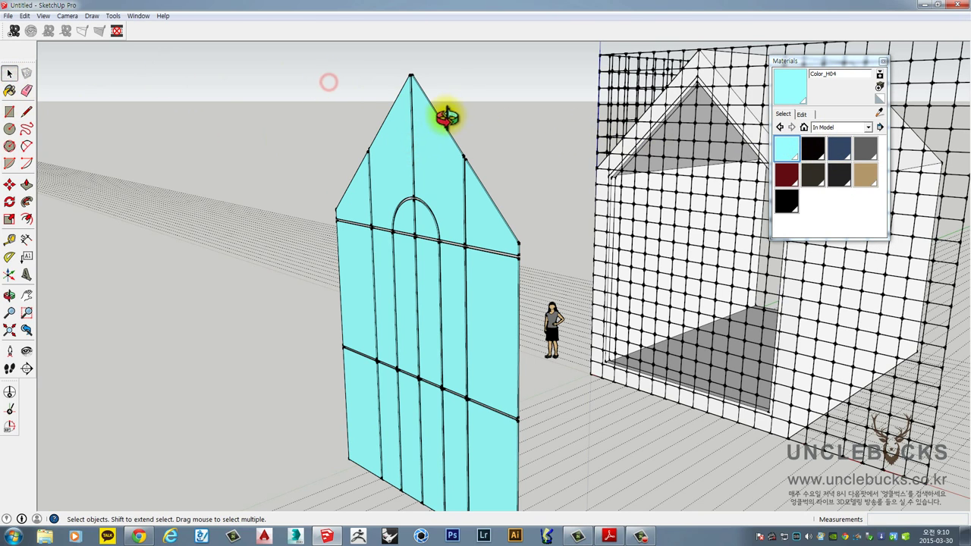
mouse_move(446, 116)
middle_down()
mouse_move(481, 98)
mouse_move(443, 114)
middle_up()
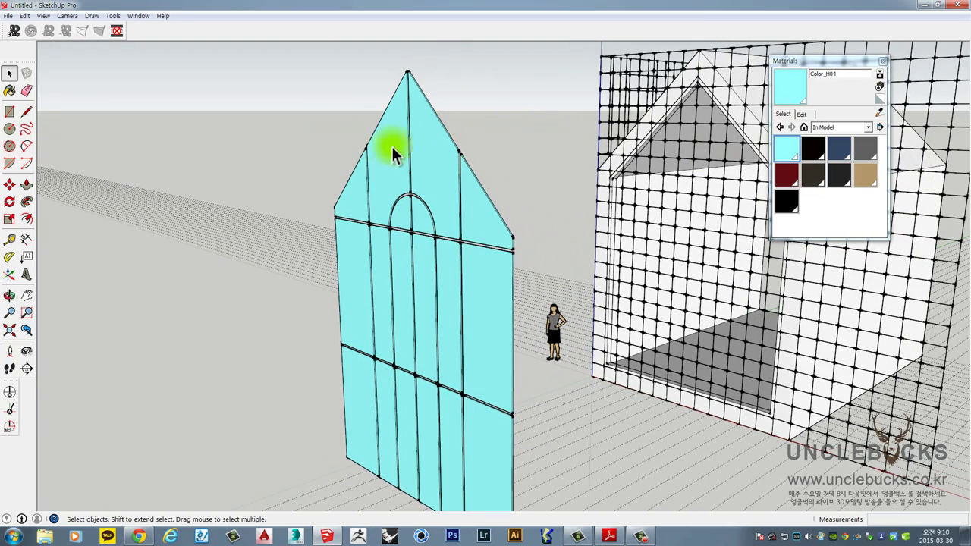
Set the opacity of the glass material Color_H04 to 20
click(808, 113)
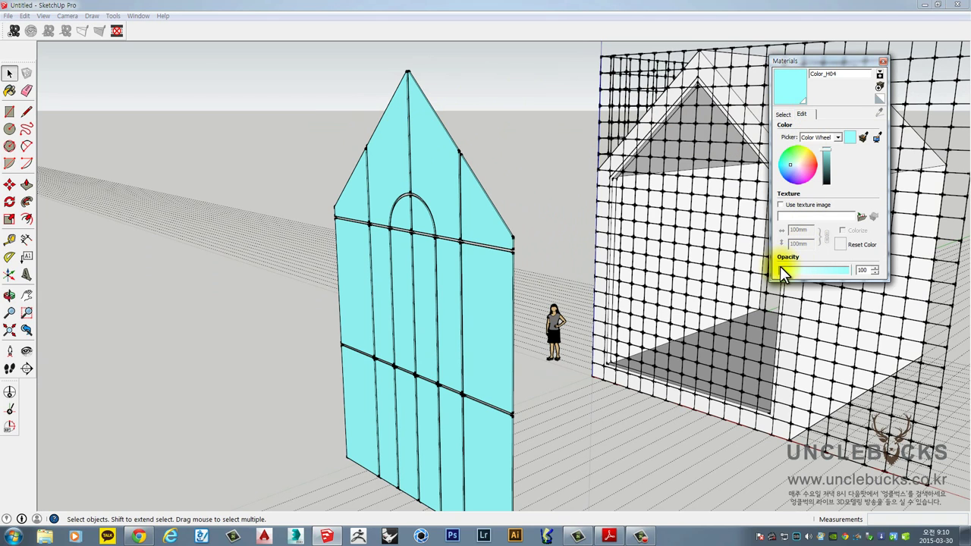
double_click(866, 270)
text(20)
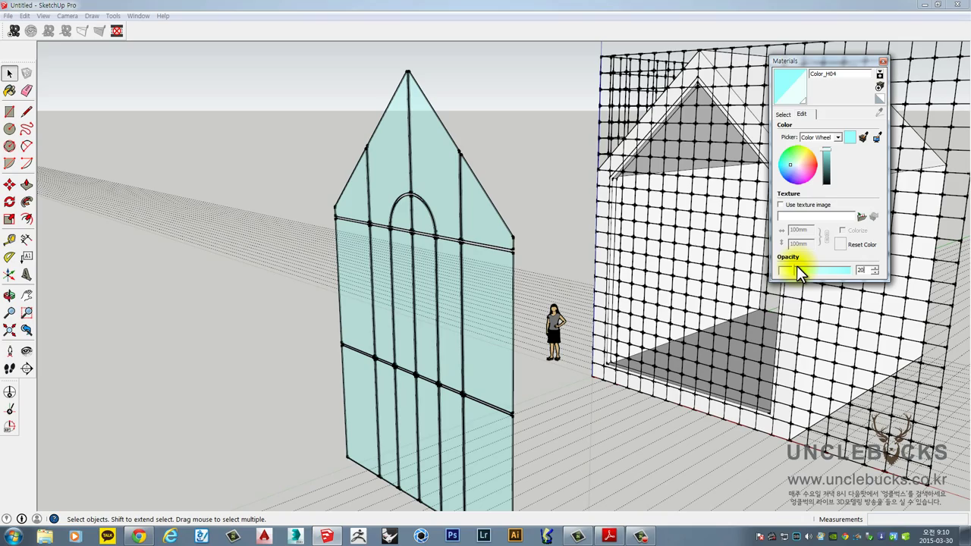
middle_drag(313, 167, 505, 122)
Move the window frame group across the ground to stand roughly at the glass pane group
click(469, 210)
scroll(349, 404, up, 3)
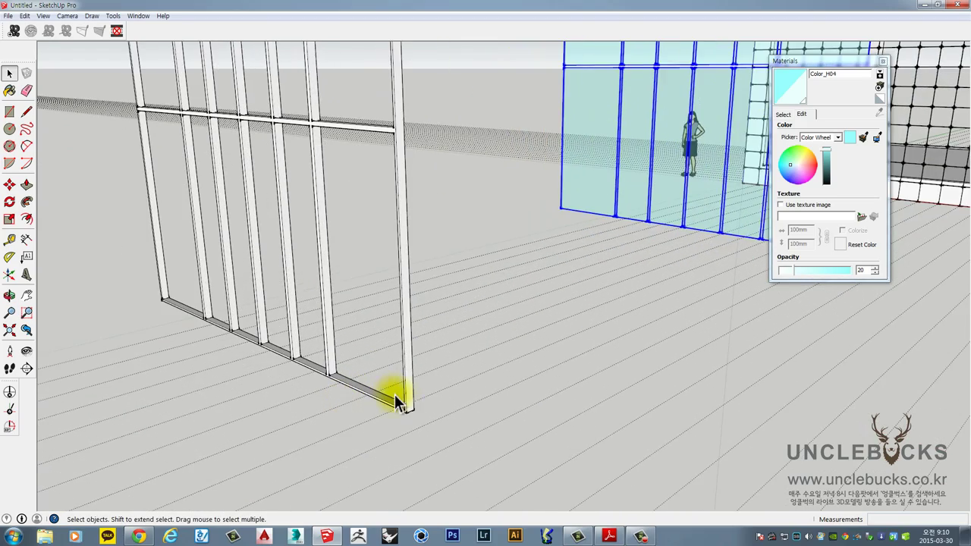
click(410, 397)
scroll(409, 397, up, 4)
key(m)
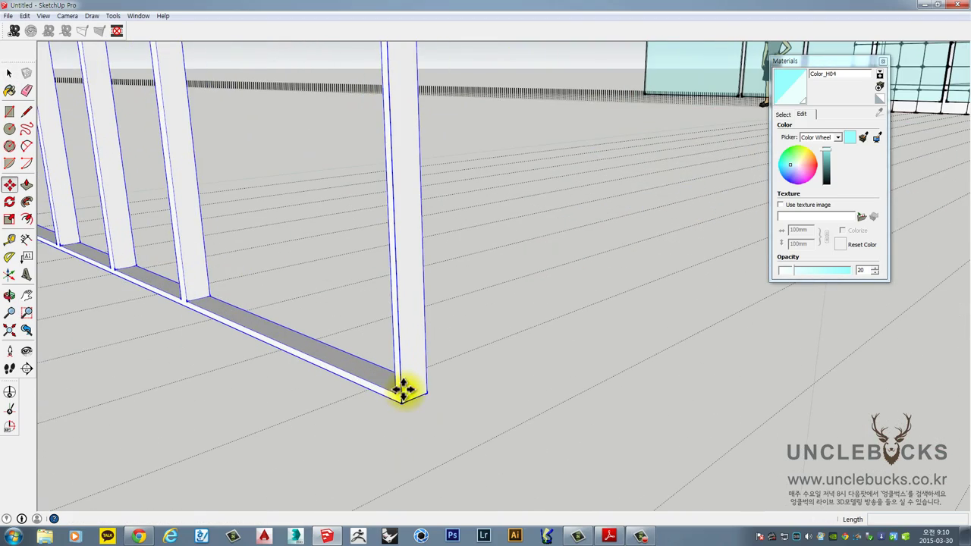
click(397, 393)
scroll(468, 319, down, 2)
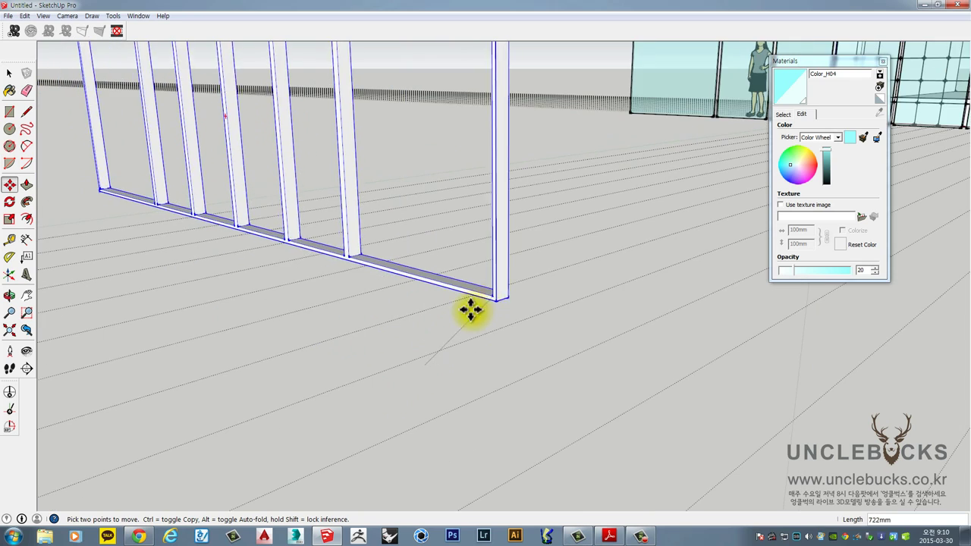
key(Escape)
scroll(387, 417, up, 4)
middle_drag(383, 424, 307, 370)
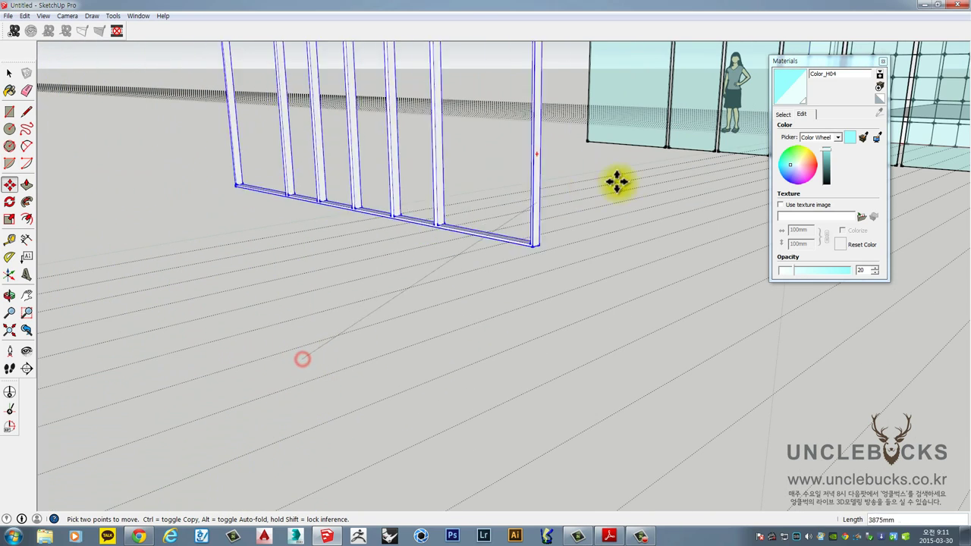
middle_drag(678, 158, 223, 410)
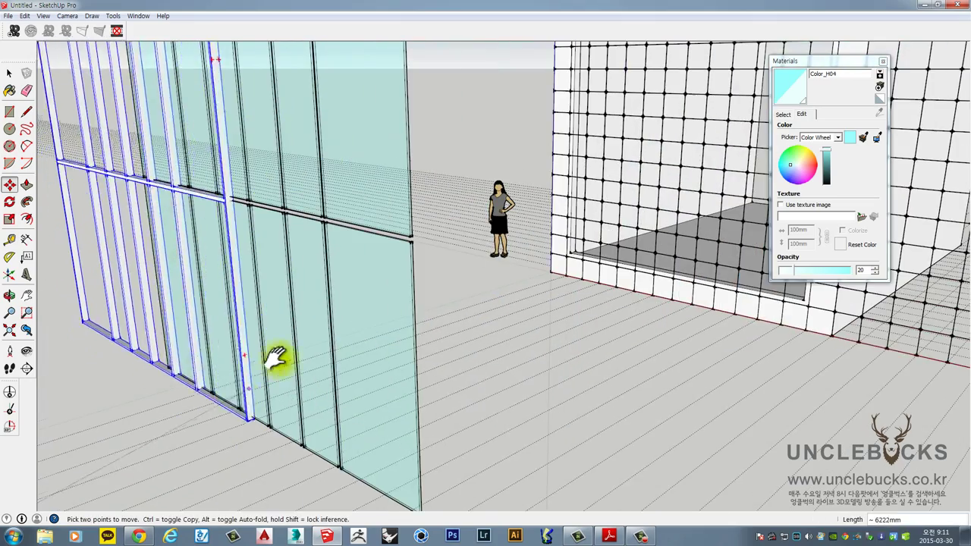
middle_drag(276, 357, 450, 374)
scroll(534, 410, up, 2)
middle_drag(658, 392, 695, 386)
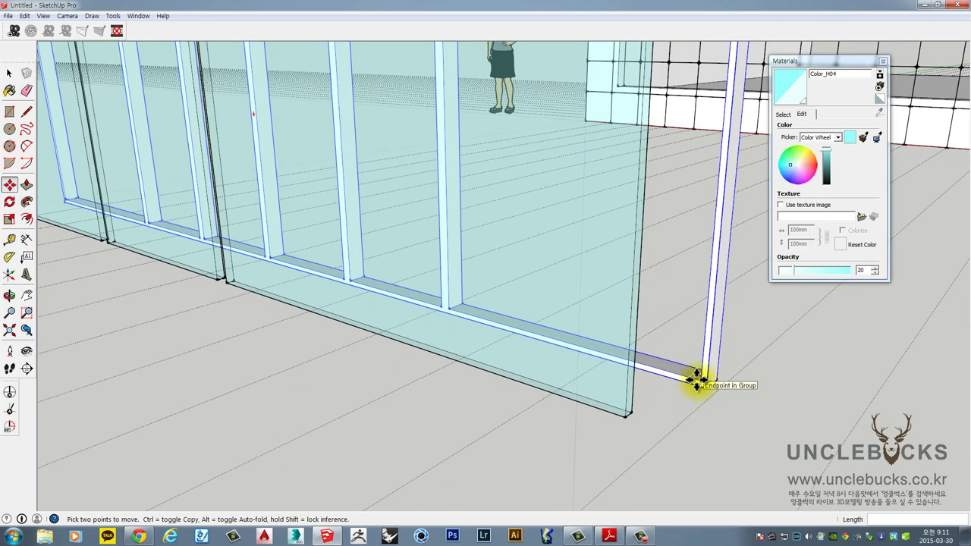
Move the frame group by its inner bottom corner onto the matching bottom corner of the glass panes
scroll(697, 379, up, 4)
click(701, 376)
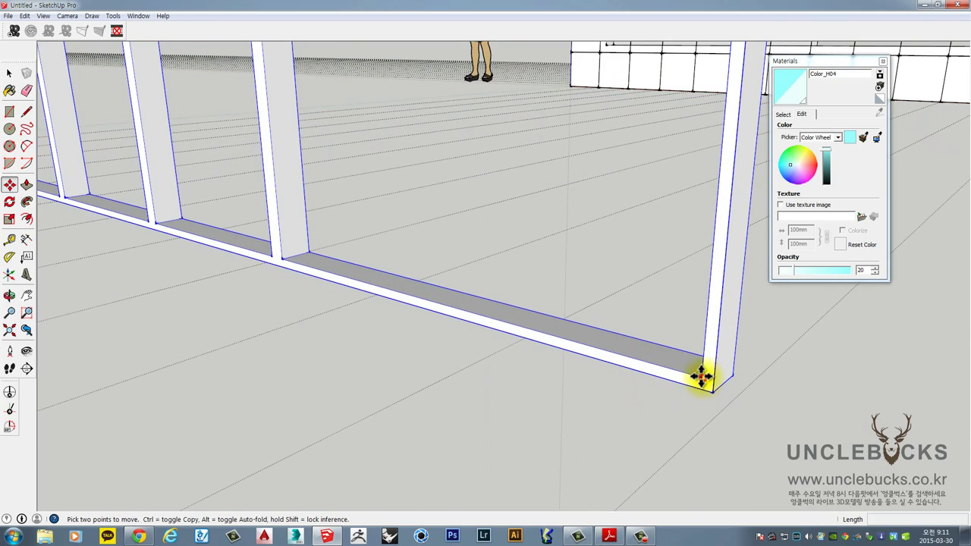
scroll(701, 376, down, 2)
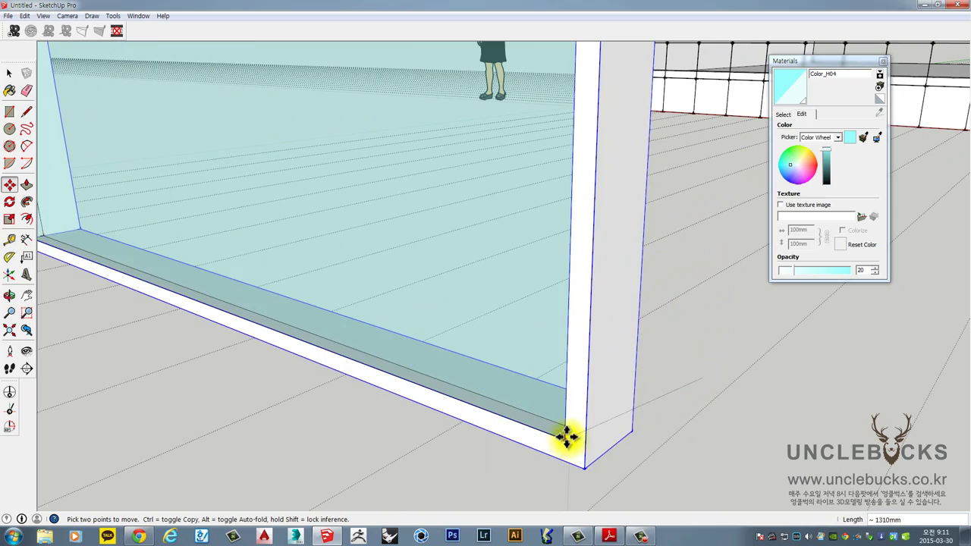
scroll(567, 438, down, 2)
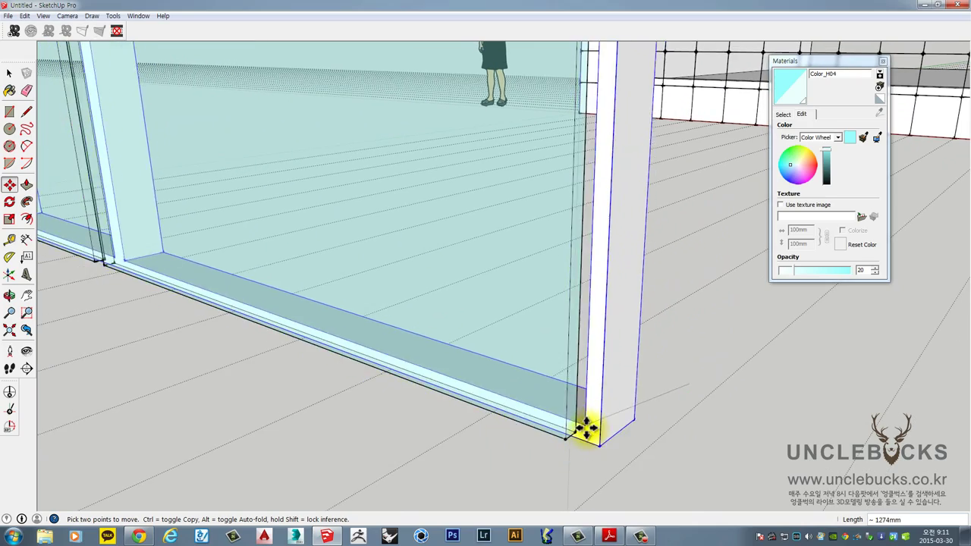
middle_drag(586, 430, 529, 460)
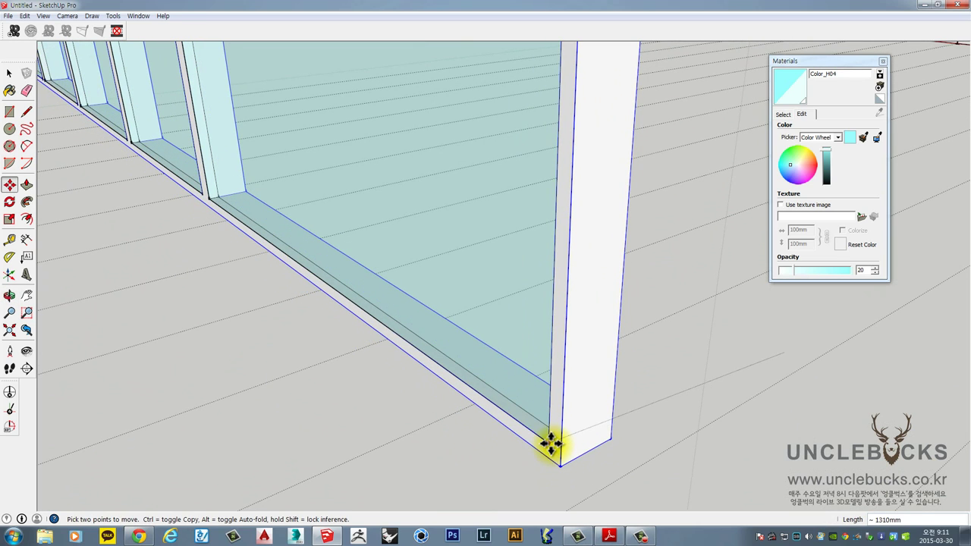
click(550, 443)
middle_drag(416, 412, 666, 393)
middle_drag(576, 392, 564, 366)
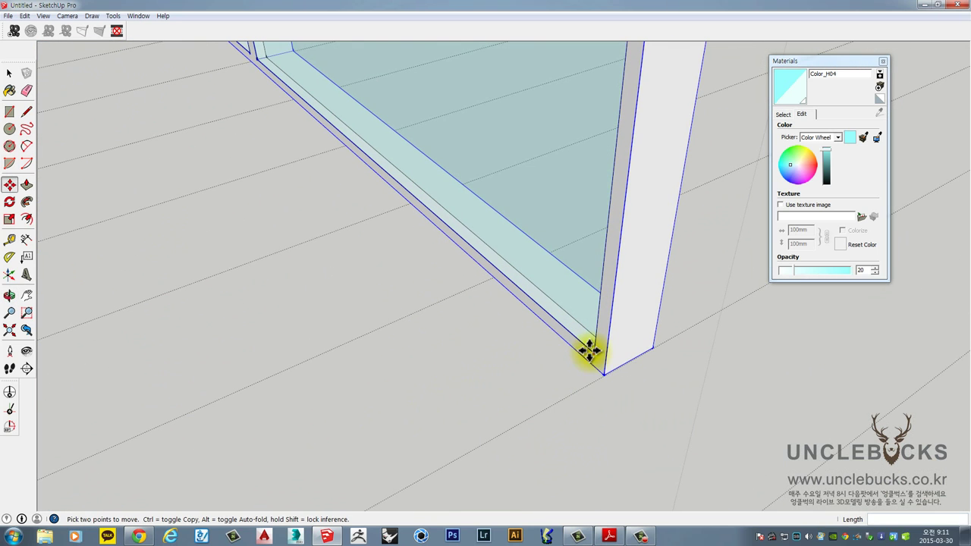
Move the glass pane group 40 mm along the green axis into the depth of the window frame
key(space)
click(540, 362)
click(540, 362)
click(573, 312)
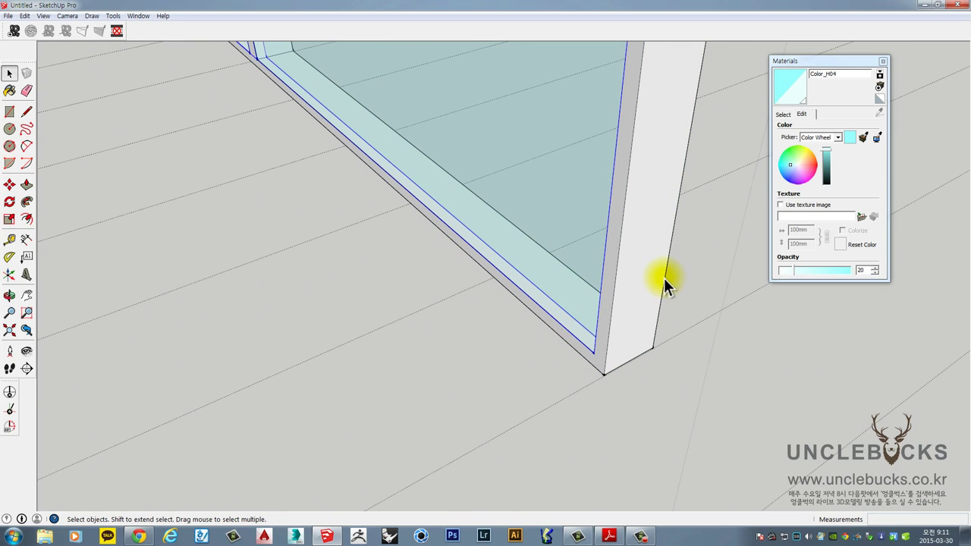
middle_drag(505, 235, 485, 353)
key(m)
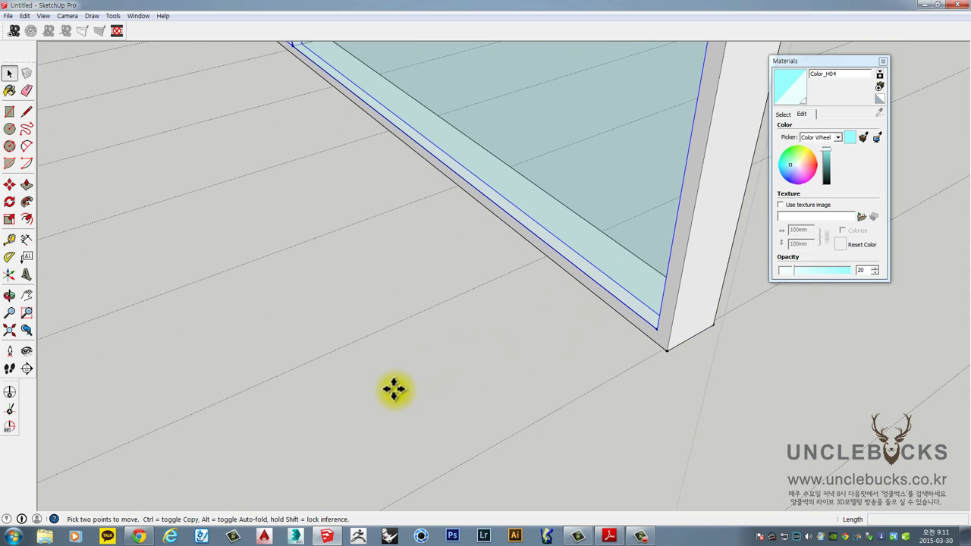
click(383, 403)
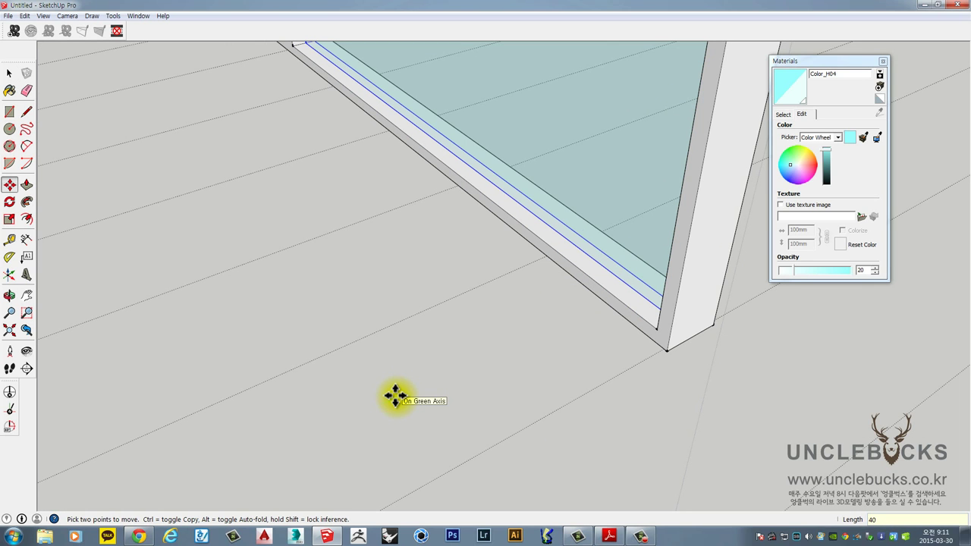
Select the window frame and glass panes together and move them along the green axis into the house's gable opening
middle_drag(396, 396, 450, 357)
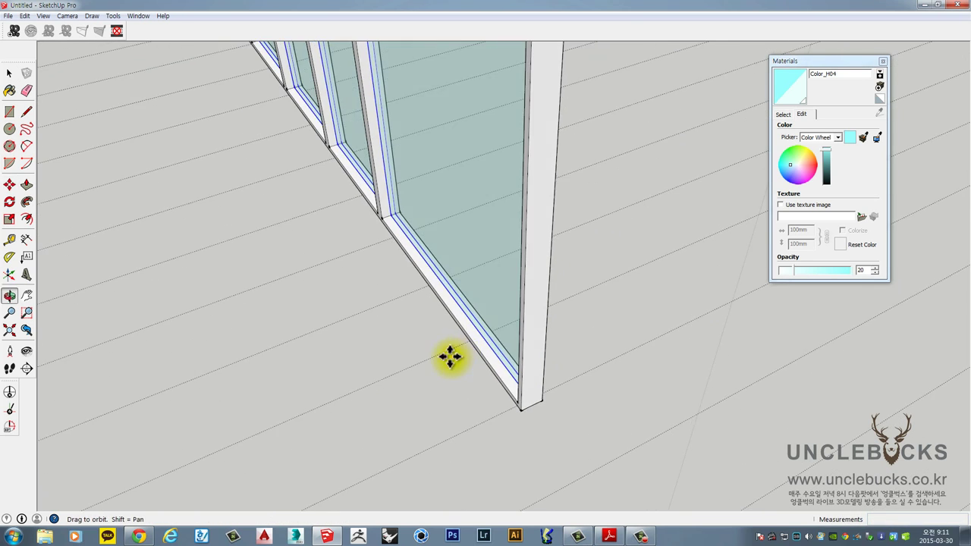
key(space)
click(381, 208)
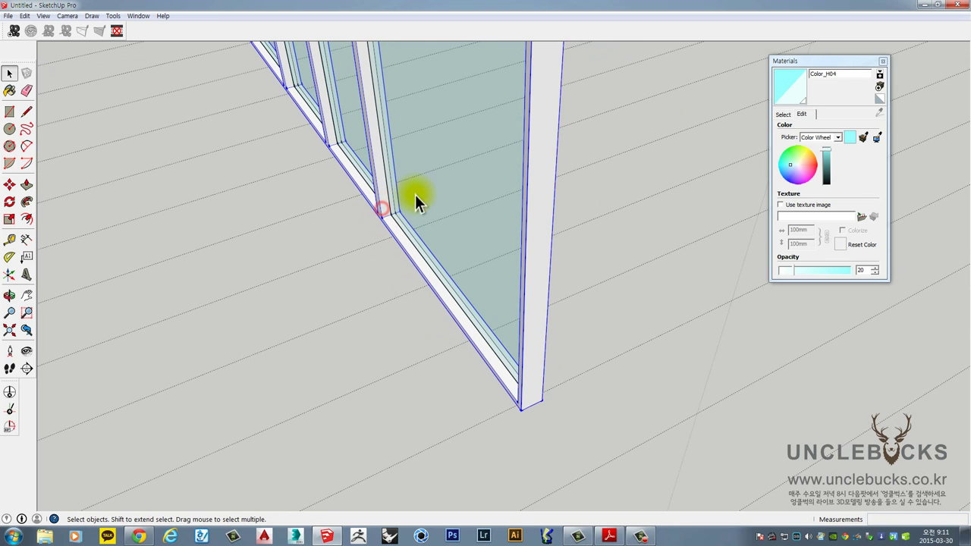
scroll(508, 222, down, 2)
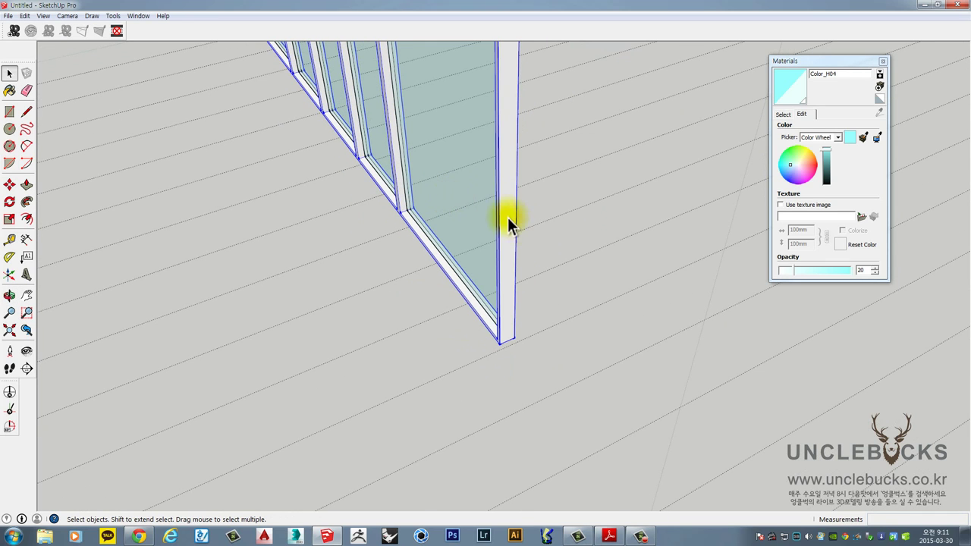
click(484, 259)
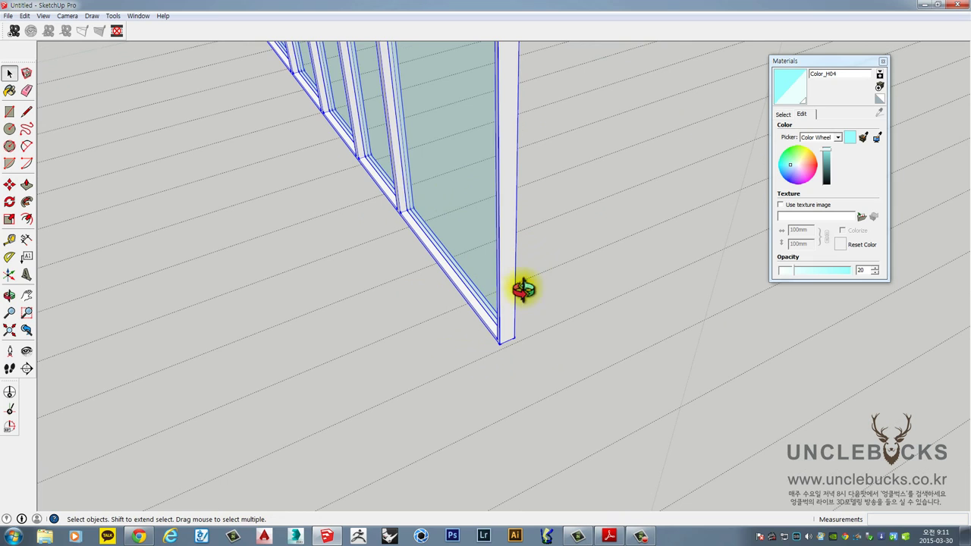
middle_drag(522, 289, 499, 339)
key(m)
click(498, 342)
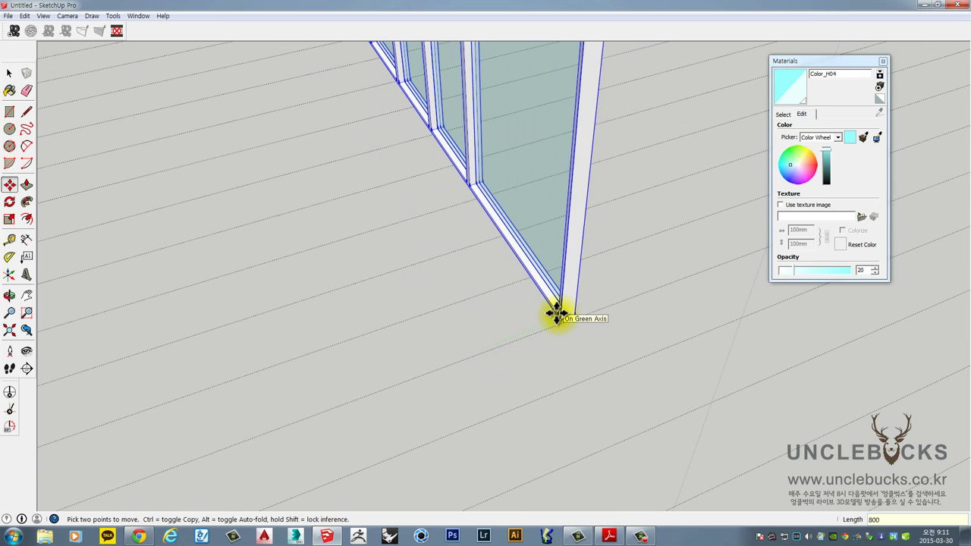
key(Return)
scroll(556, 313, down, 5)
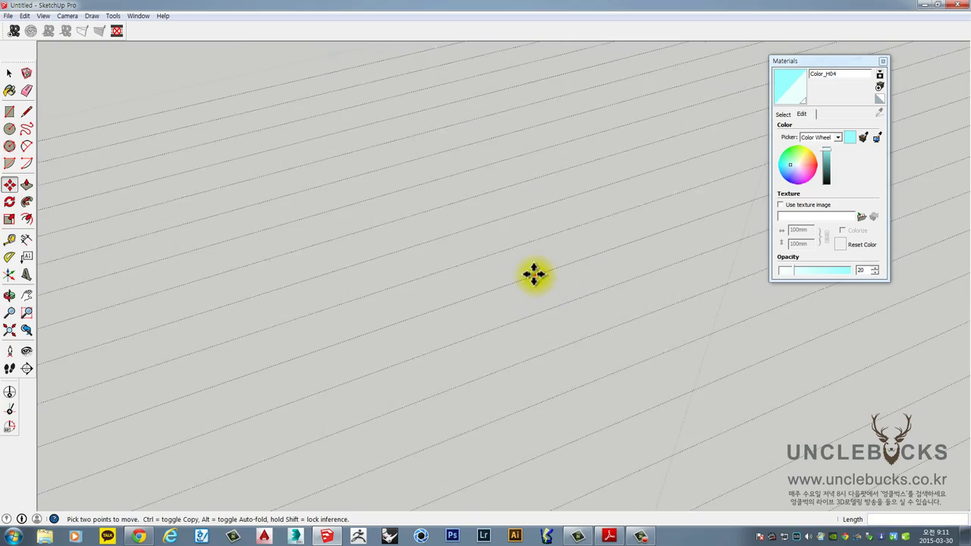
Move the frame and glass assembly so its front sits flush with the wall face around the opening
middle_drag(547, 266, 563, 287)
scroll(563, 287, up, 10)
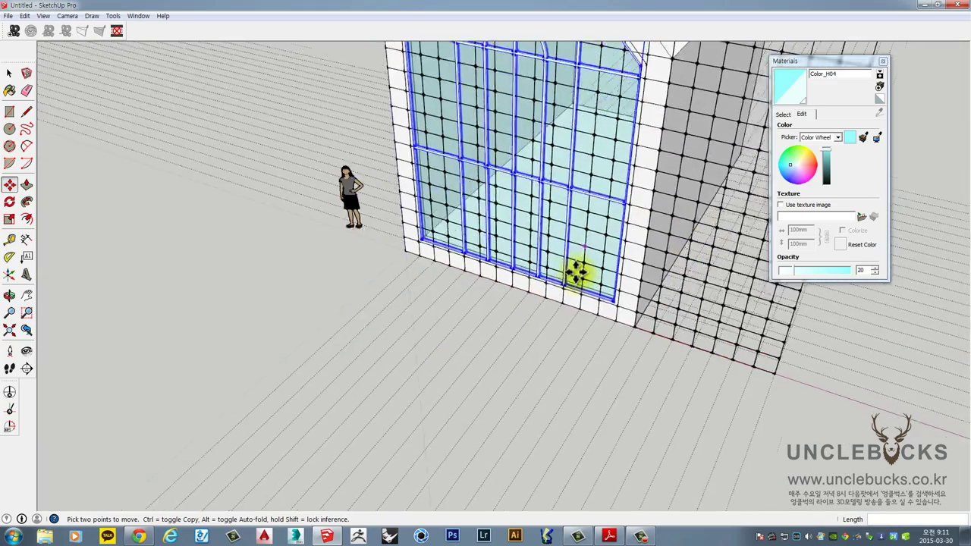
scroll(617, 278, up, 3)
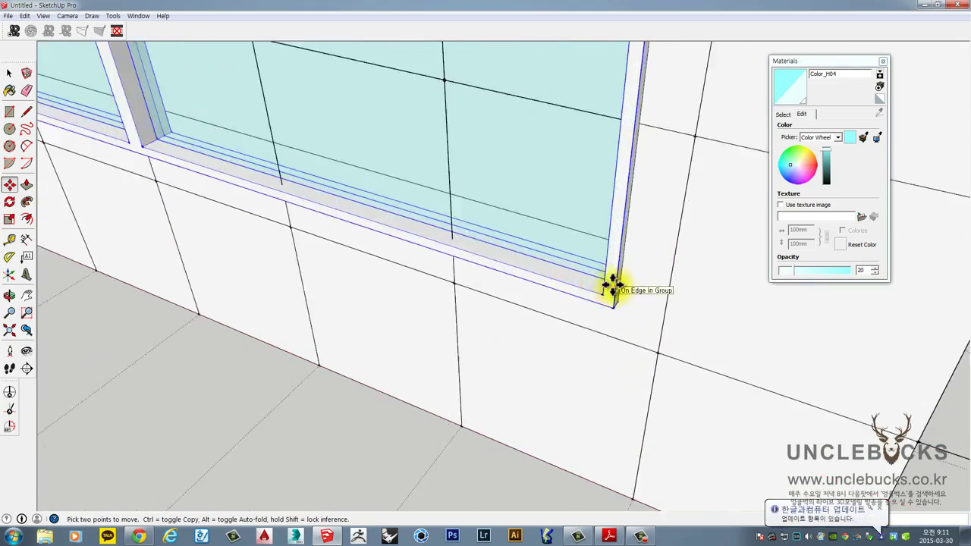
middle_drag(612, 282, 403, 255)
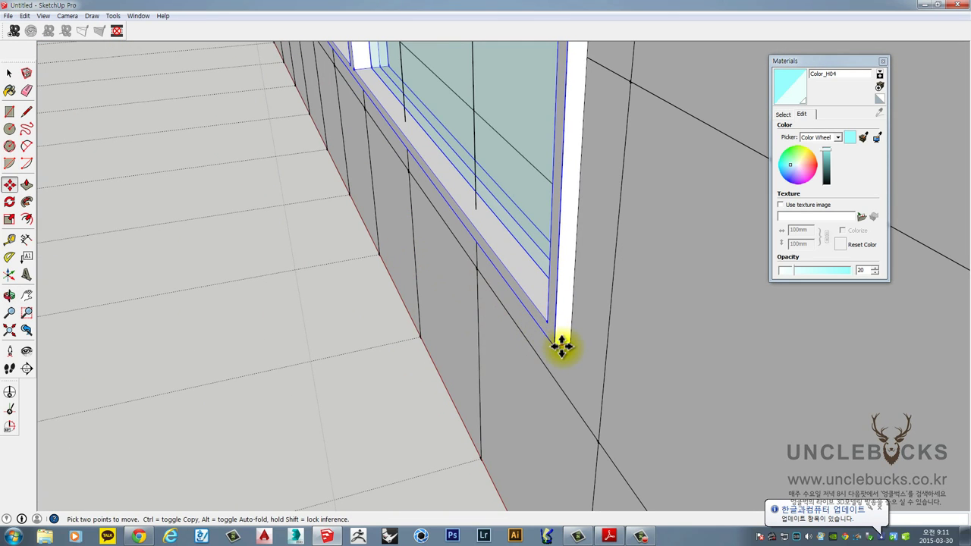
scroll(557, 343, down, 3)
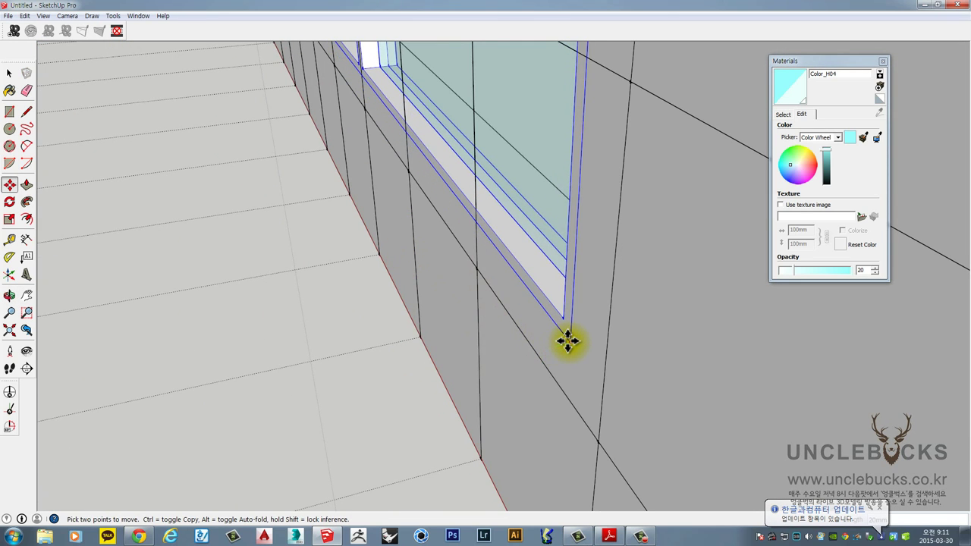
Clear the selection and examine how the window's lower corner sits in the wall opening
middle_drag(568, 340, 520, 338)
key(space)
click(377, 285)
scroll(378, 280, down, 2)
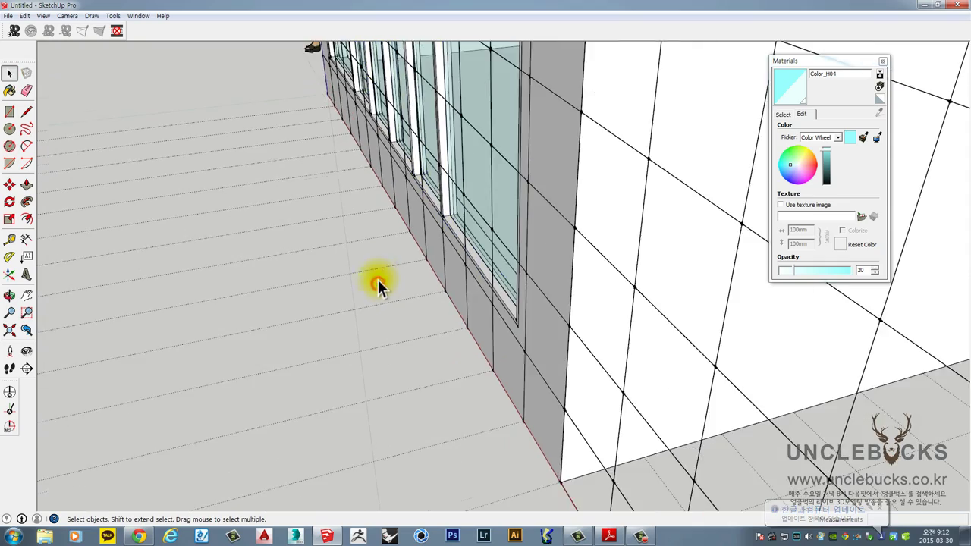
middle_drag(390, 266, 600, 345)
scroll(554, 303, down, 3)
scroll(552, 316, up, 1)
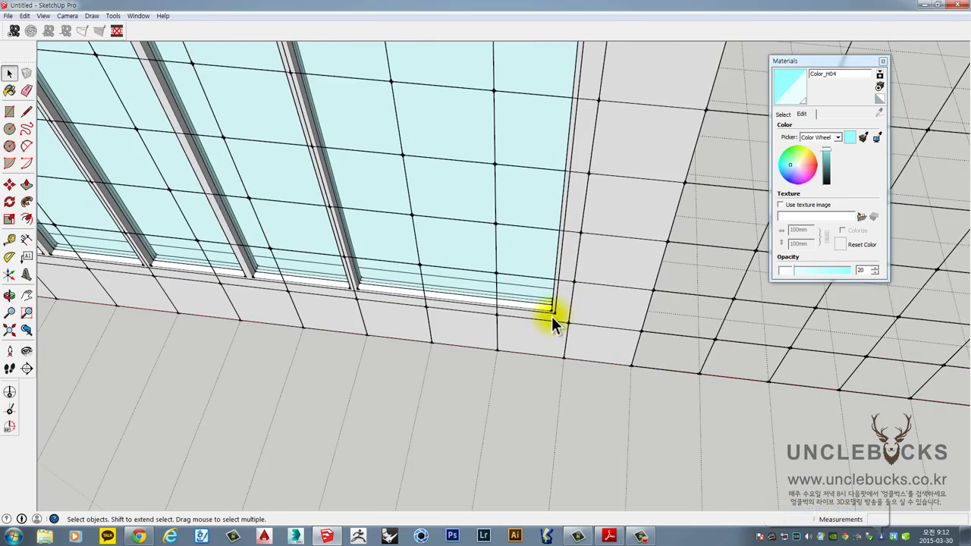
scroll(547, 299, up, 3)
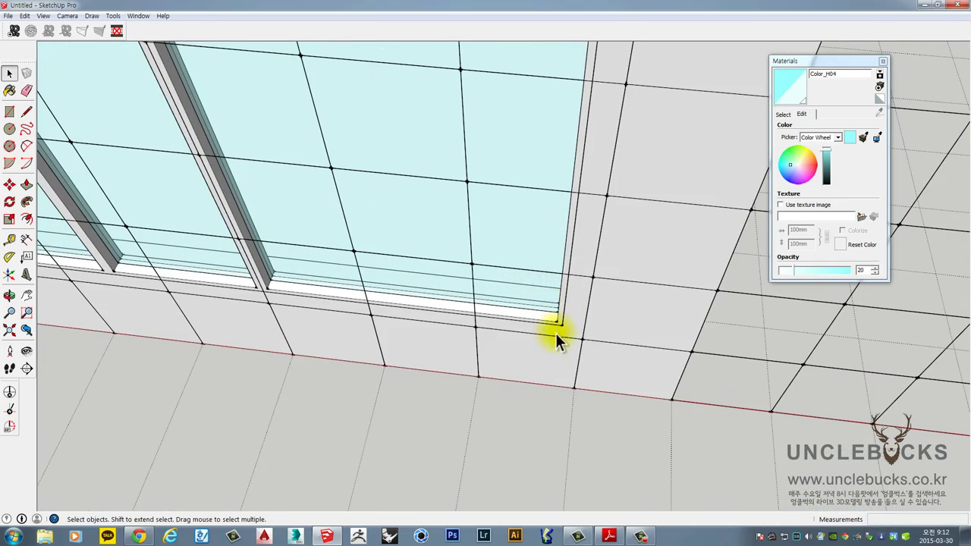
scroll(524, 419, down, 8)
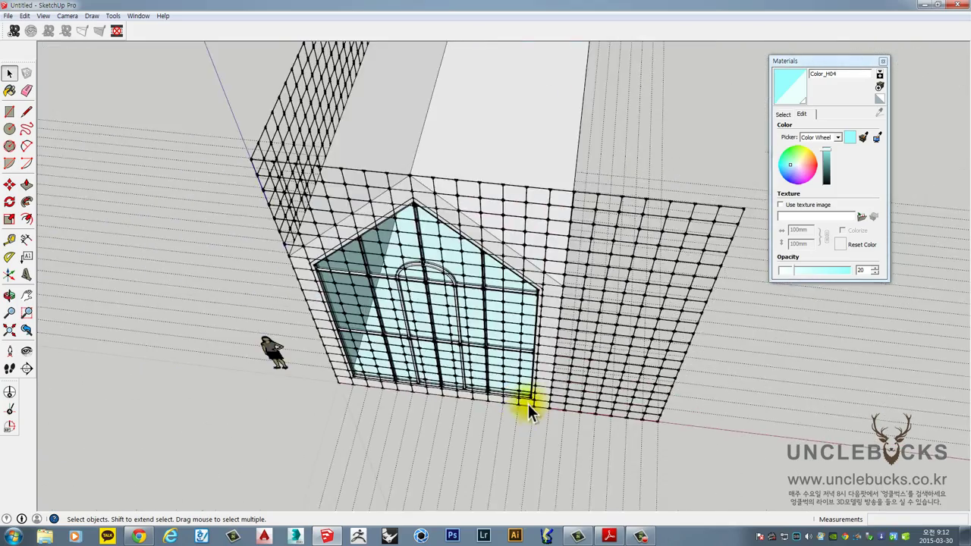
Unlock the grid group covering the gable front and delete it
middle_drag(528, 404, 583, 137)
click(575, 136)
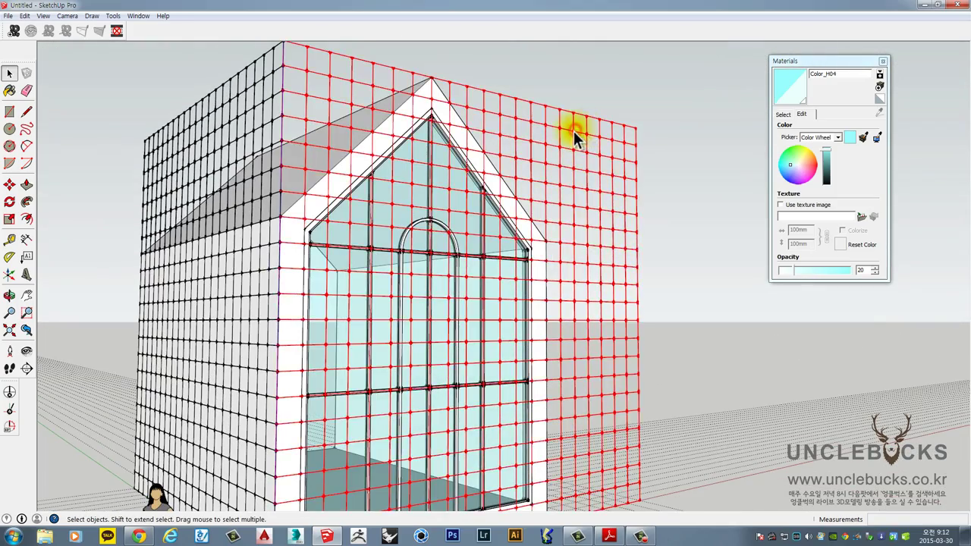
right_click(574, 135)
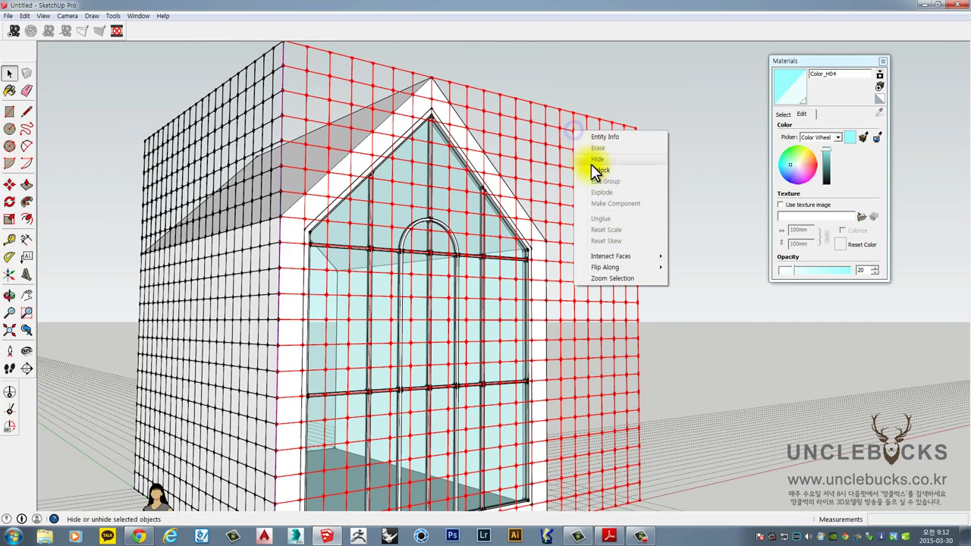
click(593, 163)
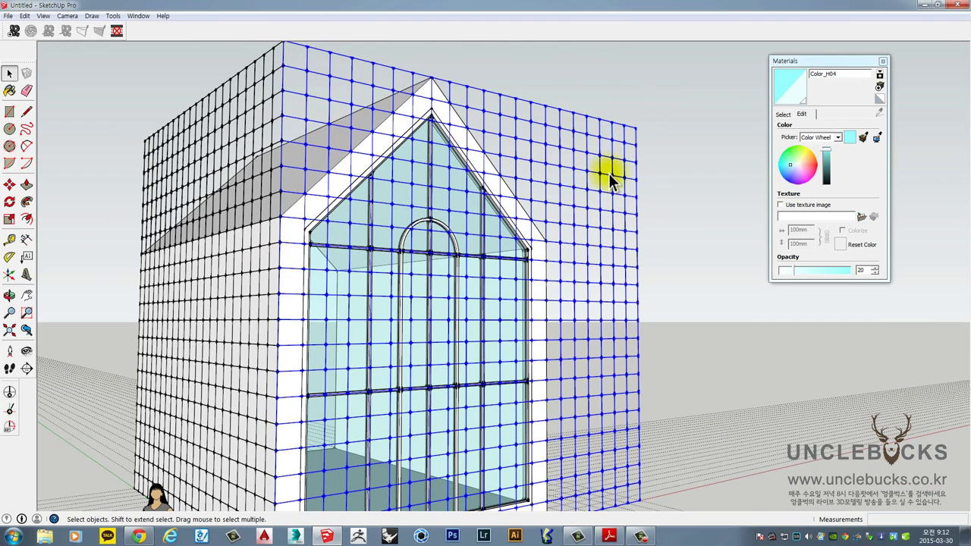
key(Delete)
Delete the guide lines running across the ground in both directions
scroll(608, 174, down, 4)
middle_drag(609, 174, 480, 332)
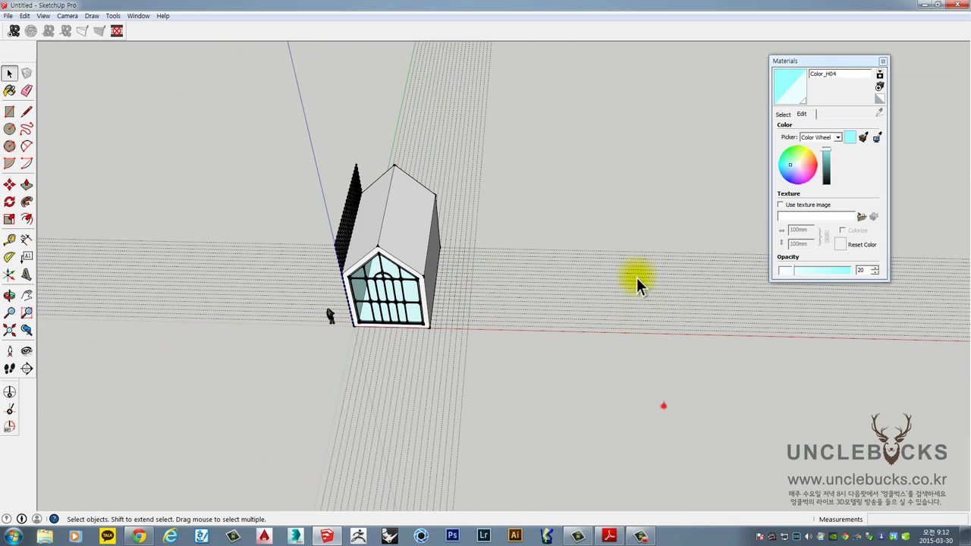
key(Delete)
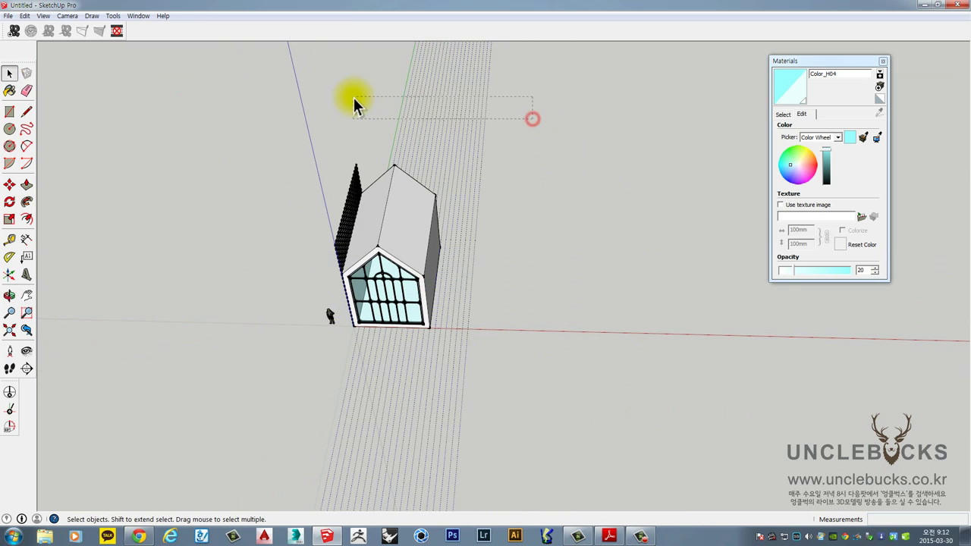
middle_drag(353, 97, 418, 255)
Select the grid on the side wall and examine the window fitted in the gable front
scroll(326, 290, up, 8)
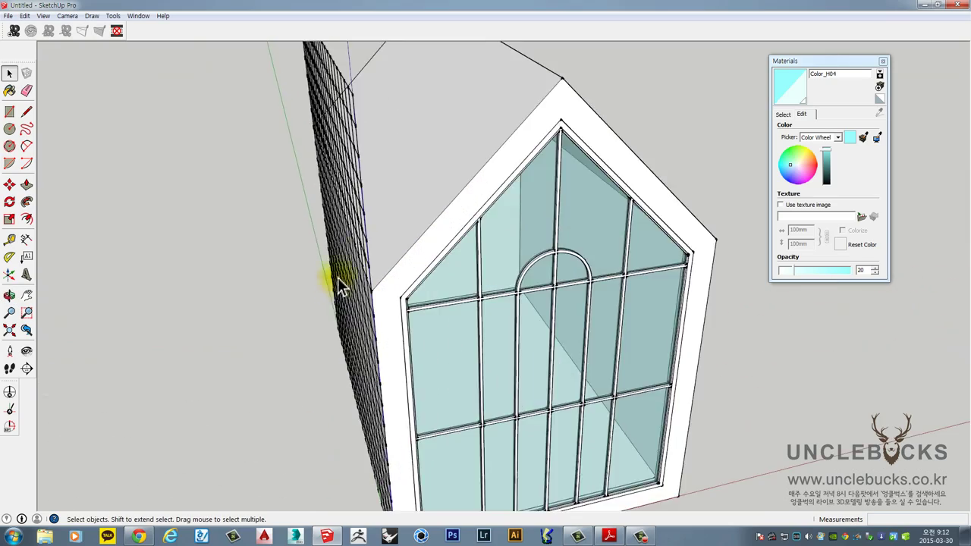
middle_drag(339, 287, 536, 131)
click(478, 60)
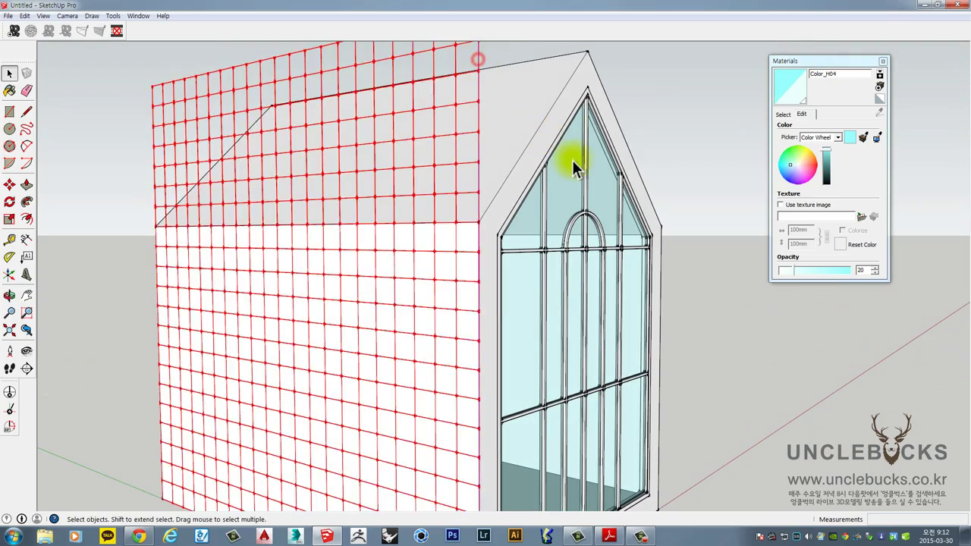
middle_drag(572, 160, 390, 145)
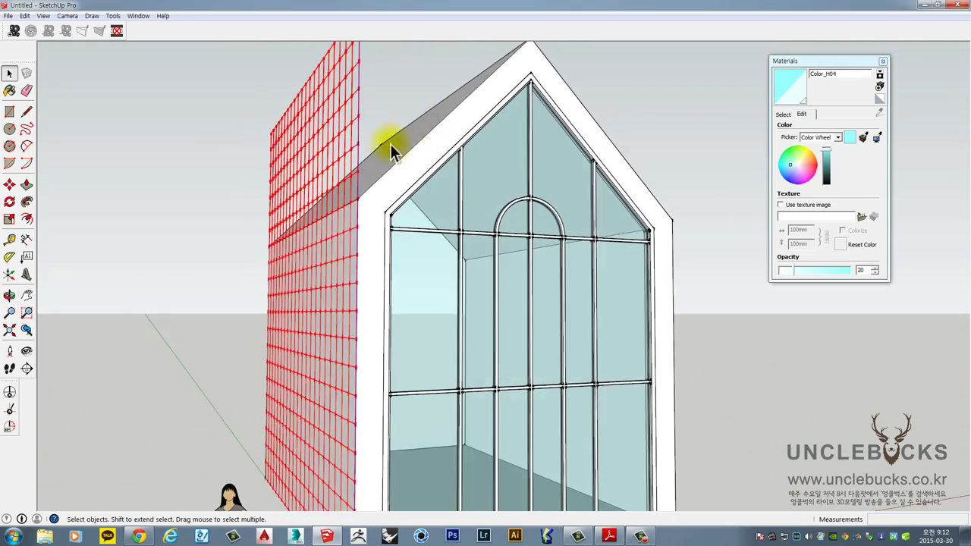
scroll(260, 225, up, 5)
scroll(363, 246, down, 3)
middle_drag(392, 250, 412, 255)
scroll(397, 384, up, 8)
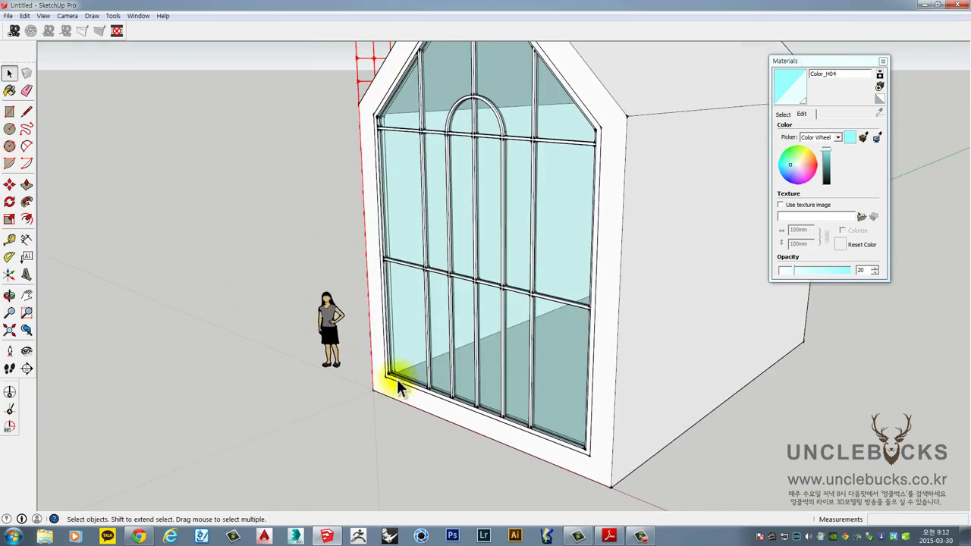
Try to move the window frames without the glass 800 mm inward from the opening's front corner
scroll(391, 365, up, 1)
click(383, 367)
middle_drag(379, 365, 436, 319)
scroll(439, 316, up, 3)
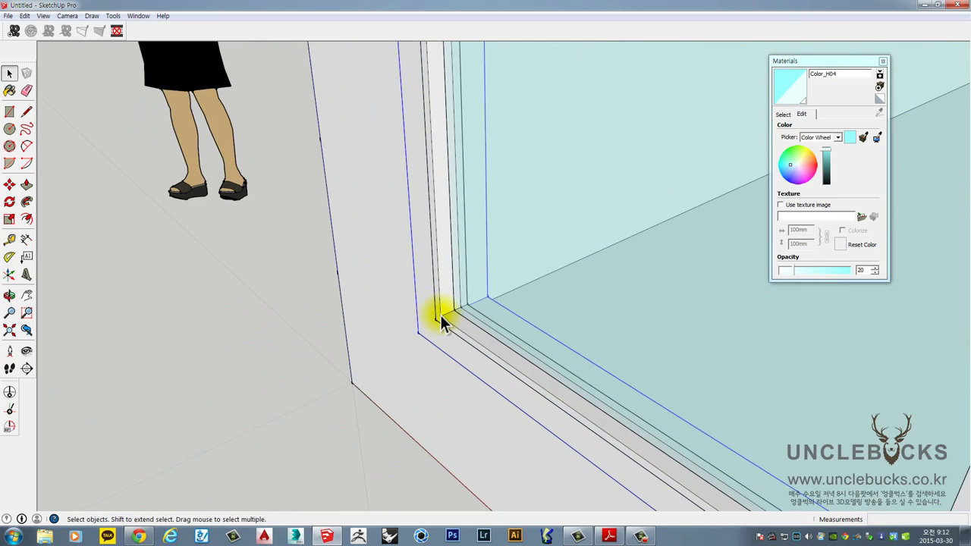
key(m)
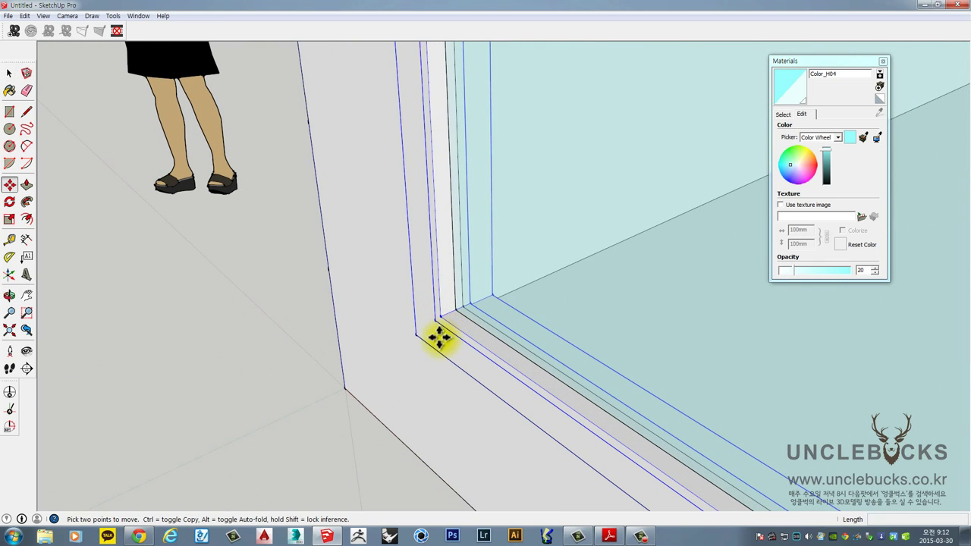
click(417, 335)
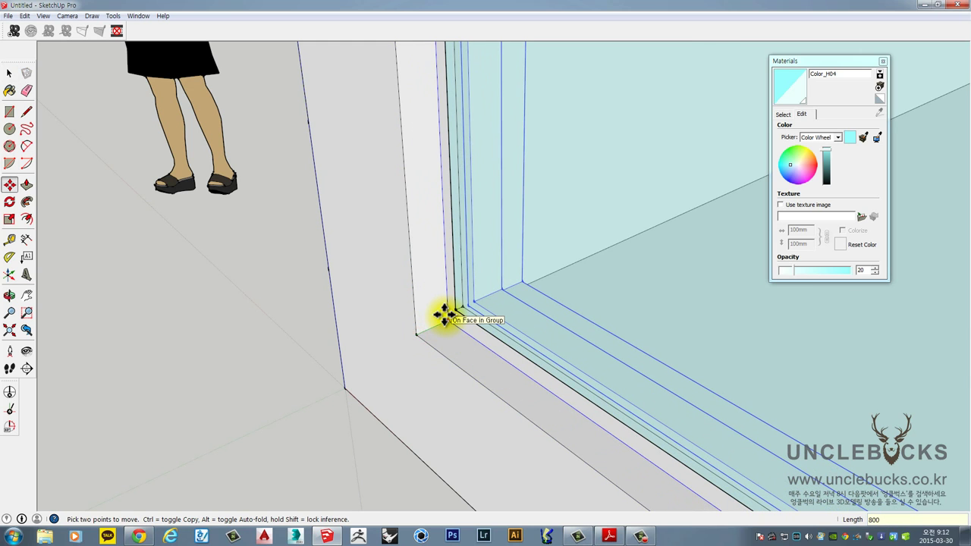
key(Return)
scroll(490, 336, down, 3)
key(space)
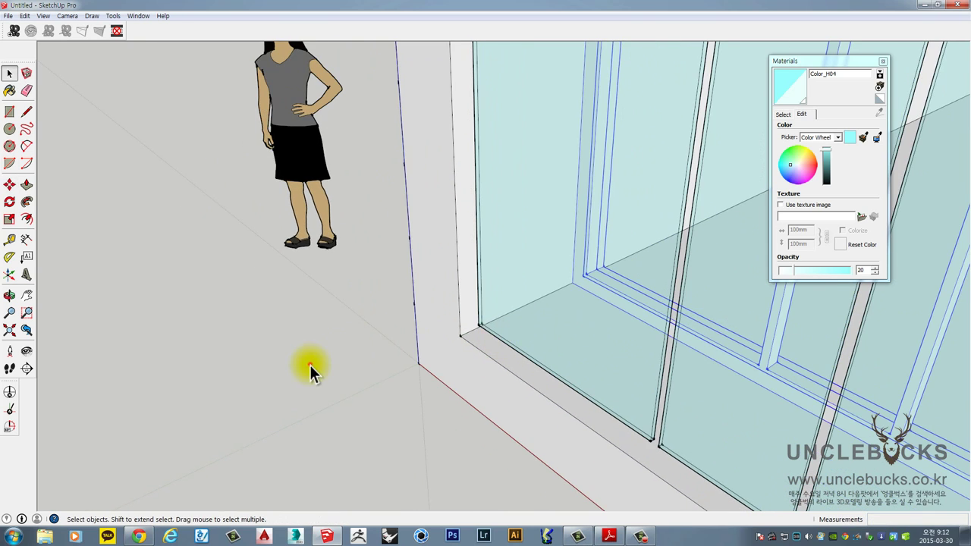
click(309, 365)
scroll(365, 363, down, 1)
middle_drag(578, 306, 521, 346)
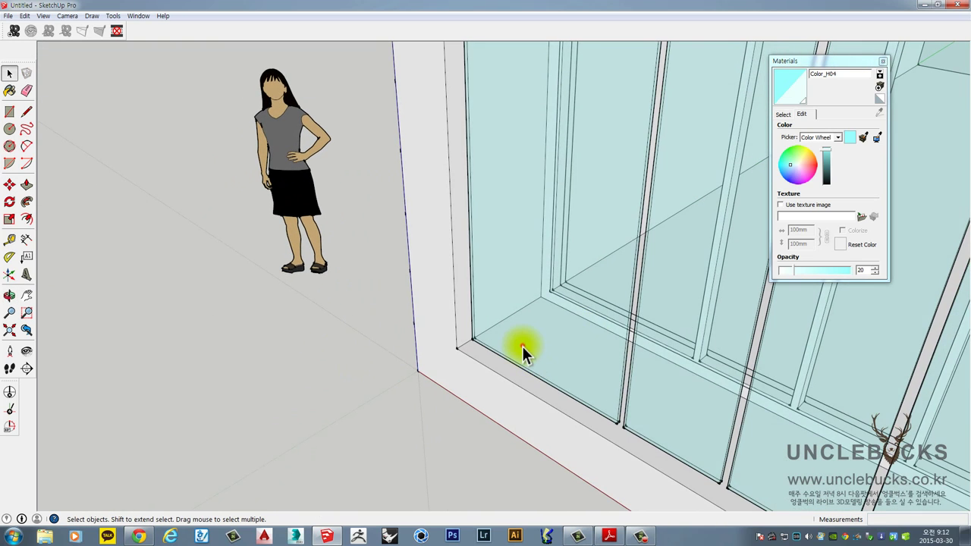
Undo the frame move, select the glass panes together with the window frames, and move them 800 mm inward along the green axis
click(518, 346)
scroll(459, 349, up, 2)
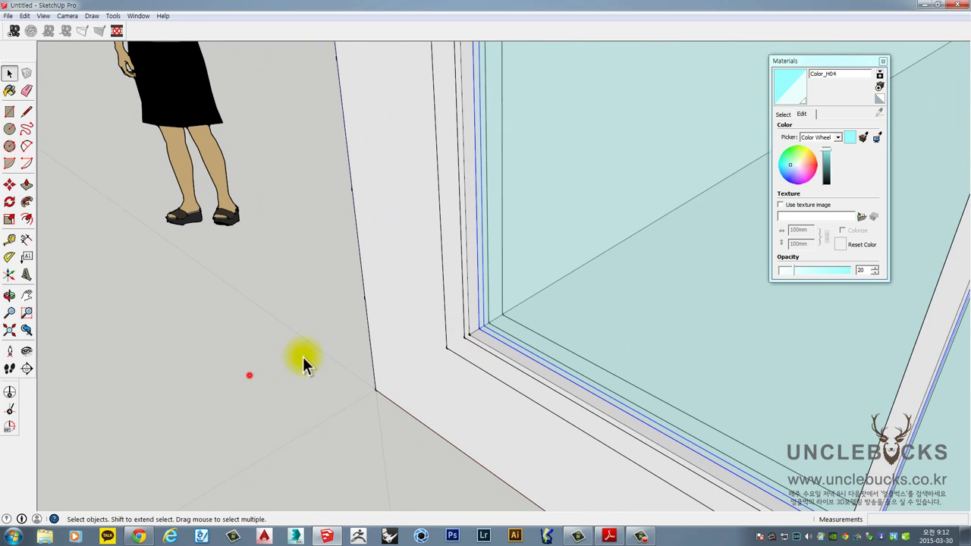
click(589, 271)
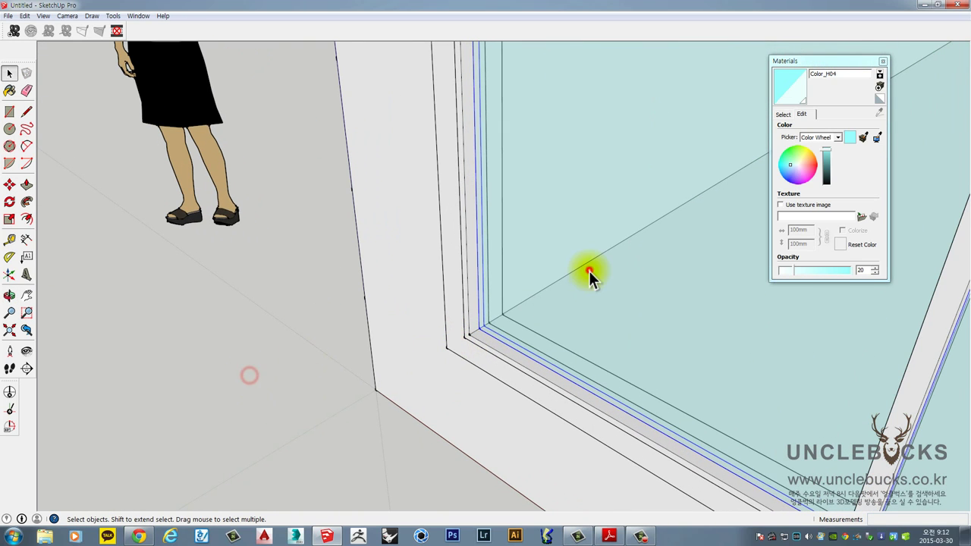
key(m)
click(447, 348)
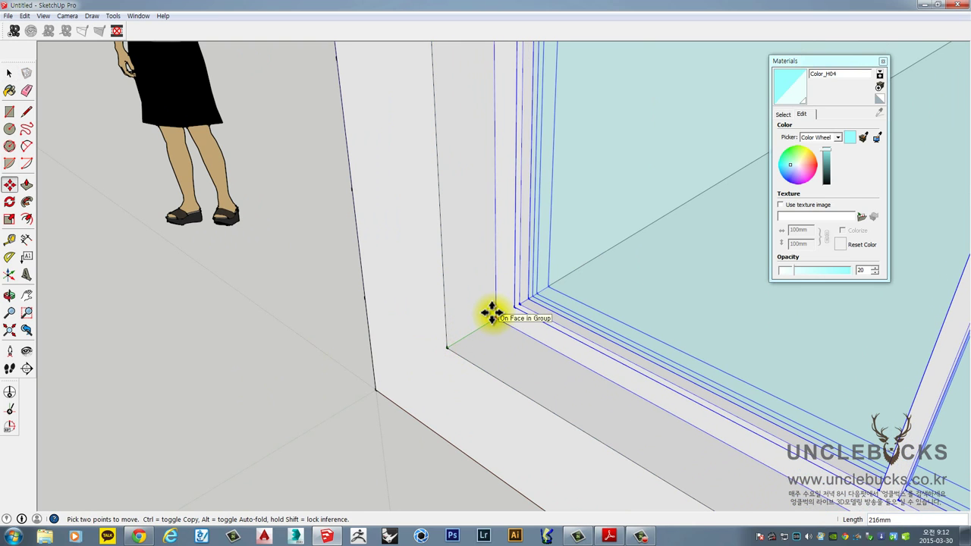
text(800)
key(Return)
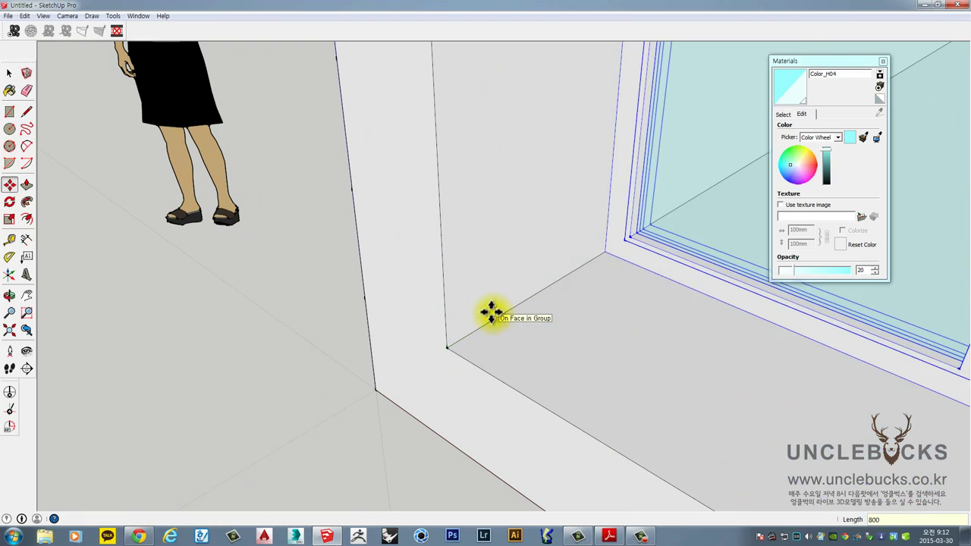
Select the window's inner mullion frames without the outer frame and move them 40 mm inward from their lower corner
scroll(470, 177, down, 6)
key(space)
middle_drag(368, 230, 446, 367)
scroll(367, 345, up, 4)
scroll(446, 371, up, 2)
scroll(446, 371, up, 3)
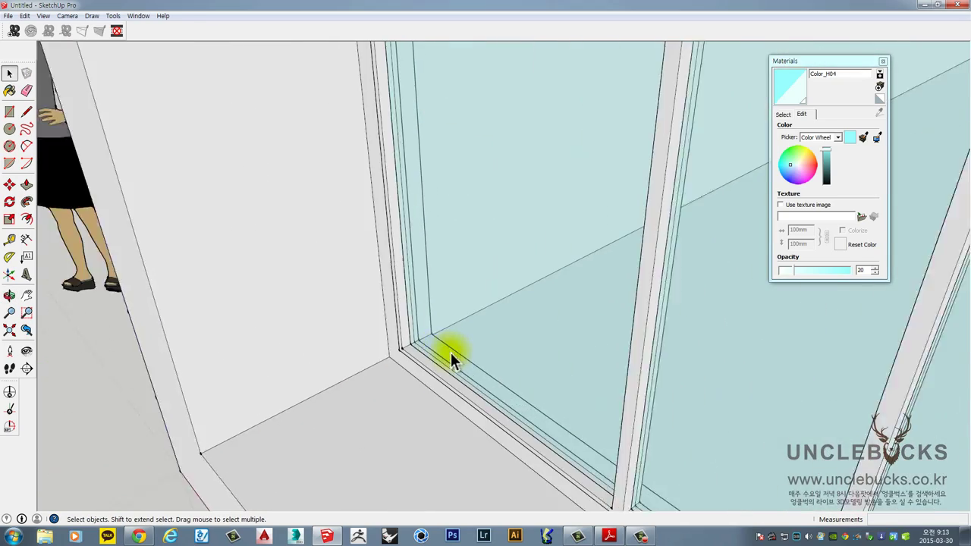
scroll(406, 353, up, 2)
shift+click(417, 303)
scroll(390, 354, up, 3)
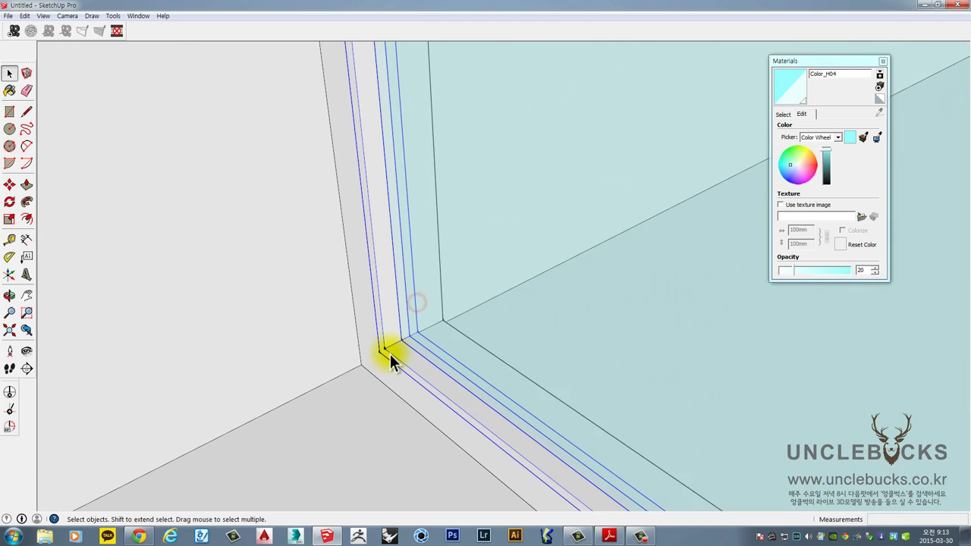
key(m)
click(385, 353)
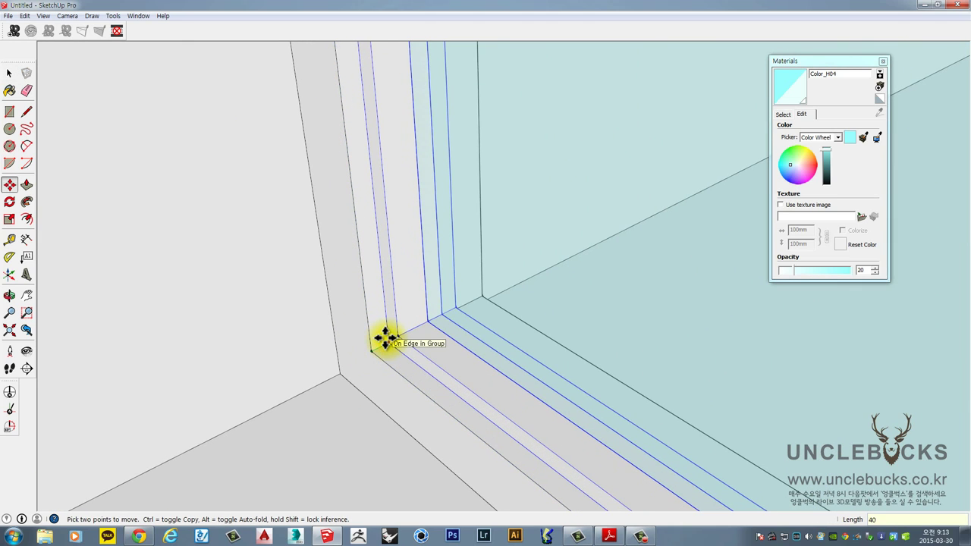
key(Return)
scroll(385, 337, down, 5)
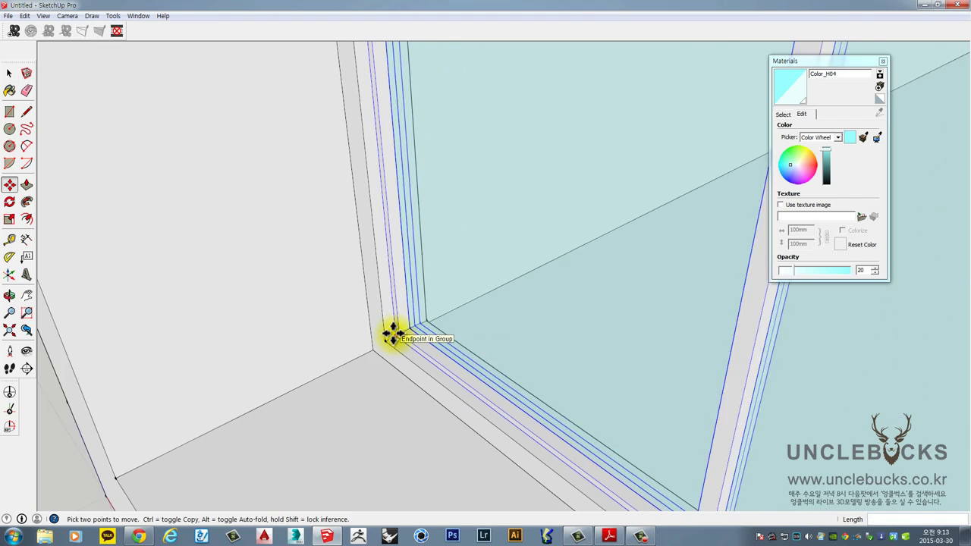
middle_drag(420, 330, 587, 306)
scroll(587, 305, down, 2)
key(space)
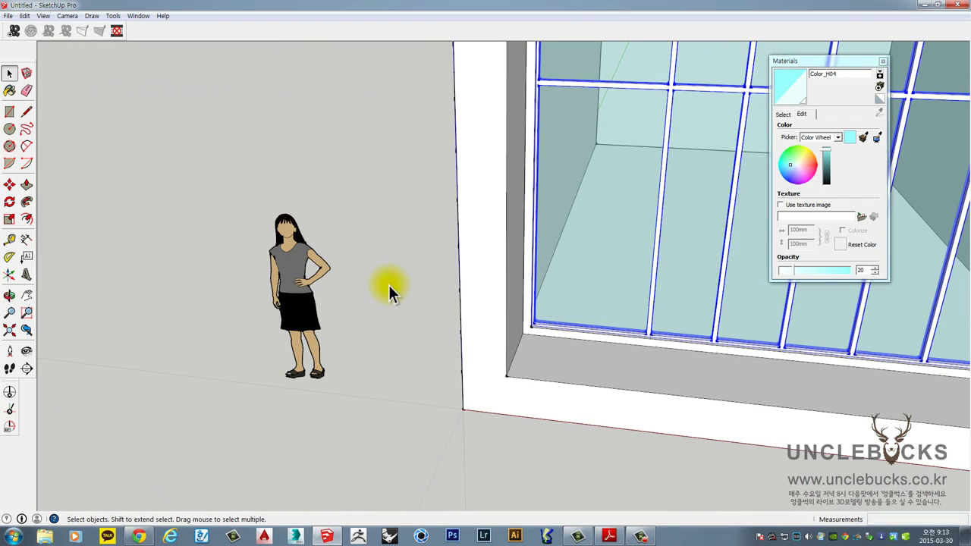
click(389, 284)
Examine the recessed window's peak, its arched mullion and the whole gable front from several angles
scroll(402, 285, down, 5)
shift+middle_drag(566, 230, 645, 254)
scroll(569, 113, up, 5)
scroll(554, 125, up, 3)
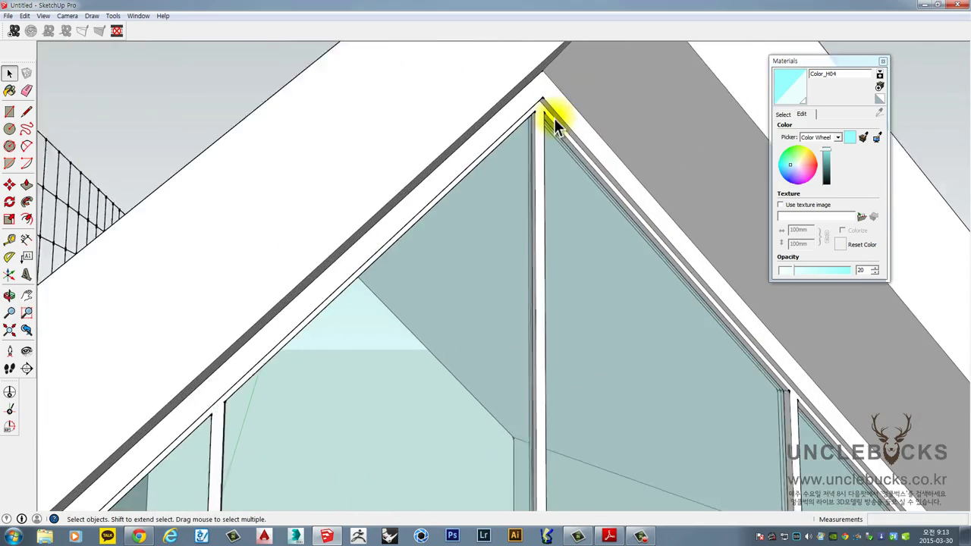
scroll(580, 151, down, 5)
shift+middle_drag(662, 278, 564, 191)
scroll(522, 201, up, 3)
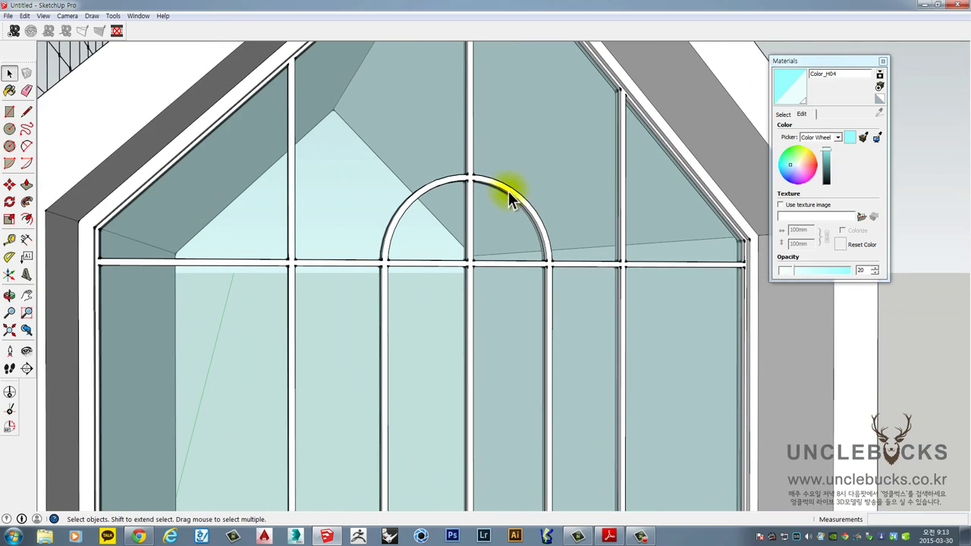
scroll(499, 193, up, 3)
scroll(498, 193, down, 5)
scroll(497, 191, up, 3)
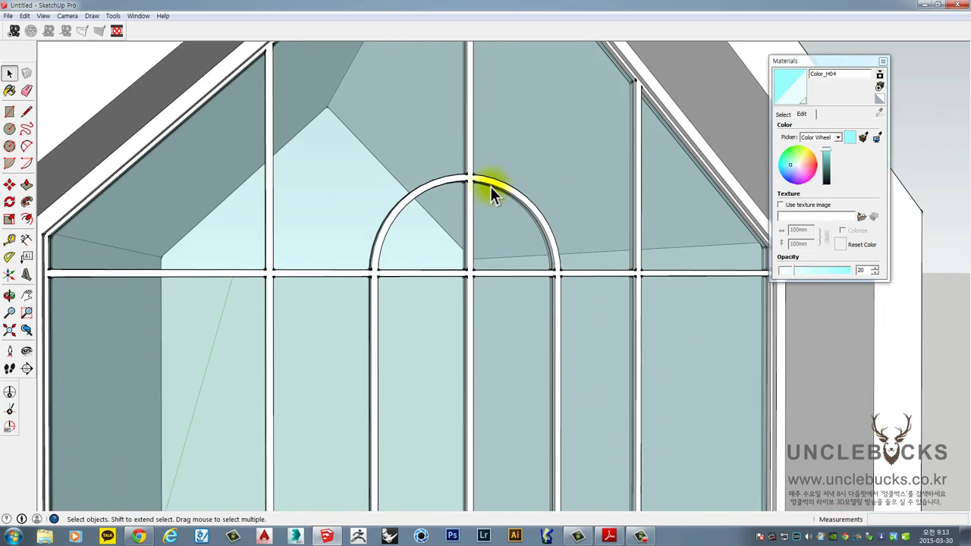
scroll(492, 193, up, 2)
middle_drag(513, 174, 372, 164)
scroll(373, 164, down, 3)
middle_drag(274, 161, 408, 154)
scroll(408, 154, down, 4)
middle_drag(404, 204, 602, 223)
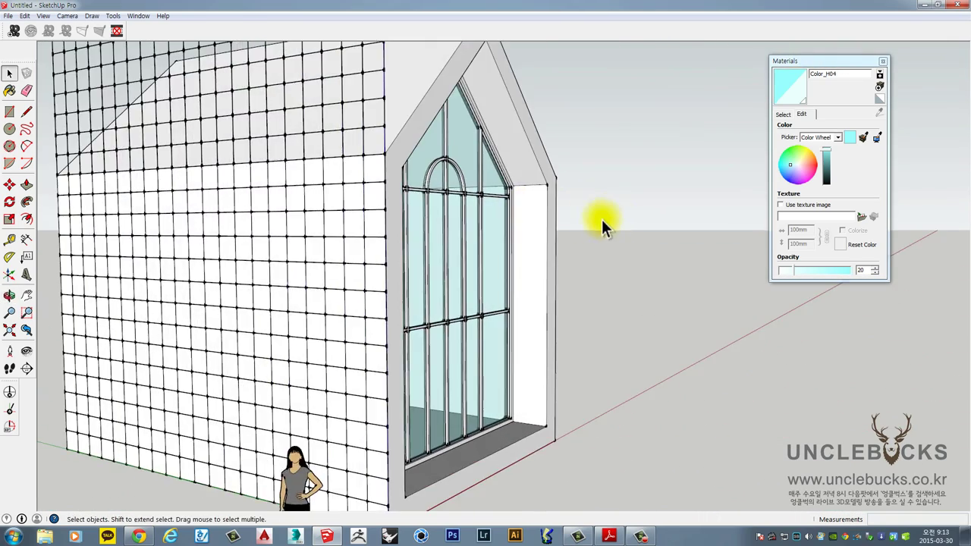
scroll(526, 223, down, 3)
middle_drag(526, 223, 349, 333)
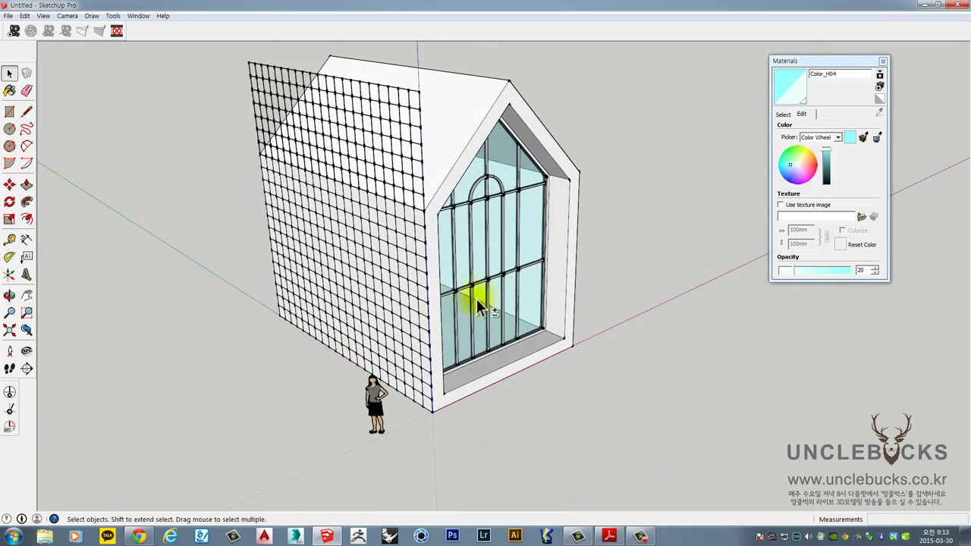
shift+middle_drag(478, 302, 808, 241)
middle_drag(582, 155, 227, 288)
Open the house group for editing, select the front face of the gable wall and offset its outer edge 40 mm inward
scroll(467, 160, up, 4)
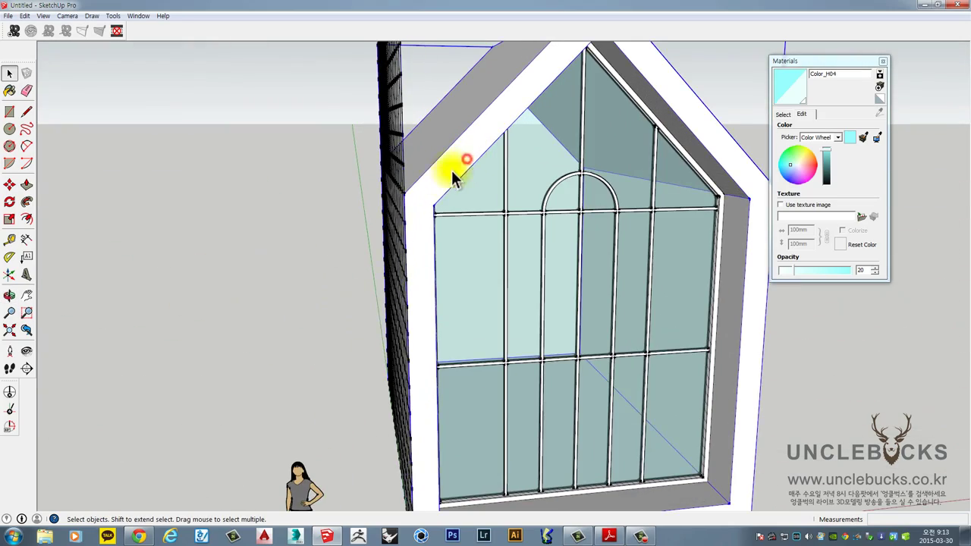
middle_drag(455, 167, 462, 147)
scroll(461, 150, down, 2)
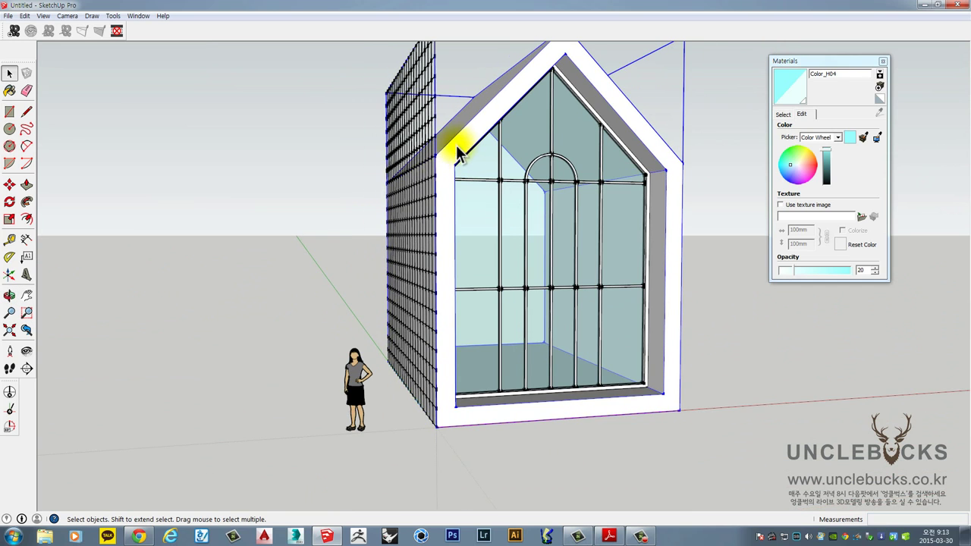
scroll(468, 157, up, 4)
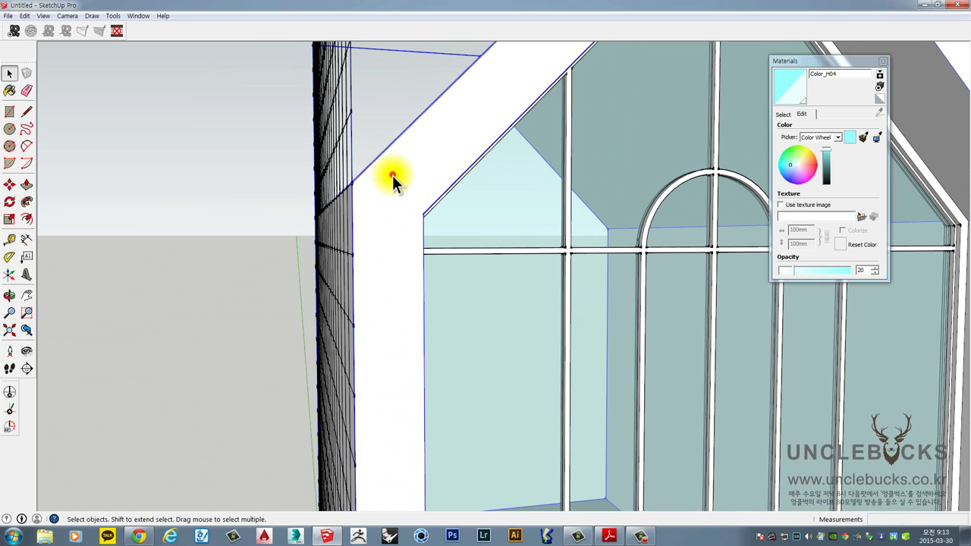
scroll(392, 174, up, 2)
middle_drag(386, 160, 370, 252)
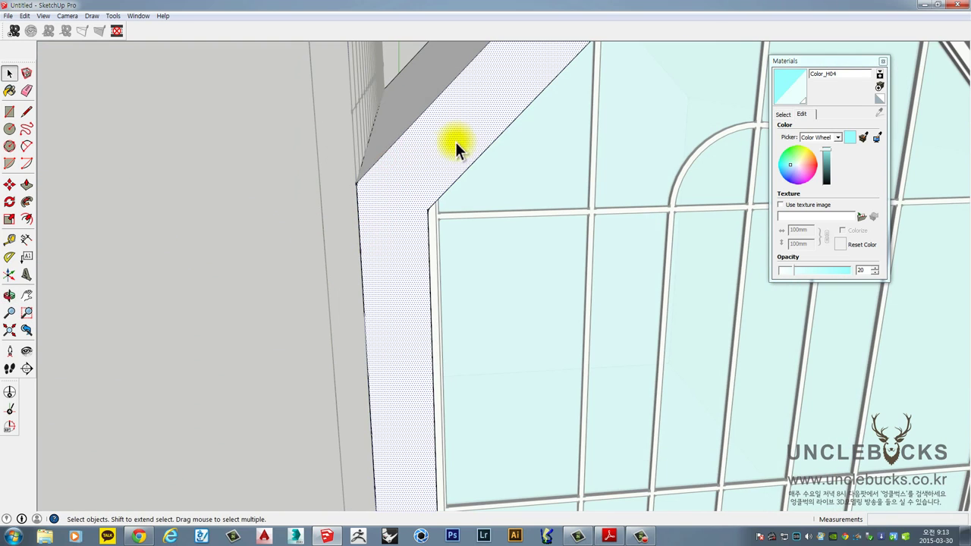
scroll(459, 121, down, 2)
shift+middle_drag(444, 171, 356, 313)
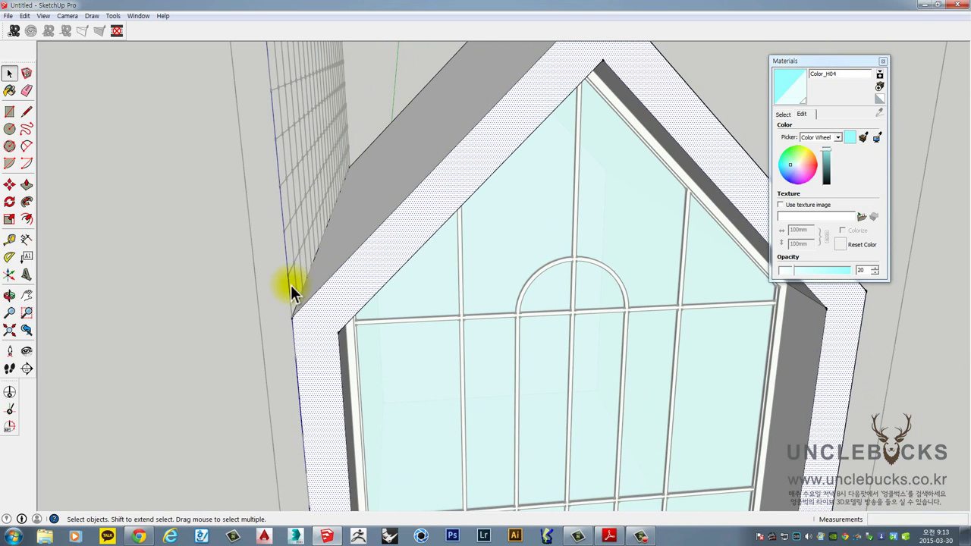
scroll(312, 279, up, 5)
key(f)
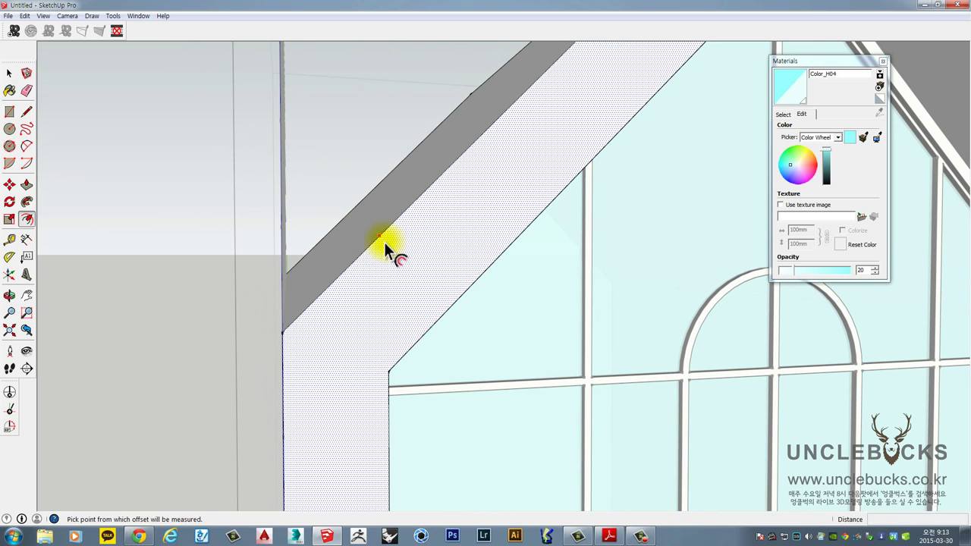
click(384, 242)
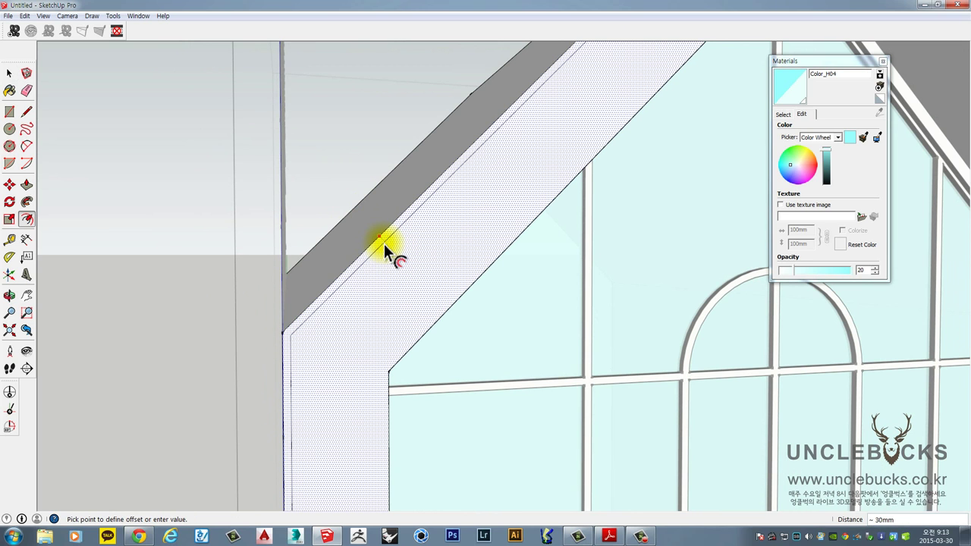
text(40)
key(Return)
middle_drag(387, 244, 403, 261)
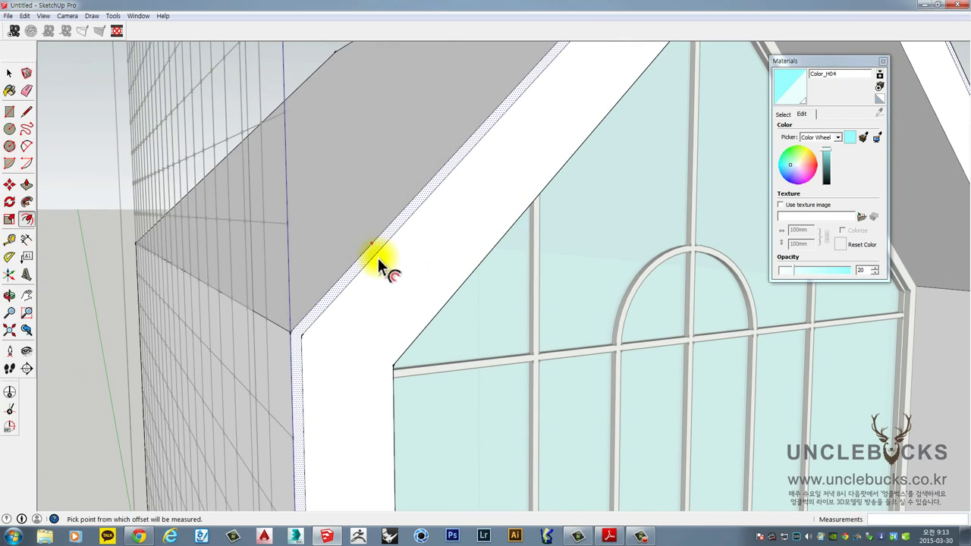
Select the wide front face inside the new outer strip and offset its outer edge 320 mm towards the opening
key(space)
click(391, 268)
click(81, 254)
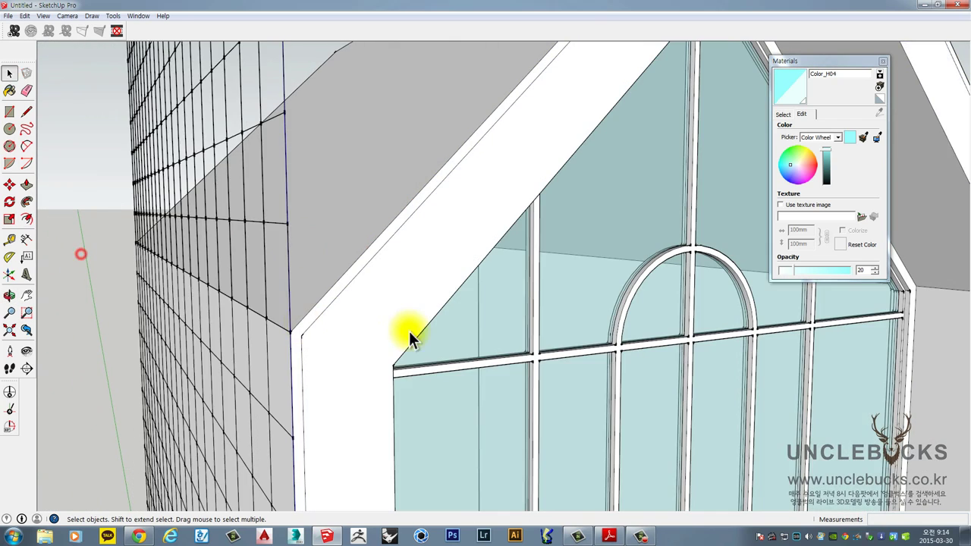
middle_drag(409, 331, 368, 305)
double_click(384, 313)
key(f)
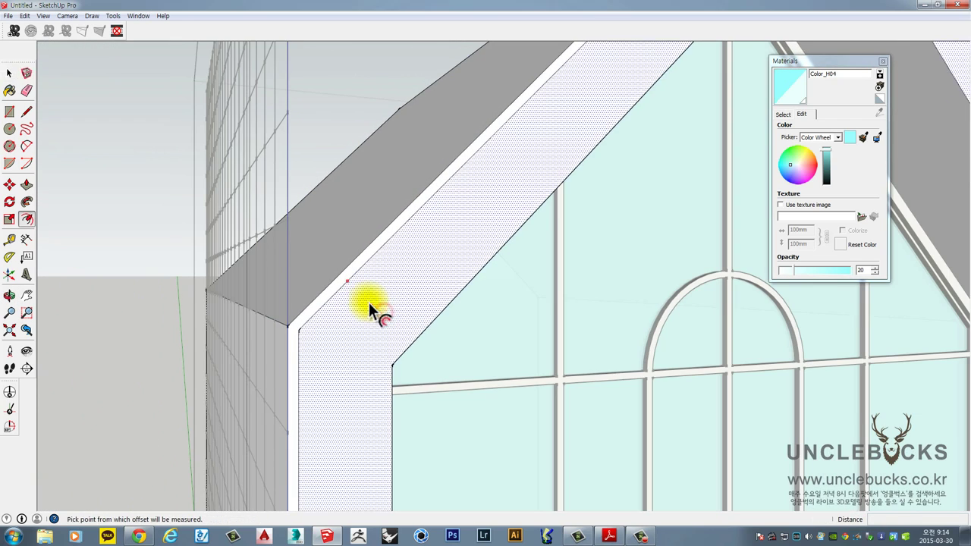
click(363, 297)
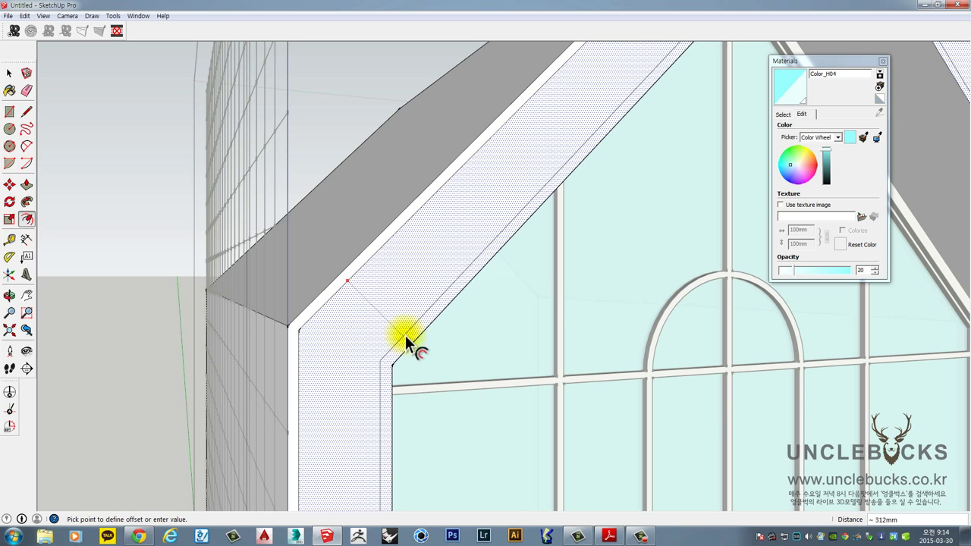
key(Return)
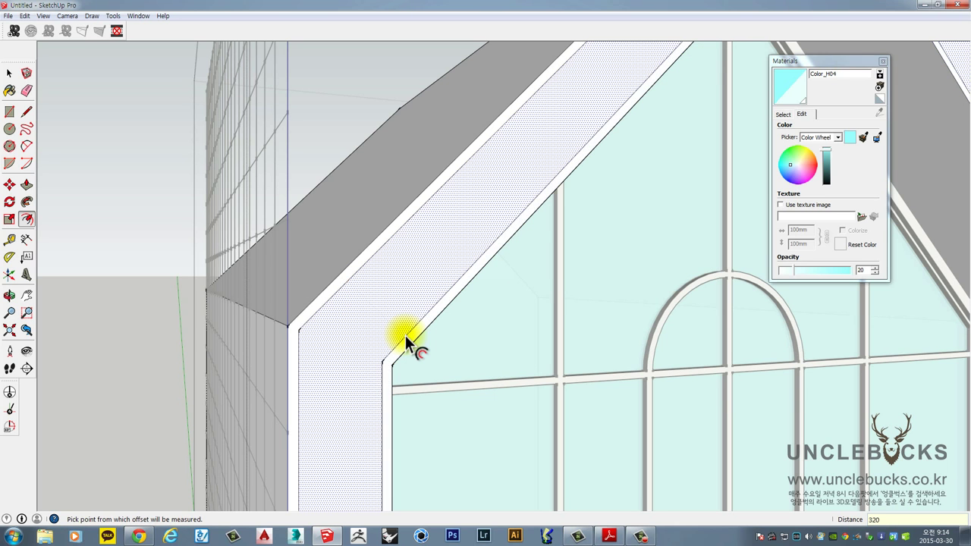
Push the wide middle band of the gable front 40 mm inward with Push/Pull
key(space)
middle_drag(408, 322, 440, 265)
click(440, 261)
scroll(445, 255, up, 1)
key(p)
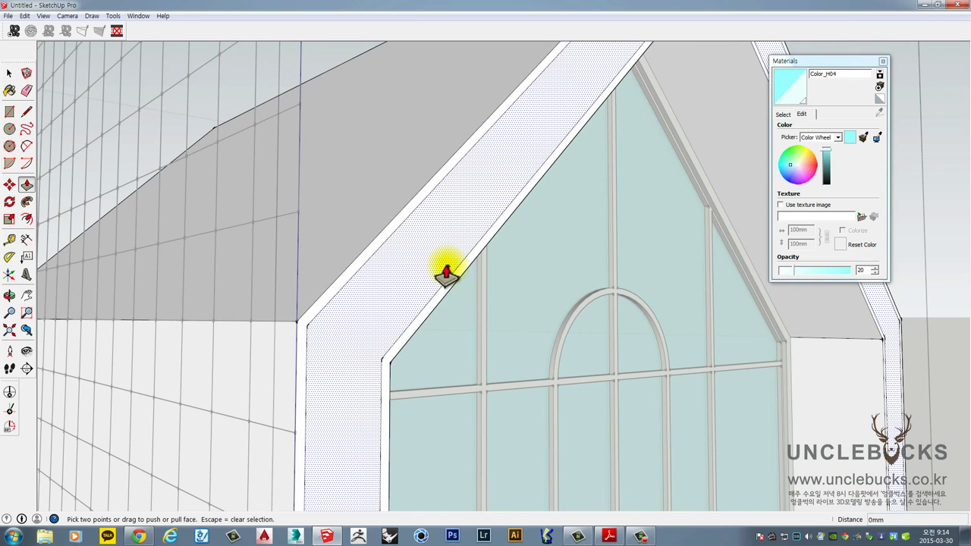
click(449, 269)
middle_drag(456, 267, 457, 275)
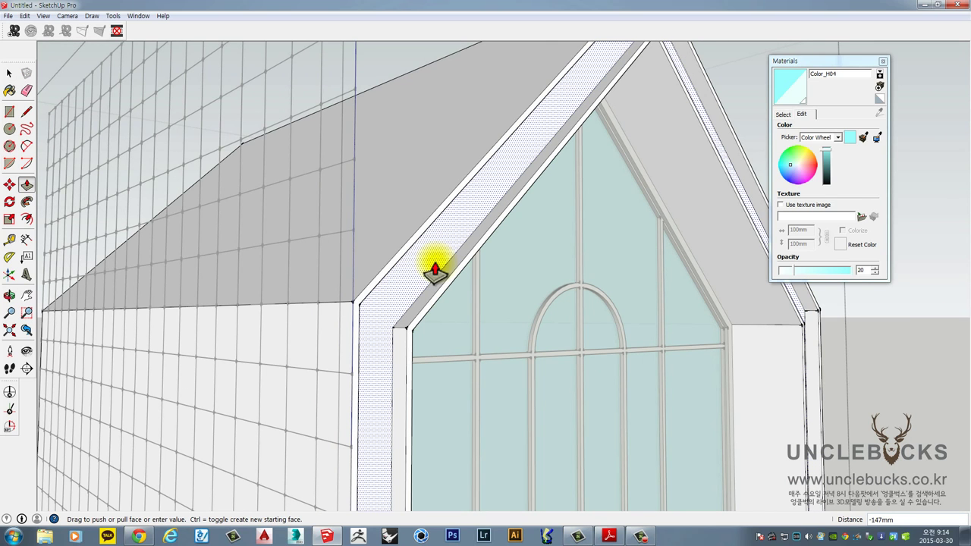
key(Return)
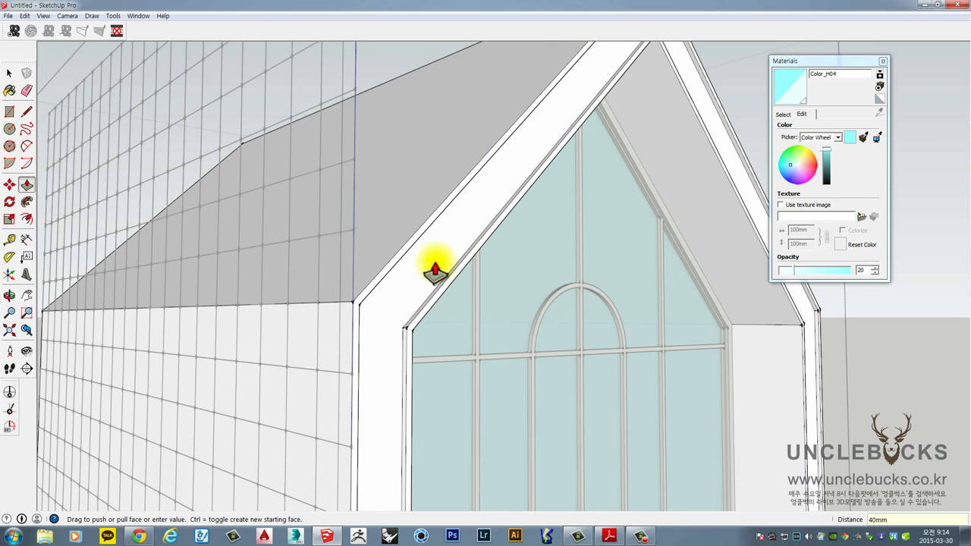
Push the narrow strip around the window opening 80 mm inward with Push/Pull and leave the house group
middle_drag(526, 217, 312, 265)
key(space)
scroll(312, 277, up, 4)
triple_click(311, 298)
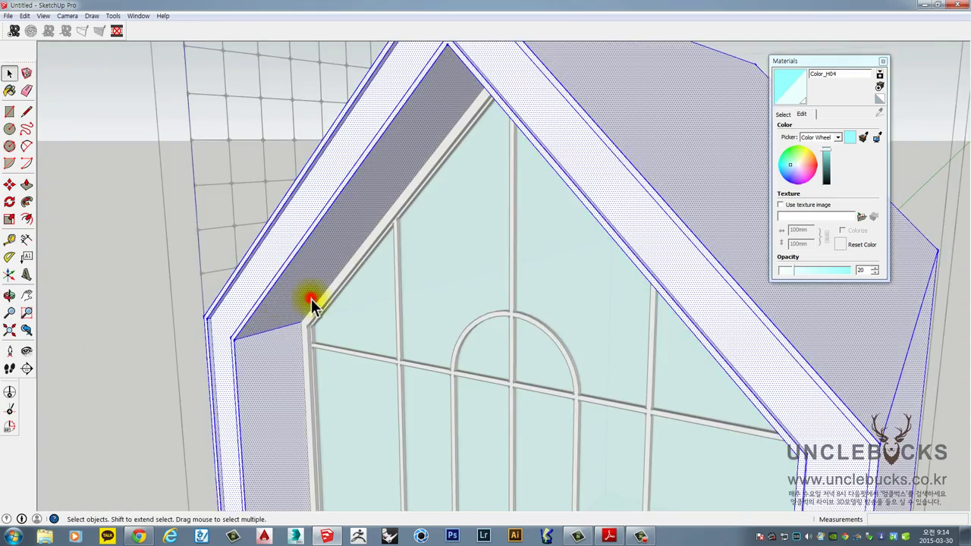
scroll(258, 314, up, 3)
middle_drag(258, 315, 227, 331)
key(p)
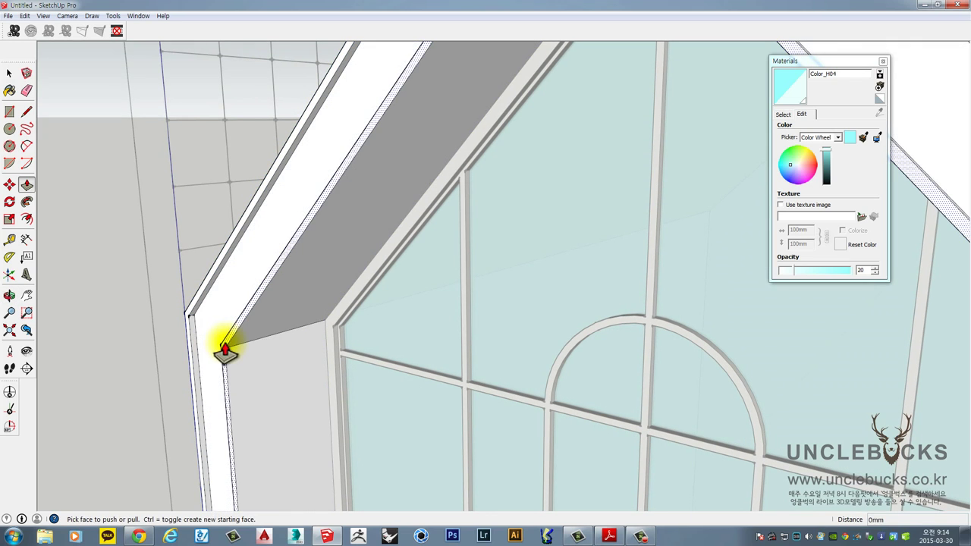
drag(225, 350, 239, 347)
scroll(238, 349, down, 2)
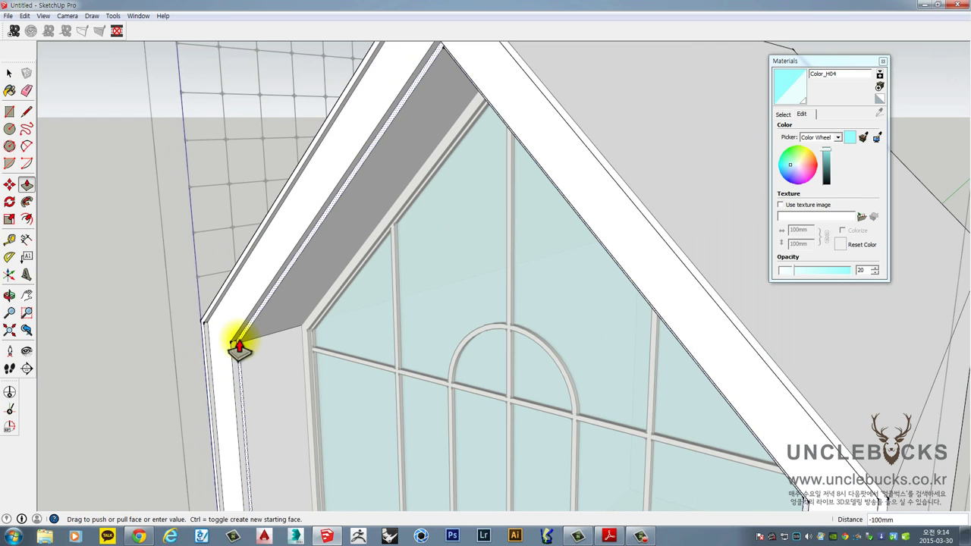
text(80)
key(Return)
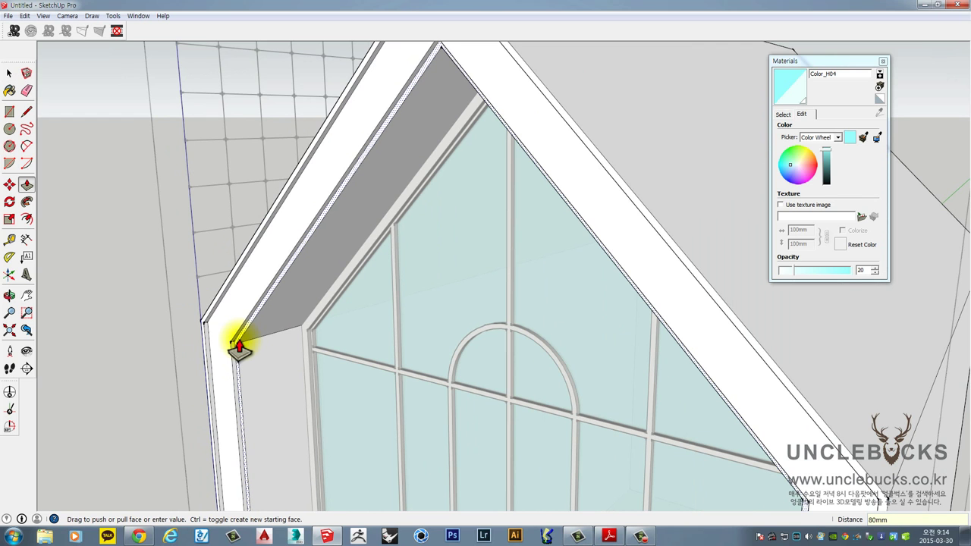
key(space)
click(129, 276)
Examine the stepped gable front and the gridded side wall, selecting the house geometry along the way
middle_drag(253, 338, 287, 201)
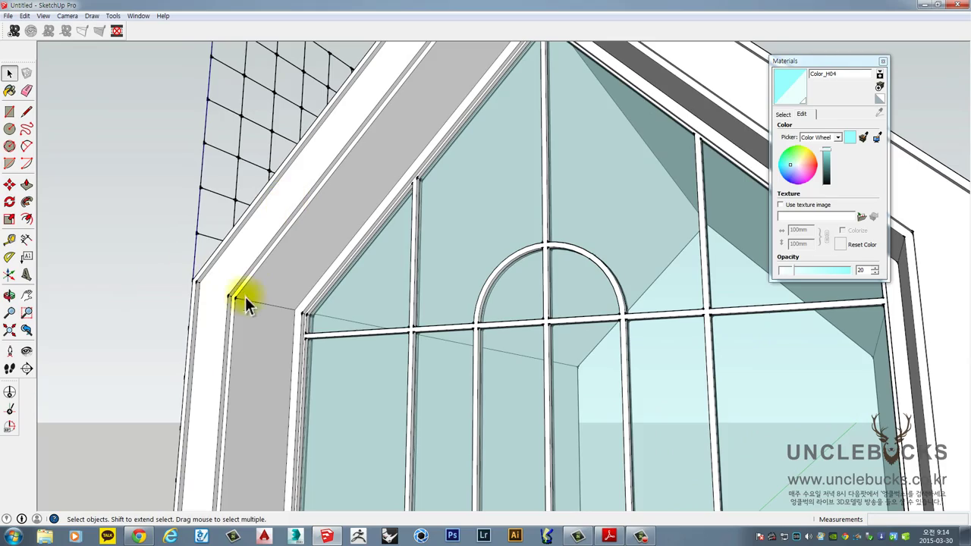
scroll(344, 304, down, 4)
middle_drag(345, 305, 542, 381)
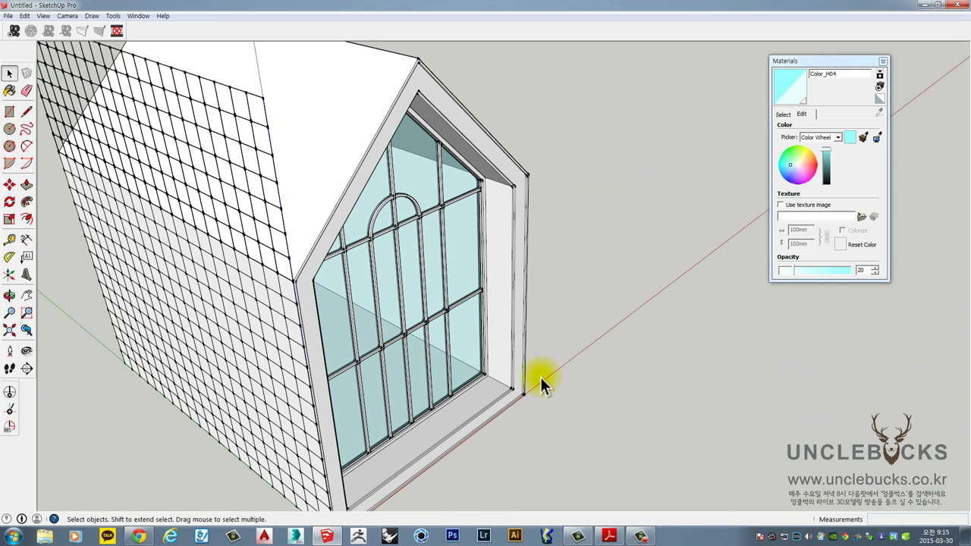
middle_drag(430, 368, 483, 349)
scroll(394, 335, up, 3)
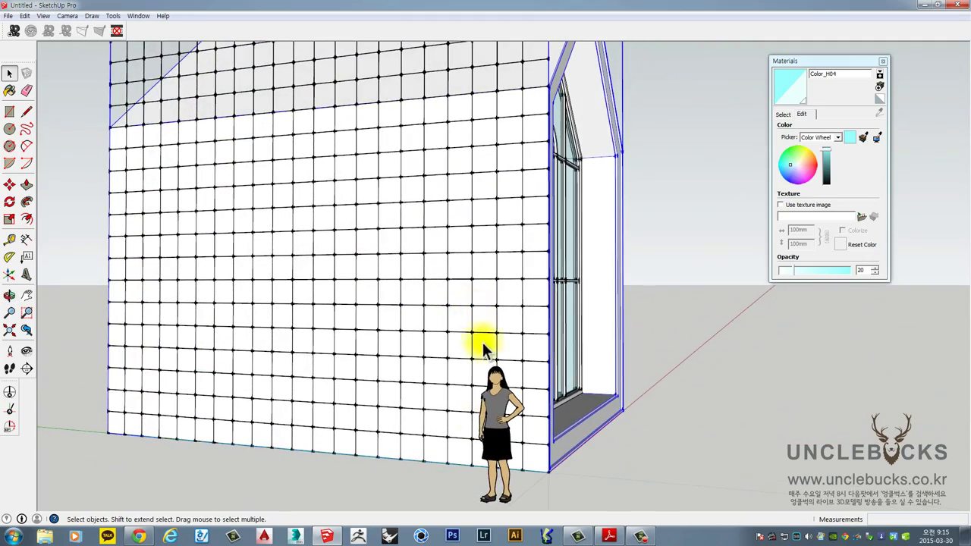
middle_drag(445, 433, 471, 375)
triple_click(453, 340)
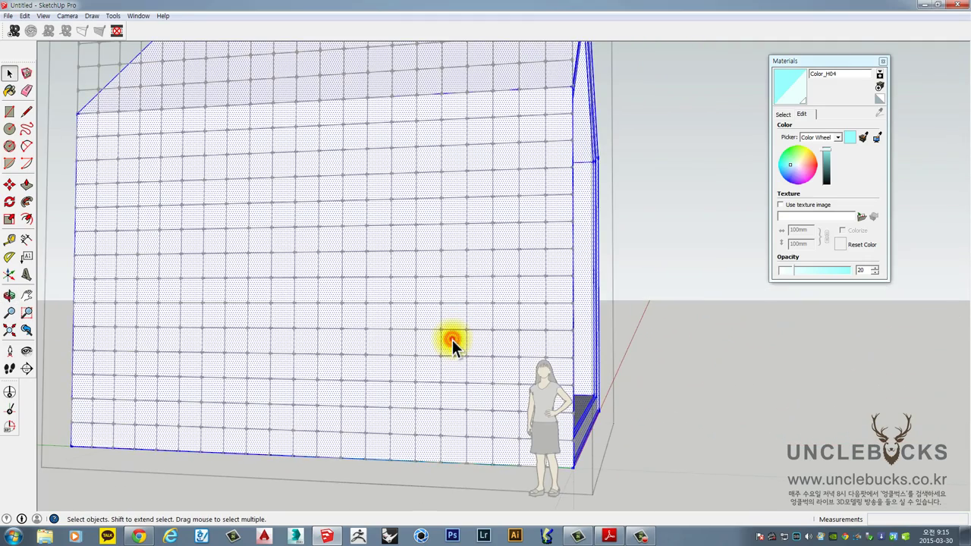
middle_drag(480, 334, 577, 356)
click(724, 325)
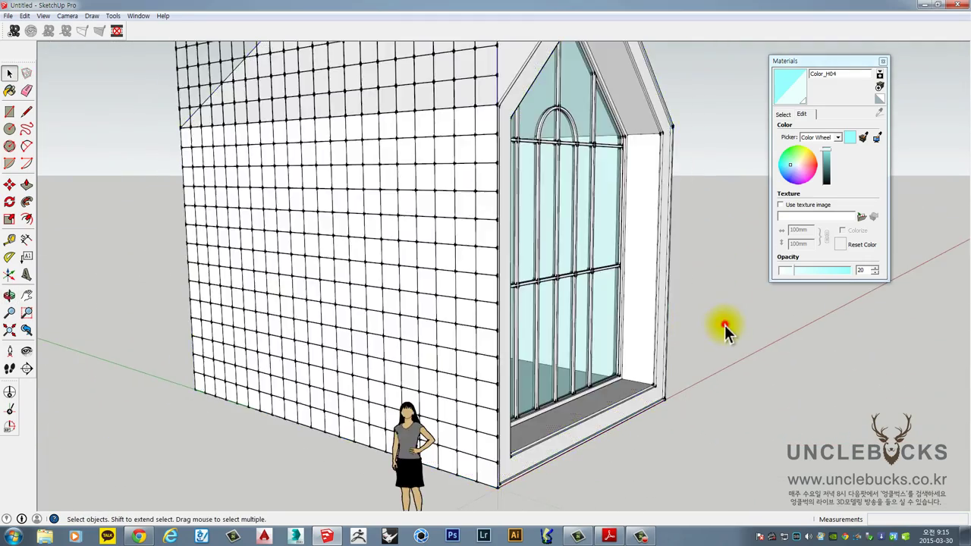
middle_drag(669, 314, 646, 282)
triple_click(647, 282)
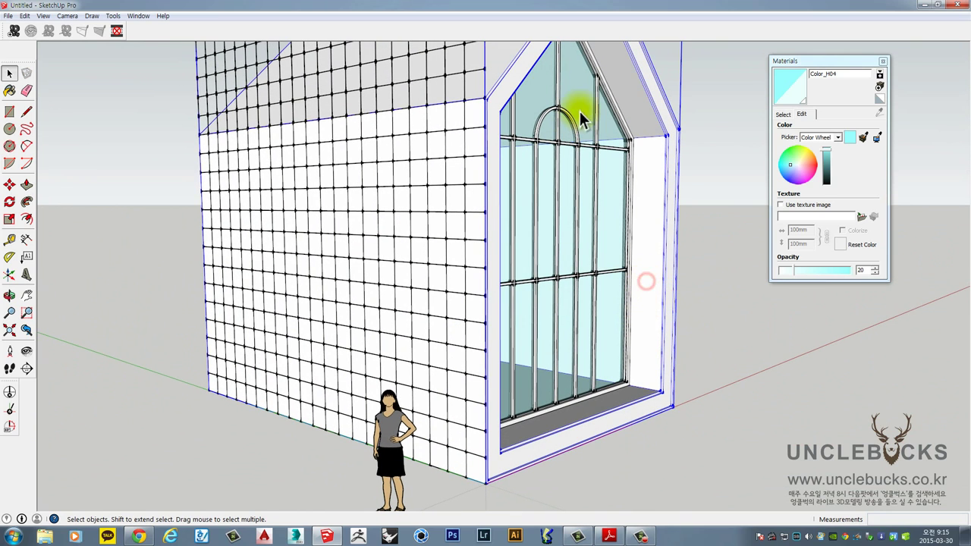
Inside the house group, draw a 1200 by 2400 mm rectangle on the gridded side wall, four cells from the front corner and one above the base
middle_drag(481, 245, 559, 219)
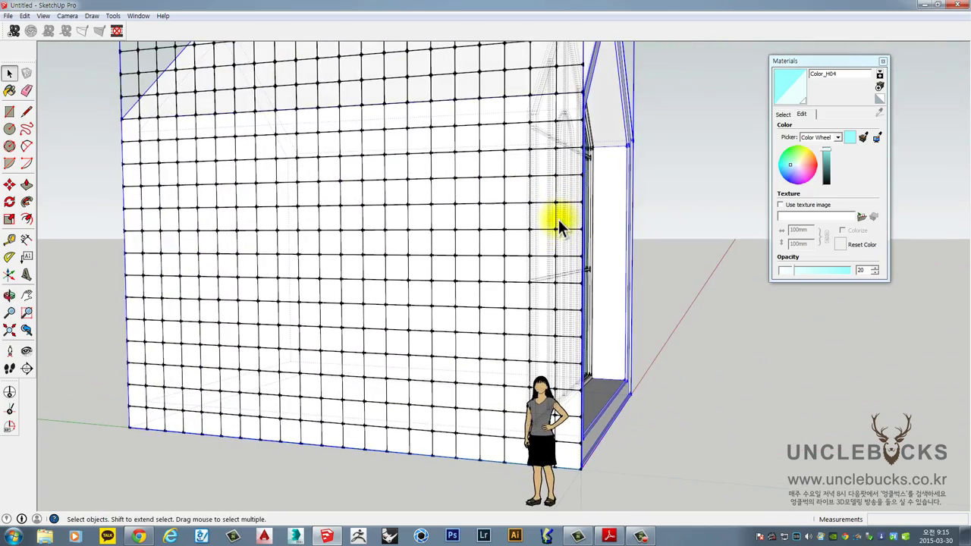
middle_drag(521, 323, 539, 167)
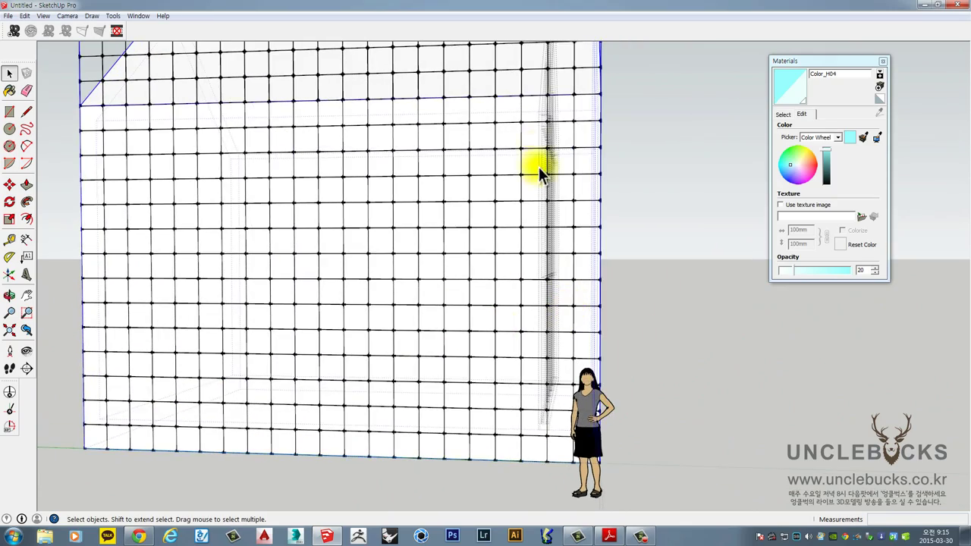
middle_drag(533, 274, 369, 364)
middle_drag(375, 311, 559, 296)
middle_drag(503, 333, 492, 260)
click(490, 253)
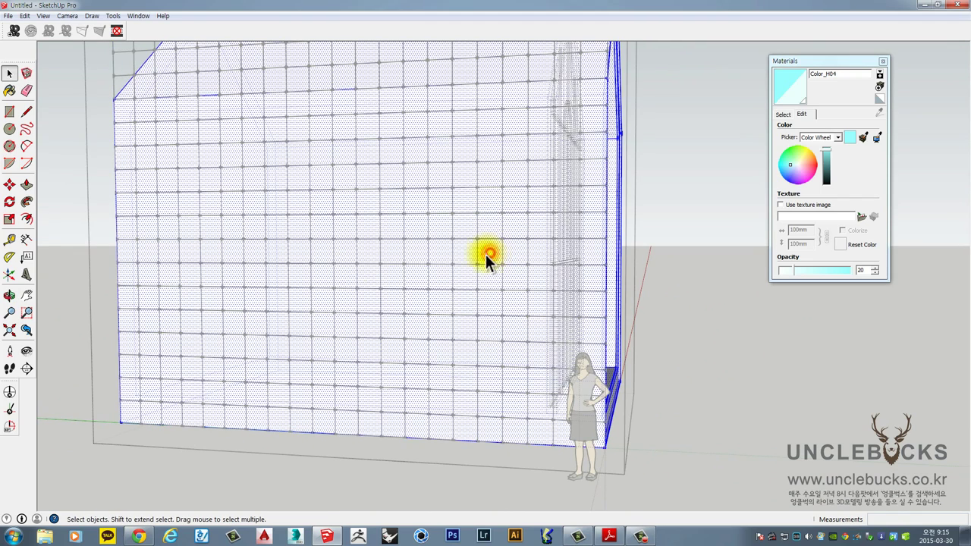
click(11, 112)
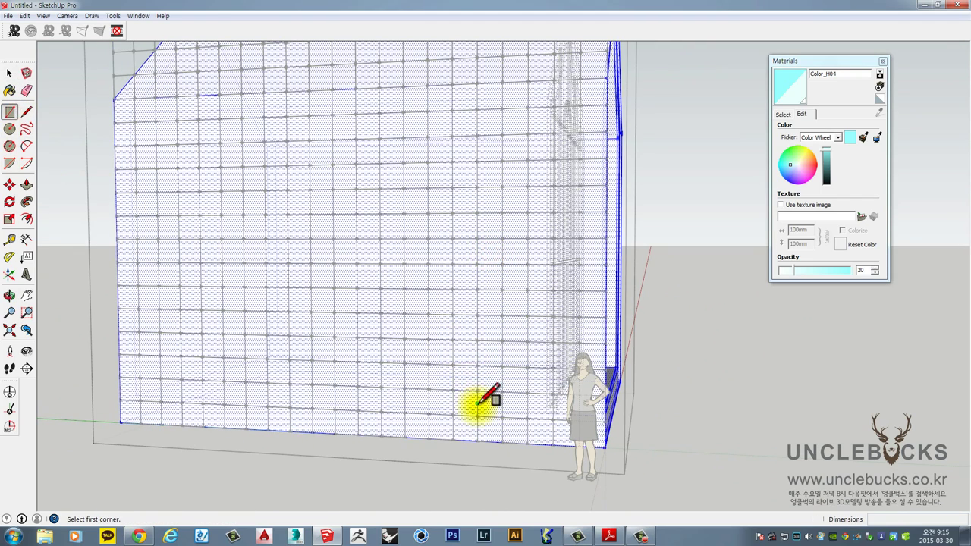
middle_drag(472, 379, 541, 390)
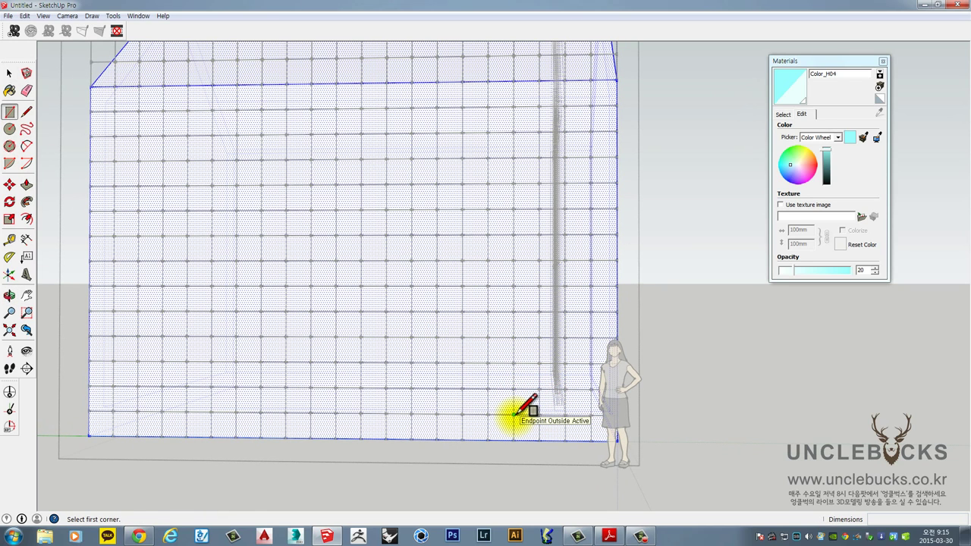
click(513, 414)
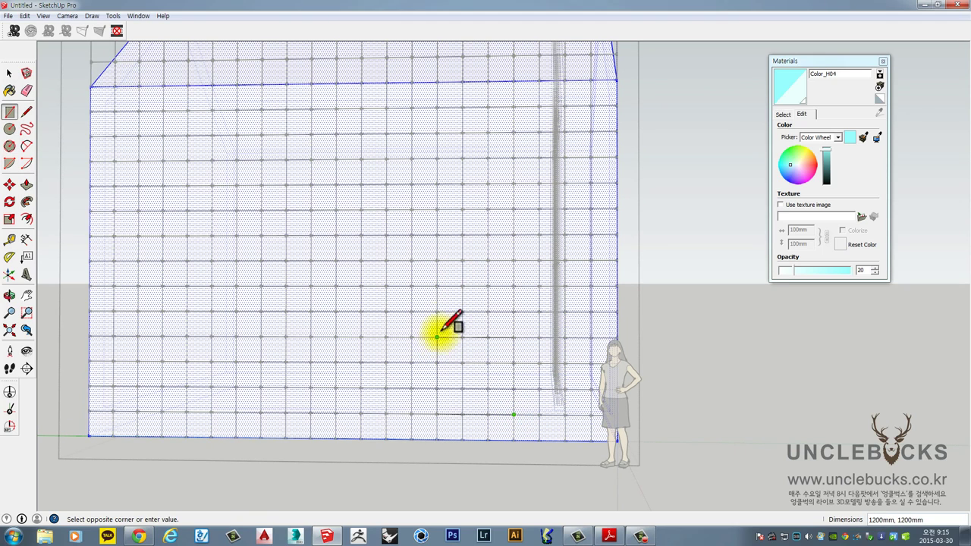
click(437, 260)
middle_drag(546, 304, 455, 347)
key(space)
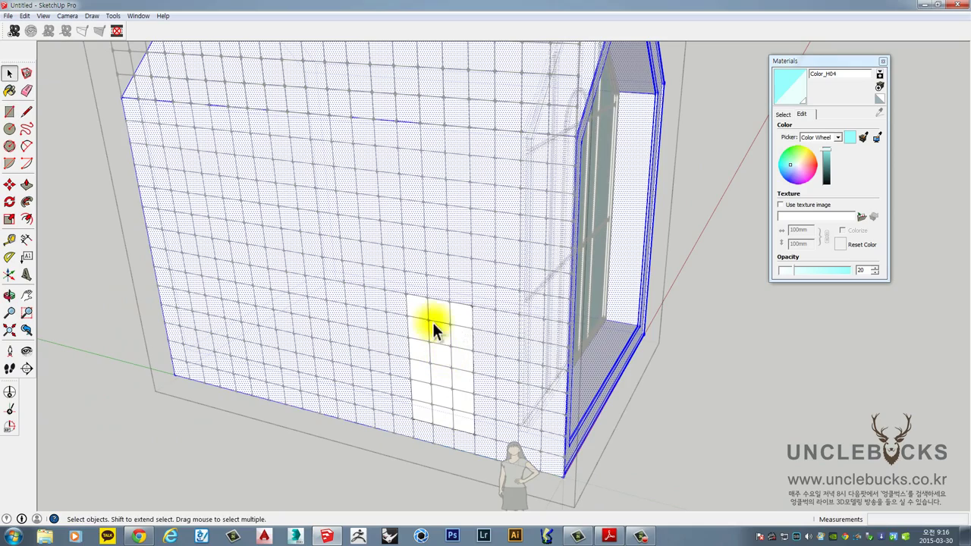
Examine the new rectangle on the side wall, selecting its face inside the house group and viewing the whole house
scroll(478, 334, up, 3)
click(725, 388)
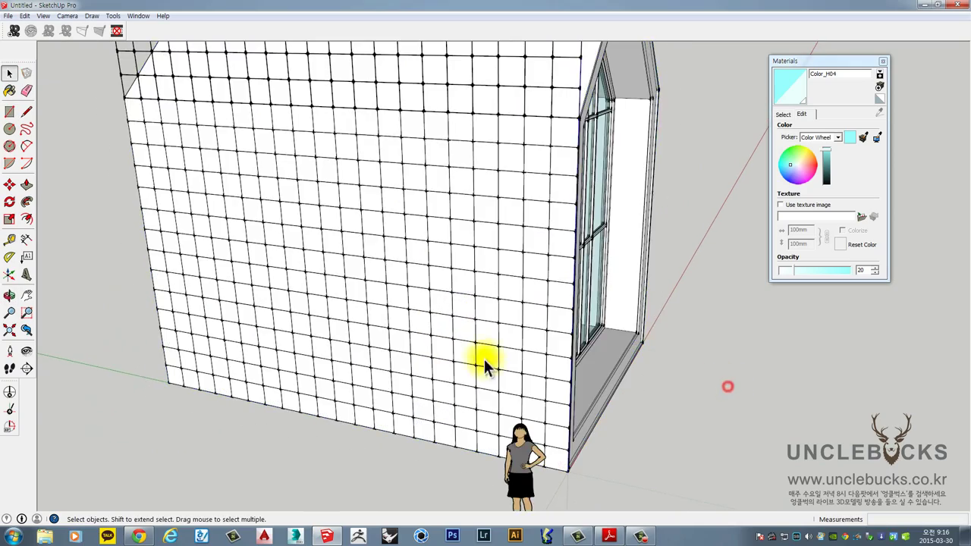
middle_drag(485, 366, 543, 274)
triple_click(489, 281)
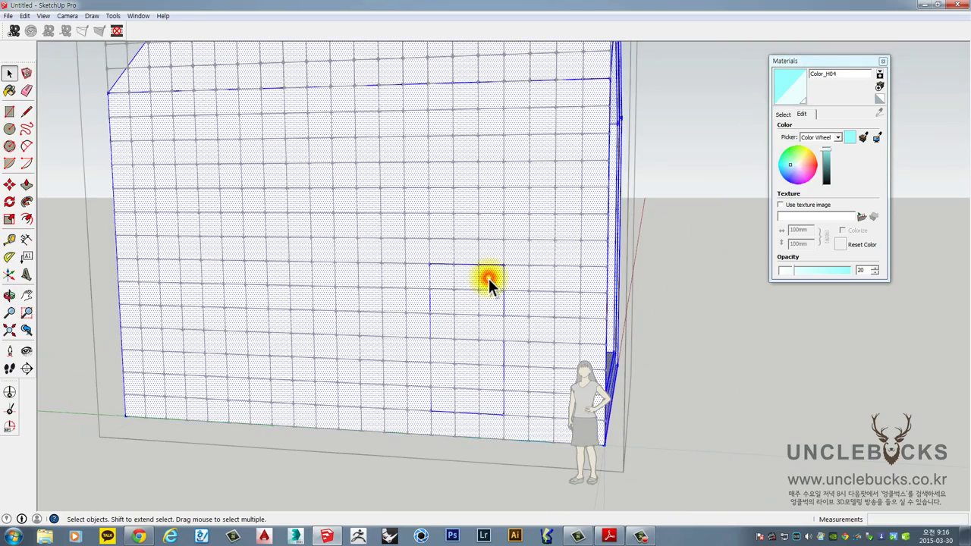
click(487, 279)
middle_drag(489, 283, 454, 325)
scroll(454, 324, down, 5)
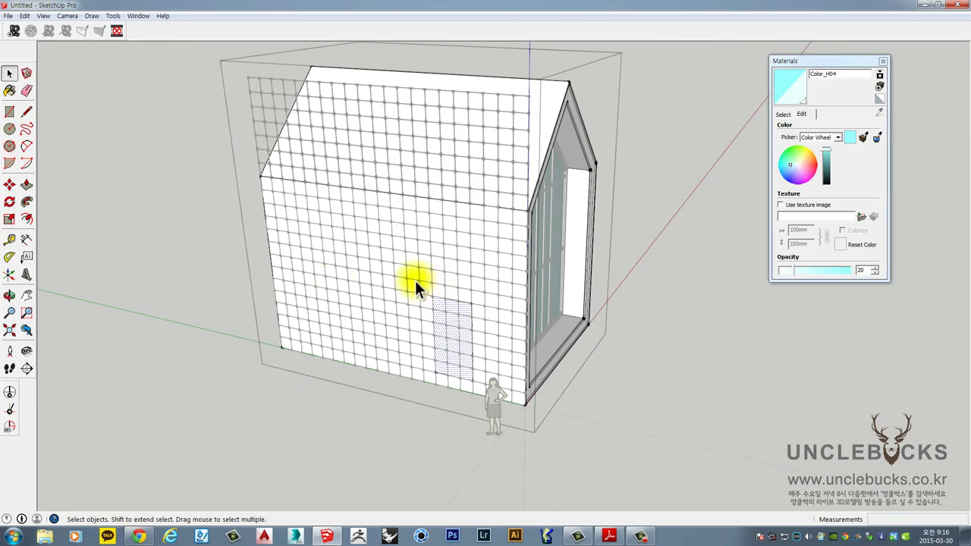
click(212, 245)
click(558, 99)
middle_drag(661, 199, 581, 261)
Push the tall rectangle near the side wall's front corner 400 mm inward with Push/Pull to cut an opening
scroll(431, 282, up, 5)
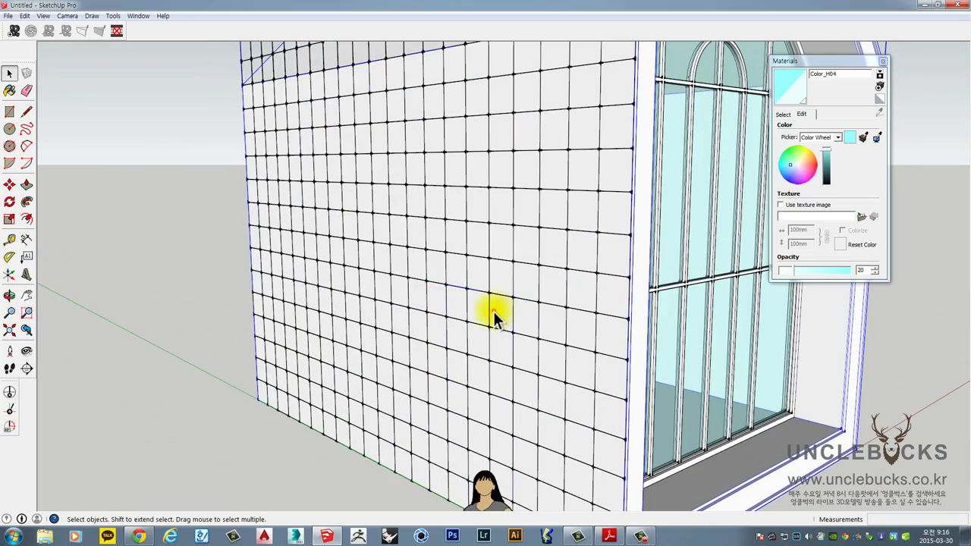
double_click(493, 311)
middle_drag(438, 312, 543, 312)
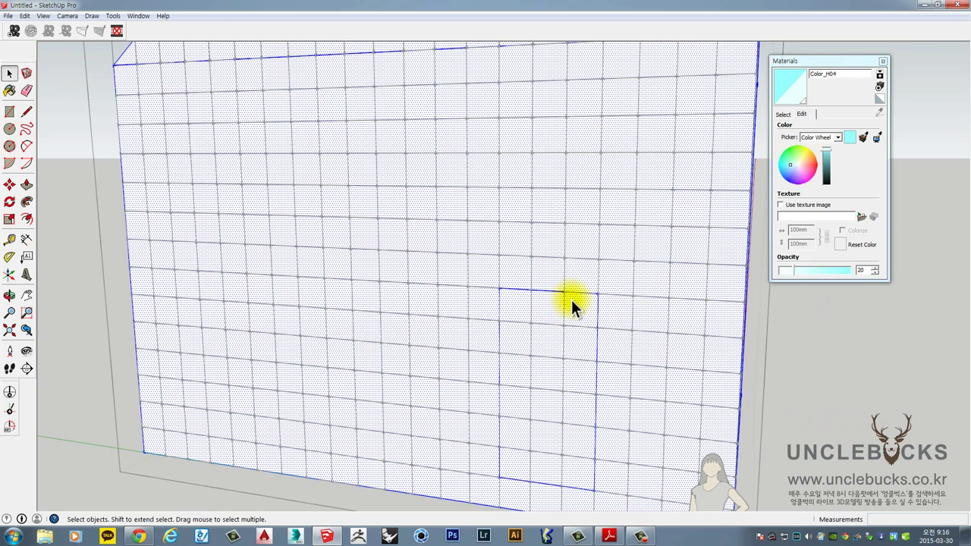
click(571, 300)
key(p)
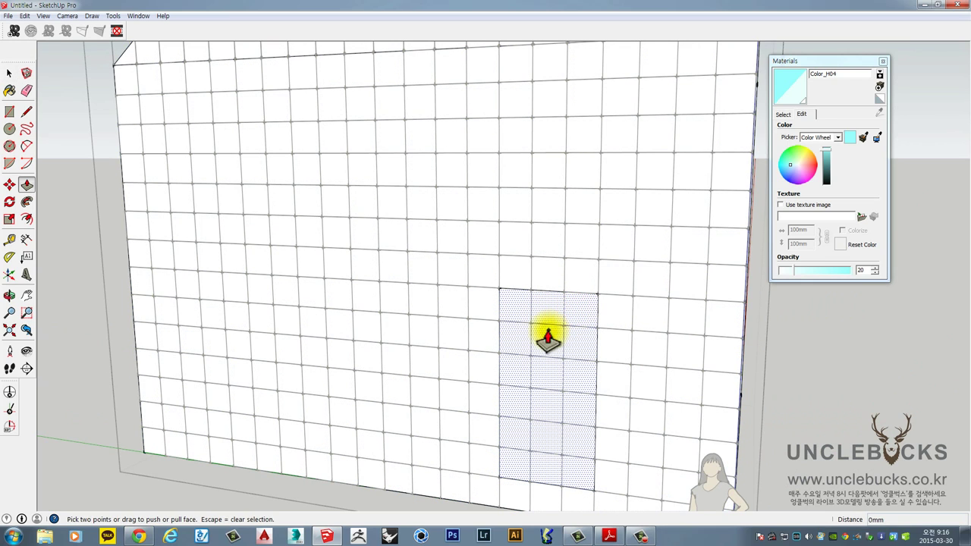
click(549, 341)
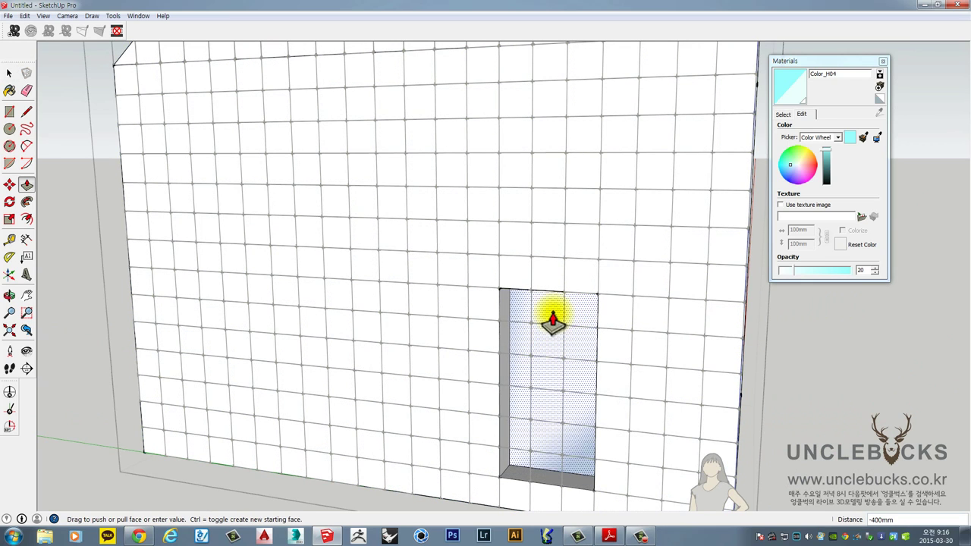
click(552, 320)
Draw two window rectangles 1200 mm tall, 800 and 400 mm wide, below the eaves at the side wall's rear end, one cell apart
scroll(558, 304, down, 5)
middle_drag(560, 289, 490, 247)
click(9, 111)
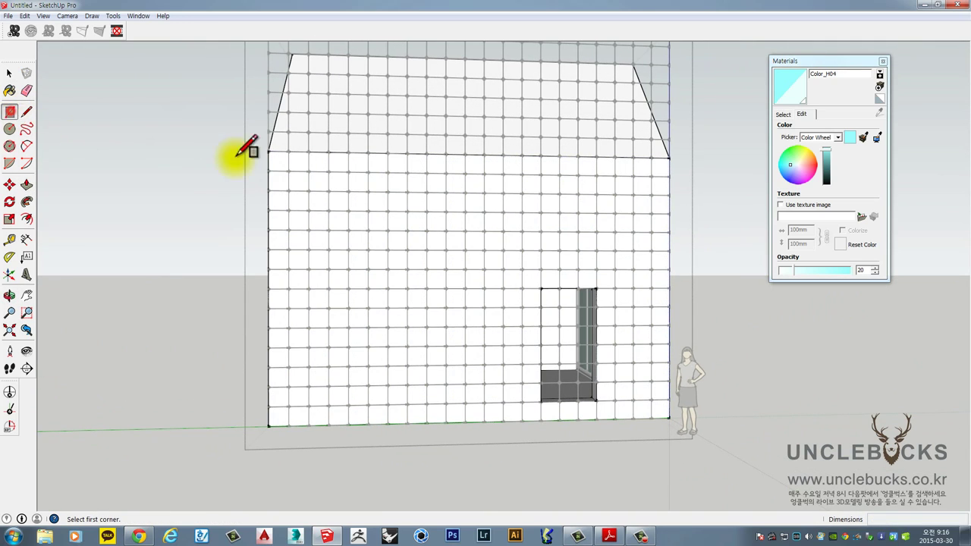
click(289, 171)
click(329, 231)
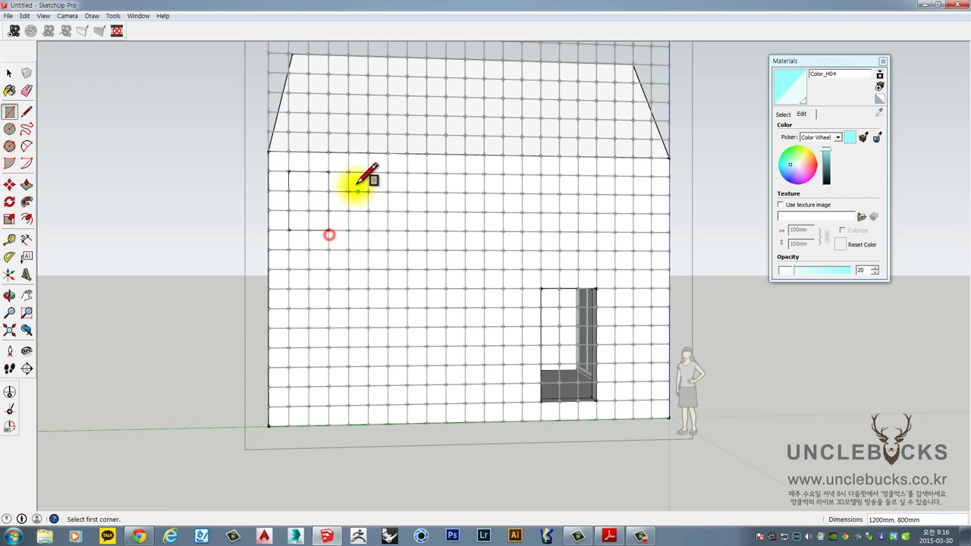
click(348, 171)
click(368, 230)
Continue the upper window row towards the front with four 1200 mm tall rectangles, 1200, 400, 800 and 1200 mm wide, one cell apart
click(391, 172)
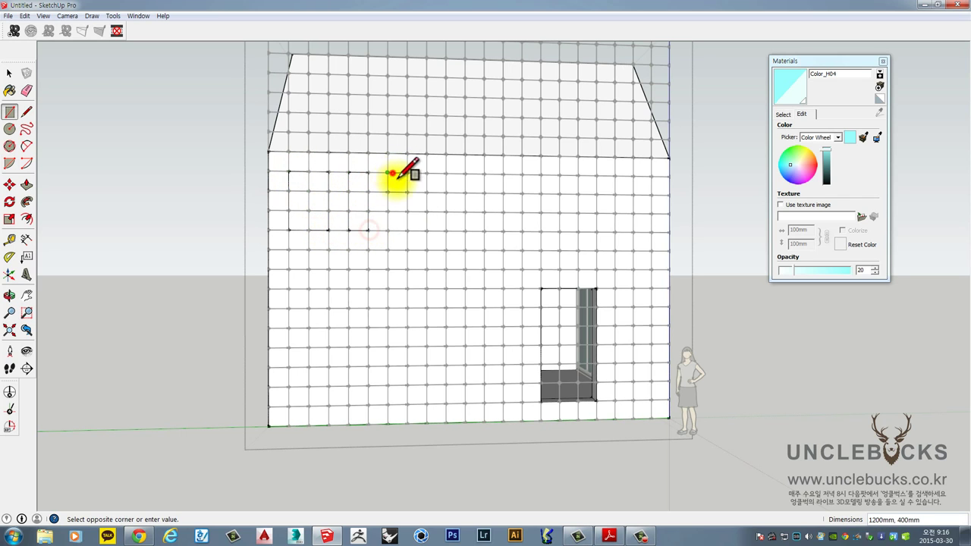
click(465, 173)
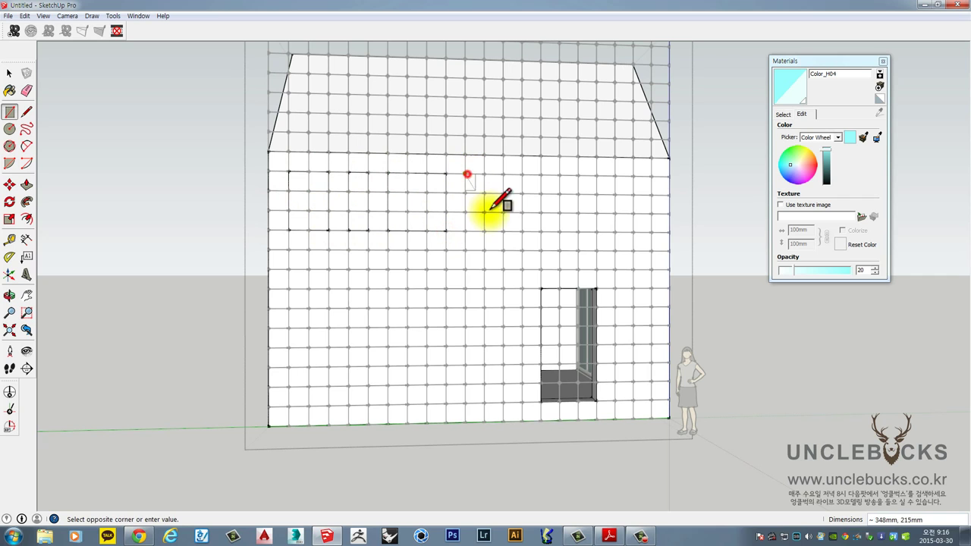
click(484, 230)
click(503, 173)
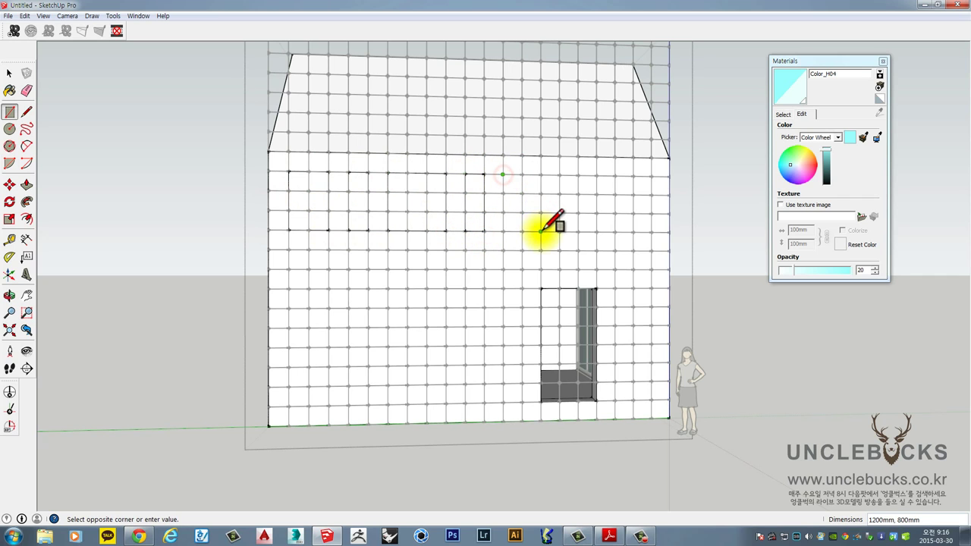
click(542, 232)
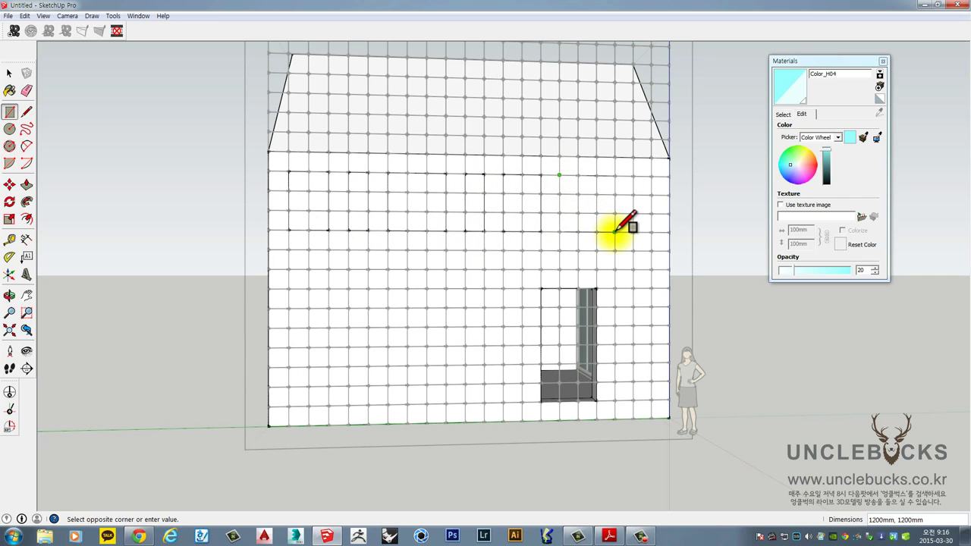
middle_drag(614, 231, 531, 217)
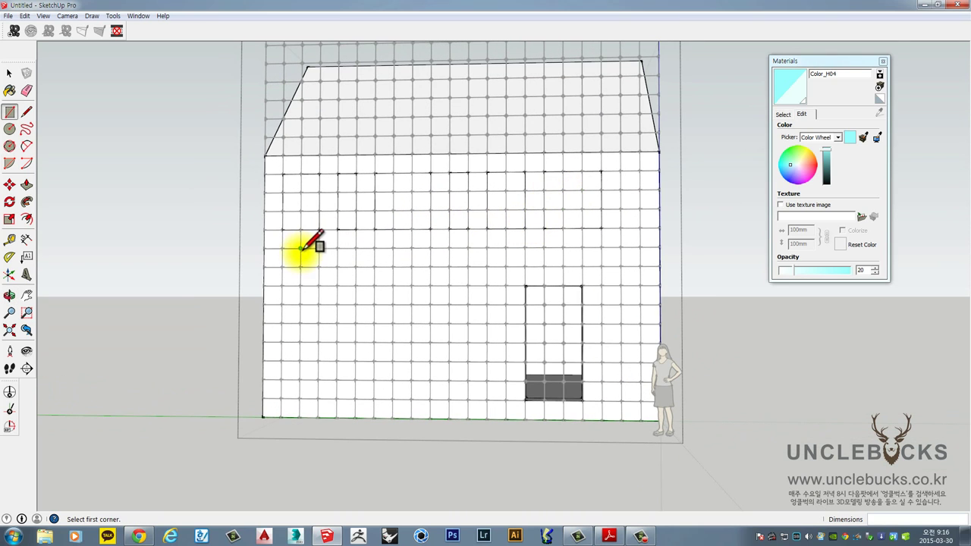
Draw a middle row of four 800 mm tall window rectangles, 1600, 400, 1200 and 400 mm wide, one cell apart and below the upper row
click(359, 286)
click(374, 248)
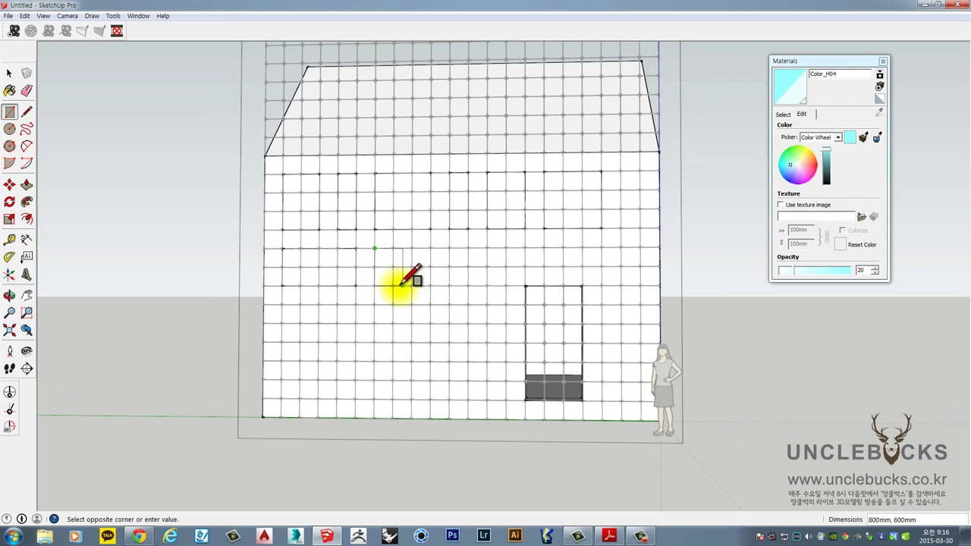
click(393, 286)
click(412, 248)
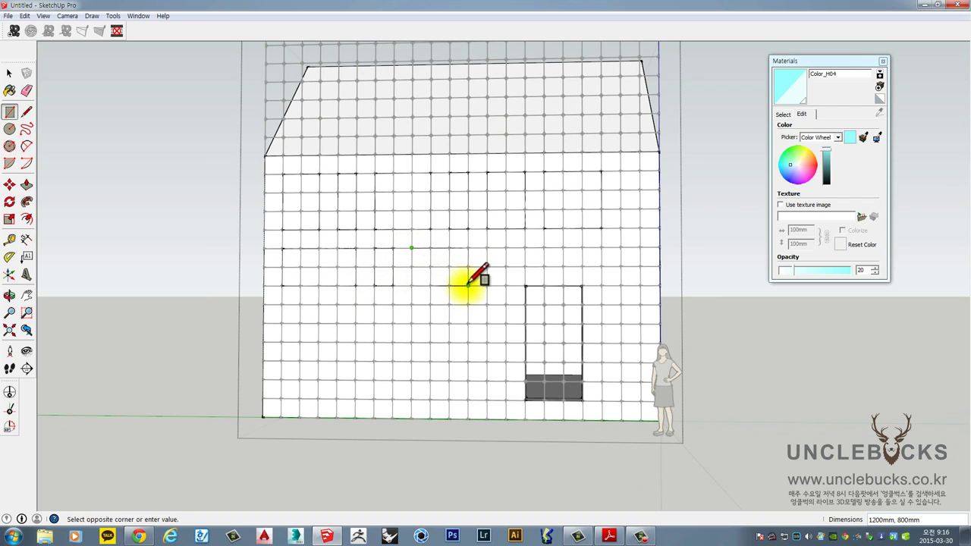
click(467, 286)
click(487, 248)
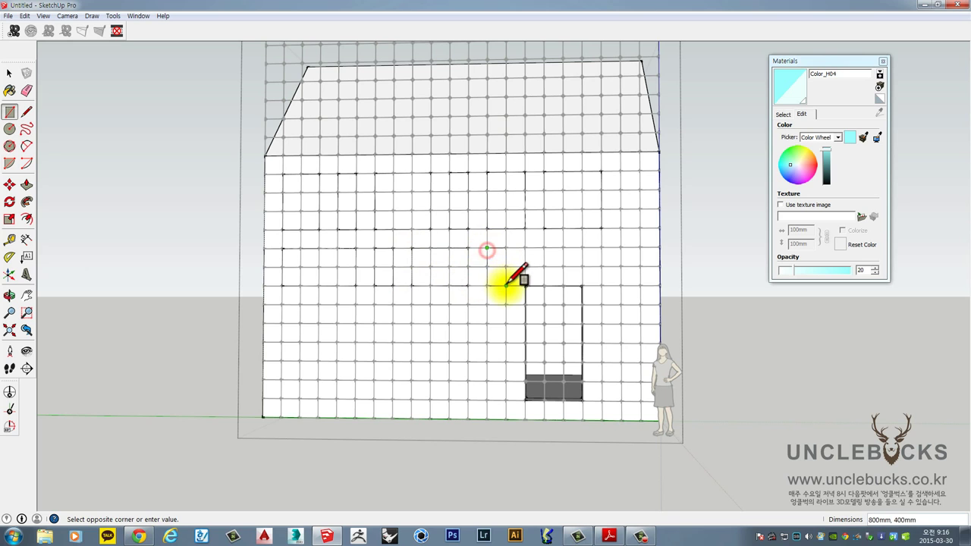
click(506, 286)
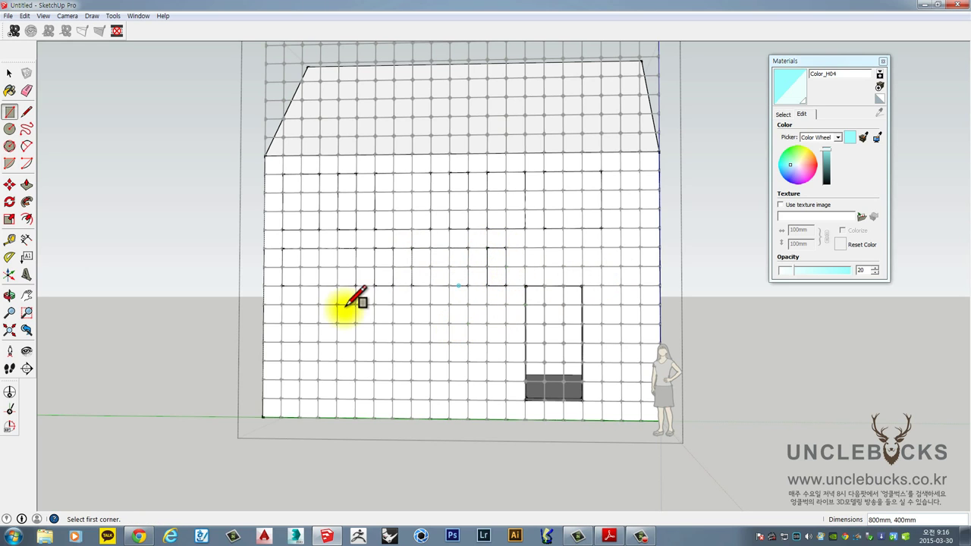
Draw a bottom row of four 1600 mm tall window rectangles, 1200, 400, 800 and 1200 mm wide, between the rear edge and the tall opening
middle_drag(348, 305, 344, 316)
click(284, 306)
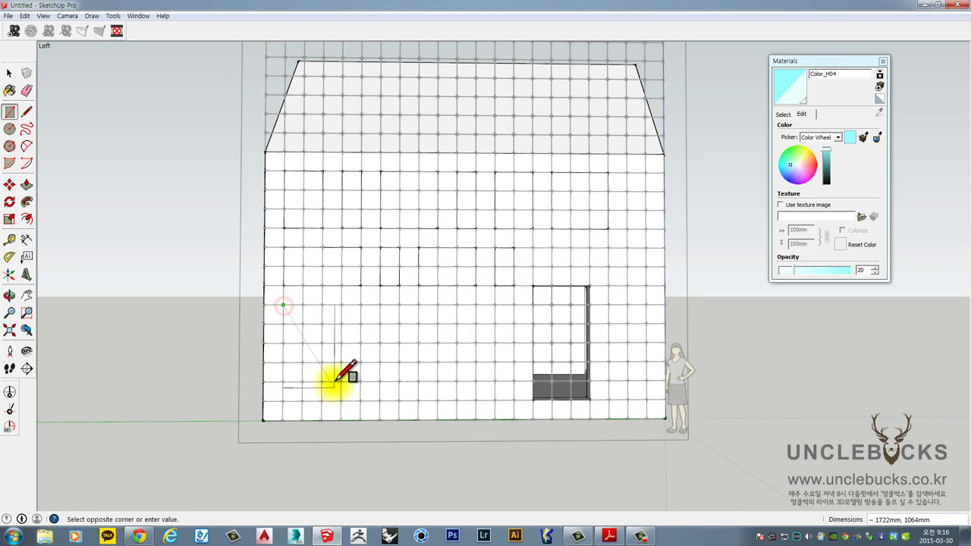
click(341, 380)
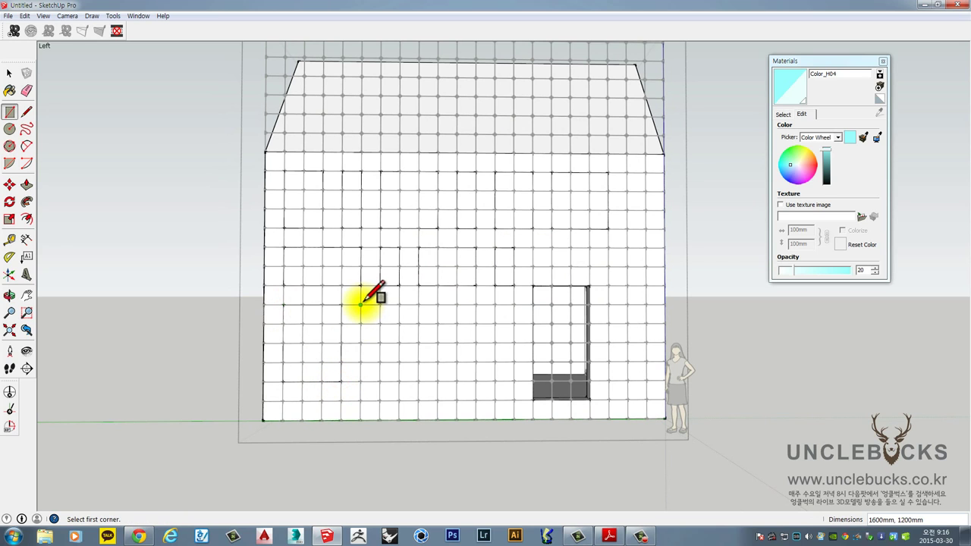
click(361, 305)
click(382, 381)
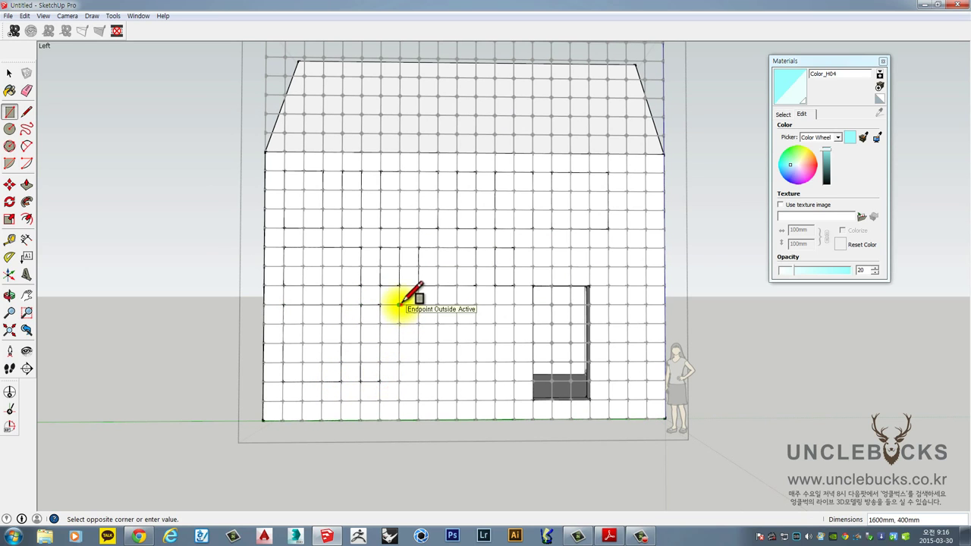
click(400, 305)
click(457, 305)
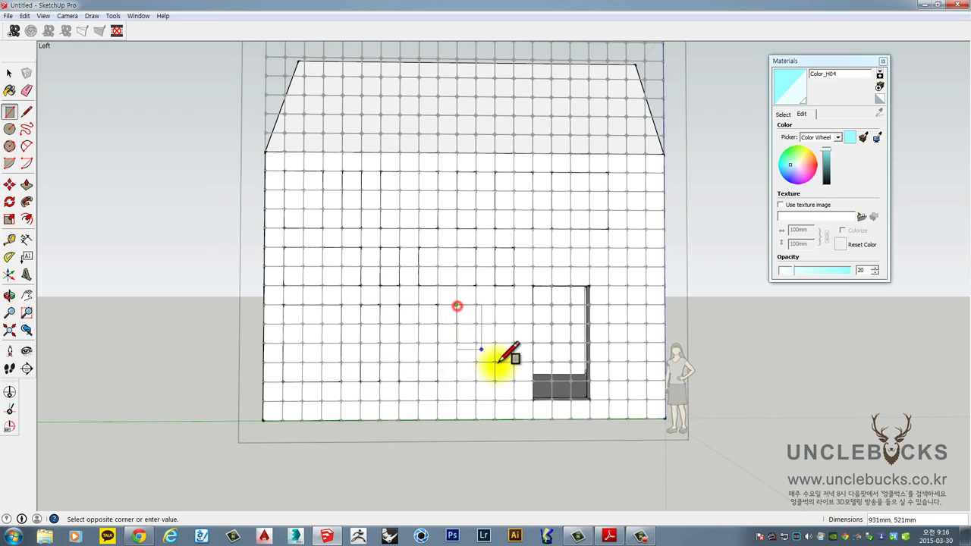
click(512, 380)
Open the house group for editing and push the six upper-row window rectangles through the side wall
middle_drag(532, 281, 393, 262)
key(space)
key(Escape)
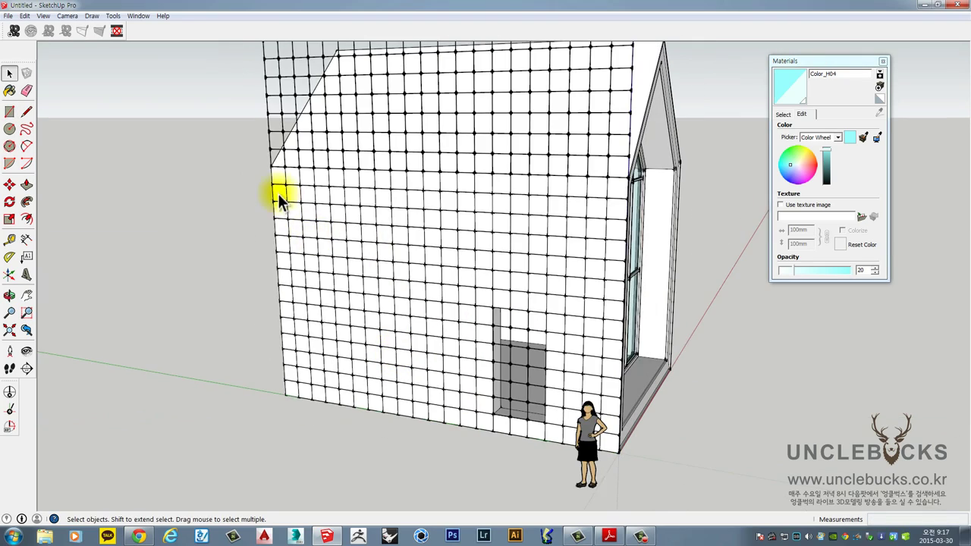
middle_drag(278, 193, 301, 196)
scroll(302, 195, up, 1)
double_click(301, 195)
triple_click(302, 195)
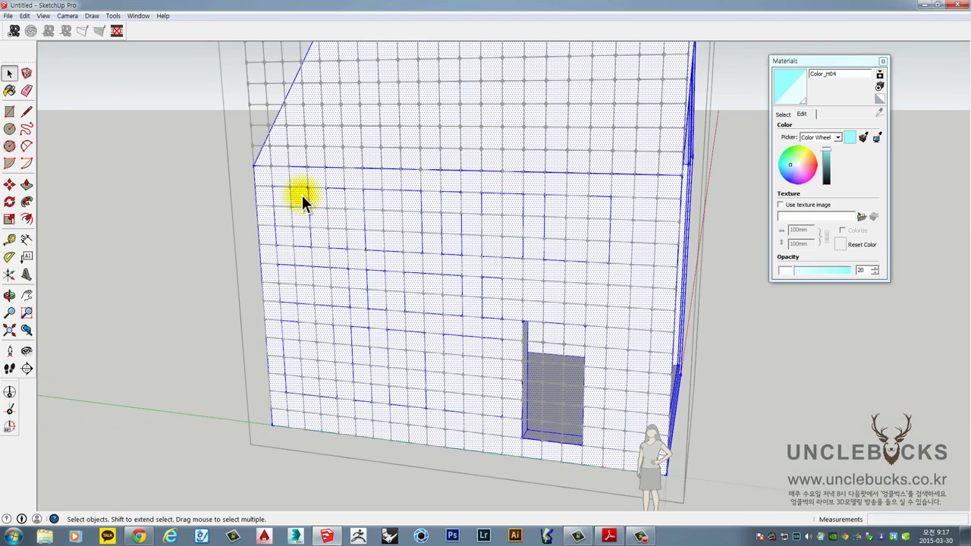
scroll(302, 195, up, 1)
key(p)
double_click(273, 203)
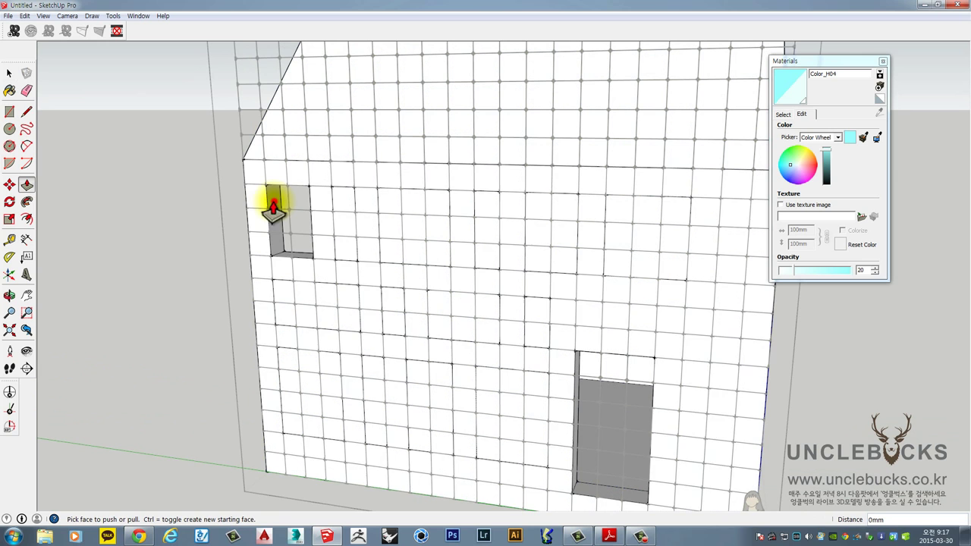
double_click(337, 211)
double_click(399, 207)
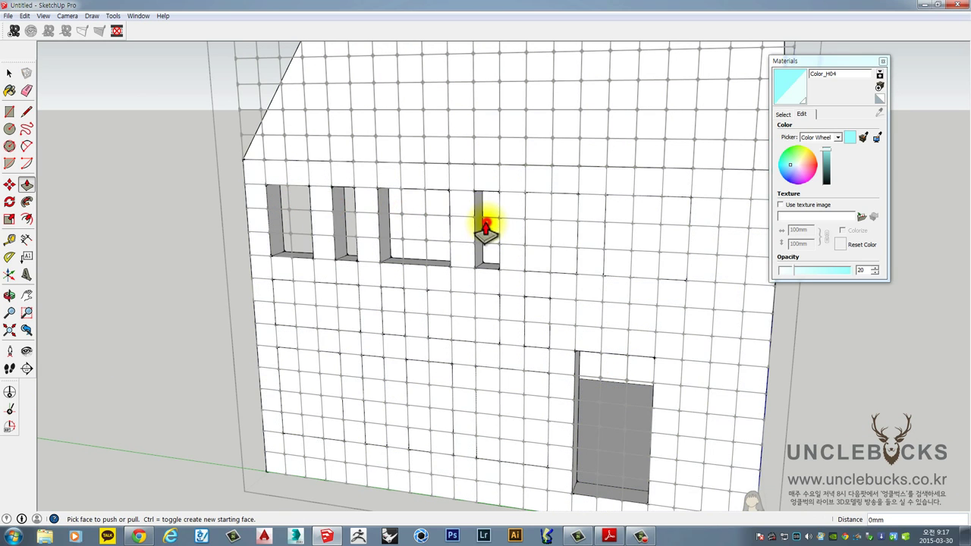
double_click(541, 229)
double_click(650, 239)
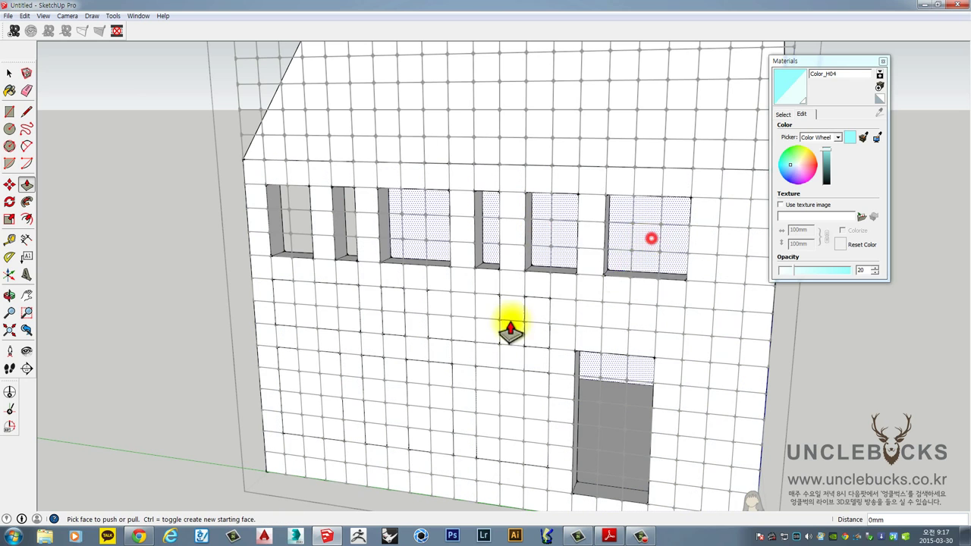
Push the four middle-row window rectangles through the side wall to cut their openings
double_click(307, 315)
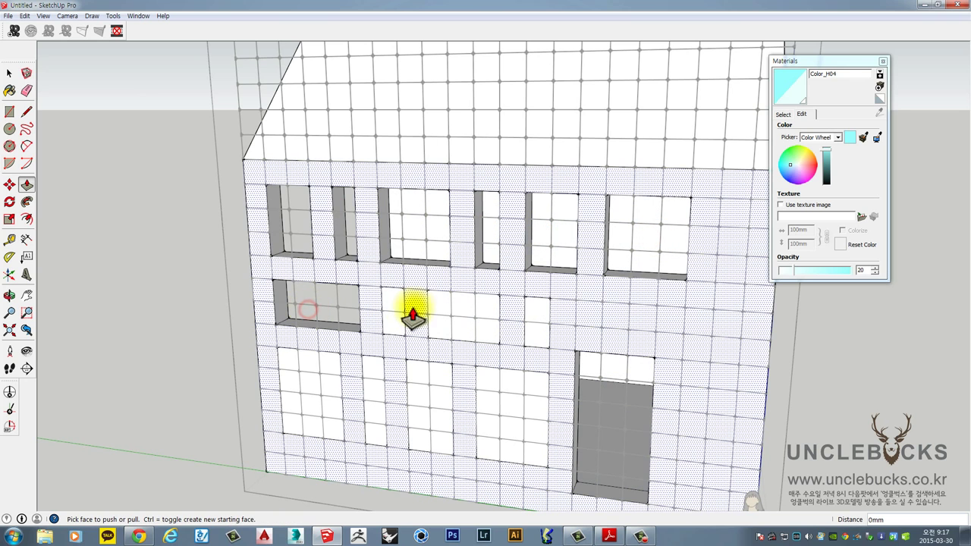
double_click(402, 307)
double_click(429, 314)
double_click(529, 324)
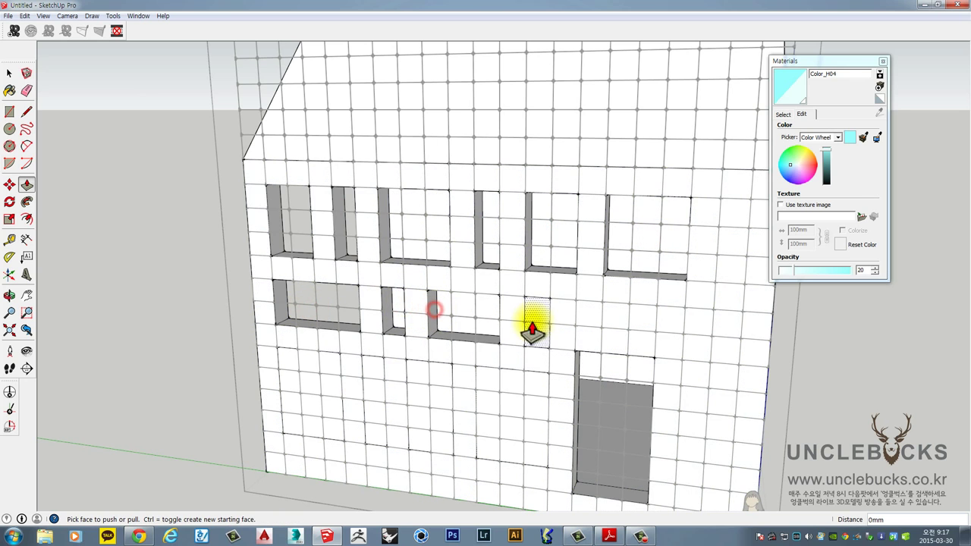
Cut the four bottom-row window openings through the side wall and leave the house group
double_click(311, 395)
double_click(372, 381)
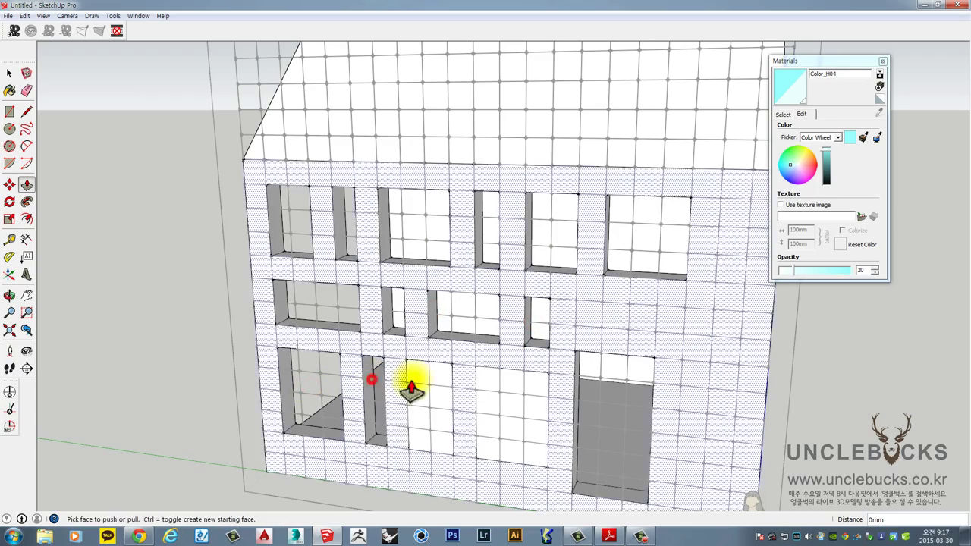
double_click(429, 383)
double_click(498, 401)
middle_drag(494, 386, 270, 289)
key(space)
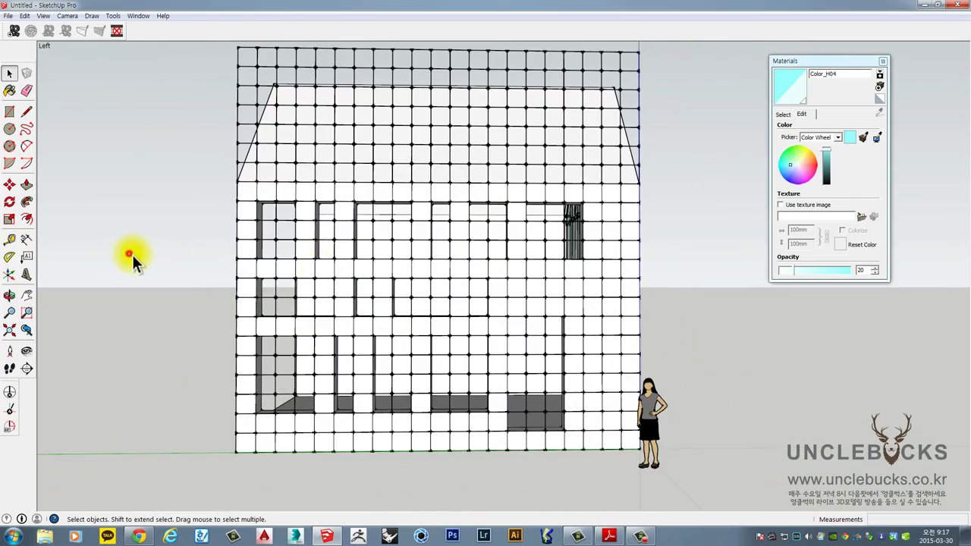
Unlock the grid group in front of the side wall and hide it
middle_drag(130, 256, 187, 247)
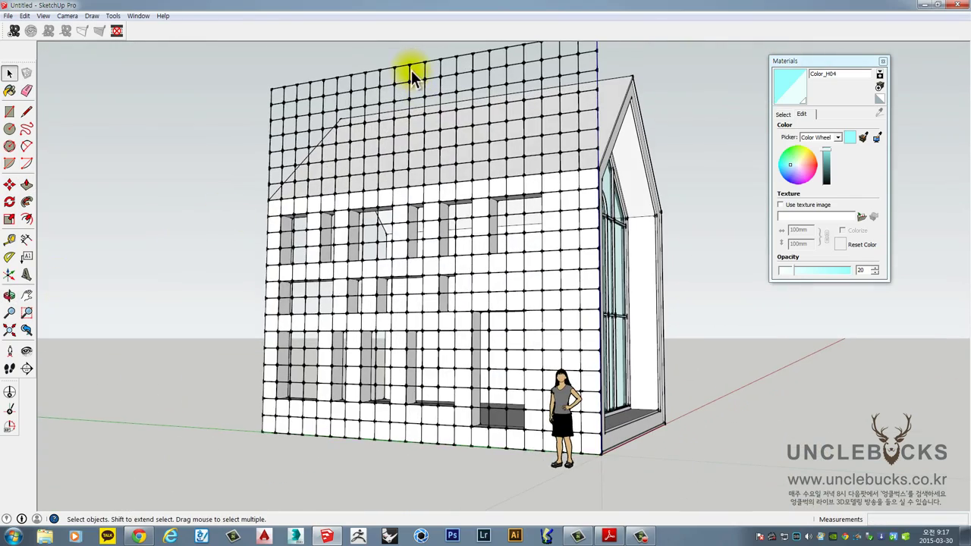
triple_click(411, 66)
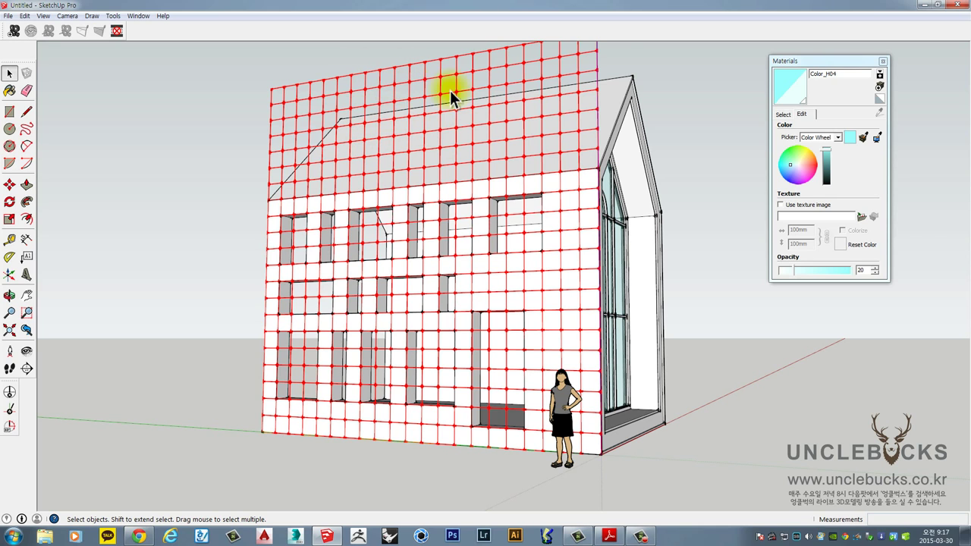
right_click(298, 99)
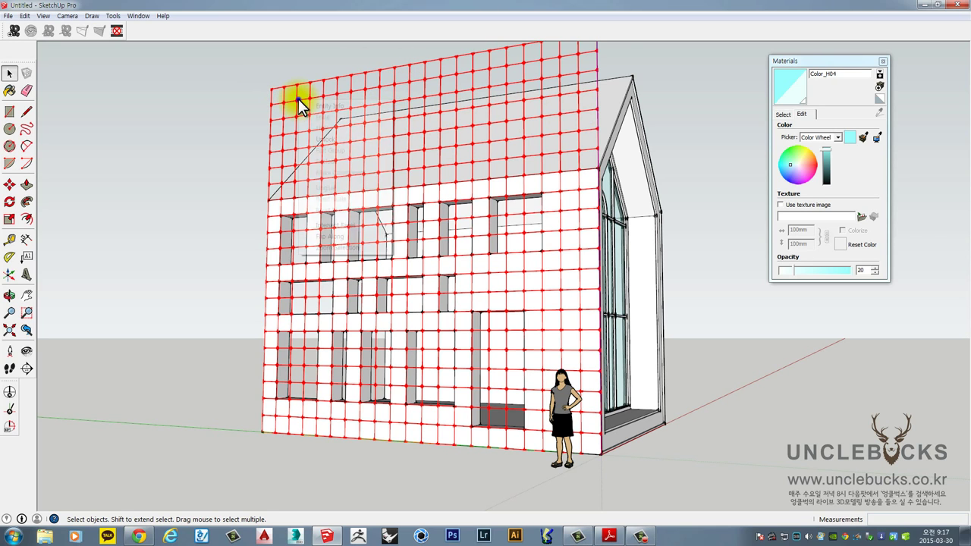
click(321, 139)
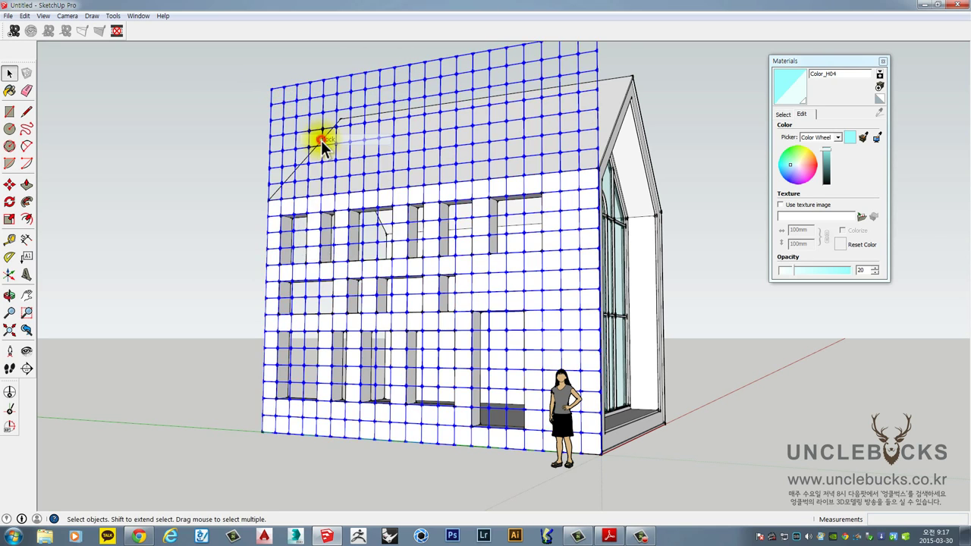
right_click(322, 96)
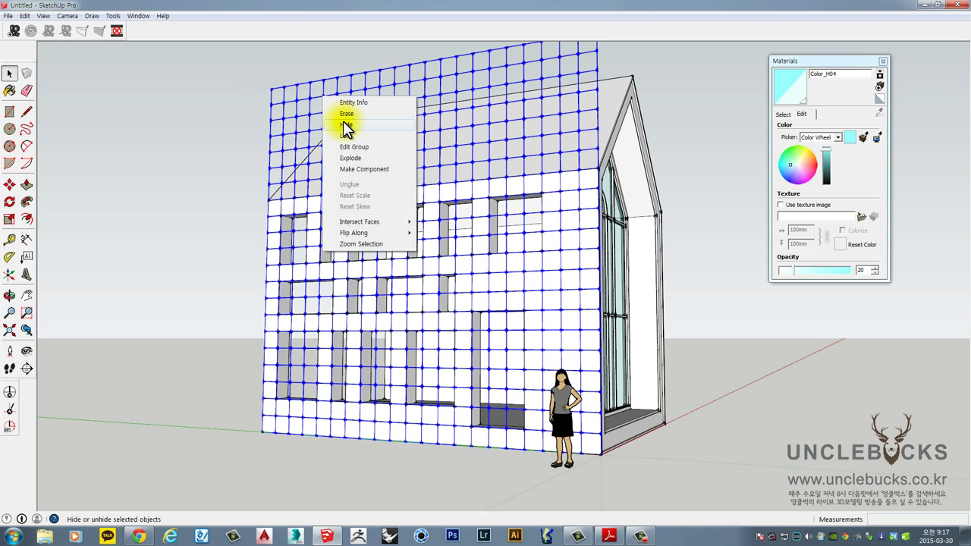
click(345, 125)
Display hidden geometry, unhide the grid group and turn the hidden geometry display off again
middle_drag(339, 123, 581, 187)
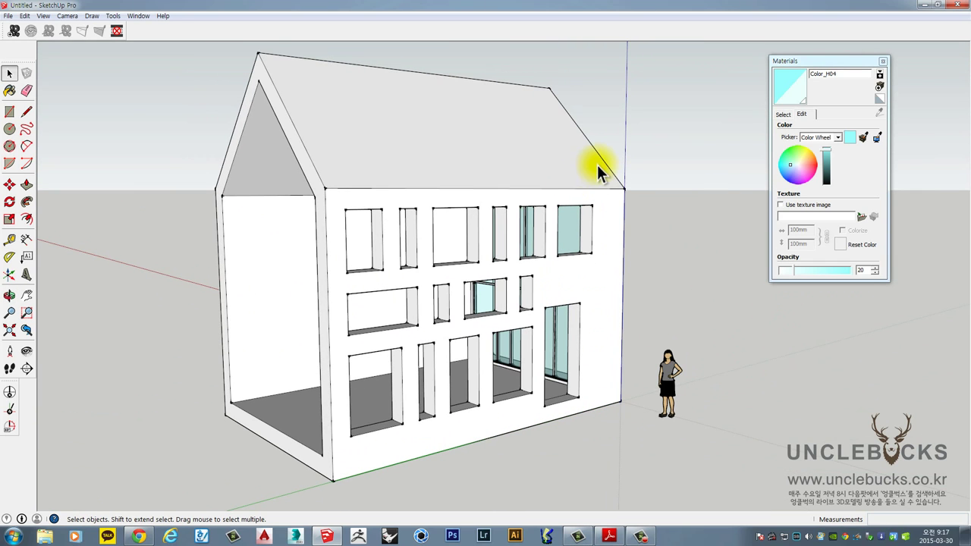
click(41, 16)
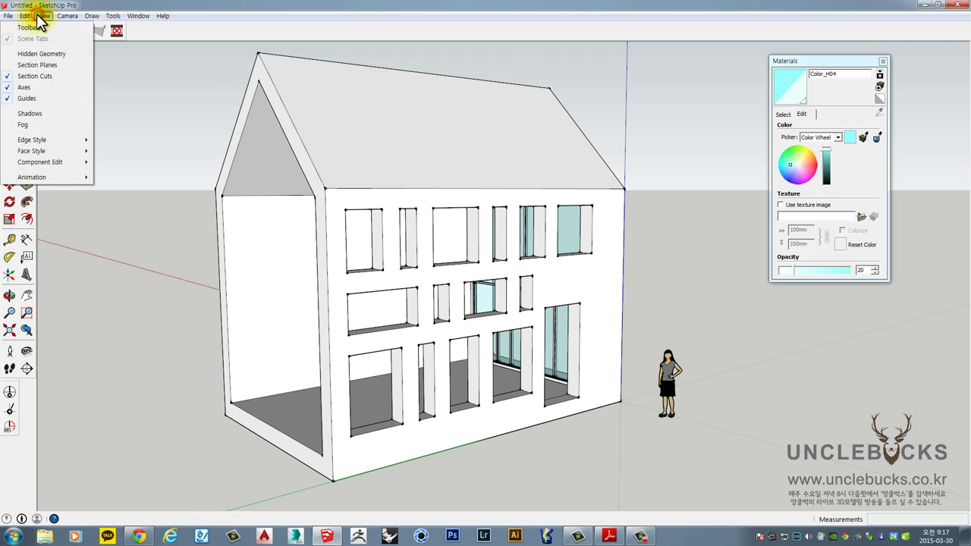
click(42, 53)
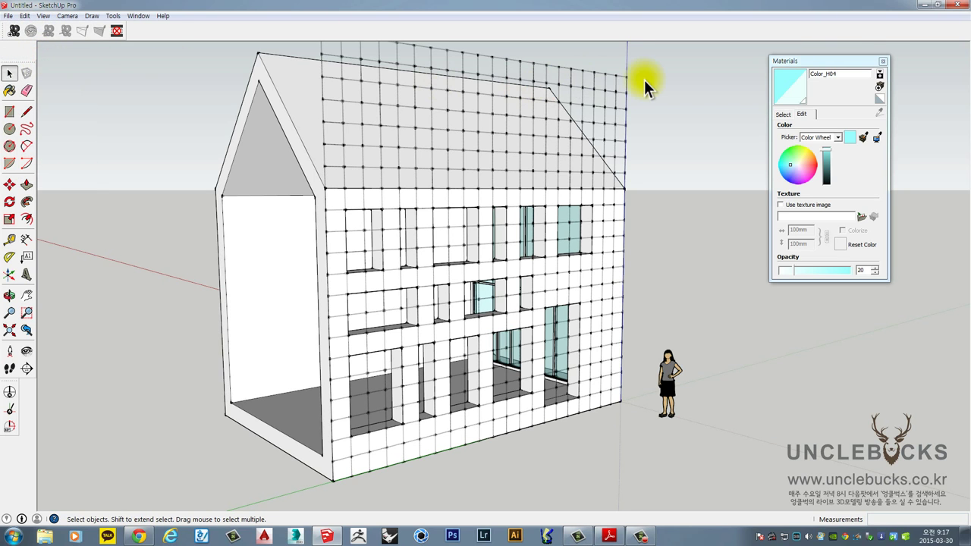
click(615, 75)
right_click(616, 76)
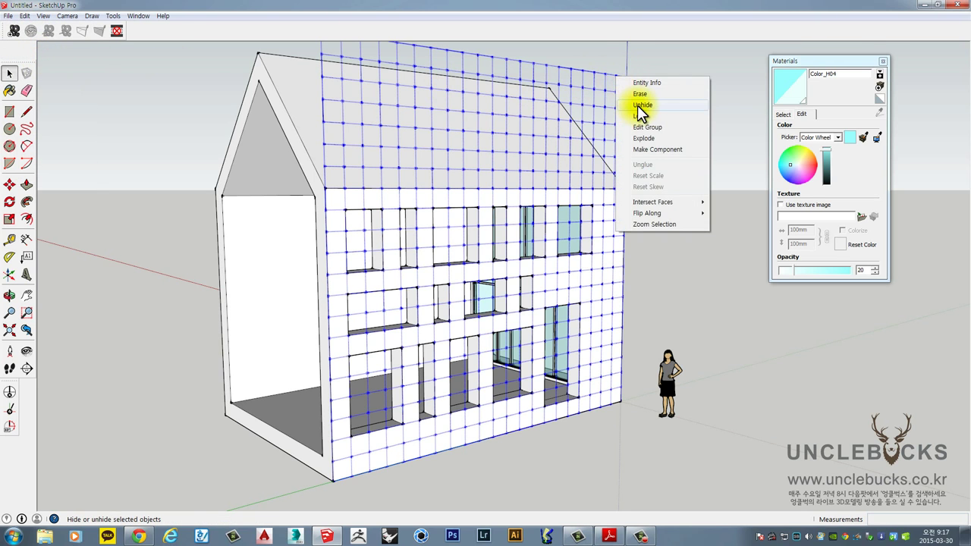
click(637, 105)
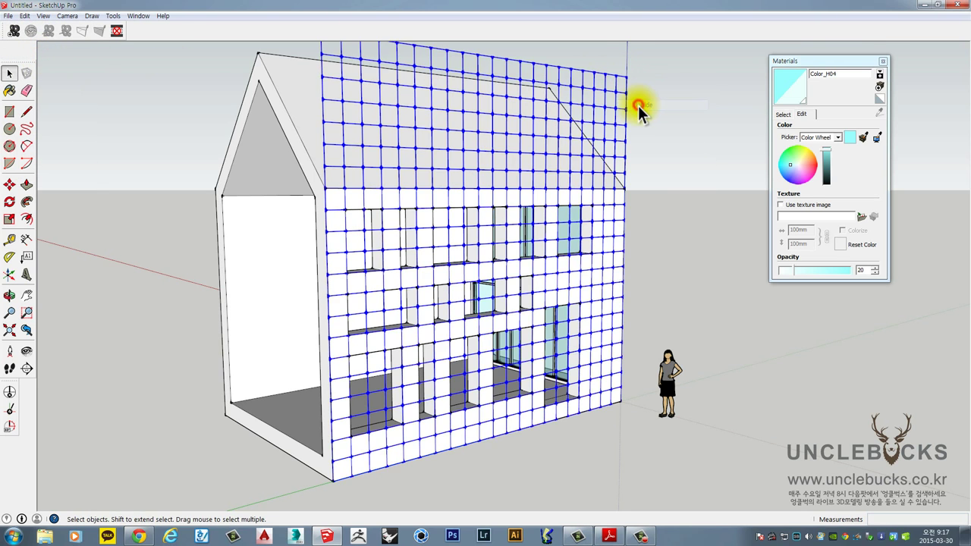
click(38, 16)
click(38, 55)
click(628, 300)
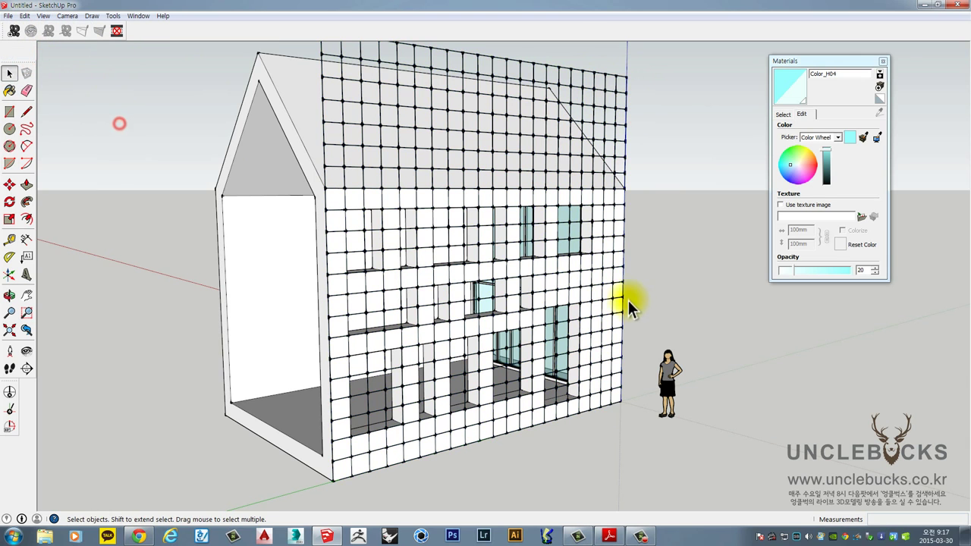
Hide the unlocked grid group on the side wall again
middle_drag(628, 300, 589, 203)
click(620, 92)
right_click(620, 92)
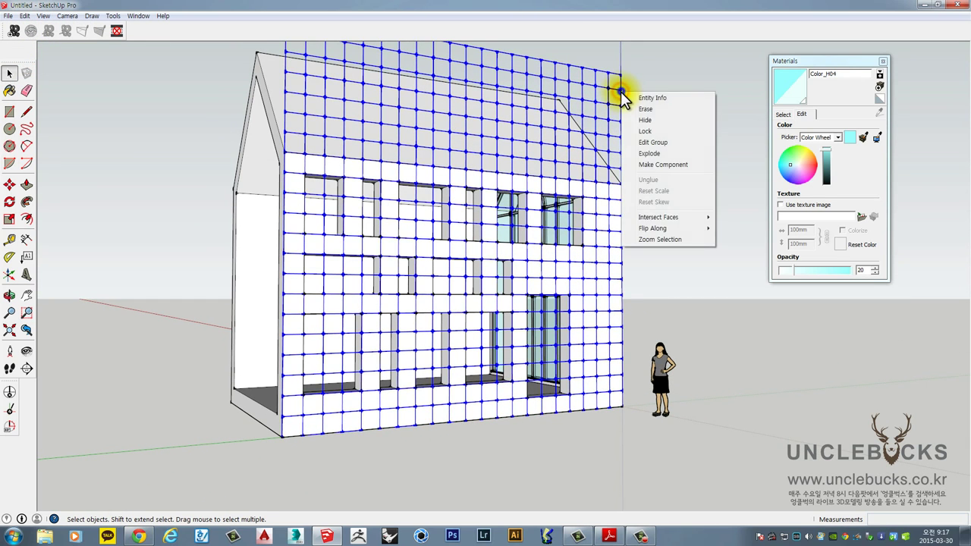
click(647, 121)
Draw a rectangle corner to corner across the upper row's rearmost window opening
middle_drag(645, 130, 463, 221)
scroll(437, 255, up, 4)
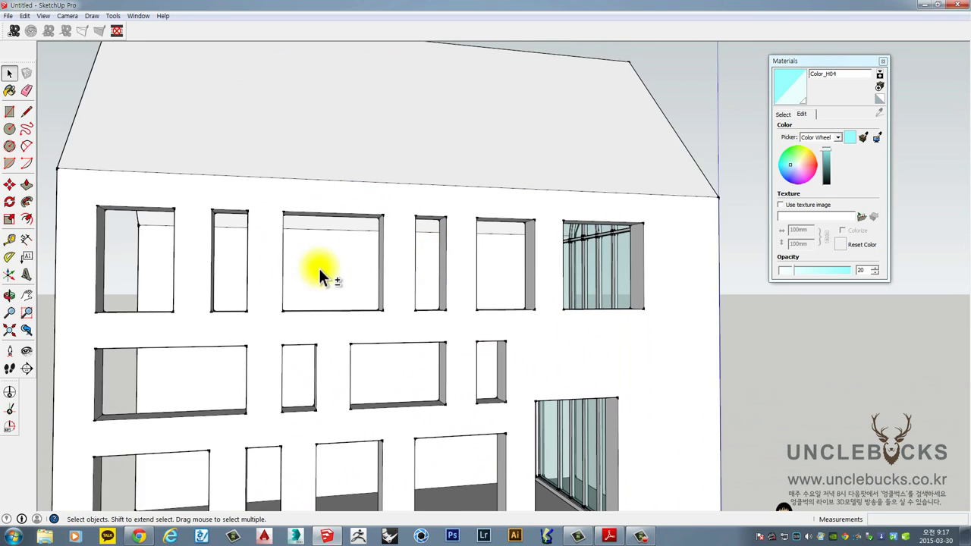
mouse_move(319, 268)
shift+middle_down()
mouse_move(389, 196)
mouse_move(505, 195)
mouse_move(386, 207)
shift+middle_up()
scroll(389, 195, down, 2)
scroll(314, 169, up, 3)
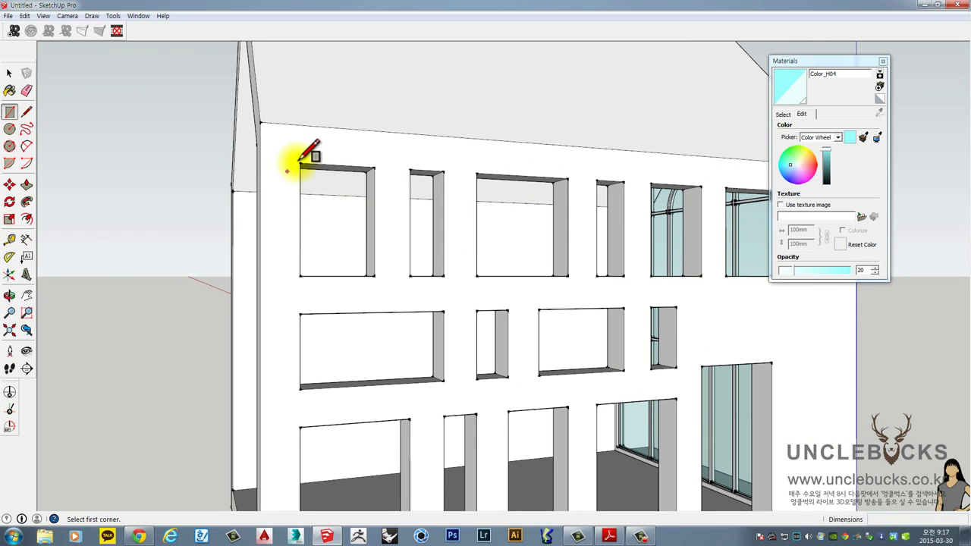
click(374, 275)
Offset the new rectangle's outline inward by 80 mm and delete the inner face to leave a frame
middle_drag(379, 253, 304, 275)
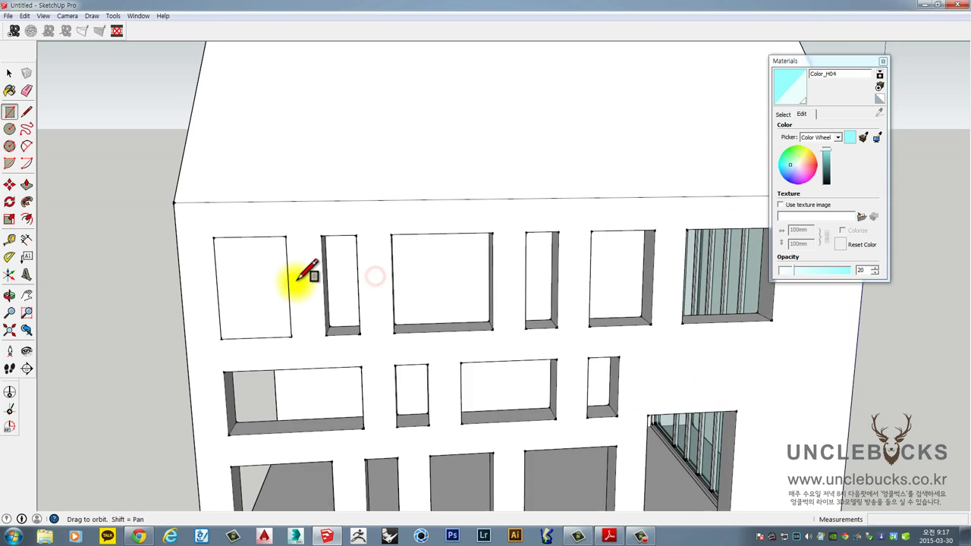
scroll(251, 271, up, 2)
middle_drag(237, 277, 272, 230)
key(f)
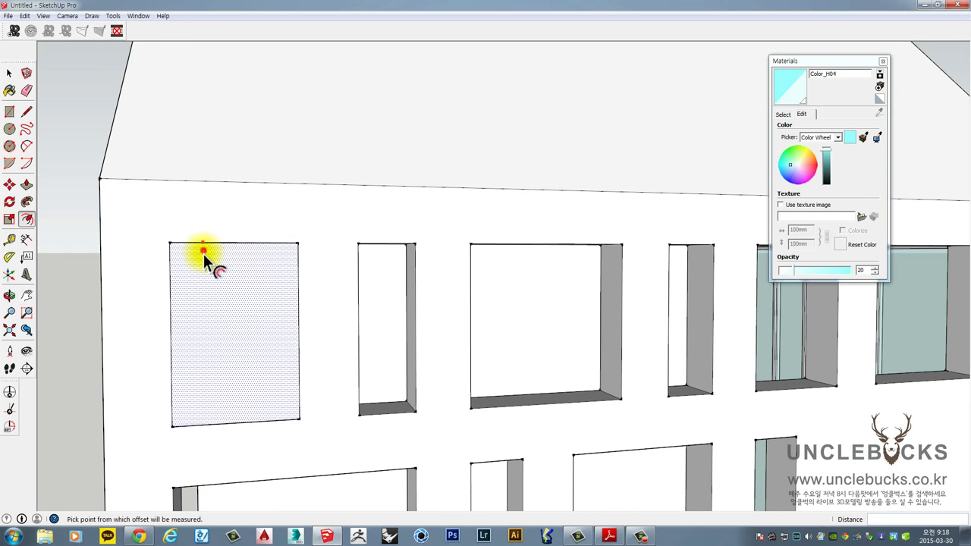
click(203, 253)
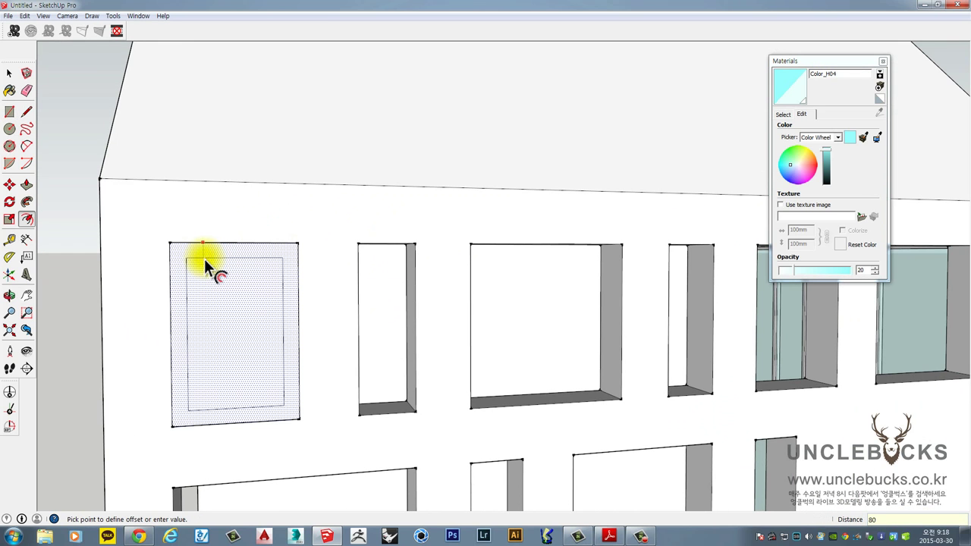
click(205, 258)
key(space)
click(211, 323)
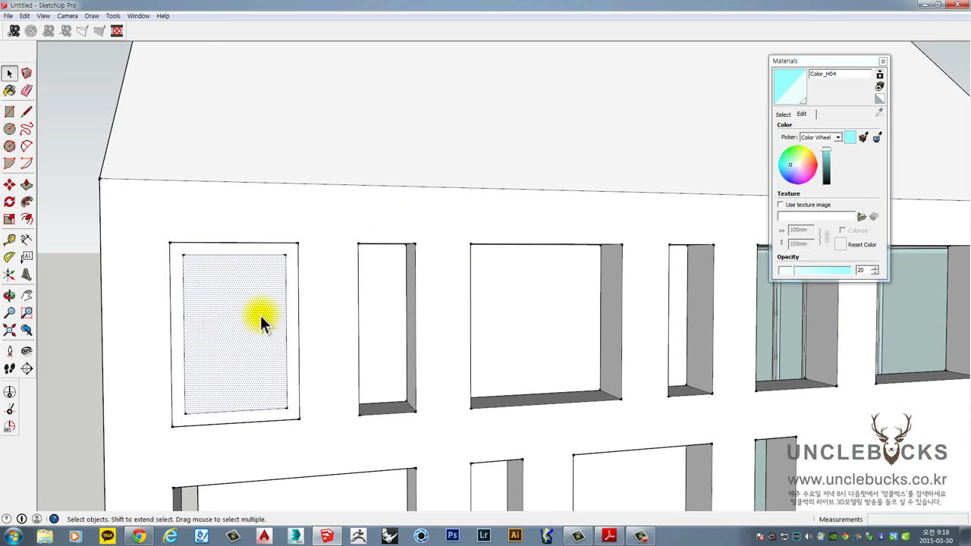
Extrude the window frame face 200 mm outward from the wall and extend its back face 200 mm inward
key(p)
middle_drag(261, 320, 432, 339)
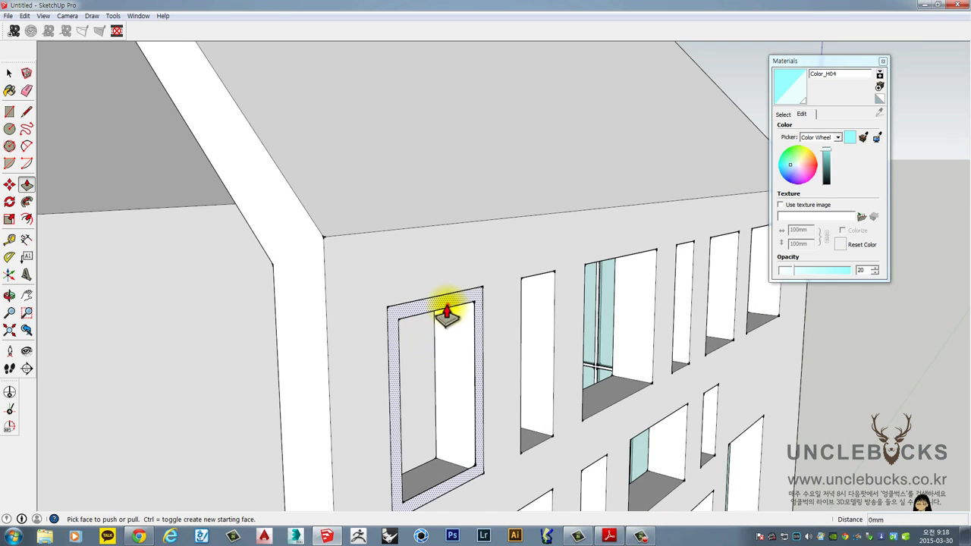
click(447, 304)
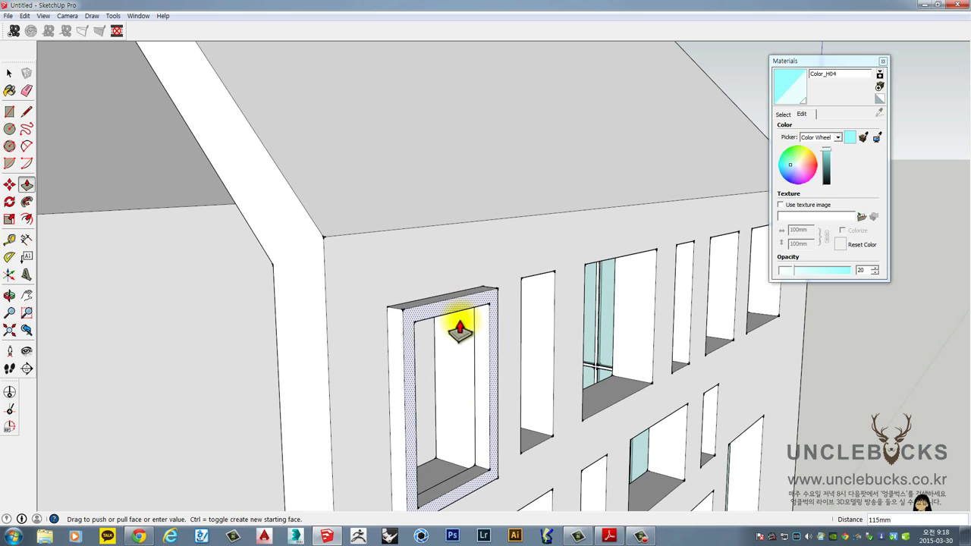
click(459, 328)
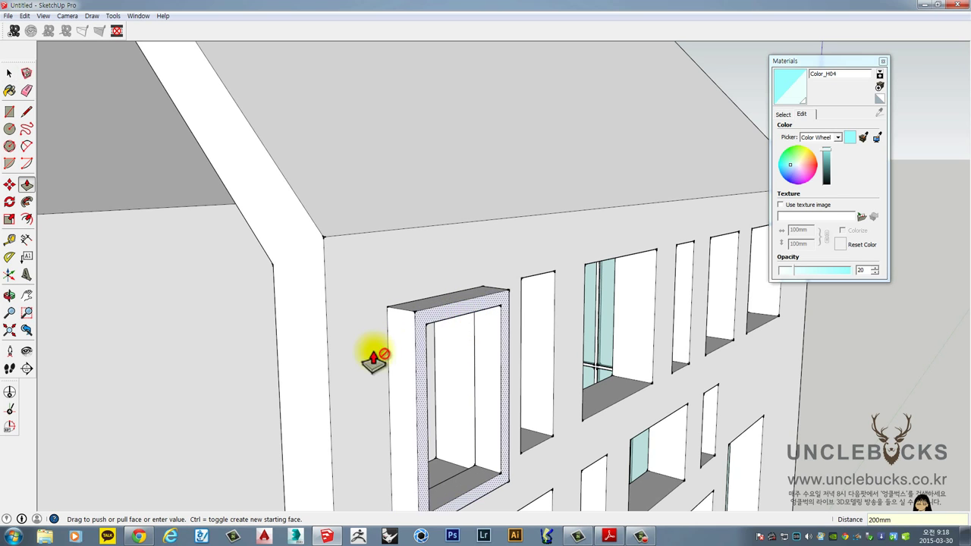
middle_drag(369, 351, 553, 366)
click(453, 321)
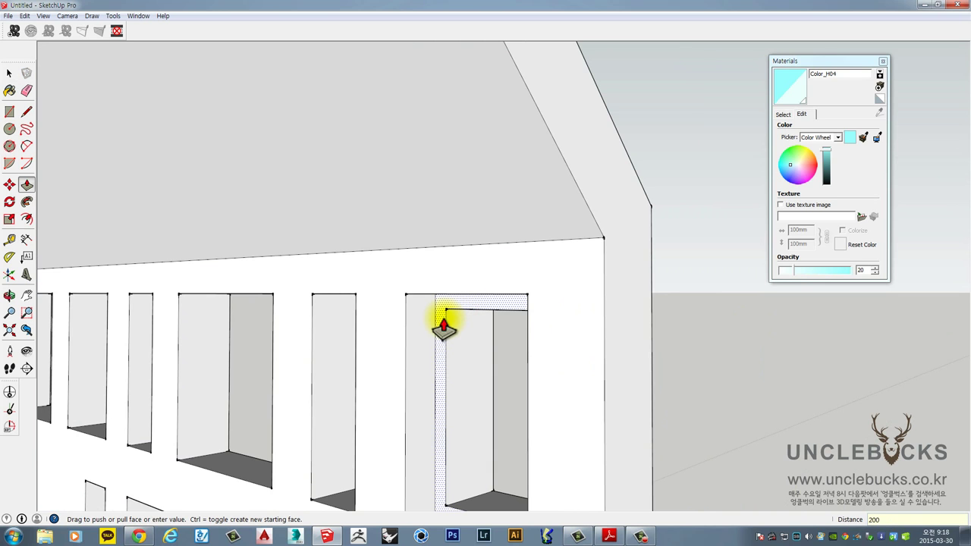
click(443, 319)
Select all connected geometry of the window frame and make it a group
shift+middle_drag(458, 356, 419, 184)
key(space)
triple_click(458, 257)
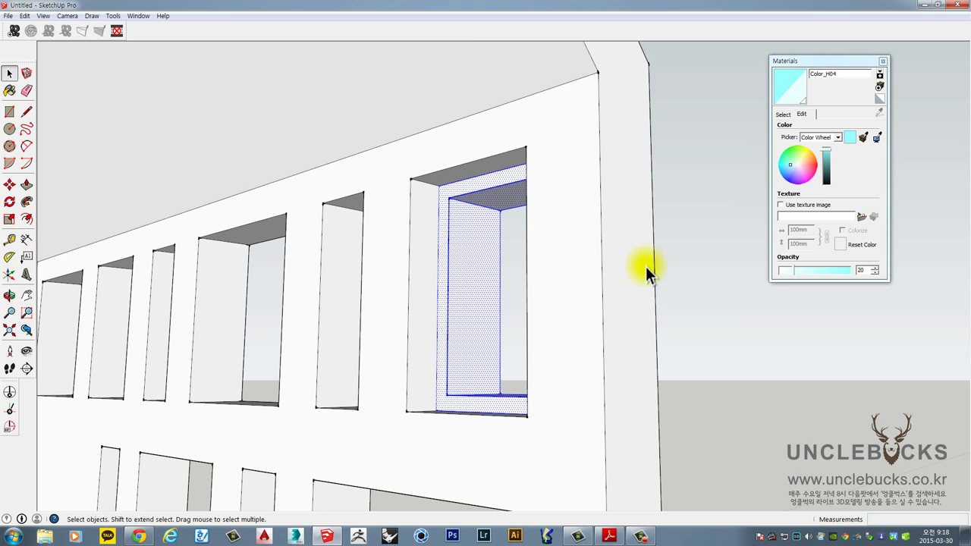
middle_drag(646, 266, 684, 241)
right_click(463, 217)
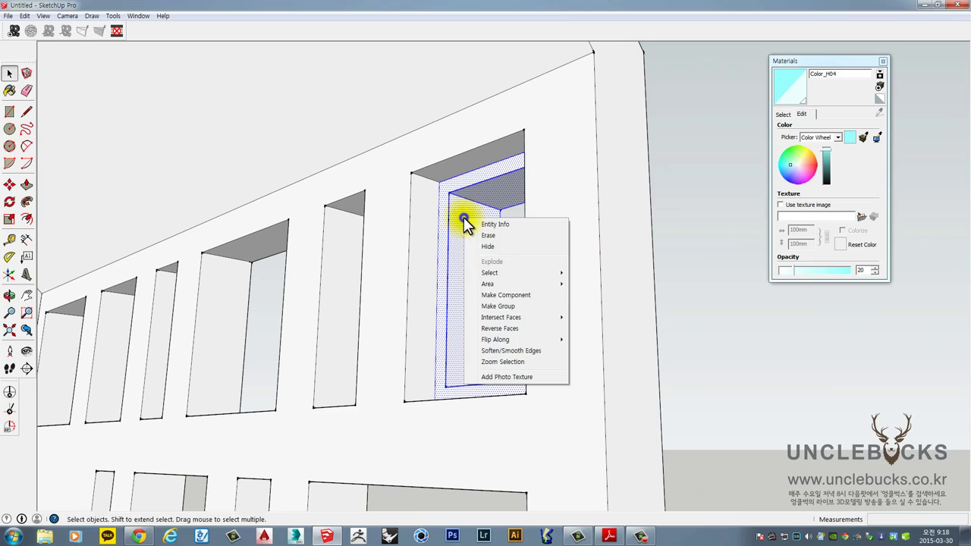
click(483, 305)
Open the window frame group for editing and offset its front face outline inward by 20 mm
middle_drag(483, 305, 405, 182)
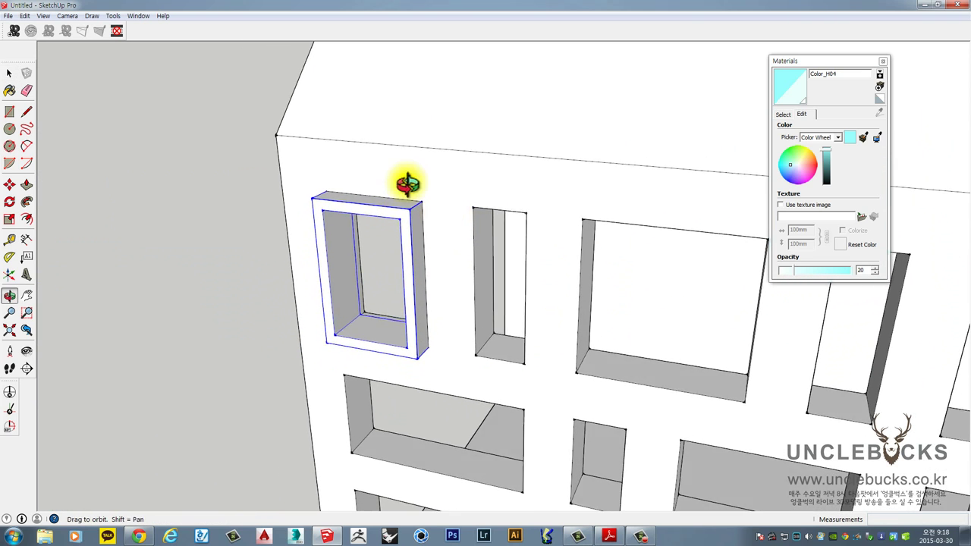
scroll(321, 210, up, 4)
triple_click(314, 199)
scroll(312, 200, up, 4)
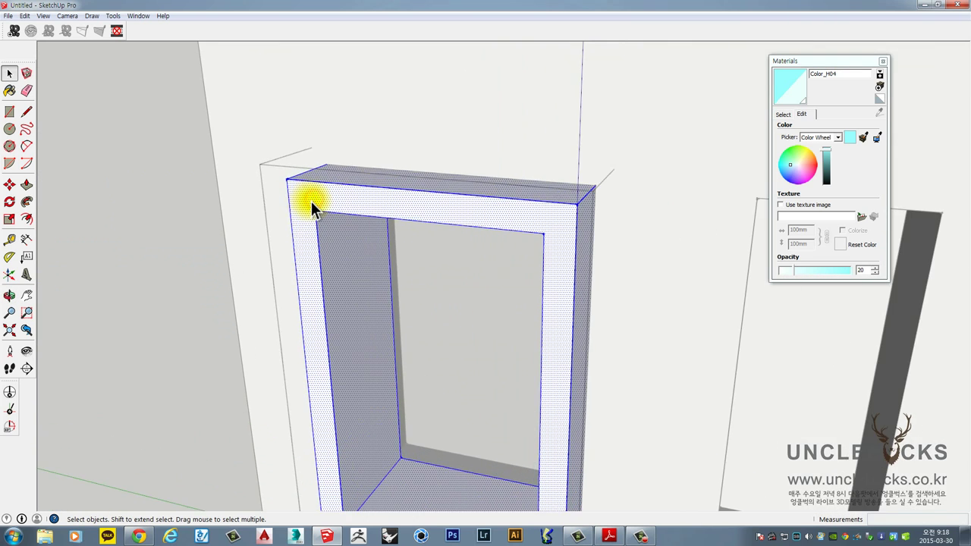
middle_drag(311, 201, 339, 188)
key(f)
click(295, 184)
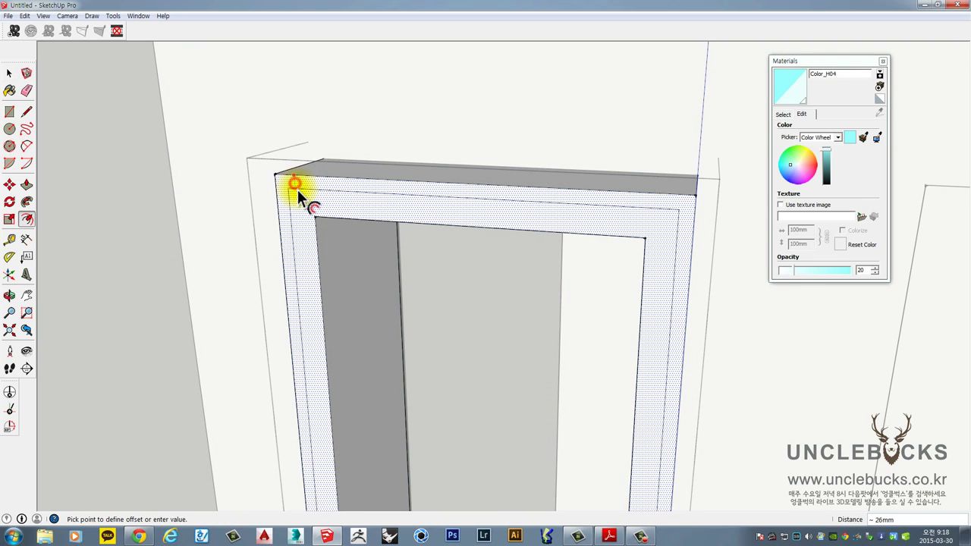
text(20)
key(Return)
middle_drag(292, 220, 311, 167)
click(303, 195)
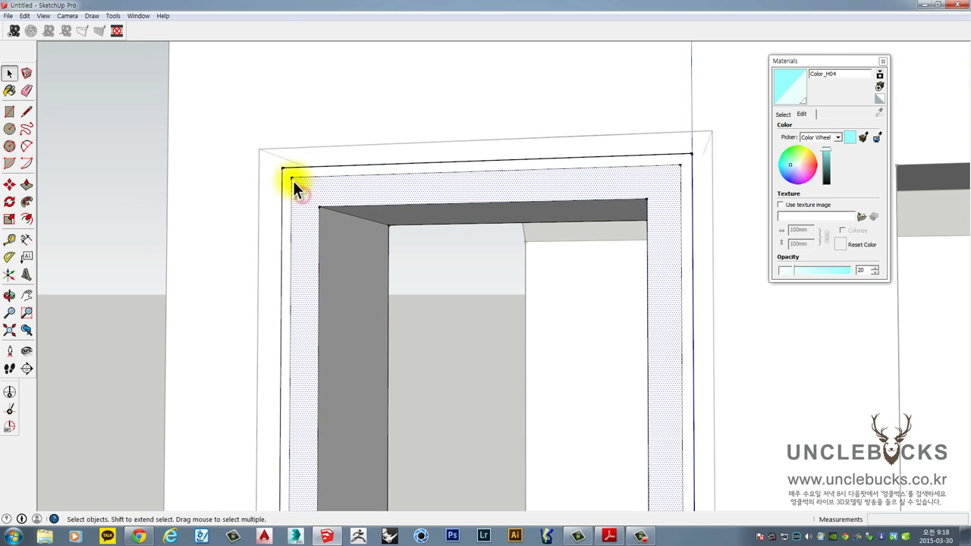
click(288, 172)
middle_drag(372, 223, 310, 245)
click(309, 244)
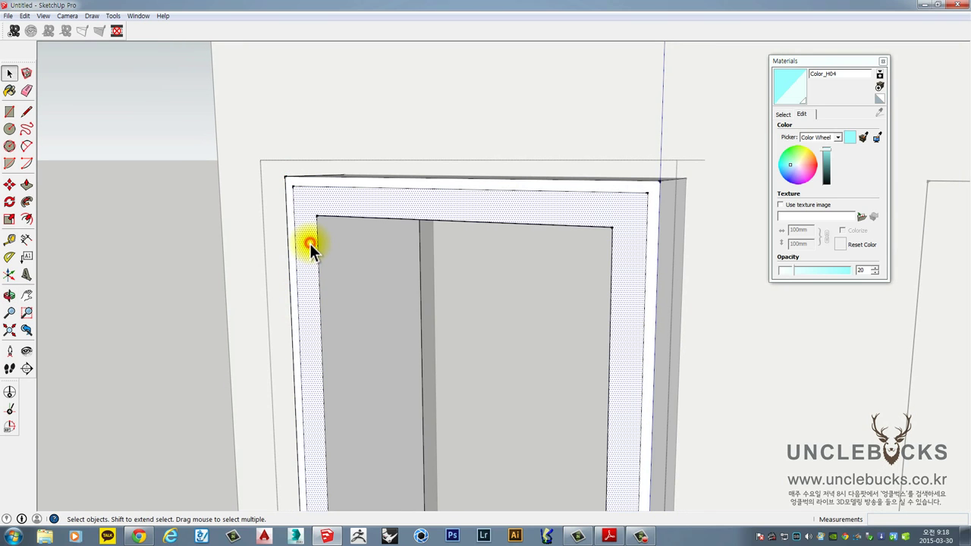
key(p)
click(310, 254)
click(331, 253)
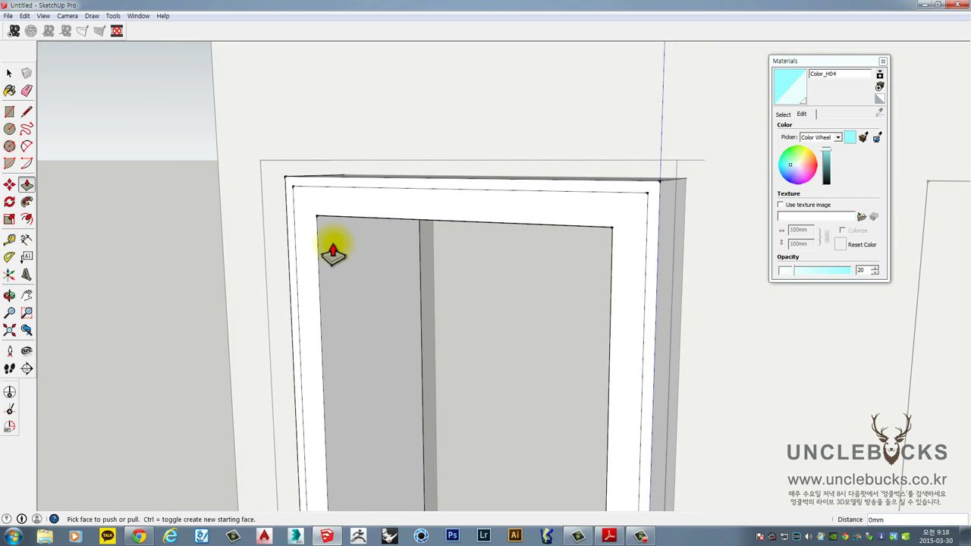
key(space)
Select all four inner edges of the frame's front face and move them 100 mm inward along the red axis to slope the face
click(318, 249)
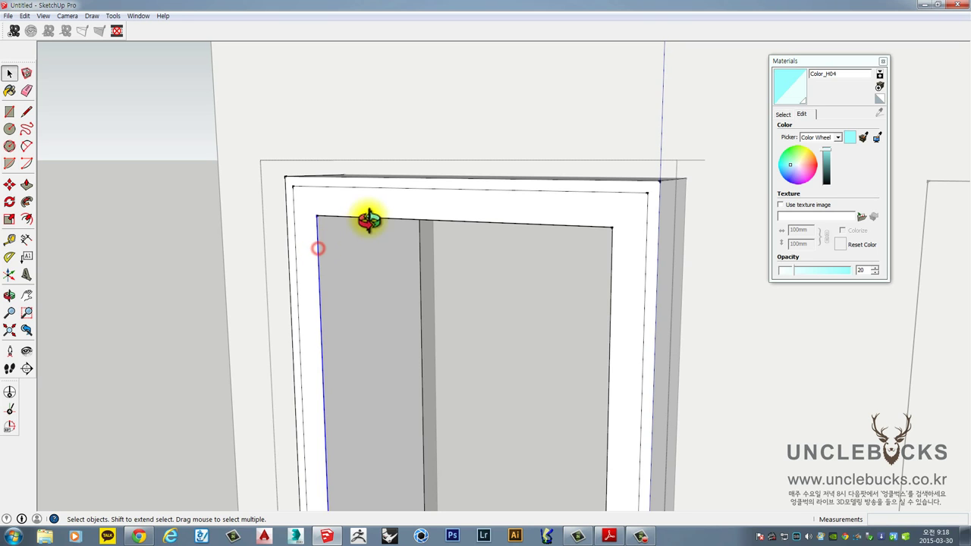
middle_drag(369, 219, 617, 165)
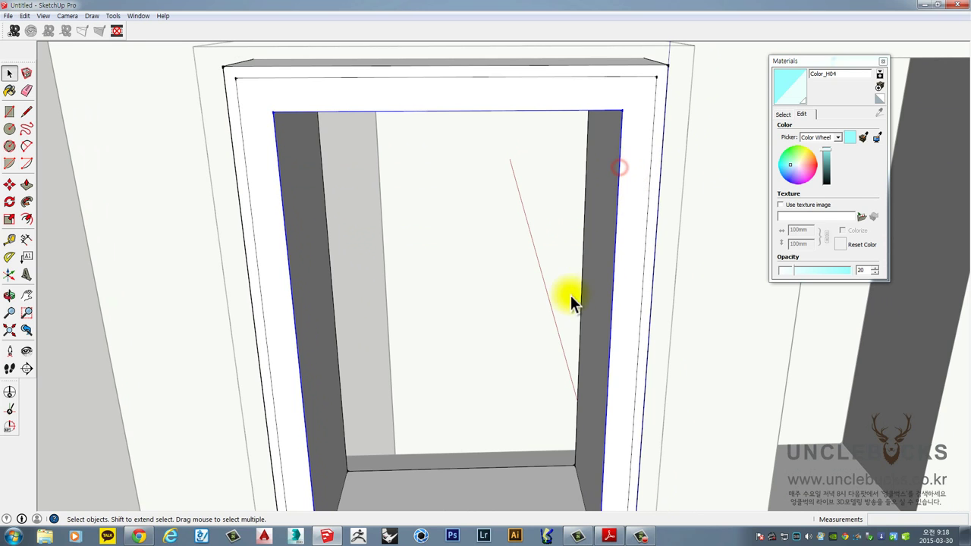
middle_drag(571, 295, 552, 180)
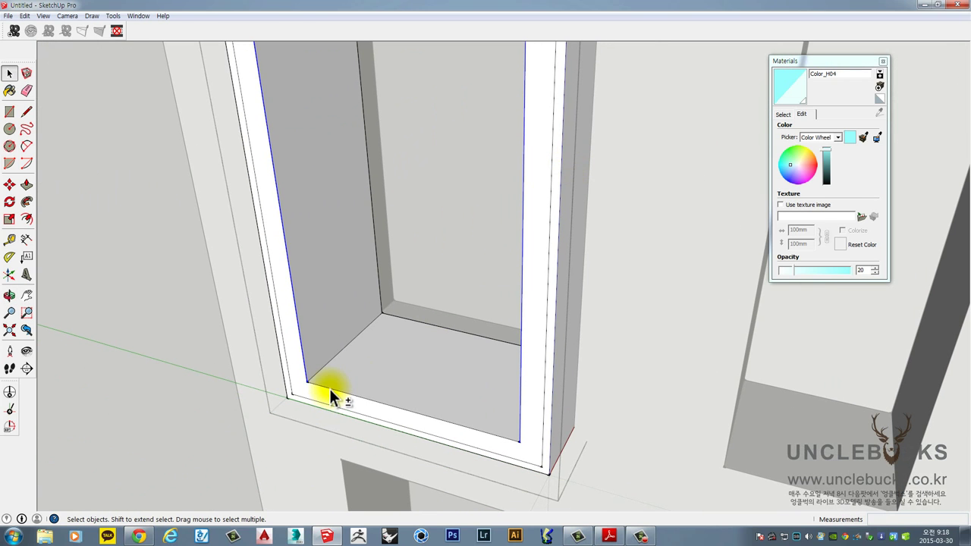
mouse_move(404, 345)
middle_down()
mouse_move(326, 379)
mouse_move(427, 340)
mouse_move(404, 361)
middle_up()
key(m)
click(389, 336)
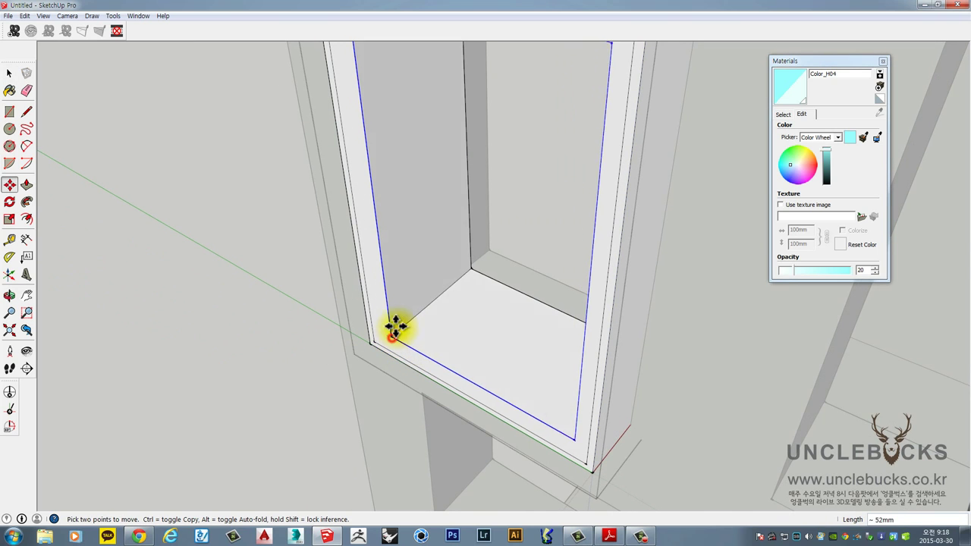
scroll(385, 331, down, 5)
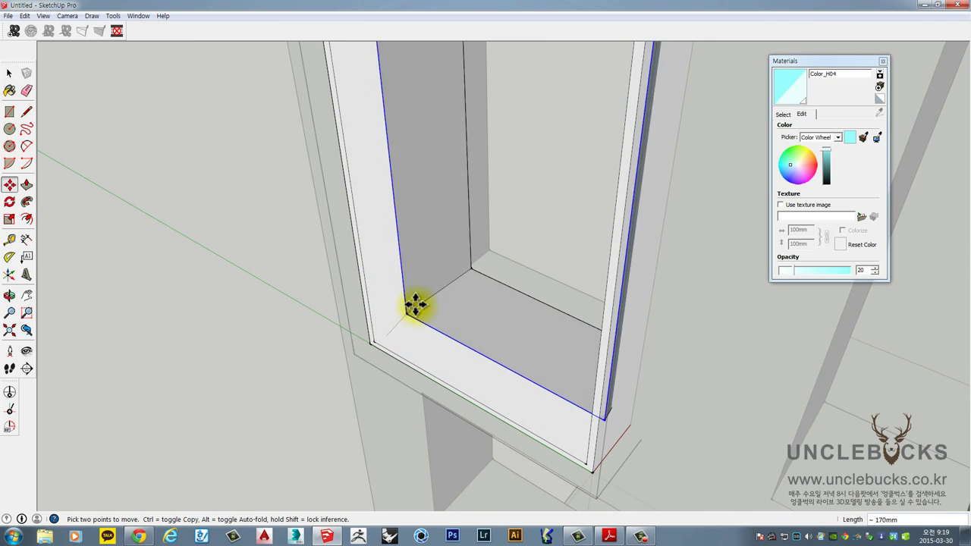
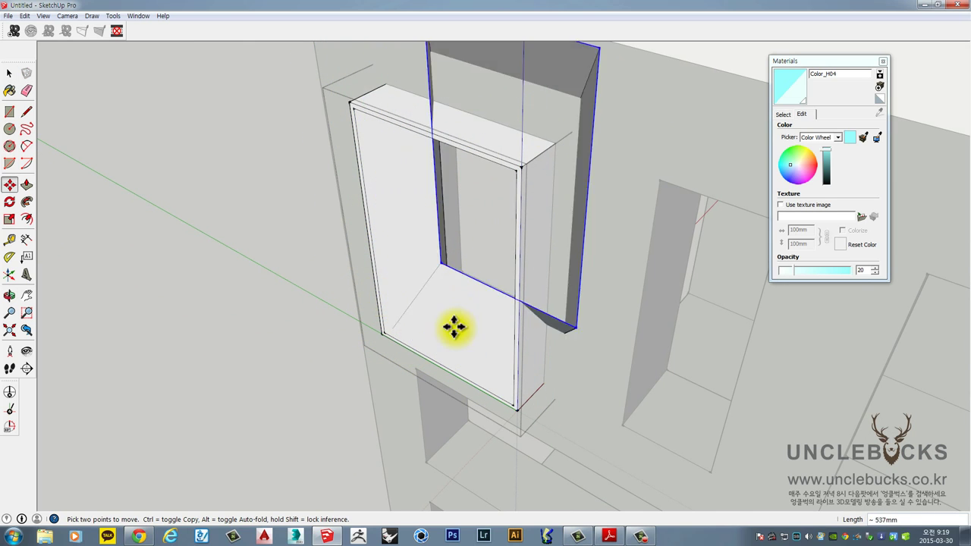
middle_drag(405, 297, 323, 408)
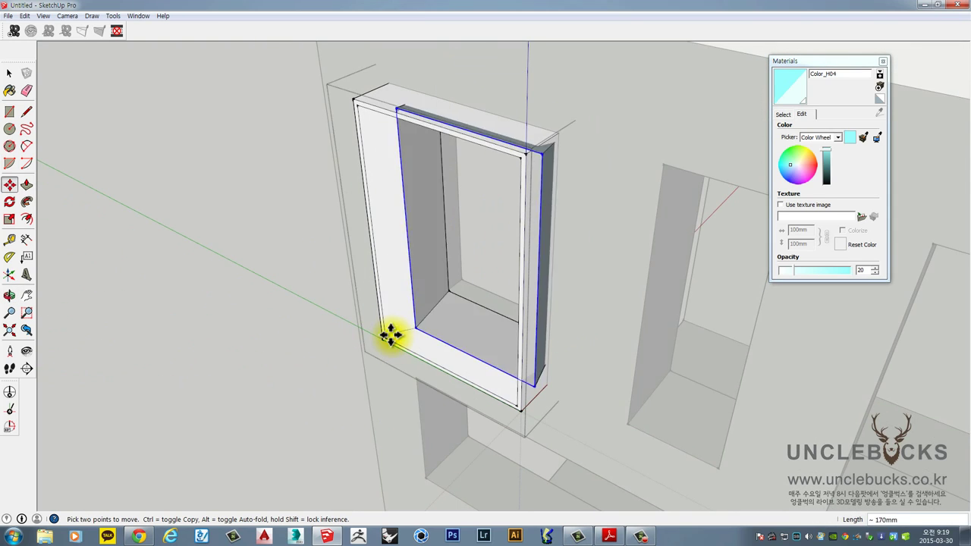
scroll(389, 334, up, 5)
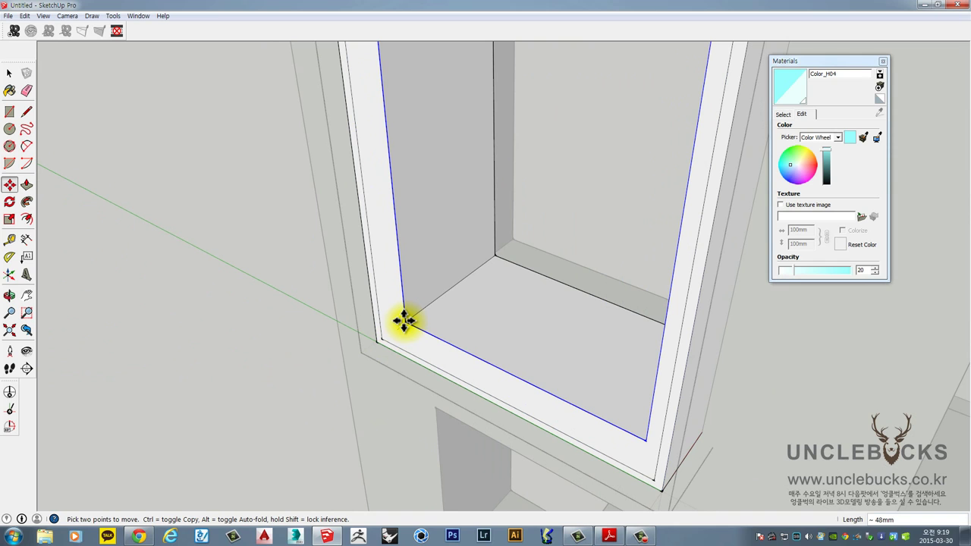
scroll(408, 318, down, 1)
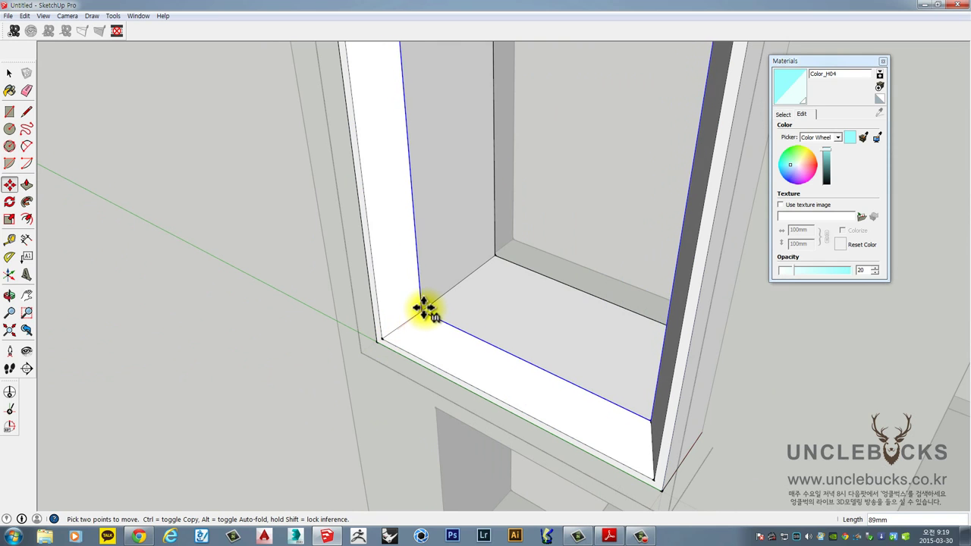
scroll(428, 307, down, 2)
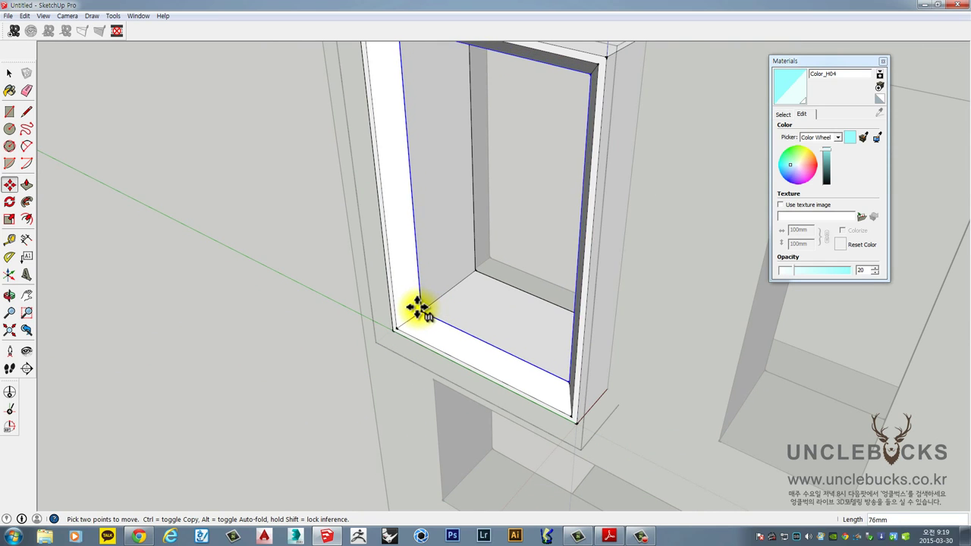
scroll(433, 298, down, 2)
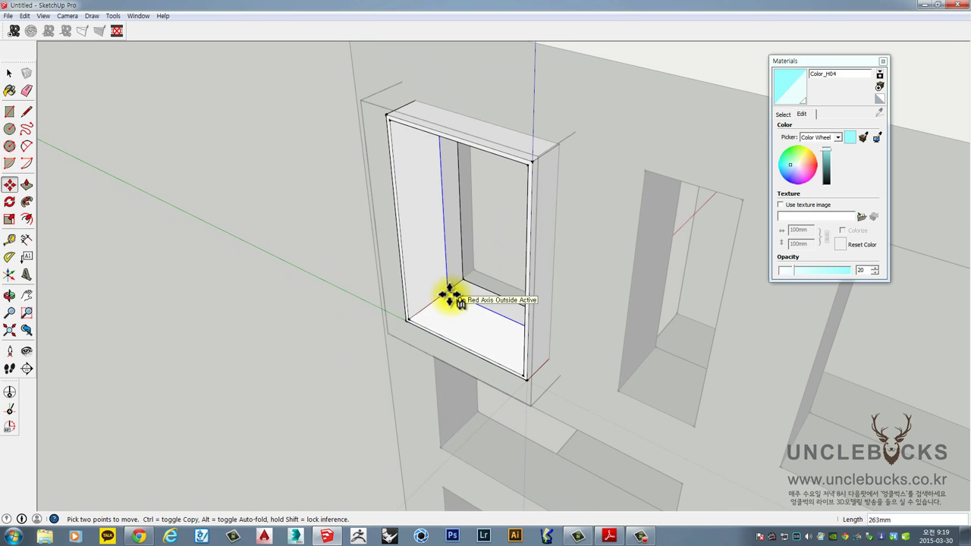
scroll(433, 305, up, 4)
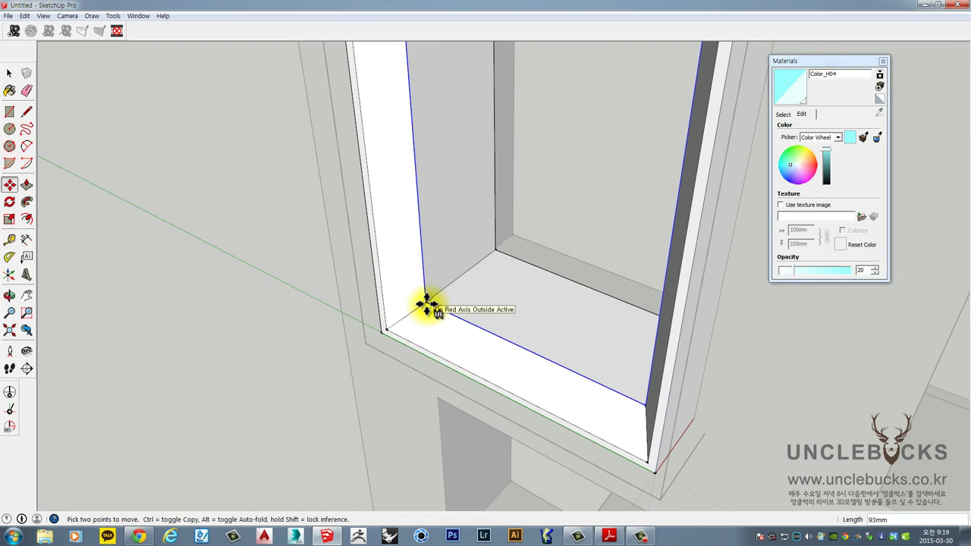
key(Return)
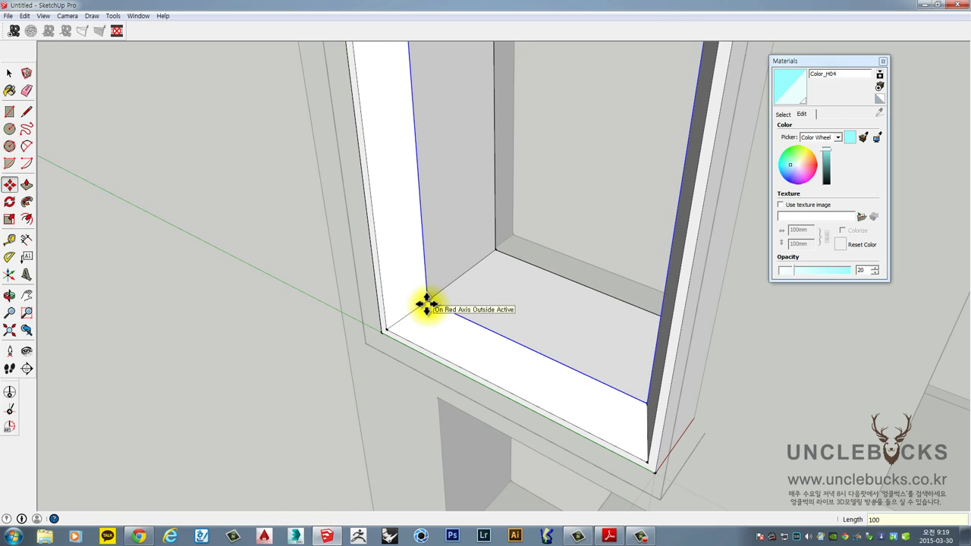
Close the frame group and examine the sloped window frame against the wall and neighbouring openings from several sides
scroll(427, 308, down, 3)
middle_drag(468, 273, 169, 122)
key(space)
scroll(218, 174, up, 3)
middle_drag(452, 250, 506, 263)
middle_drag(301, 384, 630, 250)
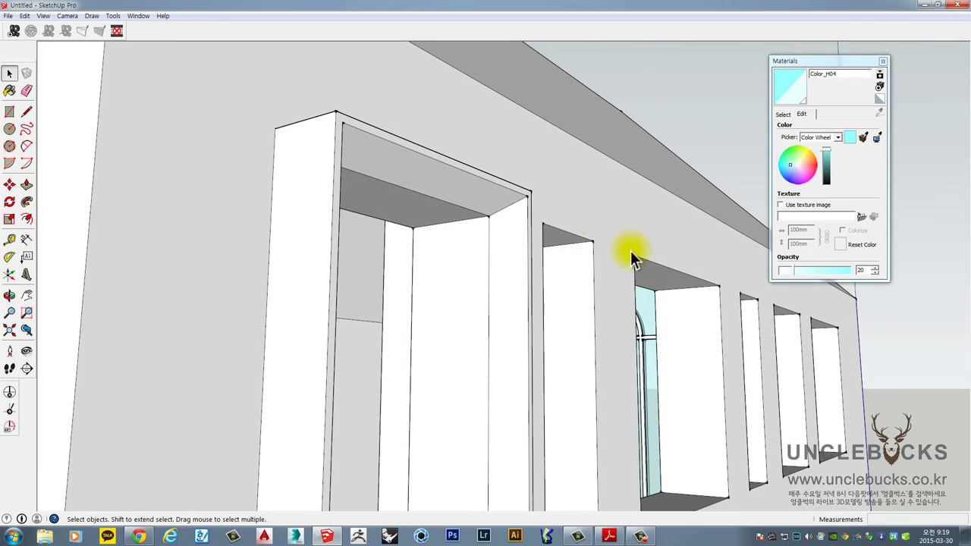
scroll(502, 221, down, 5)
middle_drag(503, 226, 311, 390)
Copy the window frame group 1200 mm along the wall, from its rear upper corner to the matching corner of the adjacent narrow opening
click(280, 295)
scroll(269, 294, up, 4)
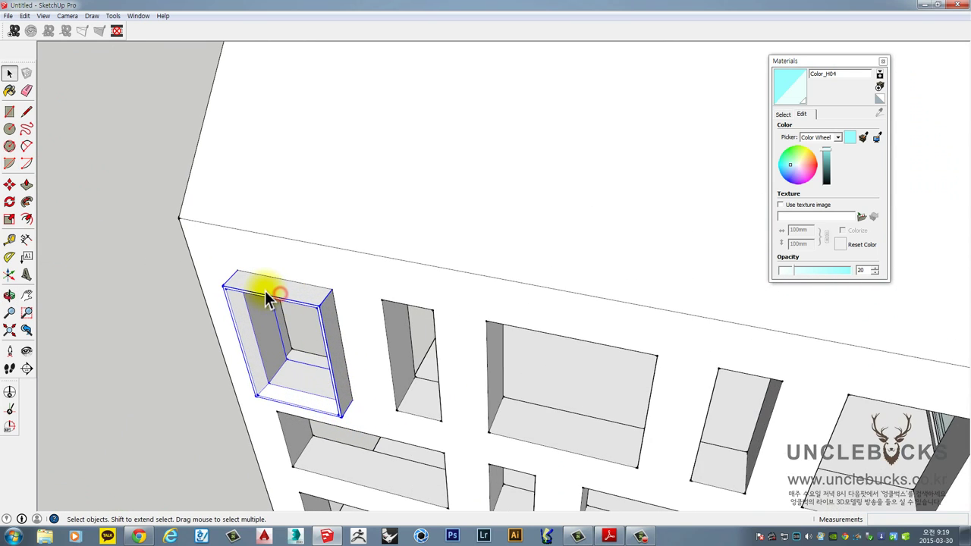
scroll(273, 297, up, 2)
key(m)
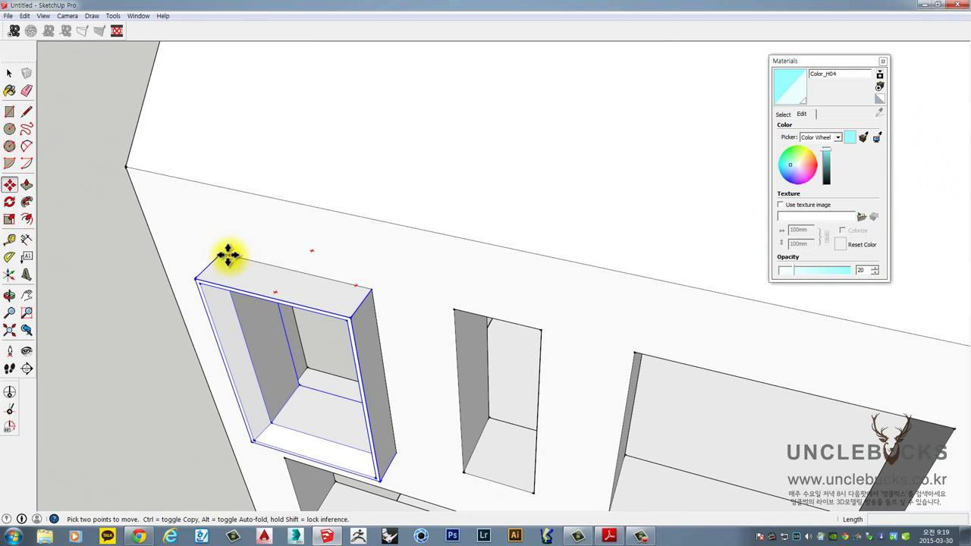
scroll(219, 253, up, 3)
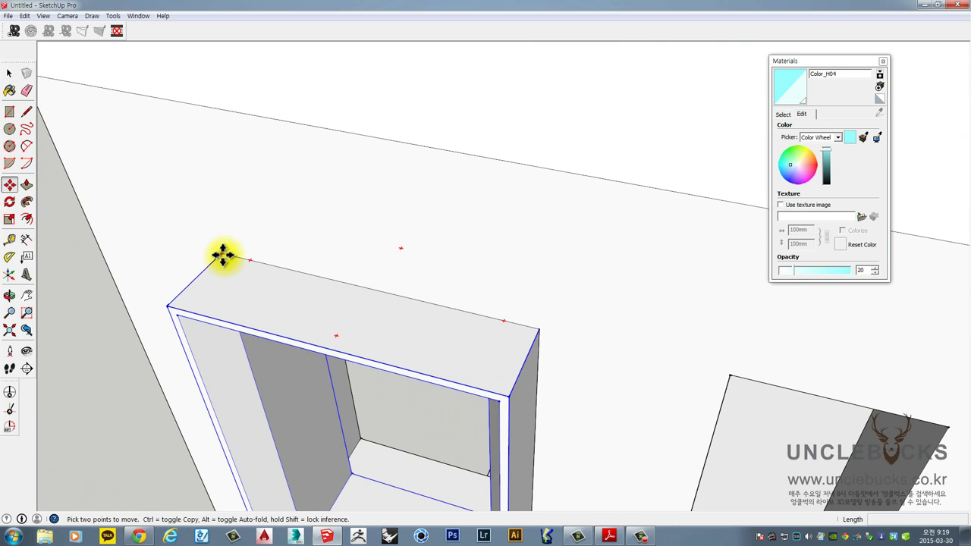
click(221, 252)
key(ctrl)
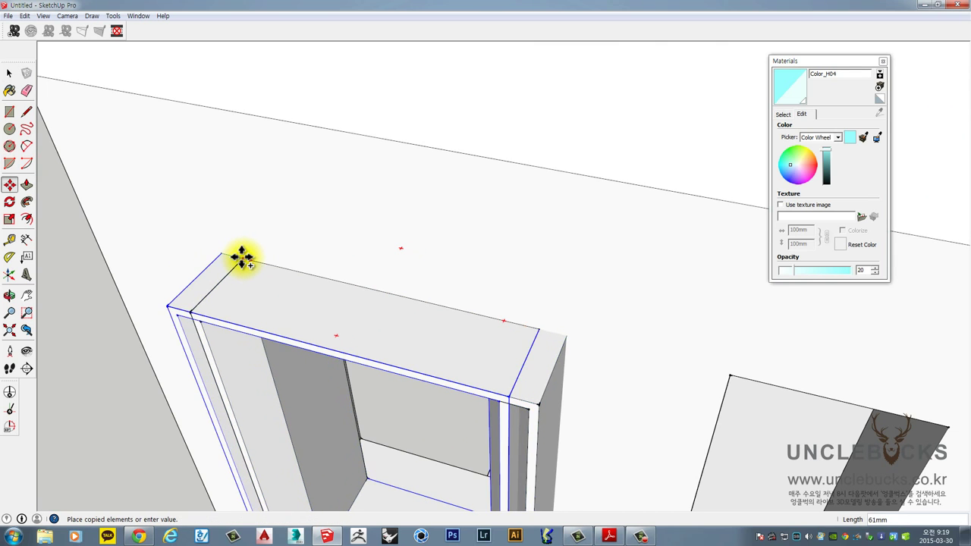
scroll(242, 256, down, 3)
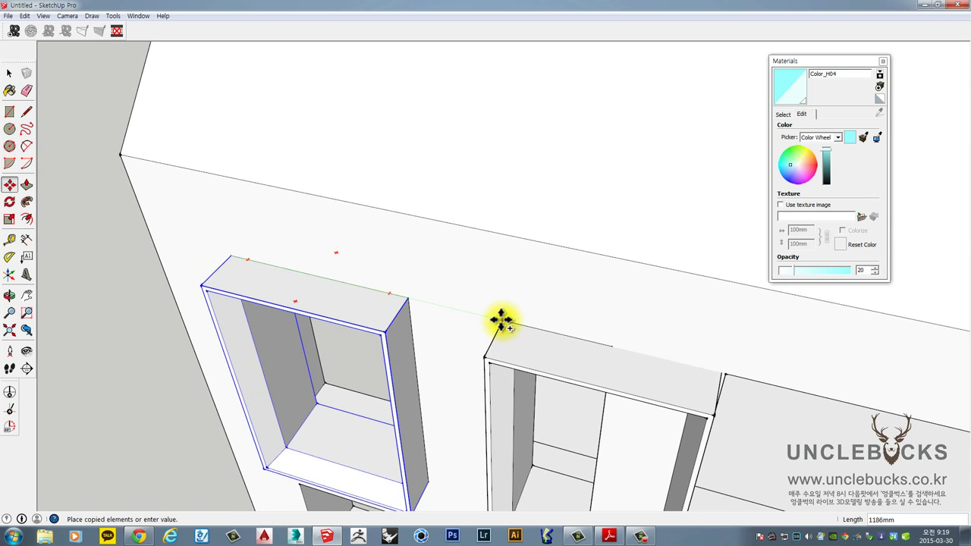
click(509, 321)
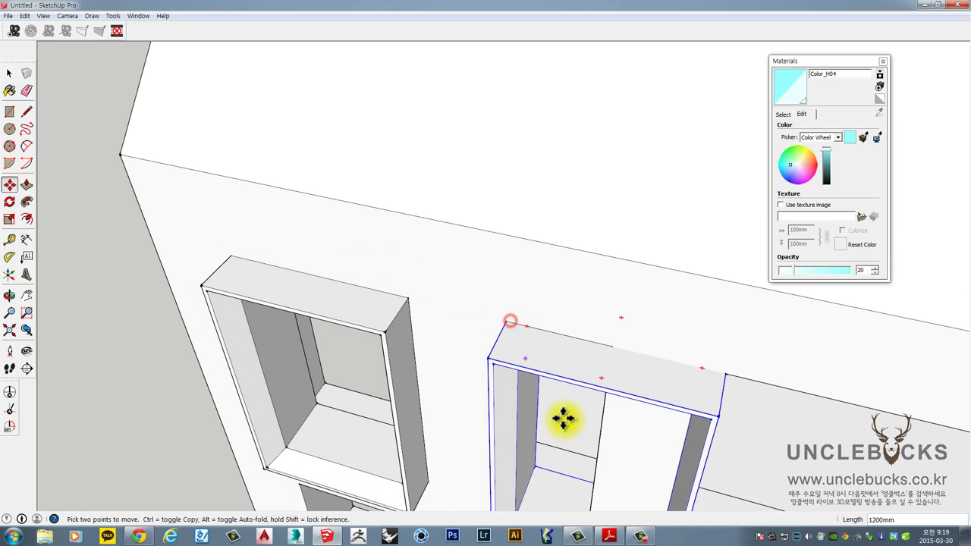
Inside the copied frame group, move the entire side overlapping the next large opening 400 mm inward to fit the narrow opening, and close the group
mouse_move(563, 417)
middle_down()
mouse_move(470, 295)
mouse_move(591, 287)
mouse_move(559, 347)
mouse_move(596, 178)
mouse_move(546, 230)
mouse_move(470, 88)
mouse_move(518, 133)
mouse_move(513, 245)
mouse_move(500, 216)
middle_up()
key(space)
triple_click(573, 164)
scroll(507, 125, down, 2)
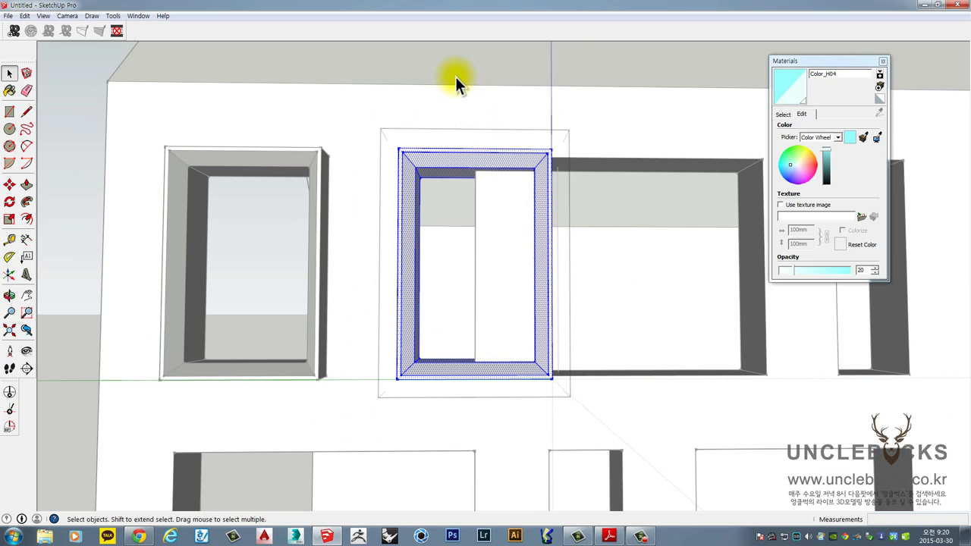
mouse_move(471, 85)
mouse_down()
mouse_move(403, 156)
mouse_move(469, 91)
mouse_move(537, 137)
mouse_up()
mouse_move(516, 69)
mouse_down()
mouse_move(464, 105)
mouse_move(520, 163)
mouse_move(613, 313)
mouse_up()
drag(660, 438, 660, 439)
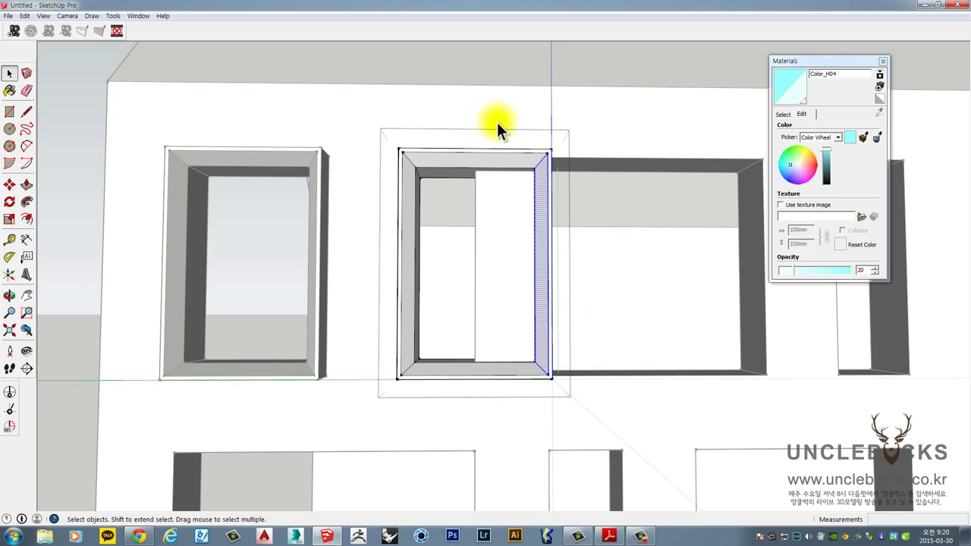
middle_drag(529, 380, 553, 210)
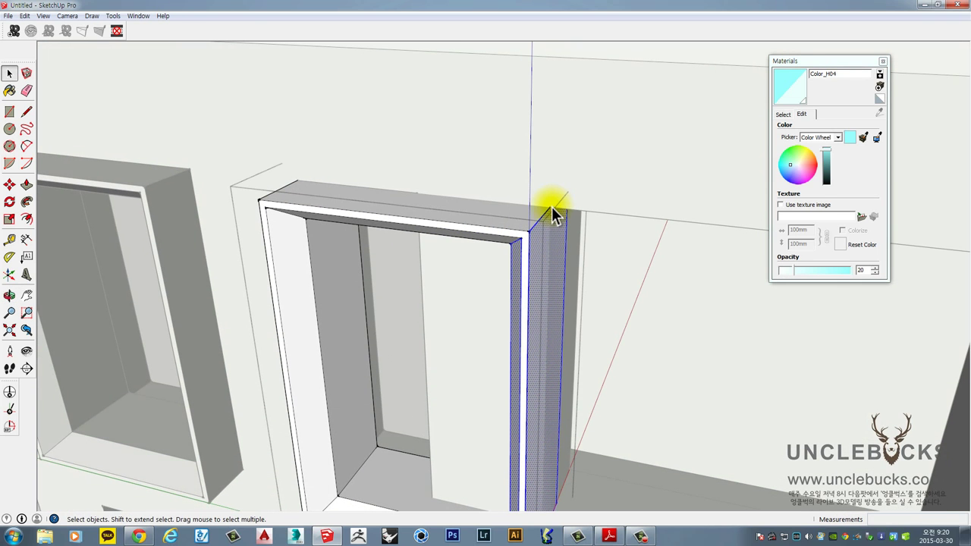
key(m)
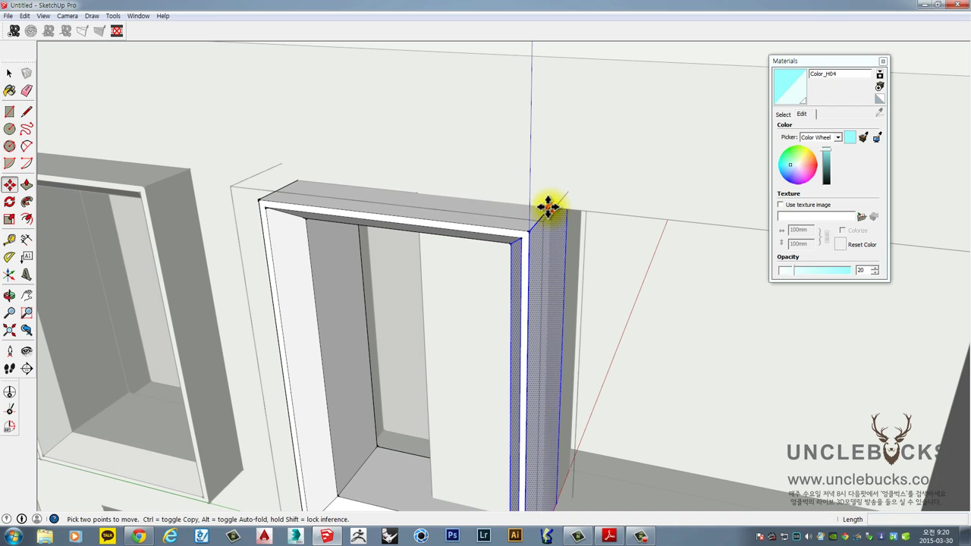
click(548, 206)
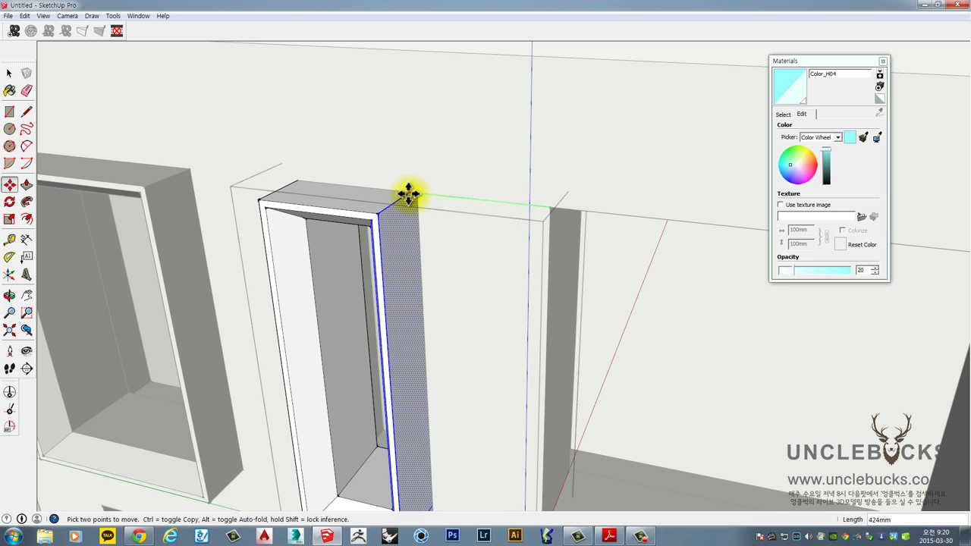
text(400)
key(Return)
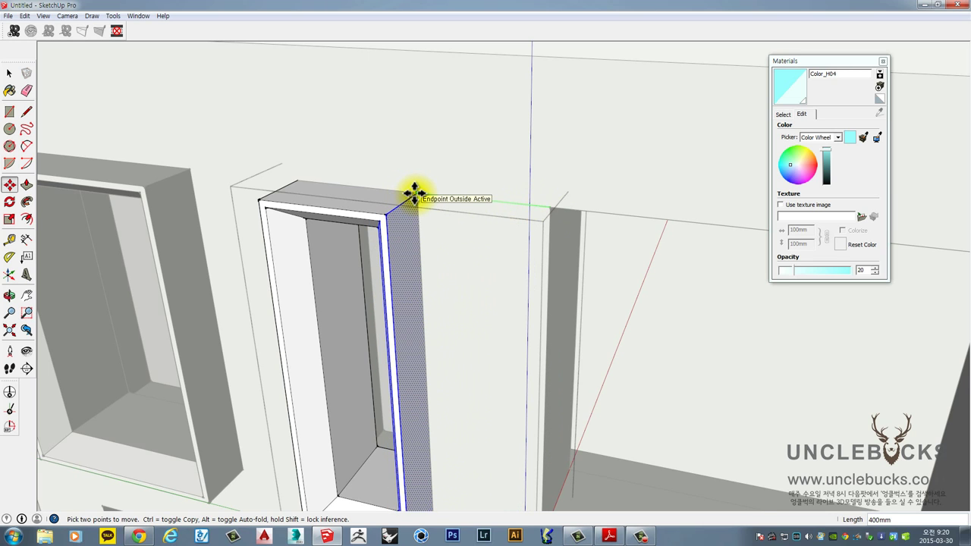
click(415, 193)
middle_drag(428, 301, 592, 154)
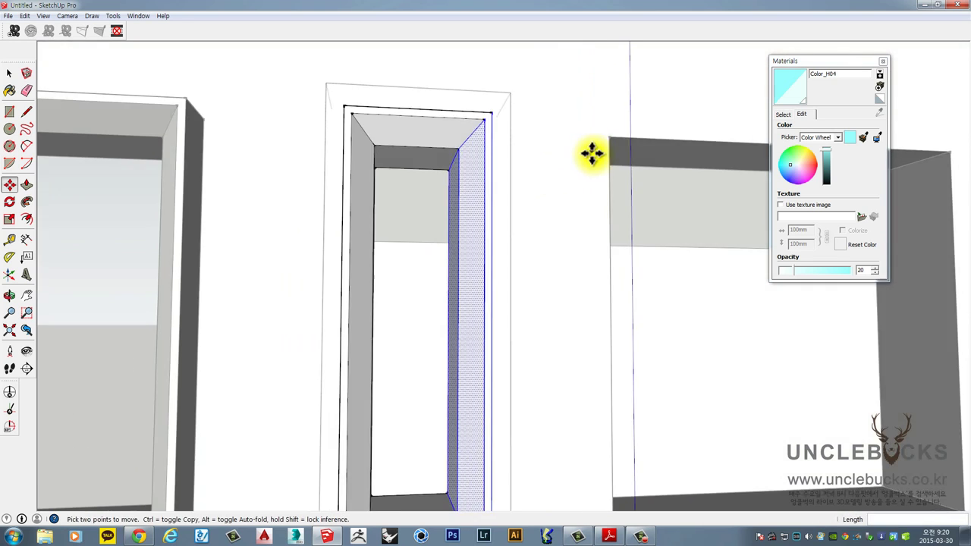
scroll(589, 157, down, 2)
scroll(586, 160, down, 2)
key(space)
click(564, 176)
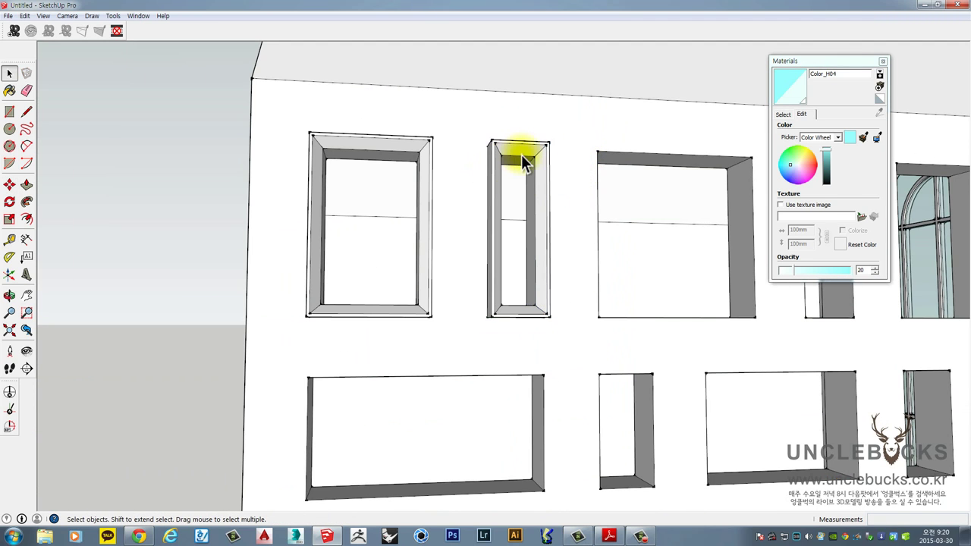
mouse_move(522, 156)
middle_down()
mouse_move(476, 176)
mouse_move(522, 139)
middle_up()
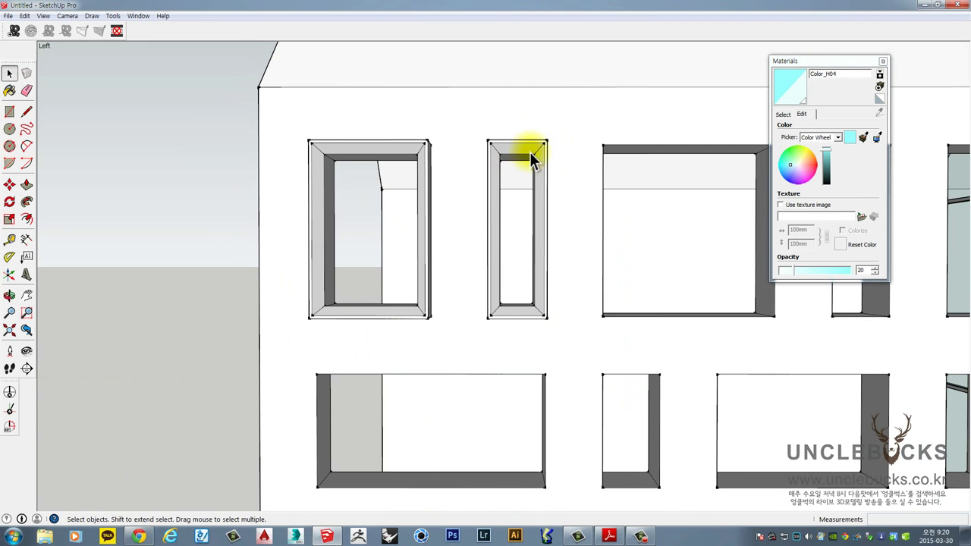
Copy the first window frame group along the wall, from its rear upper corner to the far upper corner of the third upper-row opening
middle_drag(583, 165, 469, 171)
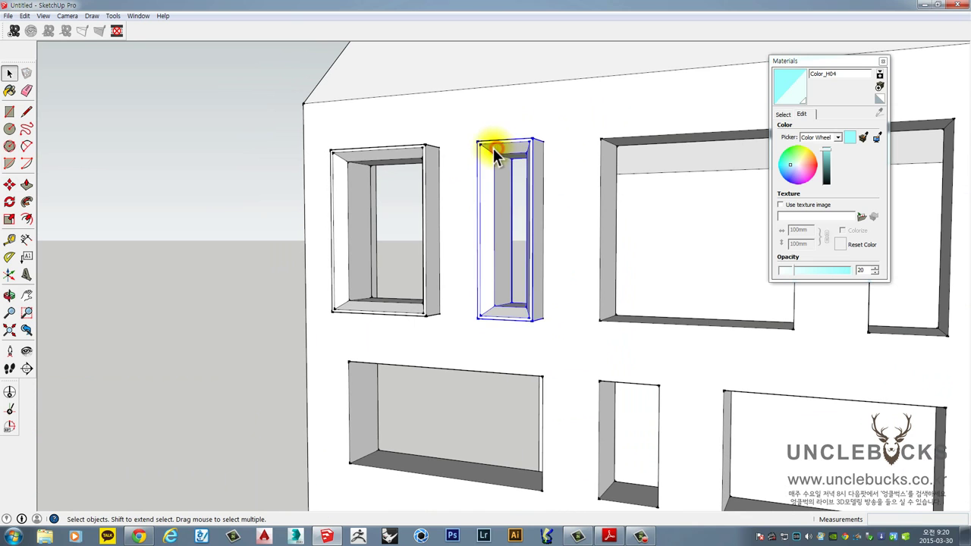
click(429, 159)
middle_drag(432, 138, 436, 197)
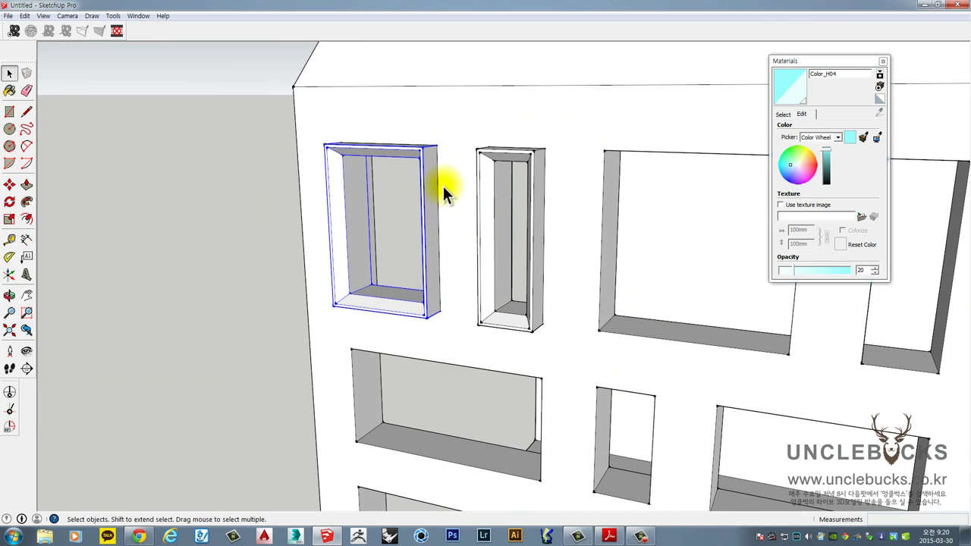
key(m)
click(436, 144)
key(ctrl)
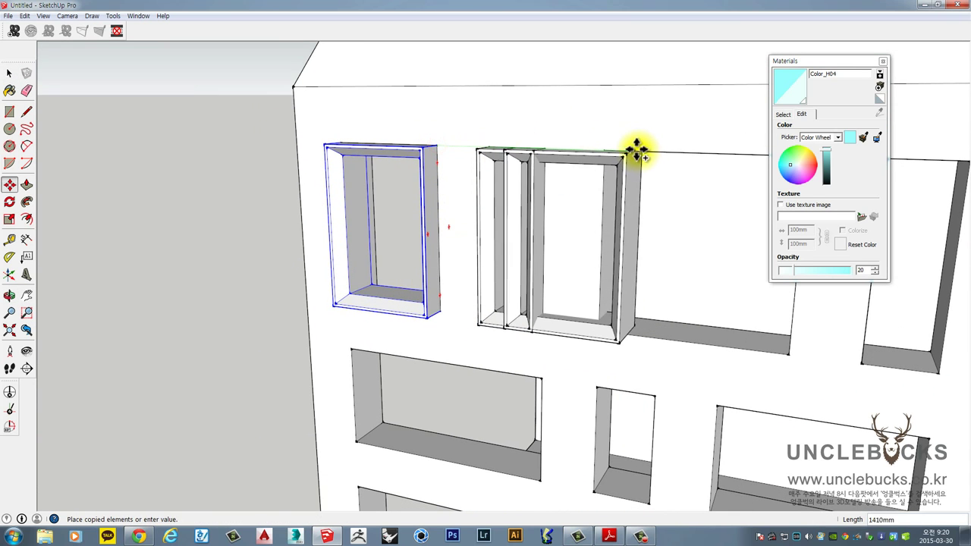
shift+middle_drag(728, 157, 574, 189)
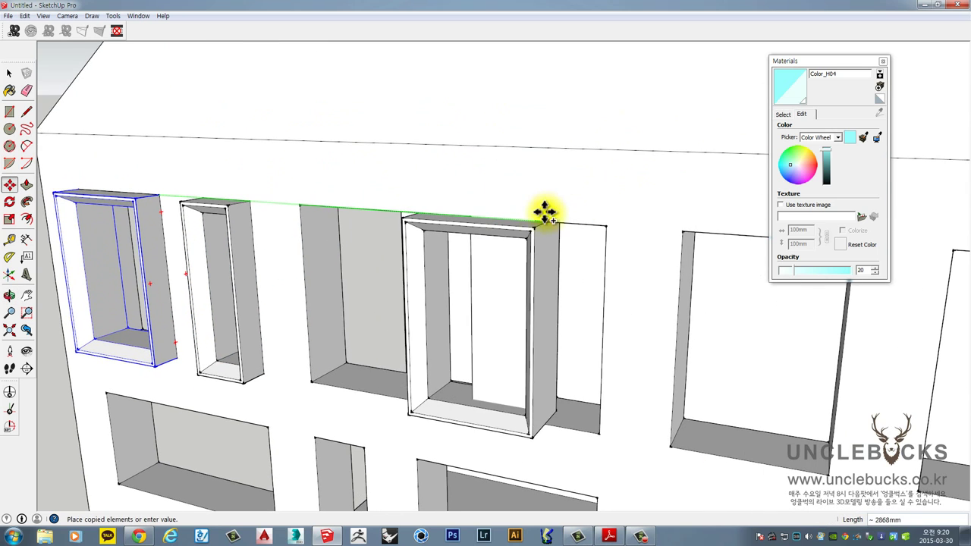
click(469, 216)
Inside the copied frame group, move the side nearer the narrow window 400 mm outward to fit the wide opening, and close the group
middle_drag(317, 303, 427, 212)
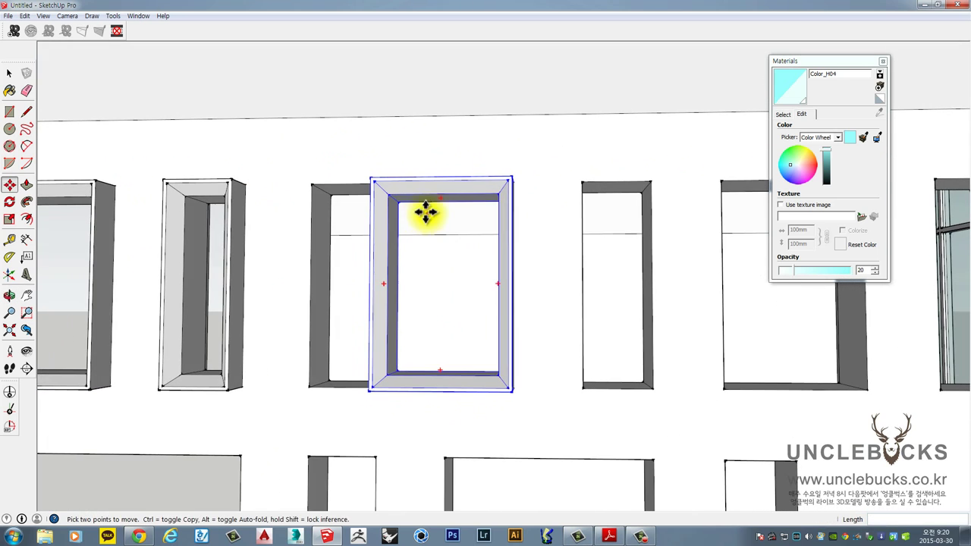
key(space)
triple_click(388, 234)
drag(278, 126, 425, 445)
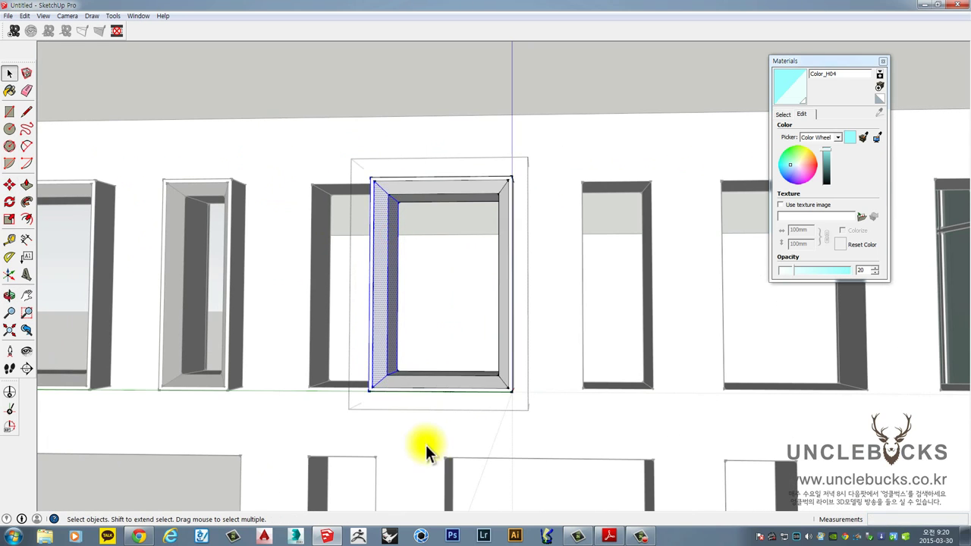
middle_drag(421, 266, 423, 224)
scroll(381, 182, up, 2)
key(m)
click(370, 213)
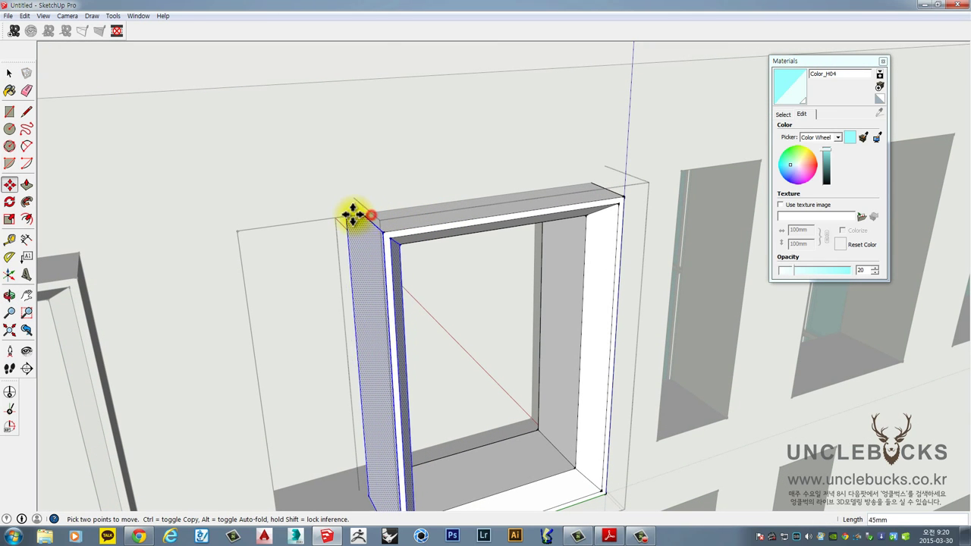
click(235, 230)
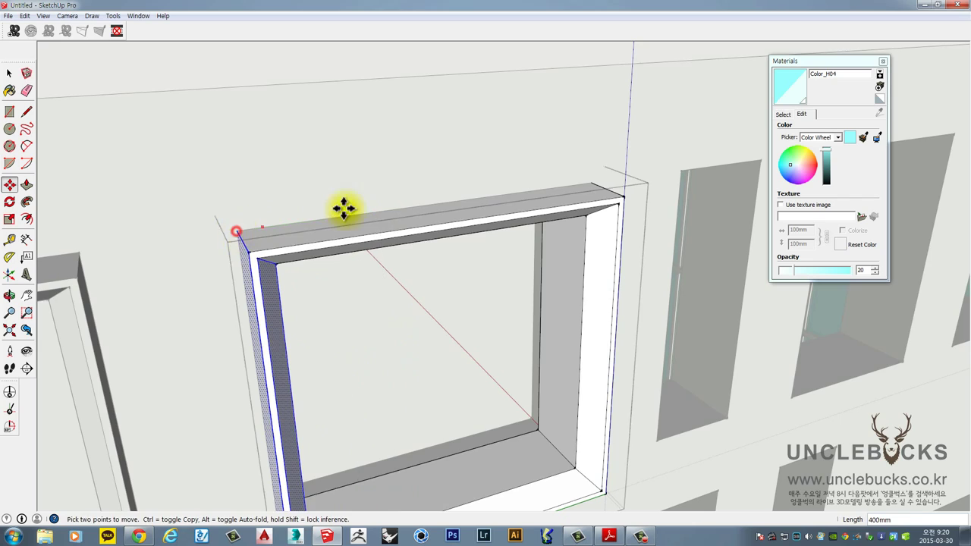
scroll(364, 212, down, 5)
middle_drag(576, 249, 368, 131)
key(space)
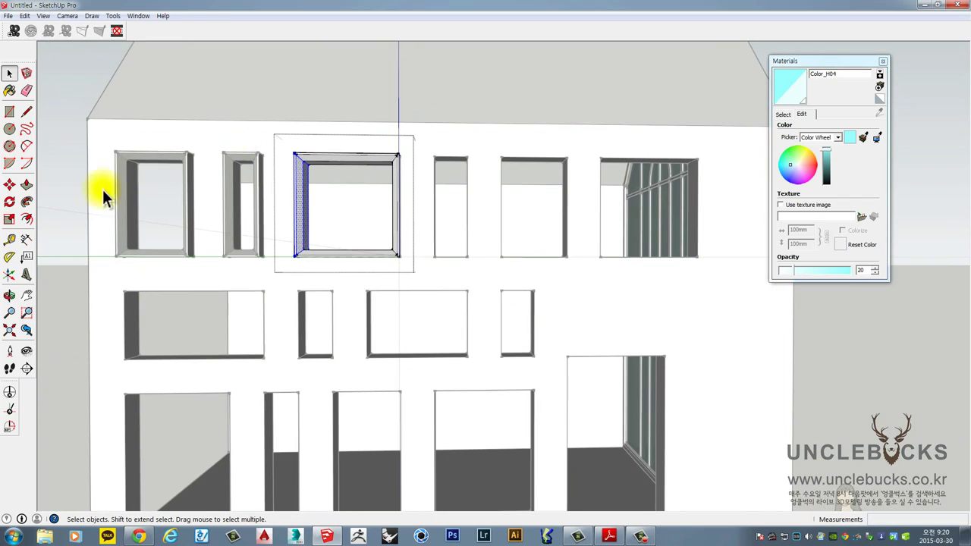
click(71, 184)
middle_drag(311, 184, 304, 270)
scroll(317, 251, down, 3)
shift+middle_drag(374, 250, 366, 219)
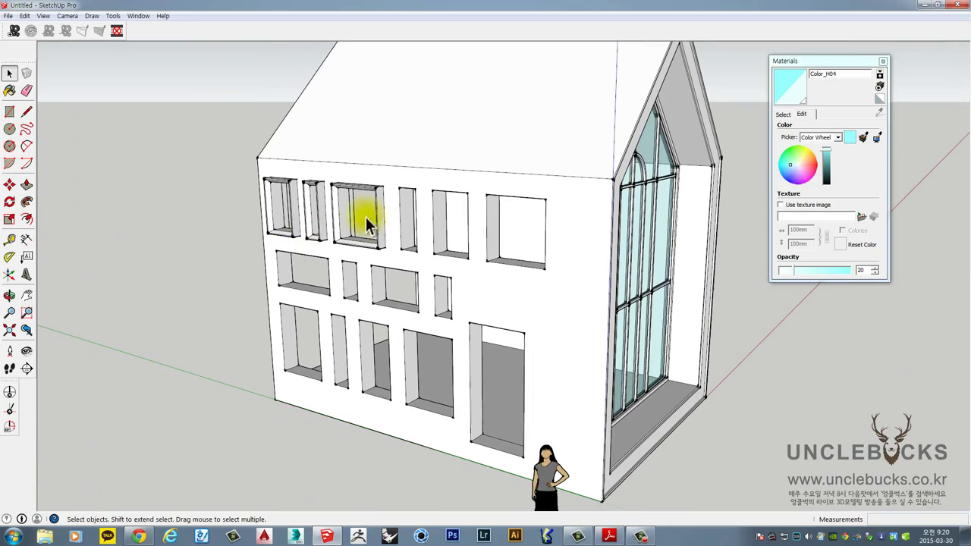
middle_drag(578, 252, 520, 317)
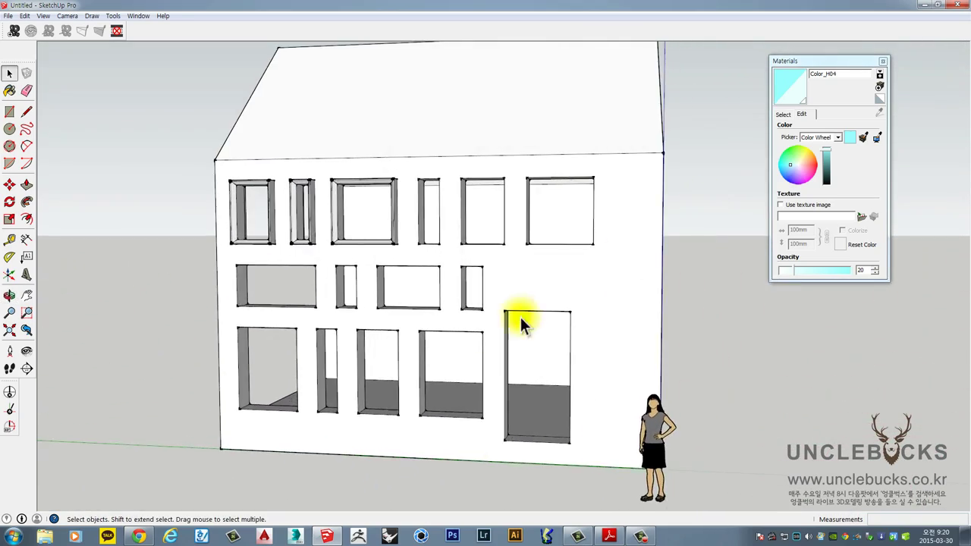
scroll(535, 288, up, 5)
key(ctrl+a)
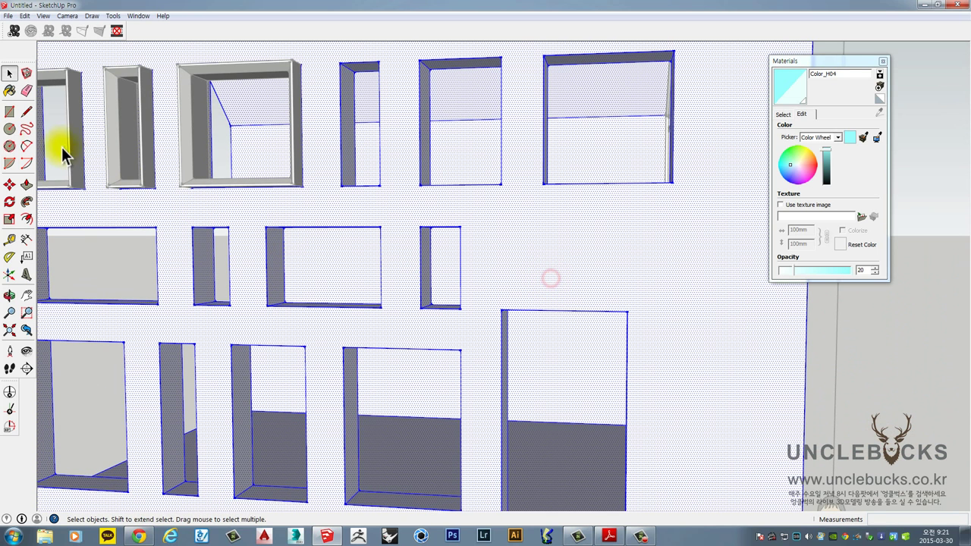
click(26, 145)
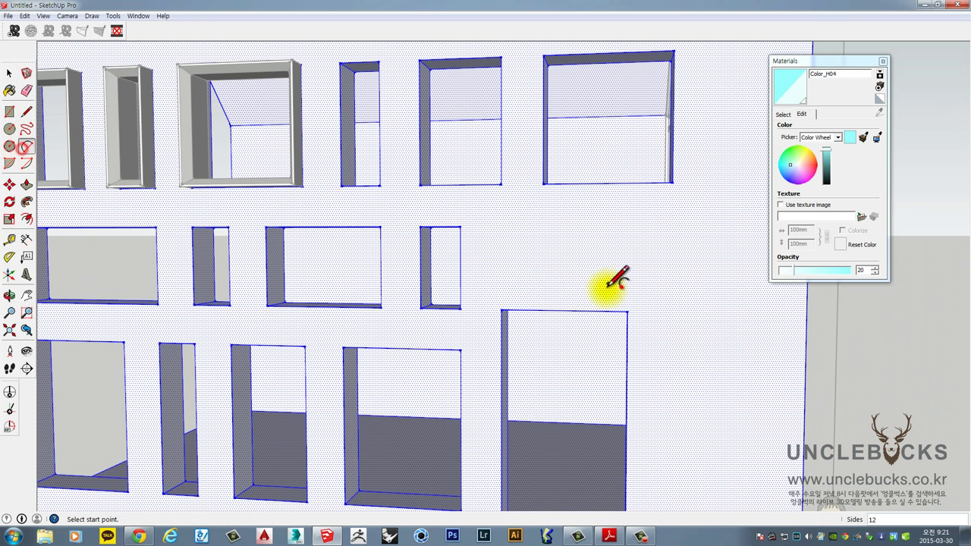
click(563, 311)
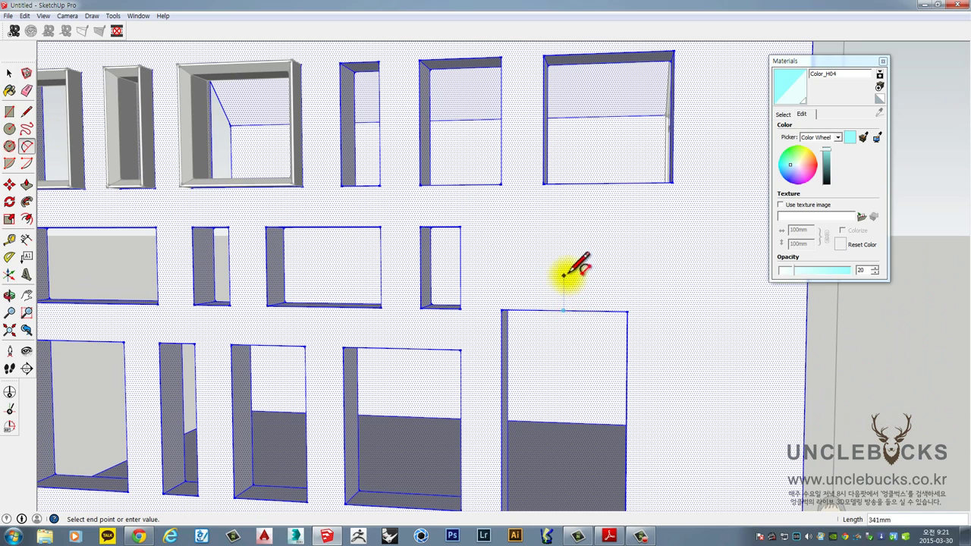
click(626, 310)
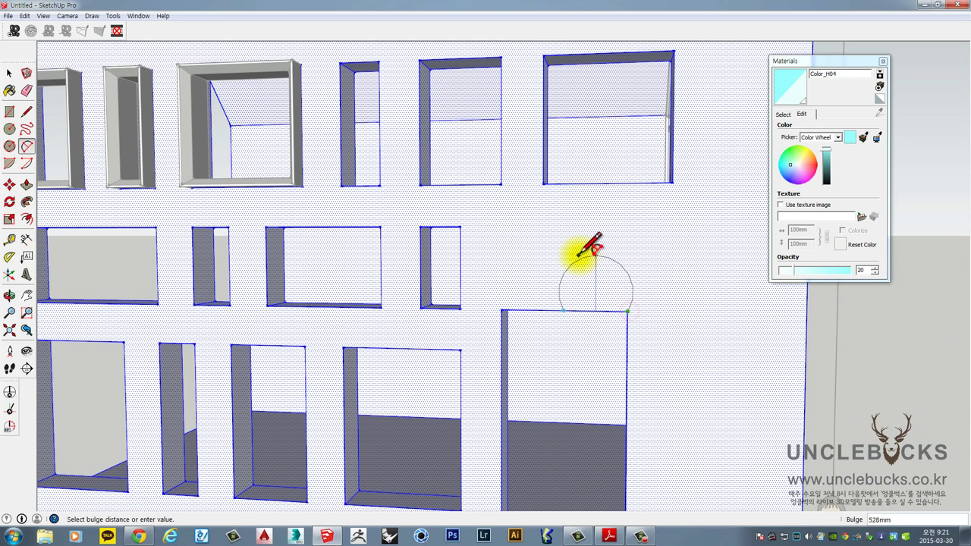
key(Escape)
click(503, 310)
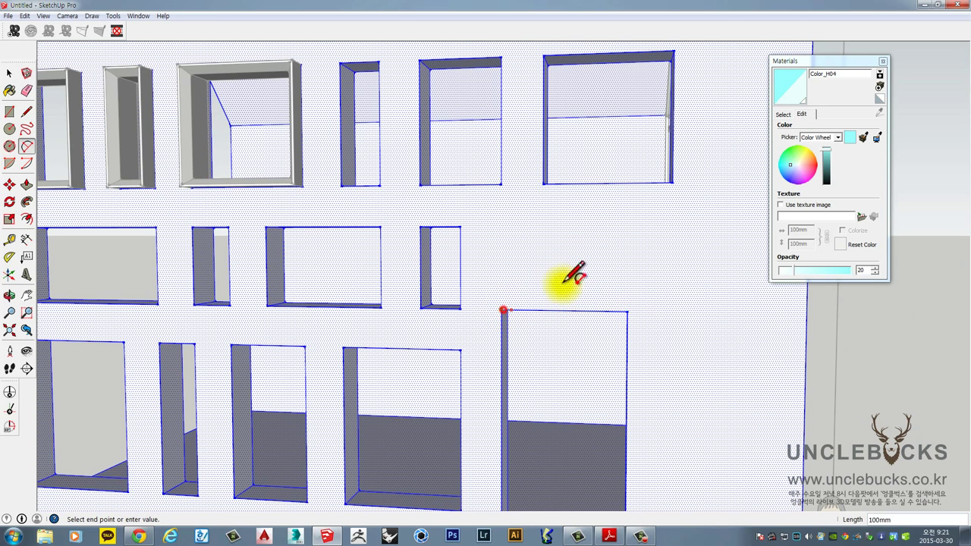
click(627, 310)
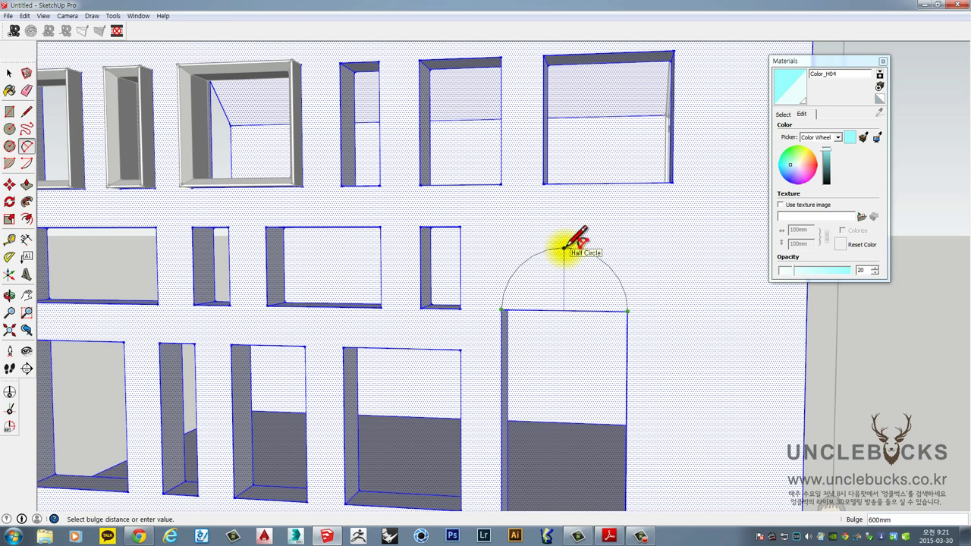
key(space)
middle_drag(603, 283, 546, 300)
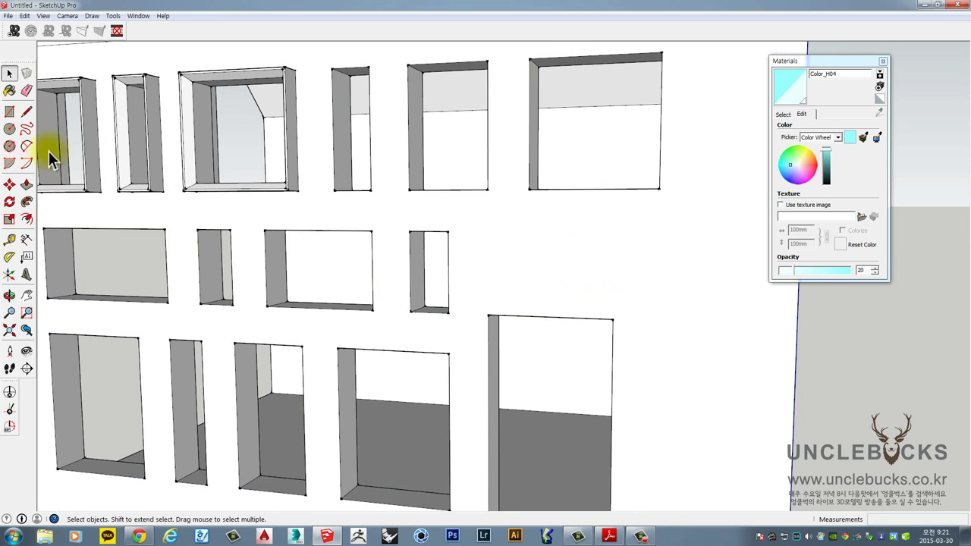
click(26, 145)
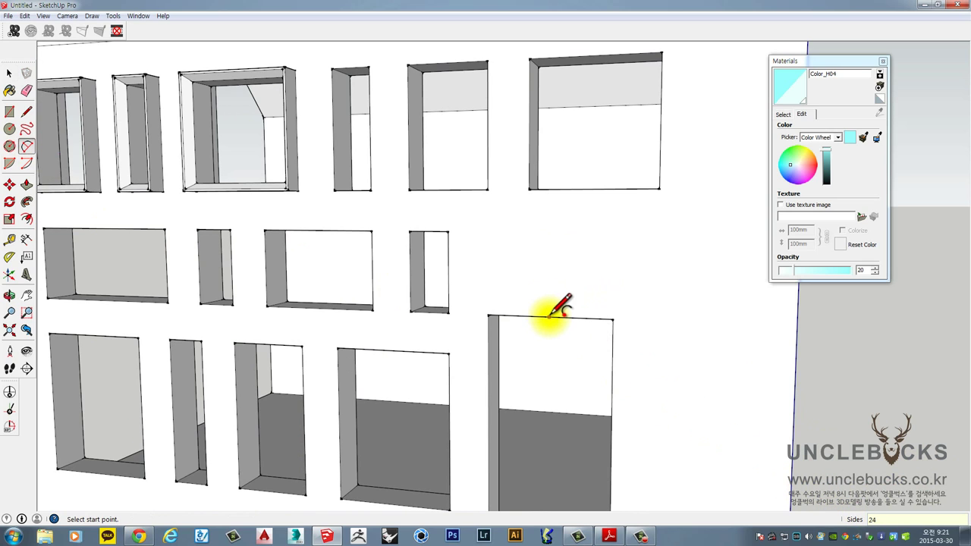
click(488, 314)
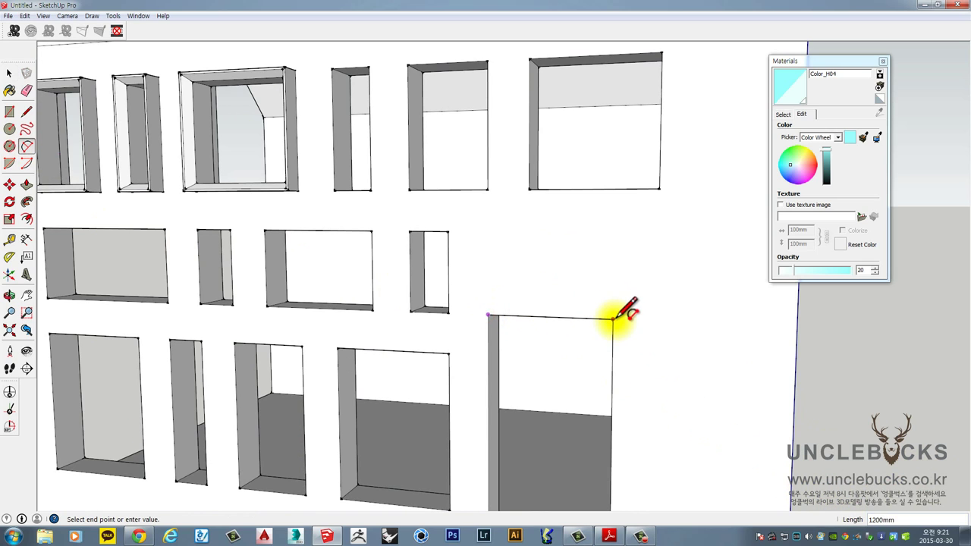
click(613, 318)
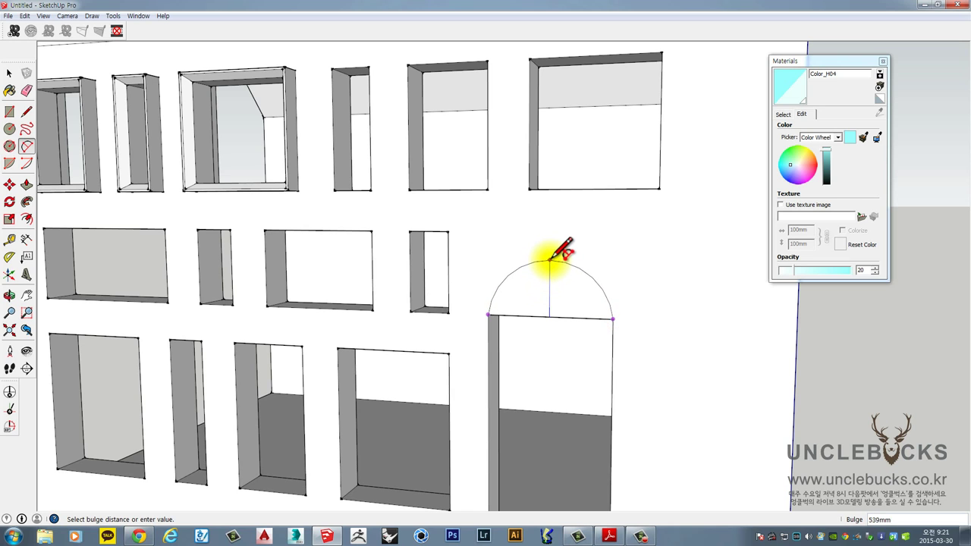
key(Escape)
Draw a 24-sided half-circle arc with a 600 mm bulge between the upper corners of the tall door opening, outside the house group
scroll(565, 258, up, 3)
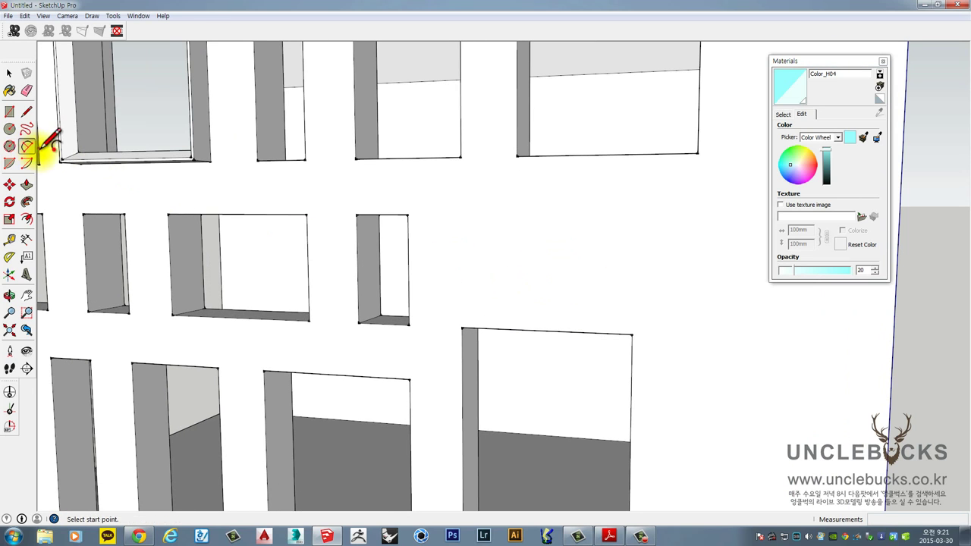
click(9, 129)
click(27, 147)
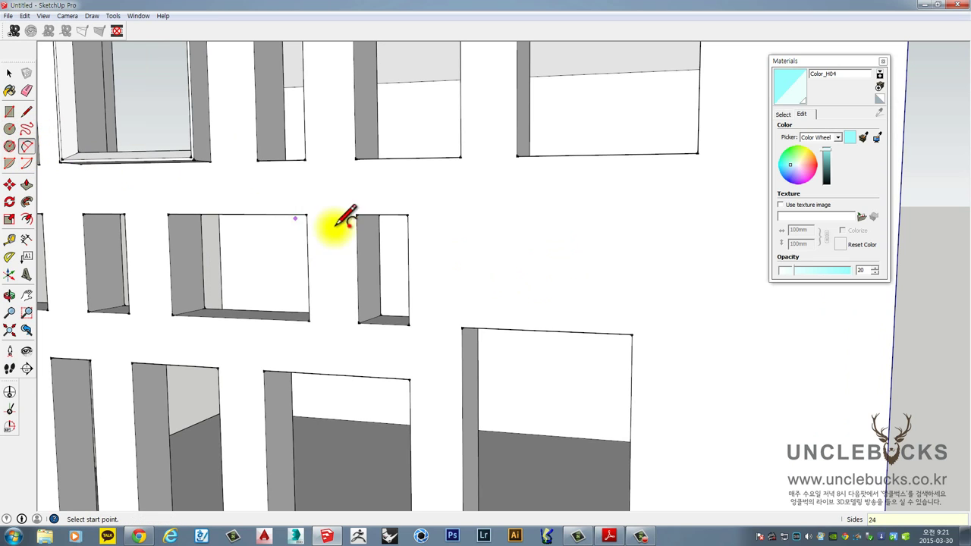
click(463, 328)
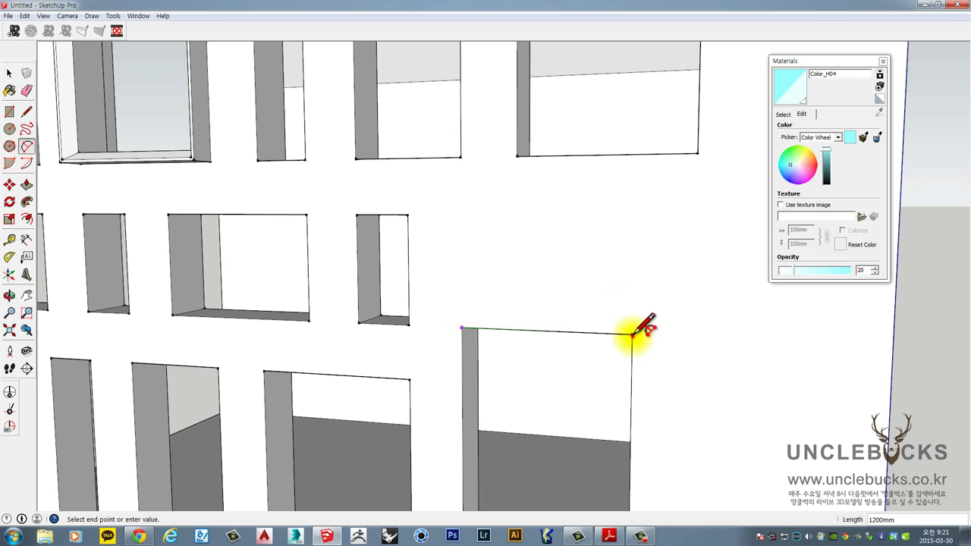
click(632, 334)
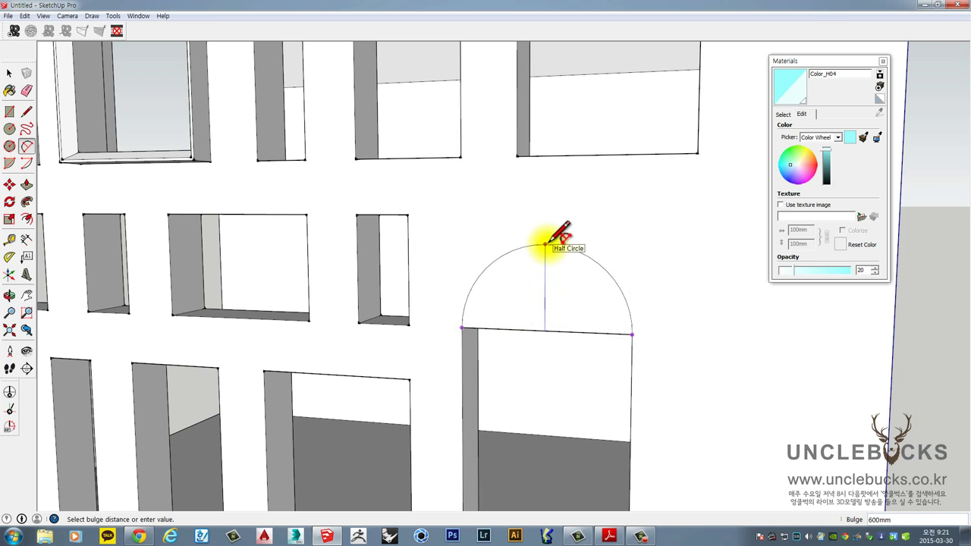
click(544, 242)
middle_drag(578, 287, 578, 254)
key(space)
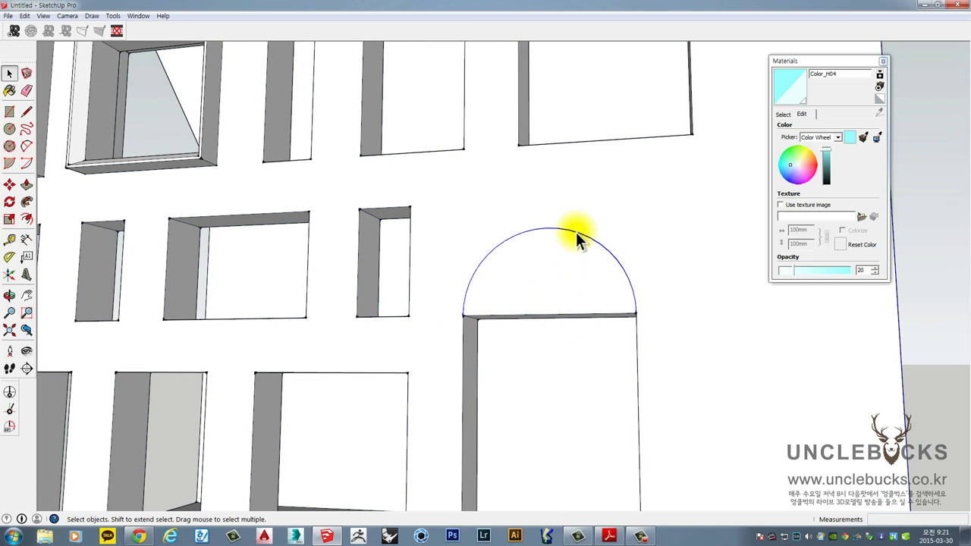
Delete the half-circle arc drawn above the tall door opening
click(655, 204)
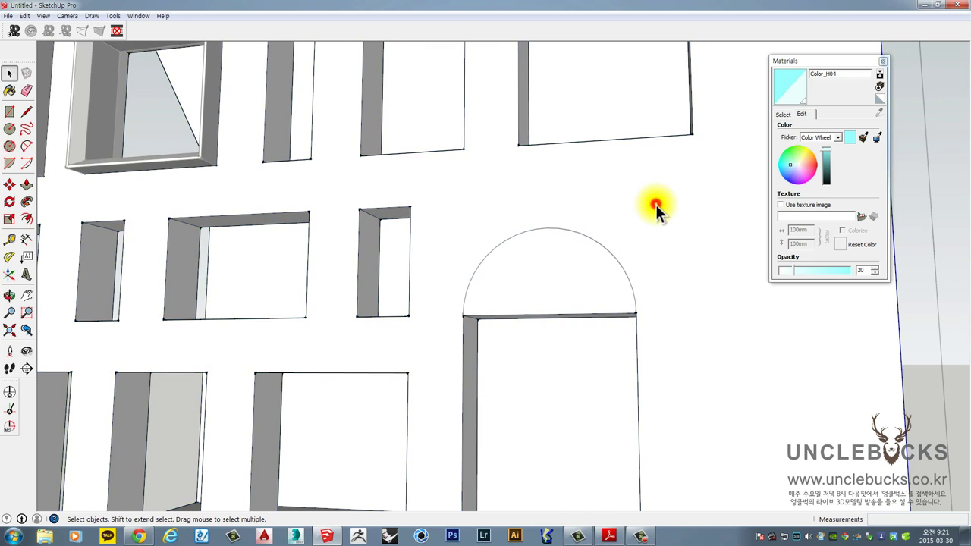
click(604, 246)
key(Delete)
Inside the house group, draw a 24-sided half-circle arc with a 600 mm bulge between the door opening's upper corners
click(604, 253)
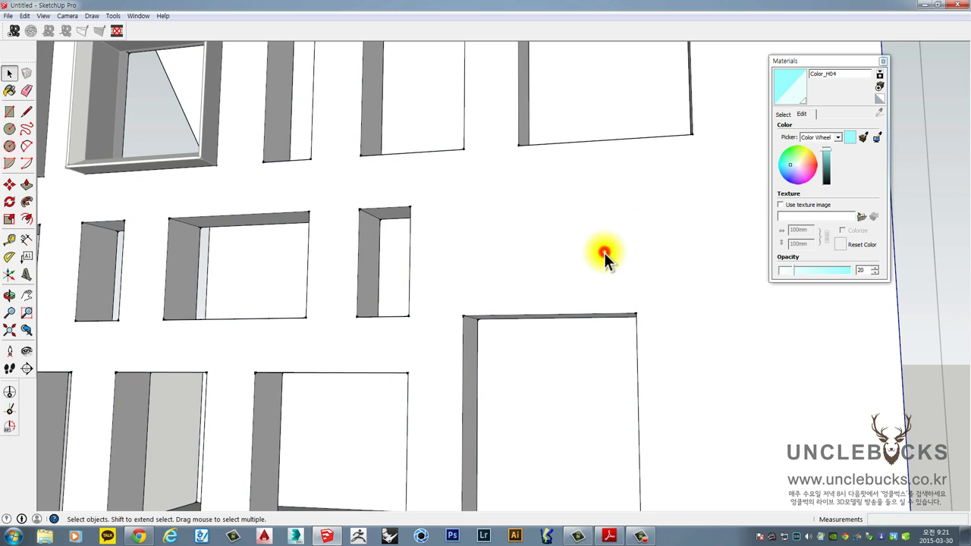
key(ctrl+a)
click(28, 144)
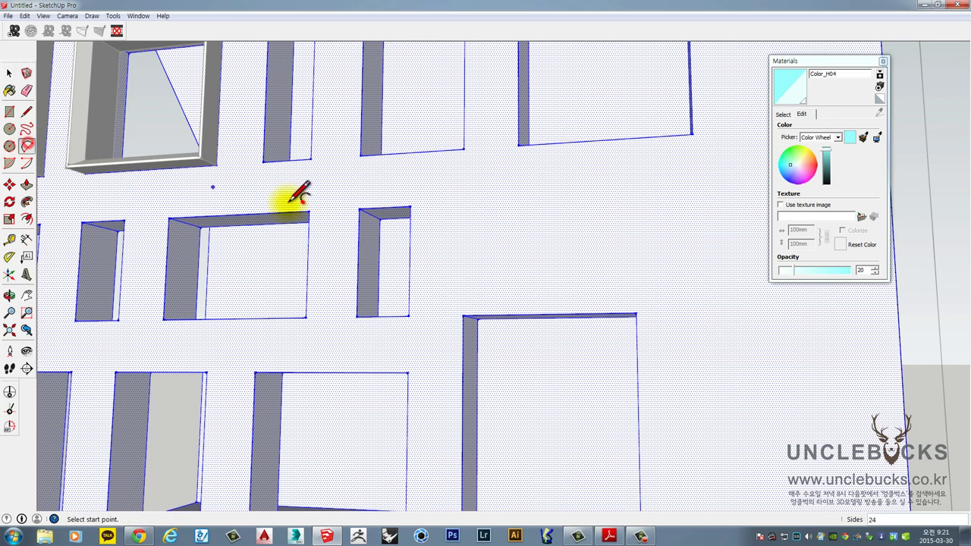
click(464, 315)
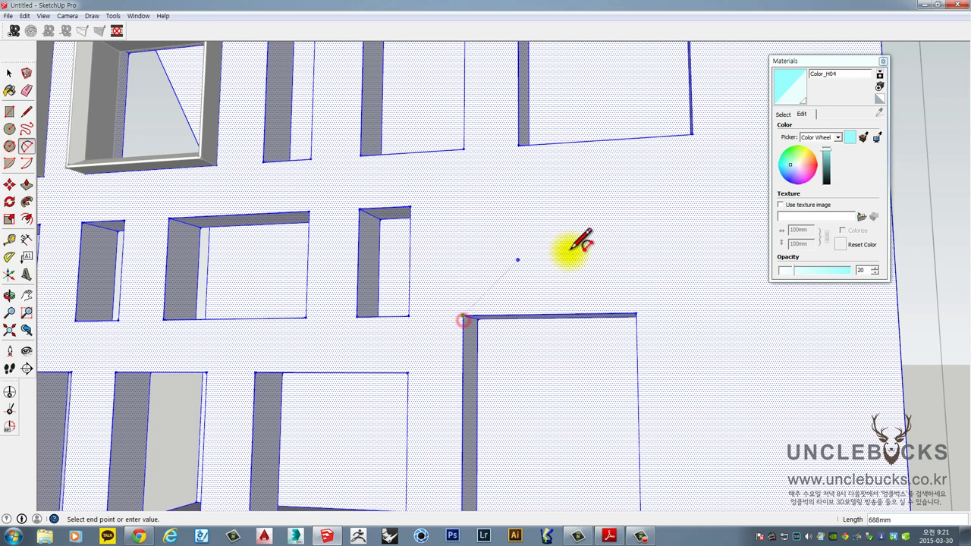
click(636, 315)
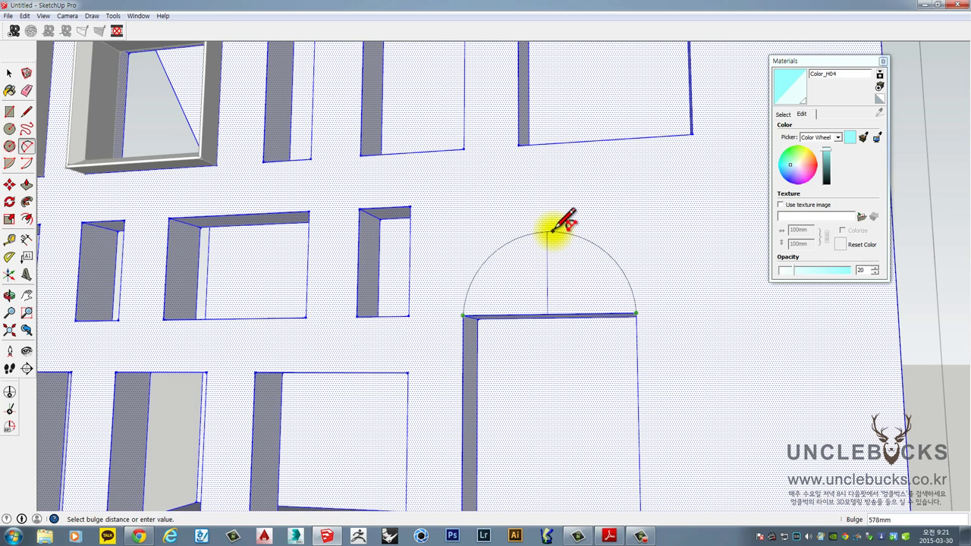
click(551, 226)
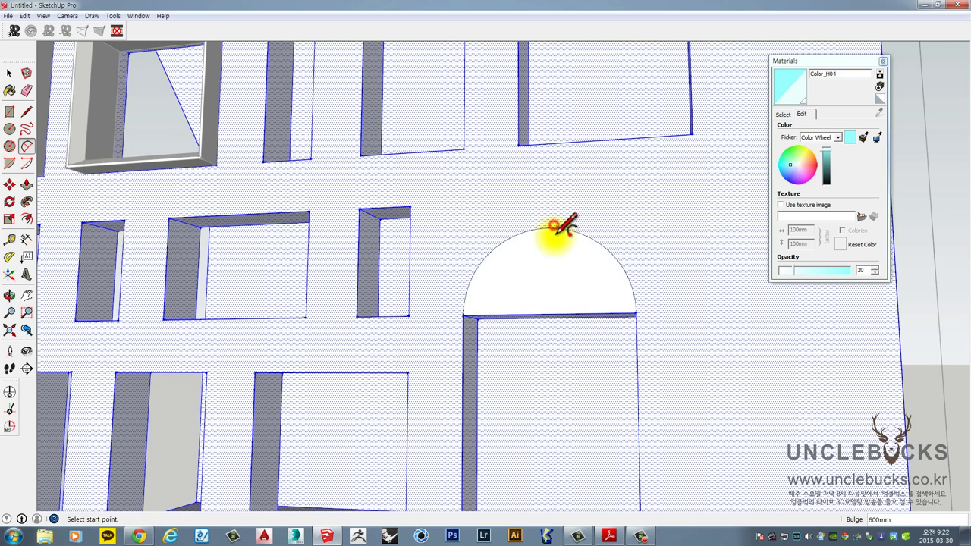
Push/pull the half-circle face above the door opening 800 mm outward to form an arched canopy
key(p)
click(532, 286)
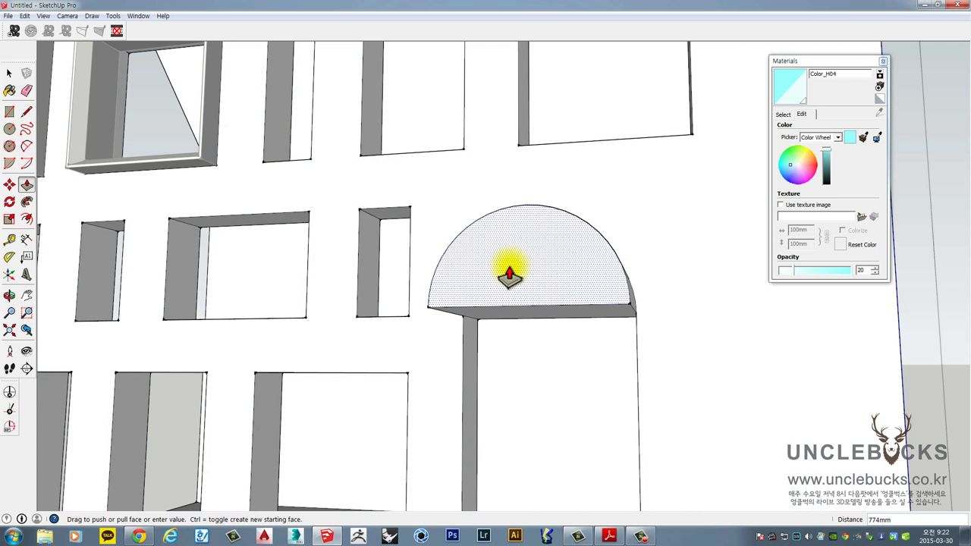
middle_drag(526, 265, 300, 295)
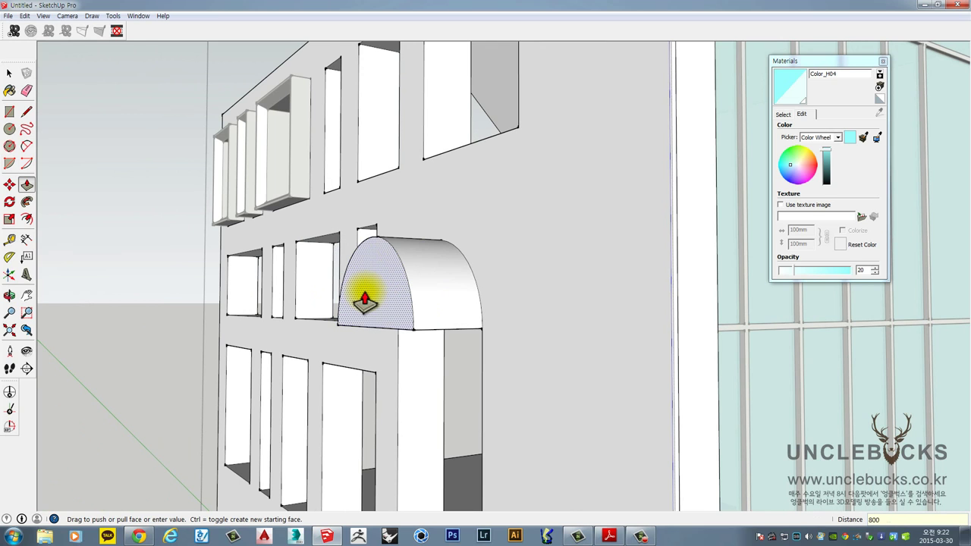
key(Return)
scroll(304, 265, down, 5)
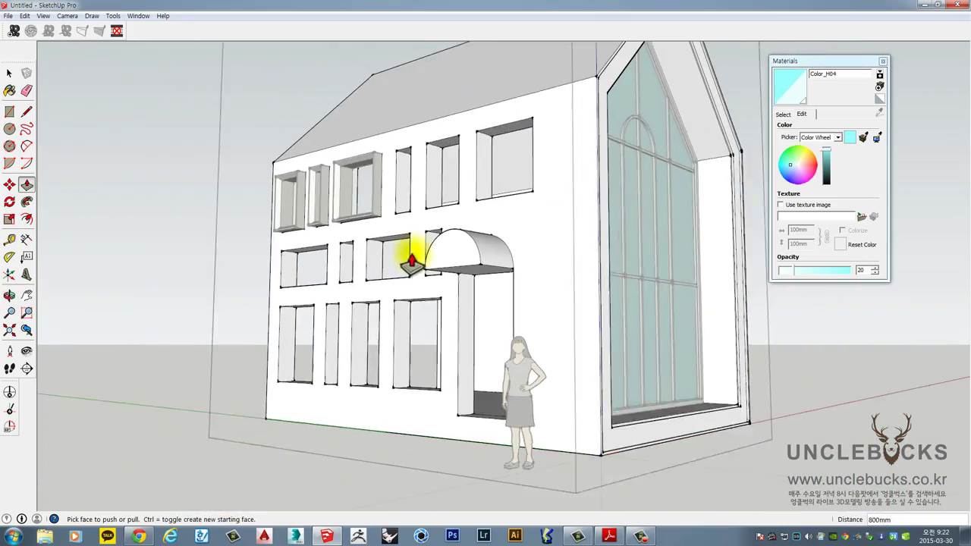
Close the house group and review the model from the door side, the glass front and the blank roof side
middle_drag(412, 262, 241, 266)
key(space)
click(224, 227)
middle_drag(490, 275, 349, 283)
mouse_move(602, 271)
middle_down()
mouse_move(585, 268)
mouse_move(594, 260)
mouse_move(596, 272)
middle_up()
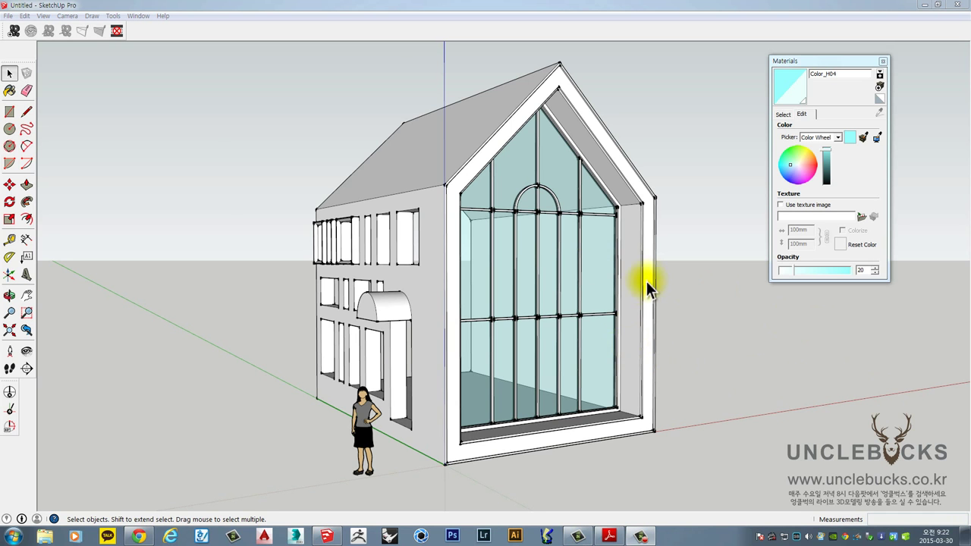
middle_drag(645, 281, 569, 255)
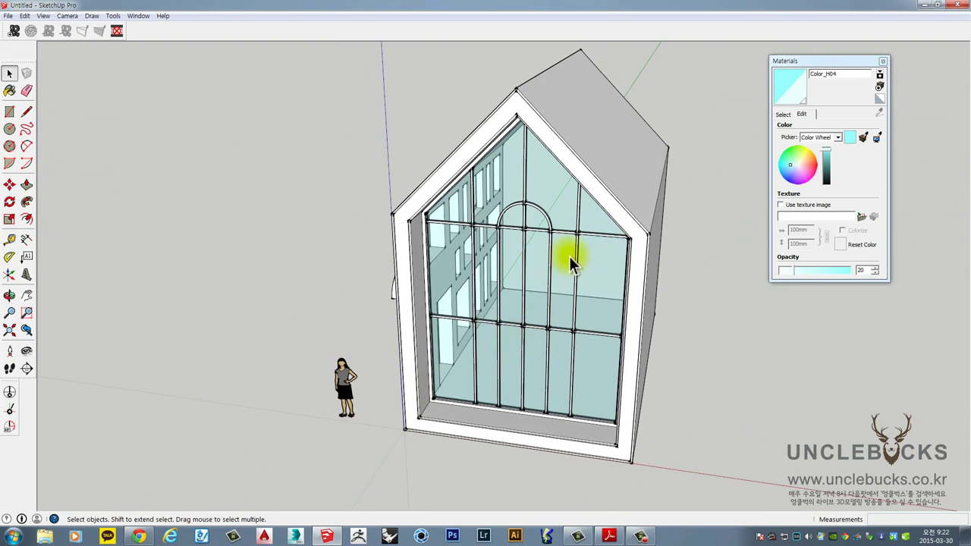
middle_drag(584, 200, 201, 330)
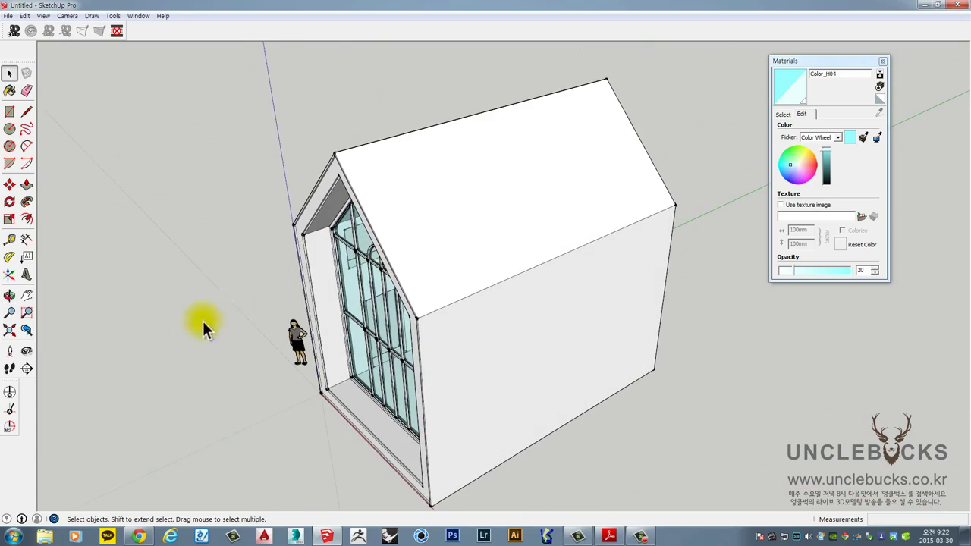
Open the house group for editing and select the front outer edge of the roof slope on the windowless side
click(464, 211)
double_click(463, 211)
middle_drag(464, 211, 346, 177)
middle_drag(733, 115, 275, 185)
scroll(318, 177, up, 5)
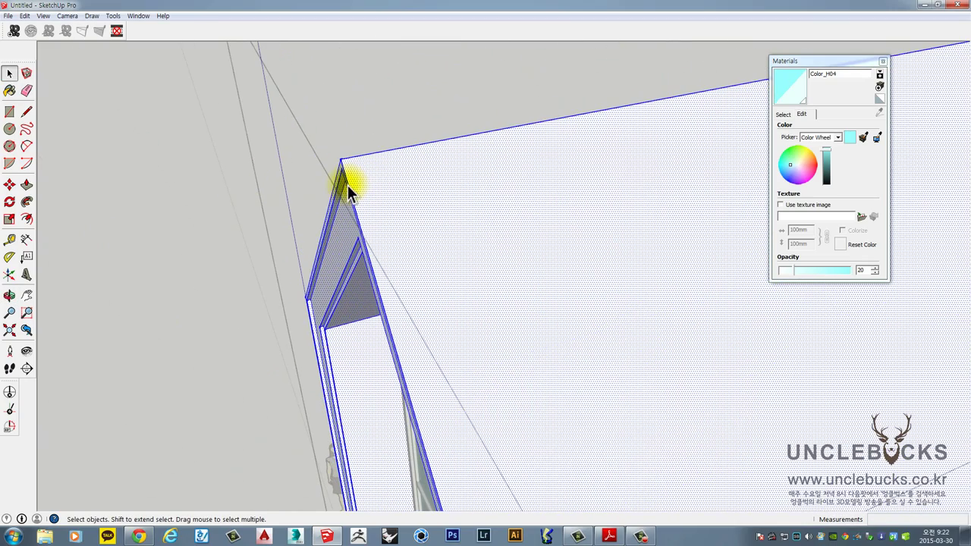
click(348, 185)
middle_drag(326, 193, 491, 245)
scroll(332, 227, up, 2)
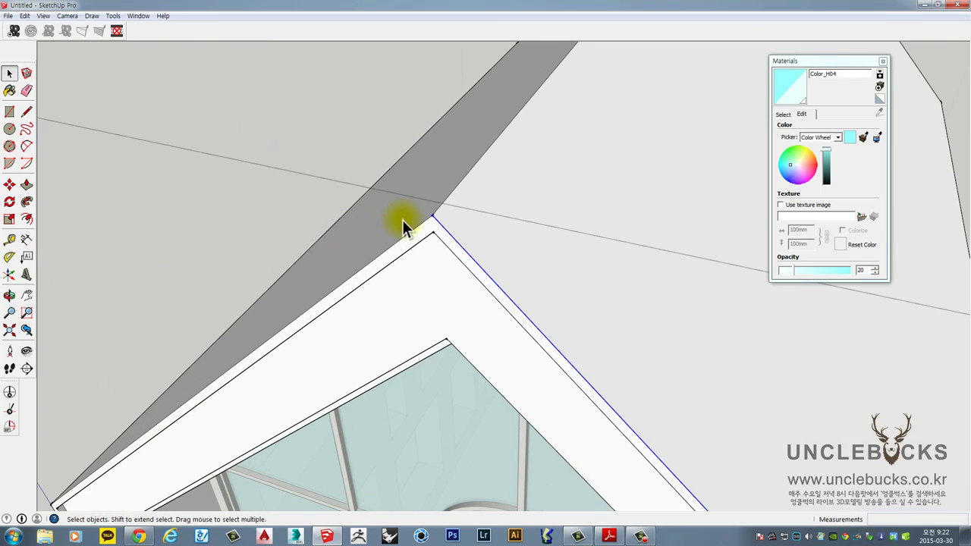
Push the arched door canopy back 800 mm so its half-circle face is flush with the side wall
middle_drag(416, 227, 557, 310)
triple_click(544, 277)
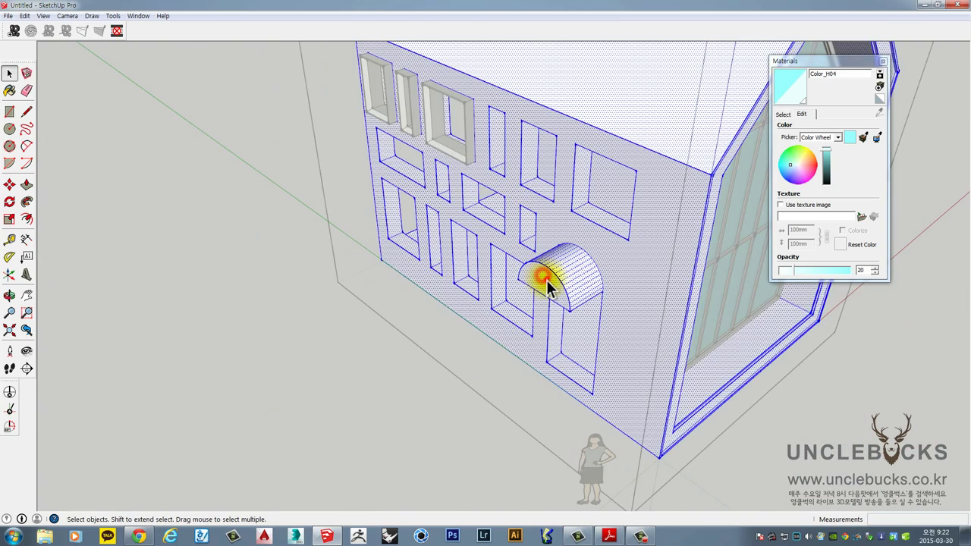
click(547, 282)
scroll(548, 281, up, 2)
scroll(548, 280, up, 3)
key(p)
drag(549, 292, 670, 309)
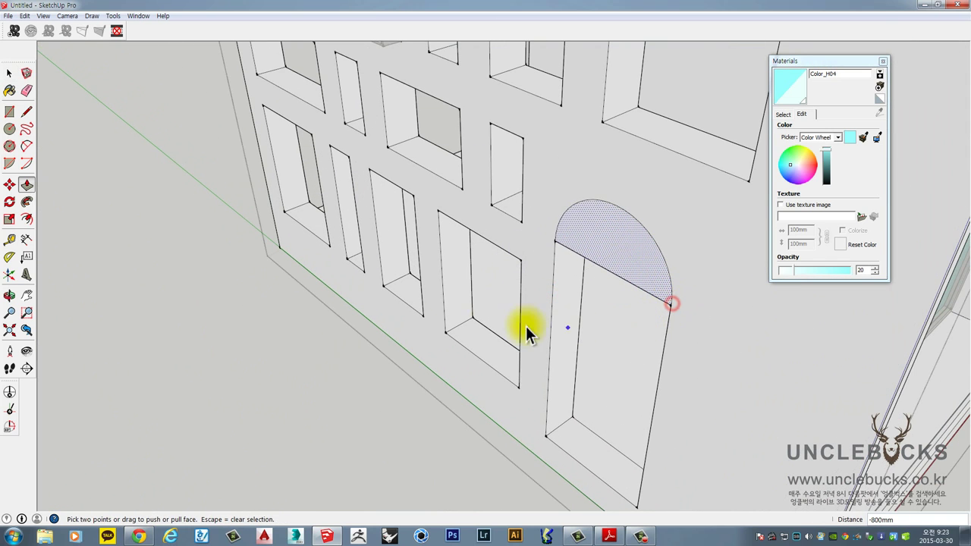
key(space)
Select the outer front outline of the house: both sloping roof edges and both vertical wall edges
scroll(576, 200, down, 6)
middle_drag(578, 196, 260, 299)
click(506, 254)
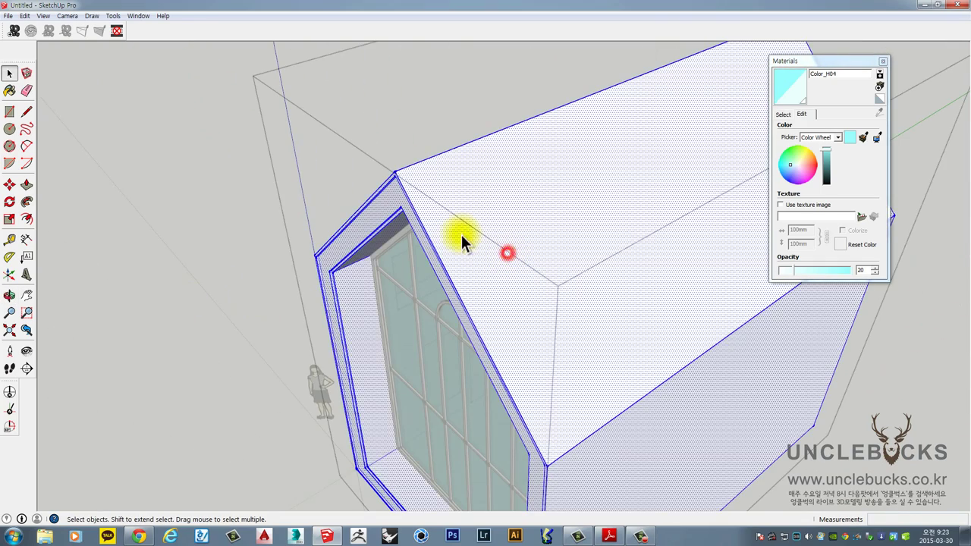
scroll(395, 175, up, 6)
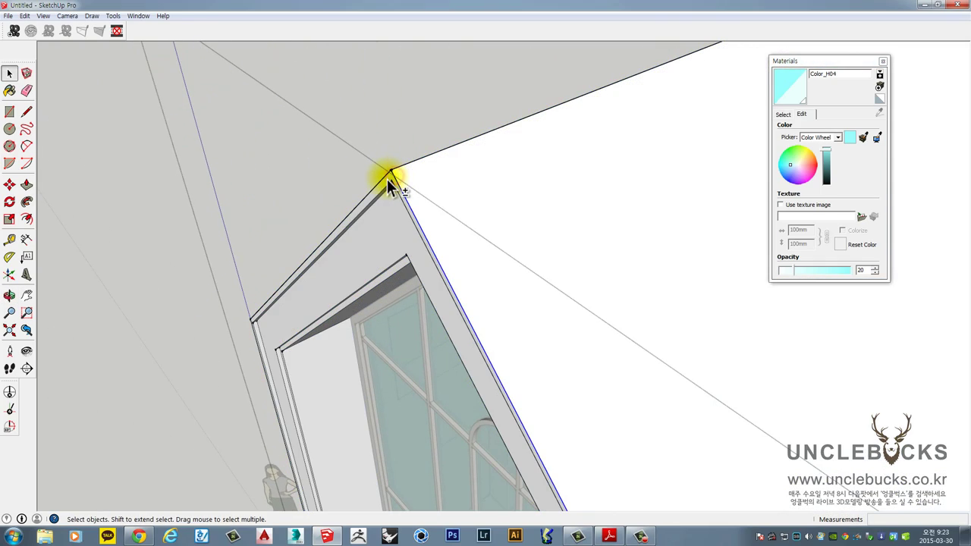
scroll(387, 180, down, 1)
scroll(385, 179, down, 3)
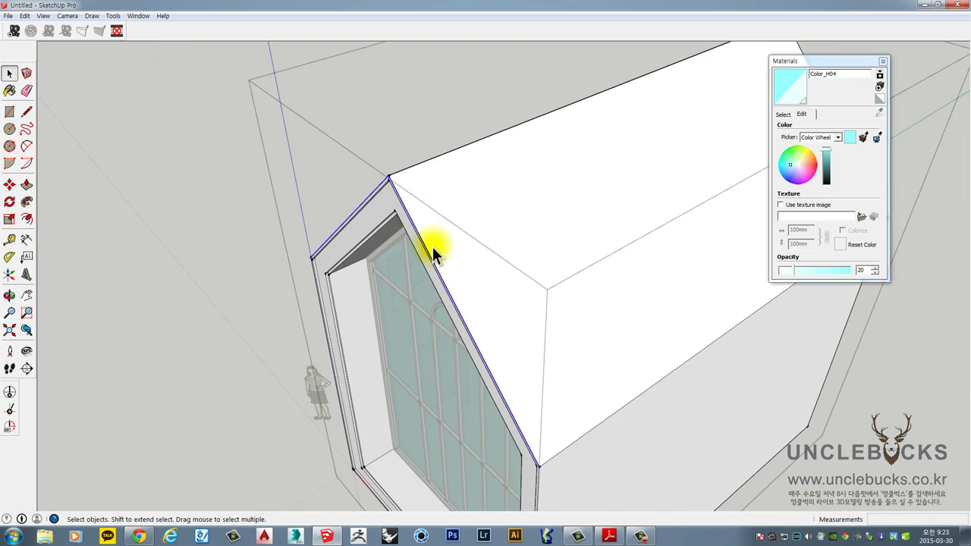
shift+middle_drag(562, 383, 576, 145)
shift+scroll(547, 224, up, 2)
shift+click(540, 226)
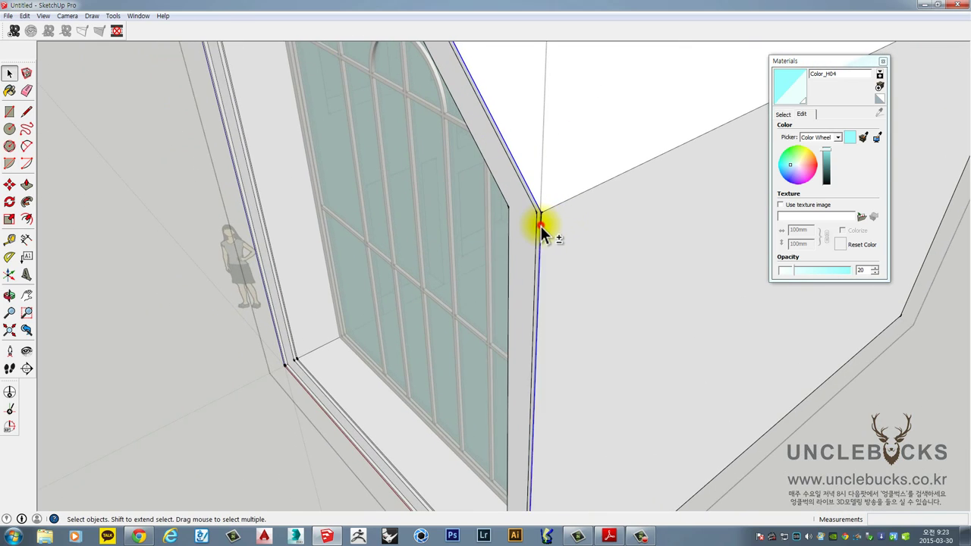
scroll(541, 226, down, 2)
middle_drag(333, 251, 849, 250)
scroll(584, 85, up, 5)
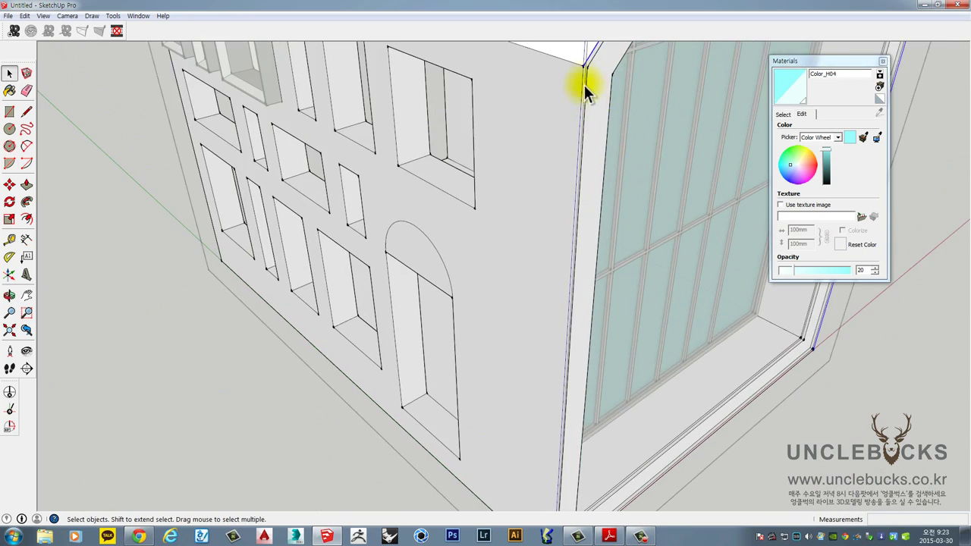
scroll(584, 77, down, 6)
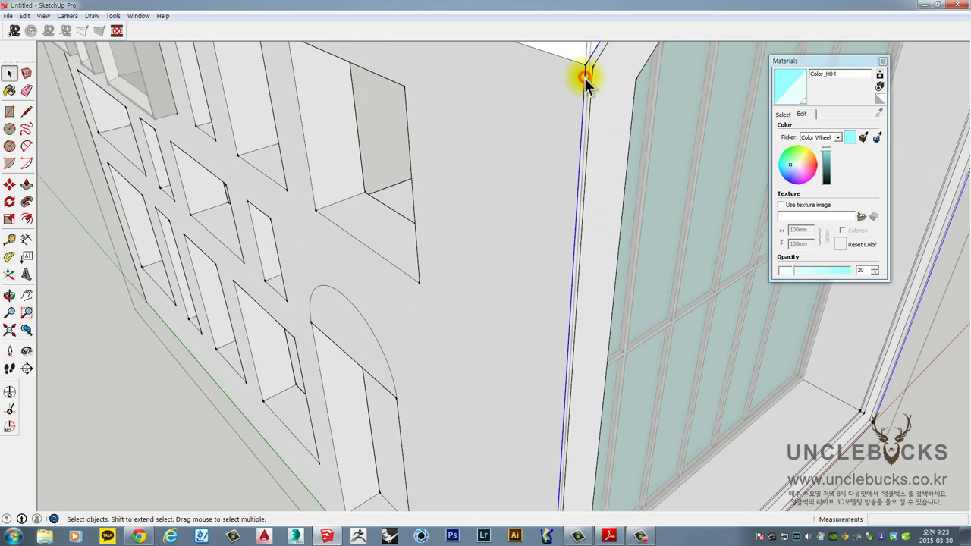
middle_drag(629, 97, 189, 262)
mouse_move(472, 153)
middle_down()
mouse_move(569, 110)
mouse_move(488, 217)
mouse_move(531, 184)
mouse_move(509, 208)
middle_up()
scroll(523, 178, up, 4)
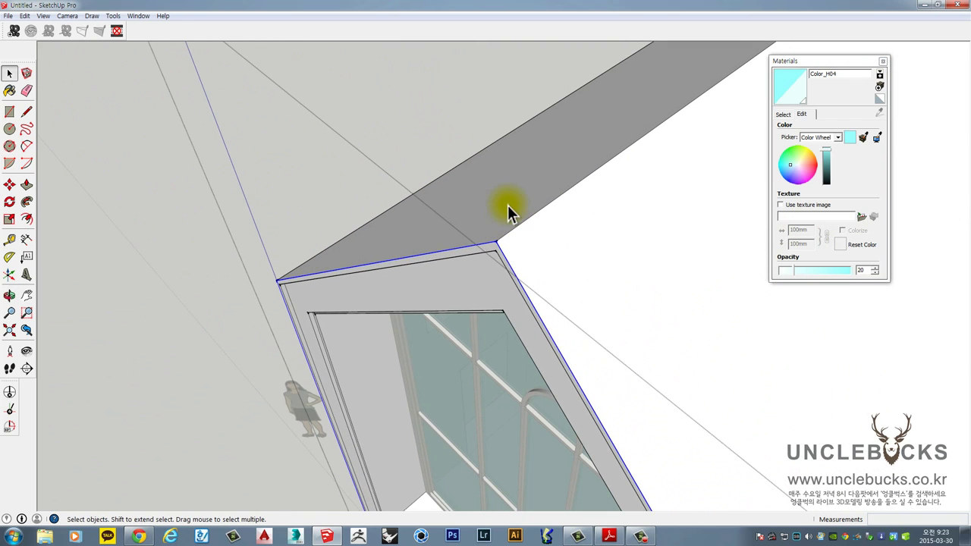
Copy the selected front outline 200 mm back along the ridge and repeat the copy 42 times across the roof and walls
key(m)
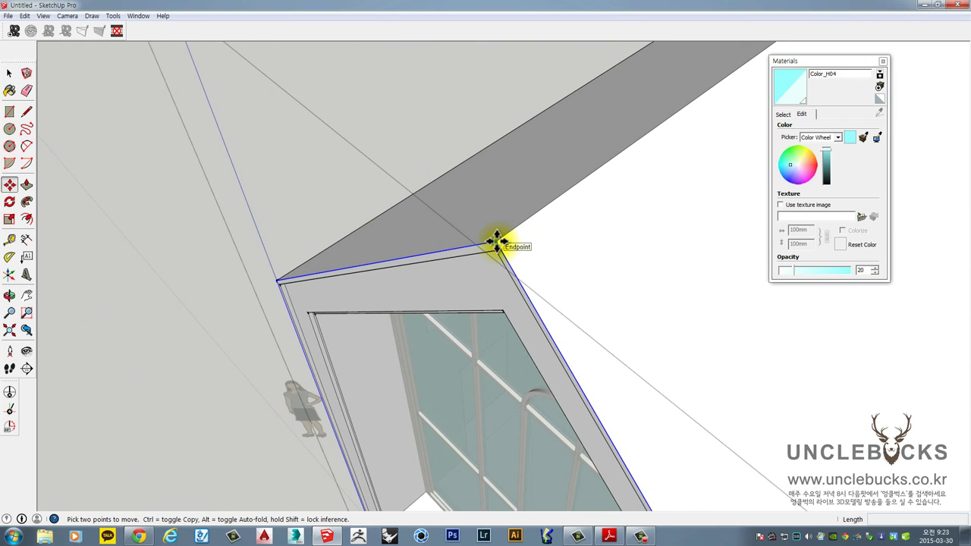
click(496, 241)
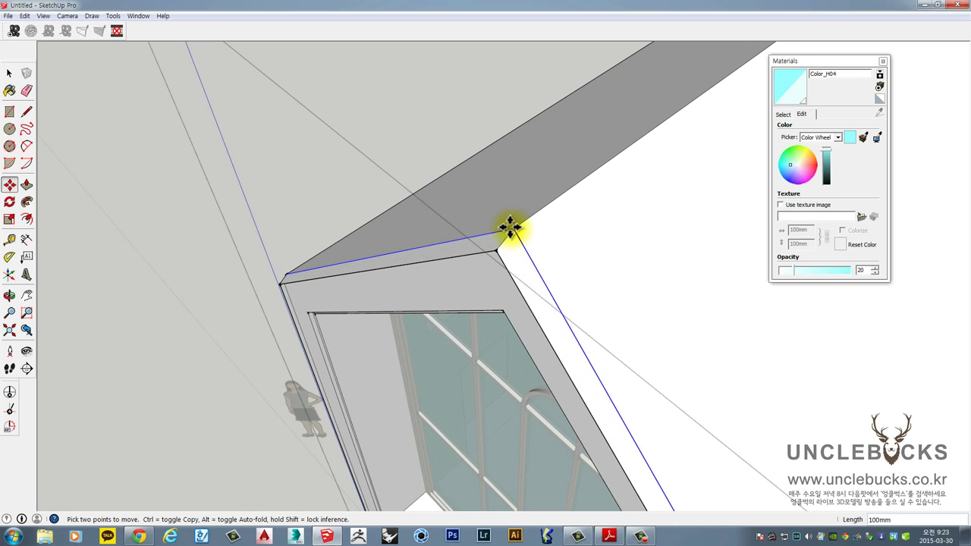
key(ctrl)
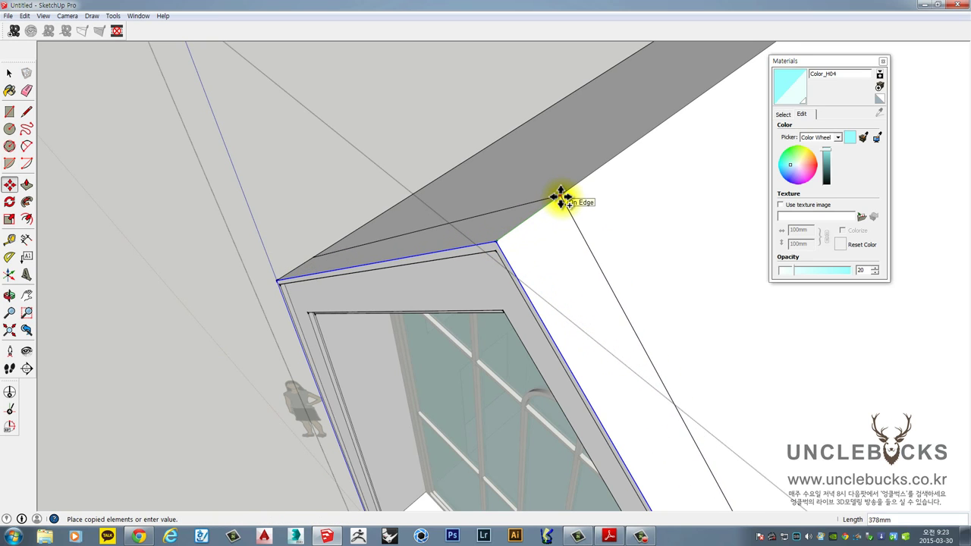
scroll(560, 197, down, 4)
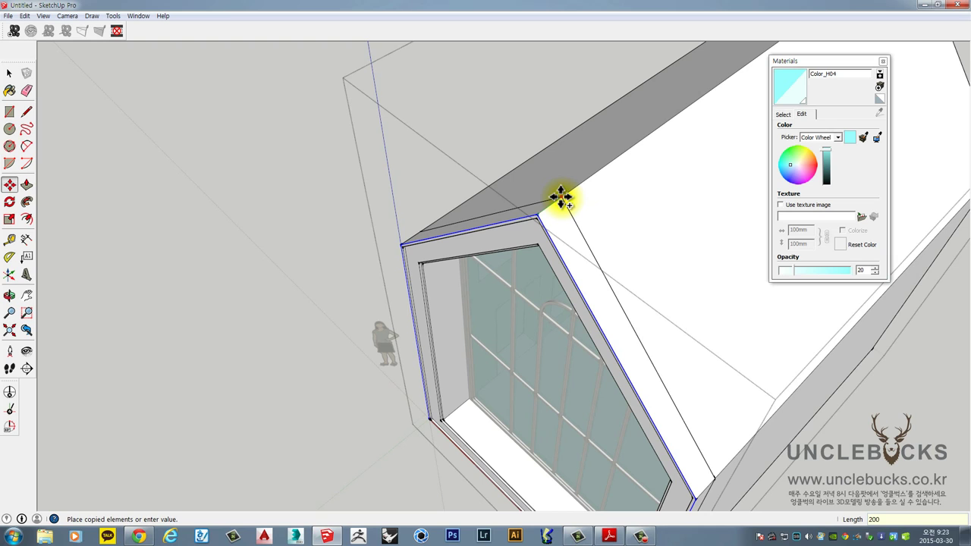
click(560, 197)
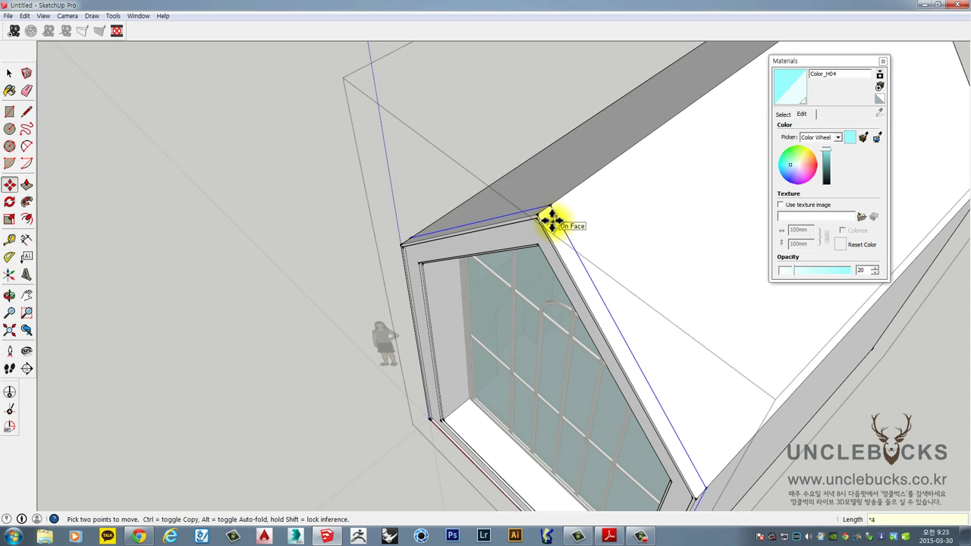
key(Return)
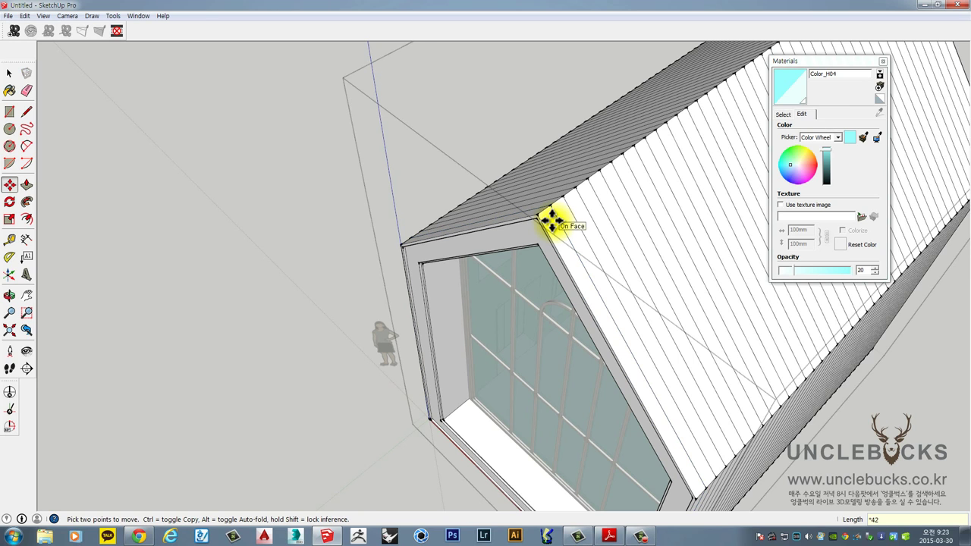
Examine the arrayed outline lines on the roof and both side walls from several sides of the house
scroll(571, 203, down, 5)
mouse_move(640, 165)
middle_down()
mouse_move(478, 278)
mouse_move(379, 157)
middle_up()
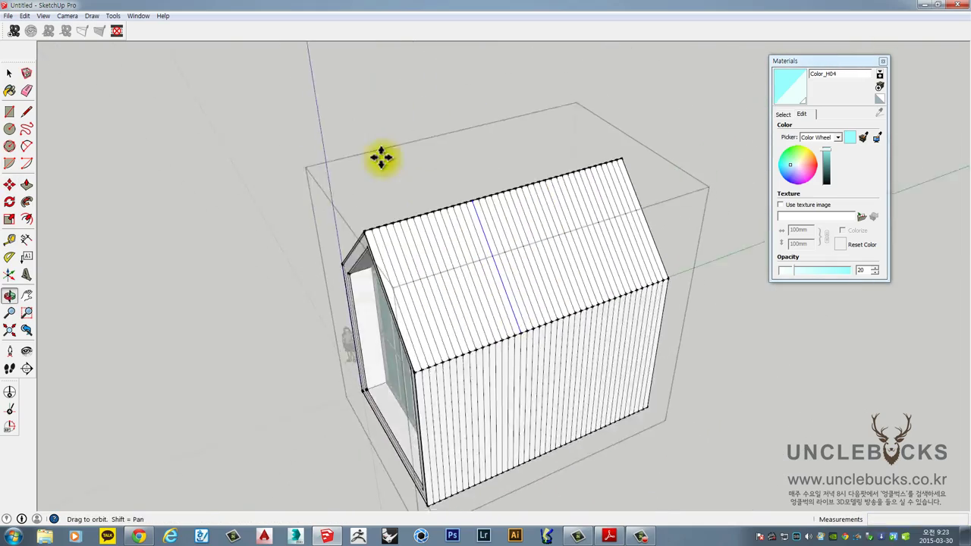
scroll(376, 300, up, 5)
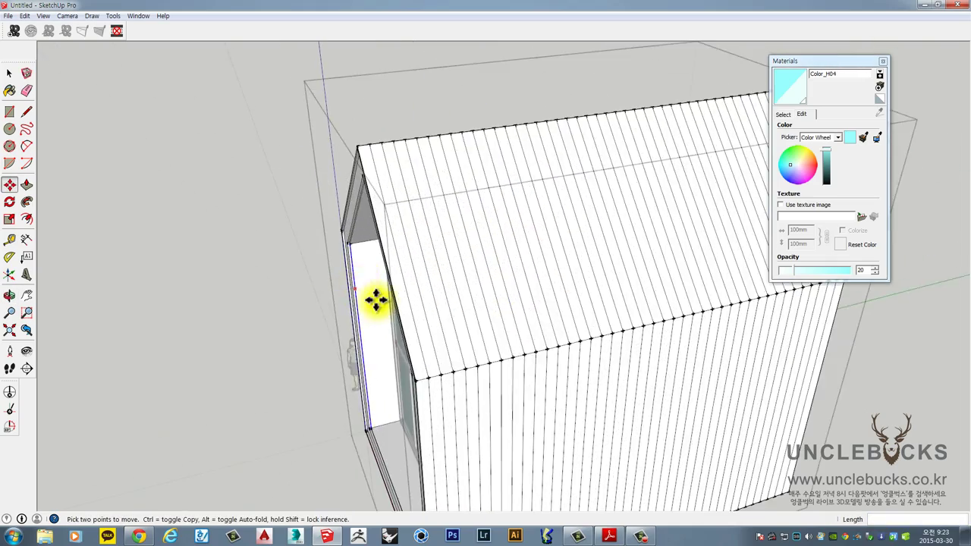
middle_drag(376, 301, 430, 213)
key(space)
scroll(429, 212, down, 4)
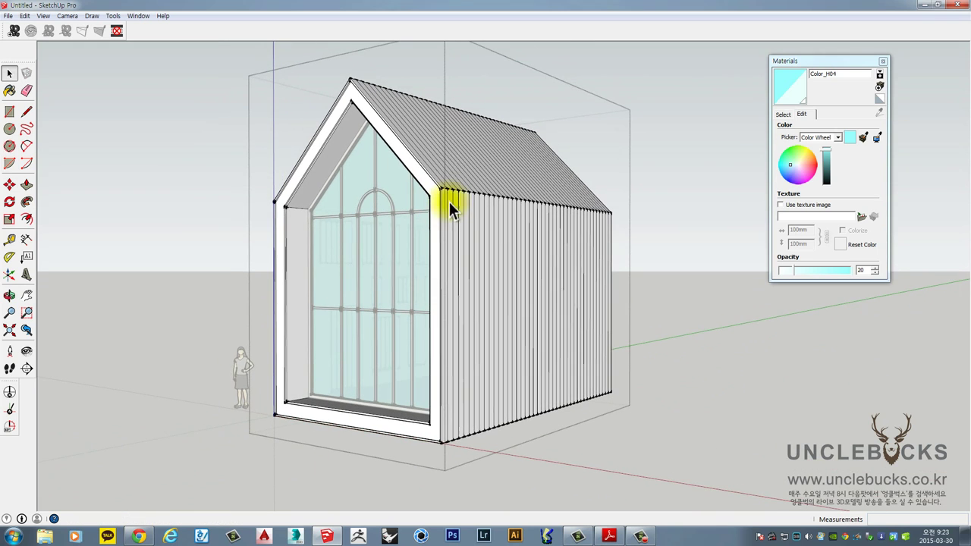
middle_drag(643, 247, 402, 213)
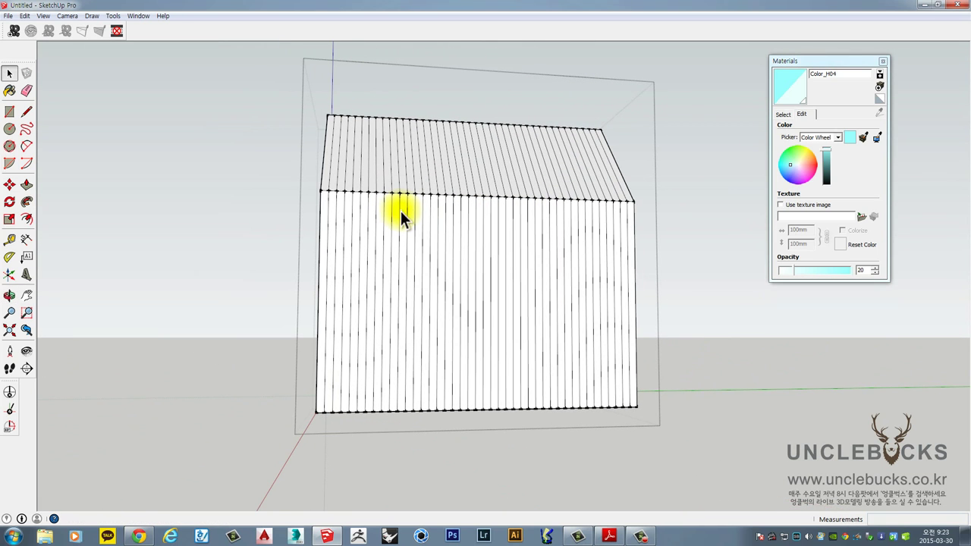
scroll(309, 393, up, 3)
scroll(324, 384, up, 3)
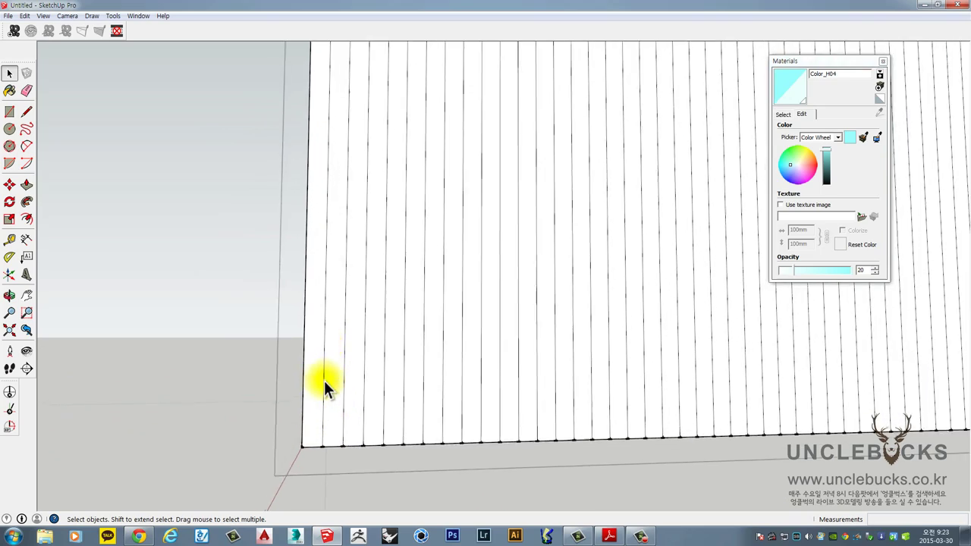
middle_drag(324, 384, 405, 419)
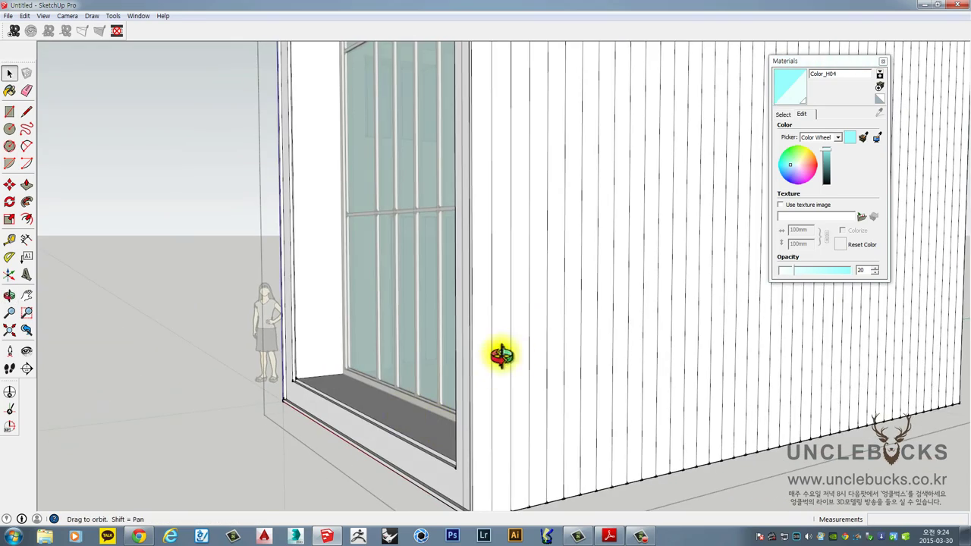
middle_drag(500, 355, 387, 371)
scroll(388, 370, down, 5)
middle_drag(403, 329, 936, 283)
middle_drag(461, 283, 364, 256)
From inside the house, erase the array lines crossing the two unframed upper-floor window openings nearest the glass front
triple_click(568, 145)
scroll(561, 220, up, 5)
scroll(366, 246, up, 3)
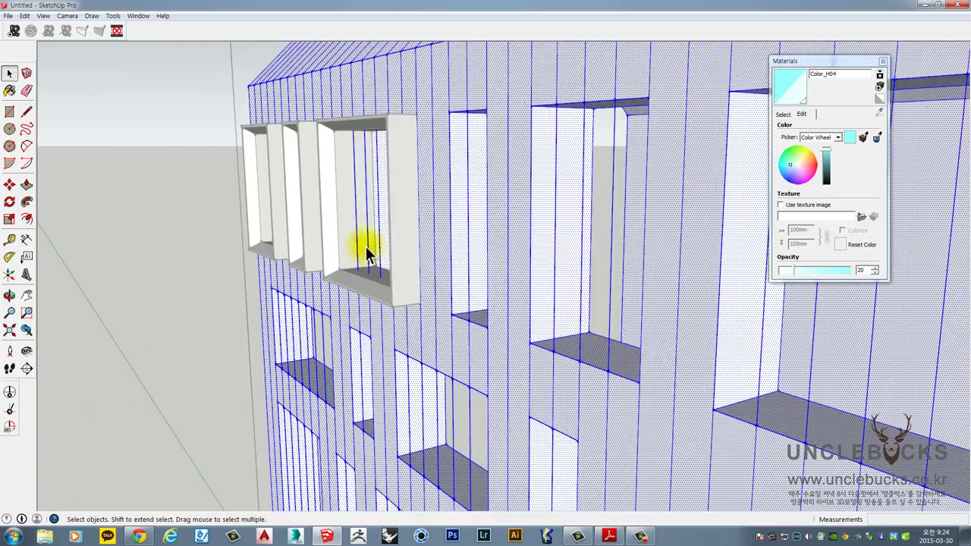
scroll(365, 246, up, 2)
middle_drag(598, 248, 193, 242)
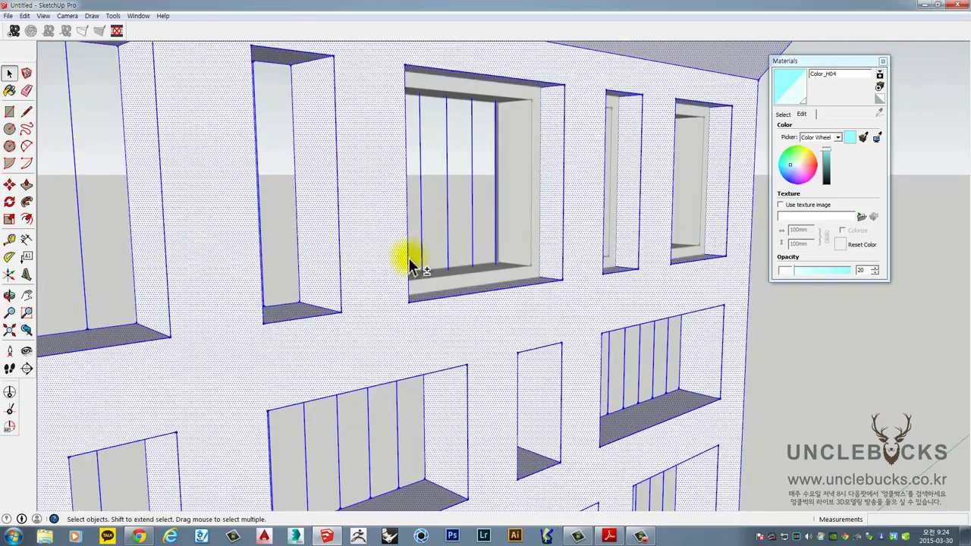
middle_drag(408, 257, 638, 280)
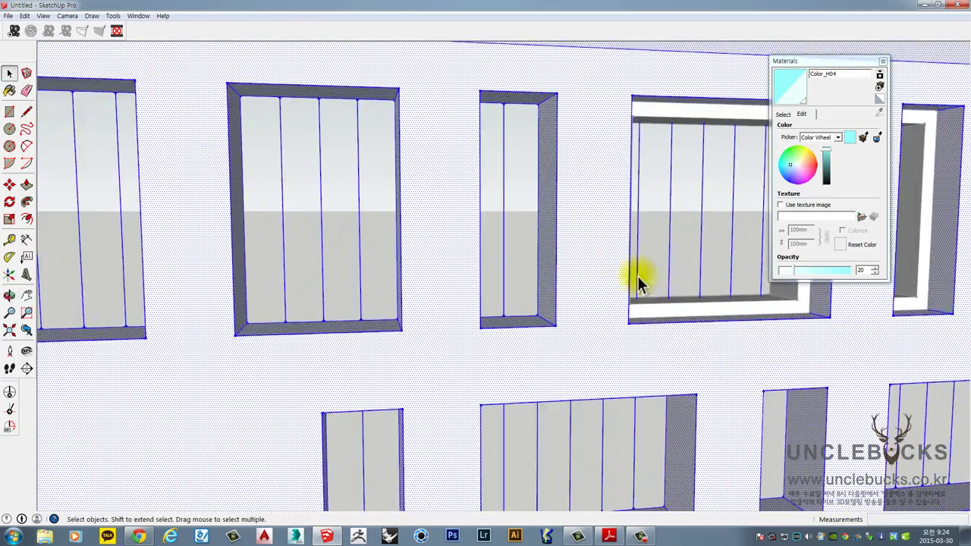
middle_drag(137, 271, 369, 271)
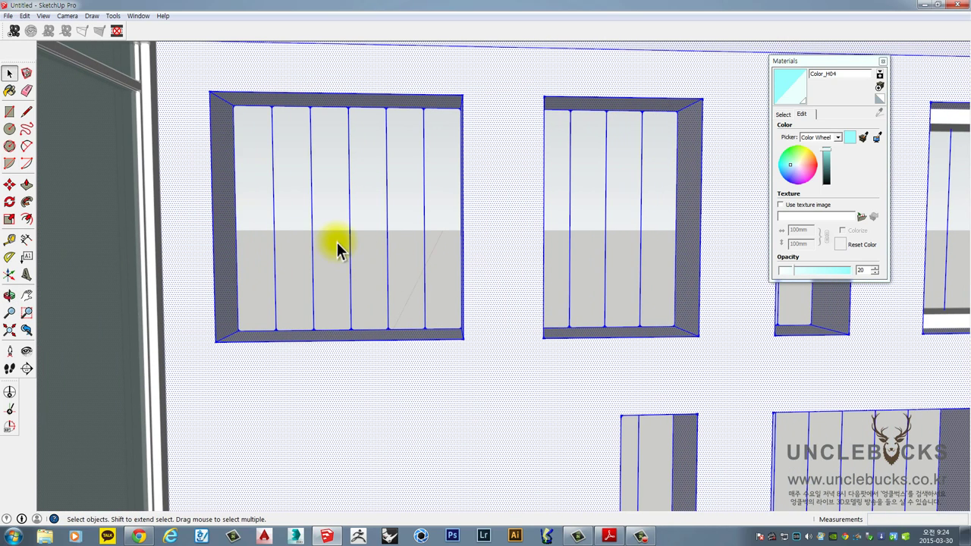
key(q)
key(e)
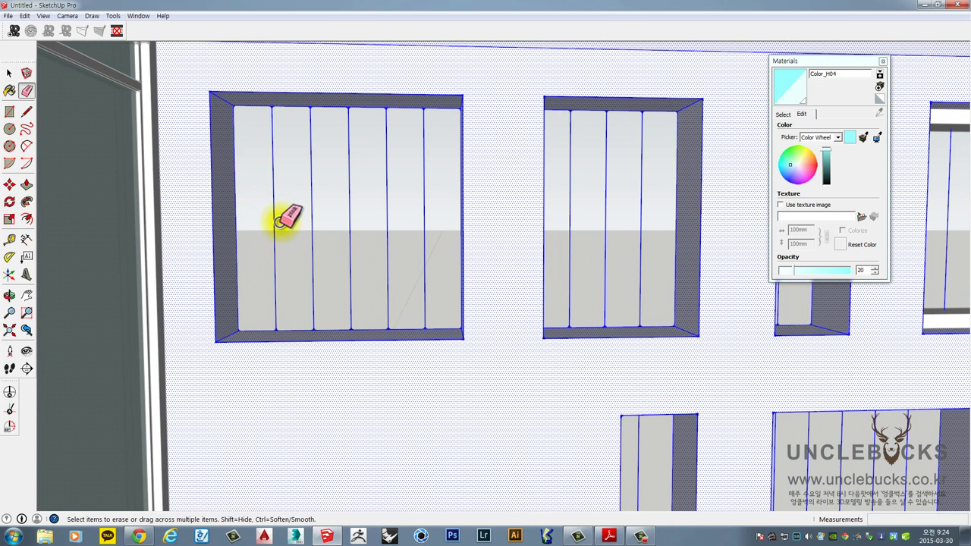
drag(277, 223, 467, 224)
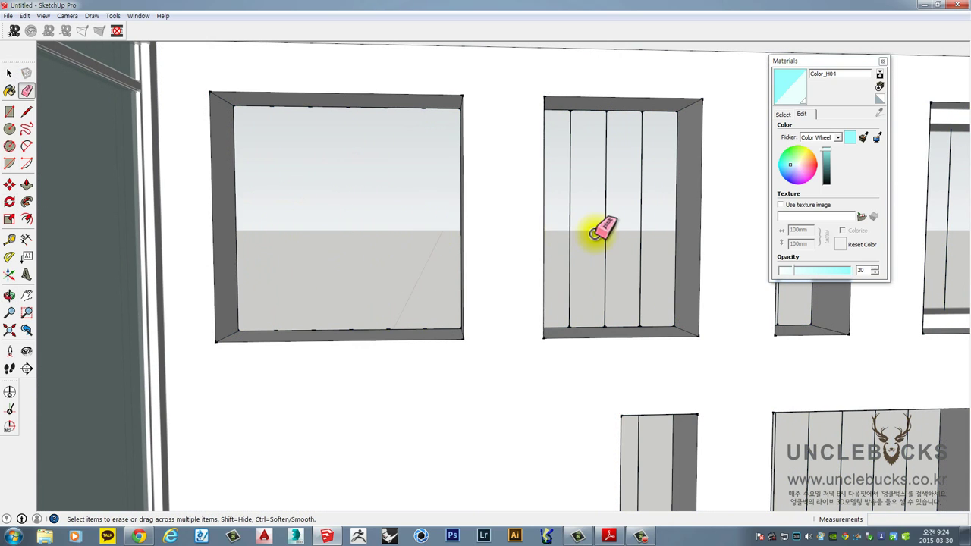
mouse_move(602, 225)
middle_down()
mouse_move(499, 251)
mouse_move(430, 248)
middle_up()
drag(506, 252, 540, 254)
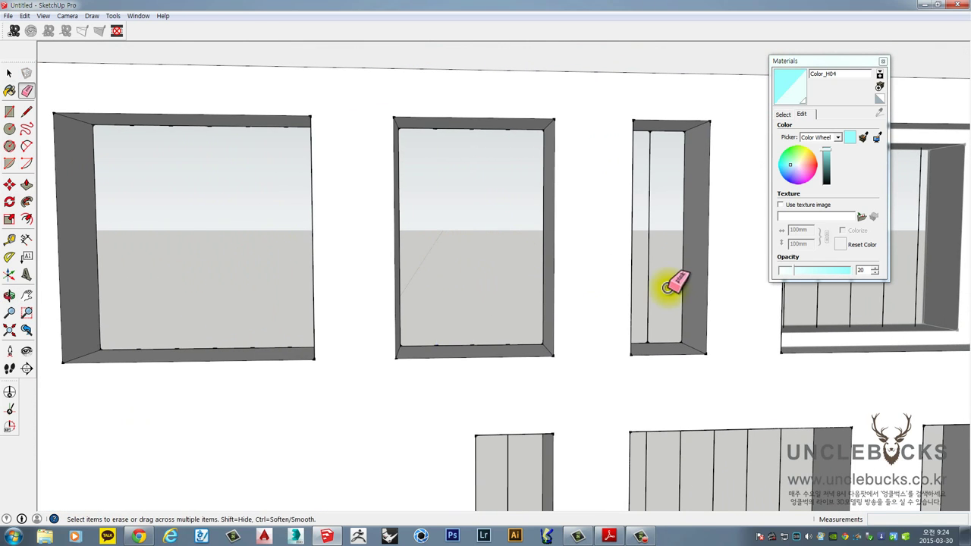
Erase the array lines crossing the narrow unframed upper opening and the adjacent wide and narrow framed openings
mouse_move(666, 283)
middle_down()
mouse_move(611, 279)
mouse_move(639, 255)
mouse_move(455, 275)
mouse_move(458, 225)
middle_up()
drag(493, 238, 647, 250)
mouse_move(641, 289)
middle_down()
mouse_move(633, 305)
mouse_move(535, 276)
middle_up()
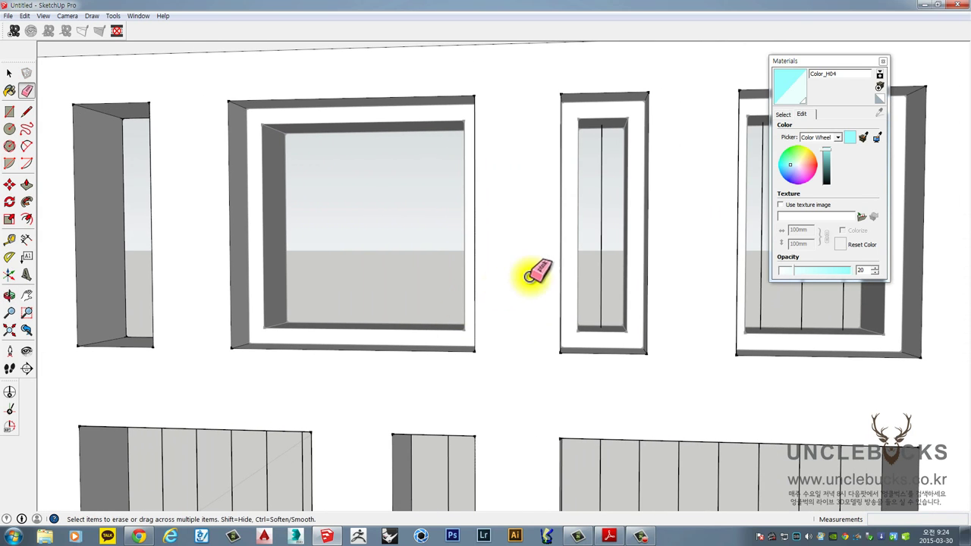
mouse_move(607, 273)
middle_down()
mouse_move(531, 288)
mouse_move(501, 269)
middle_up()
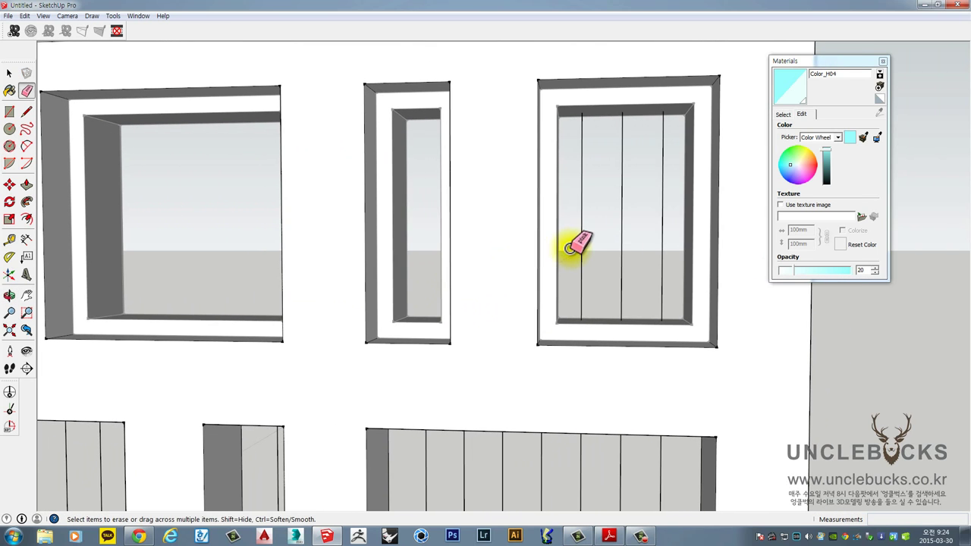
Erase the array lines crossing the framed upper opening farthest from the glass front and the widest middle-row opening below it
drag(581, 249, 654, 257)
scroll(663, 257, down, 1)
shift+middle_drag(567, 379, 658, 235)
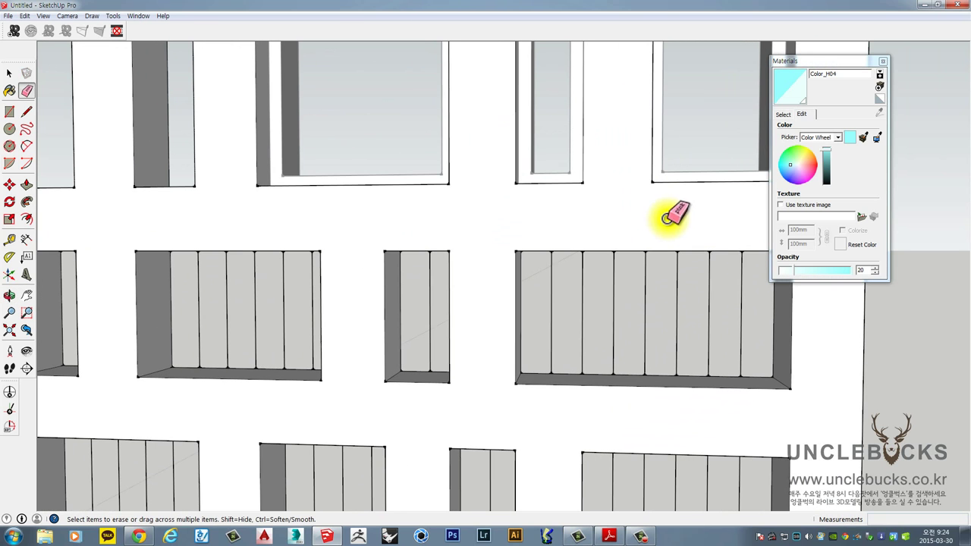
drag(751, 311, 535, 322)
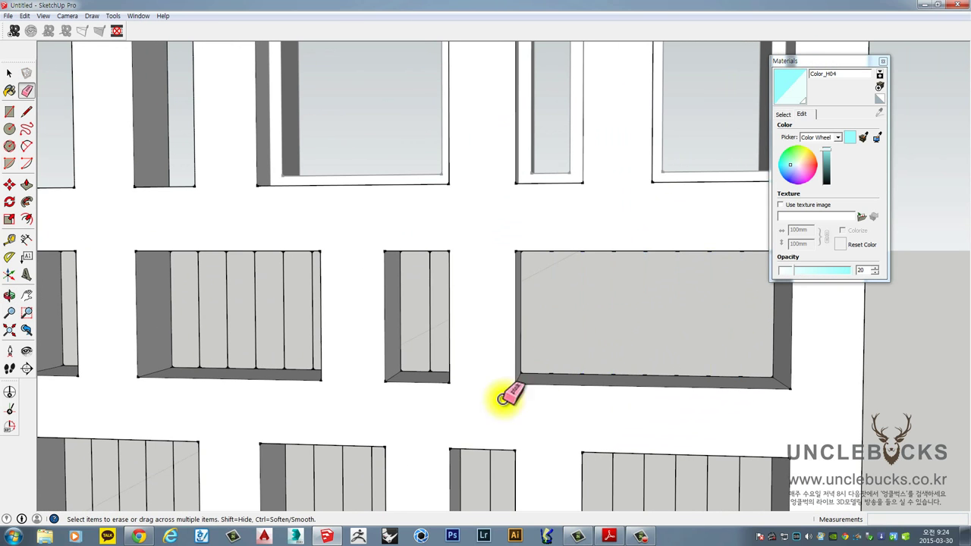
Erase the array lines crossing the remaining middle-row openings, up to the narrow one nearest the glass front
mouse_move(509, 396)
middle_down()
mouse_move(515, 334)
mouse_move(637, 320)
middle_up()
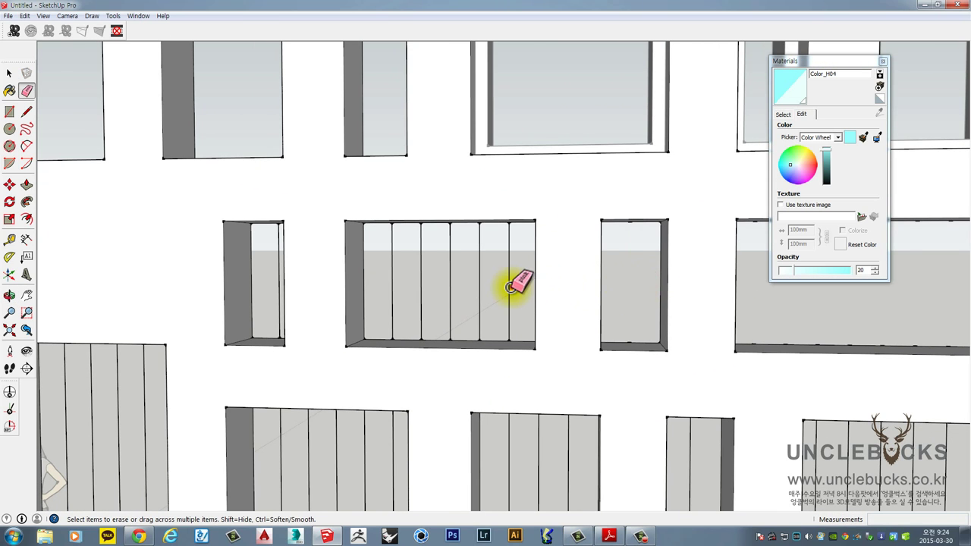
drag(510, 287, 245, 293)
middle_drag(245, 293, 528, 256)
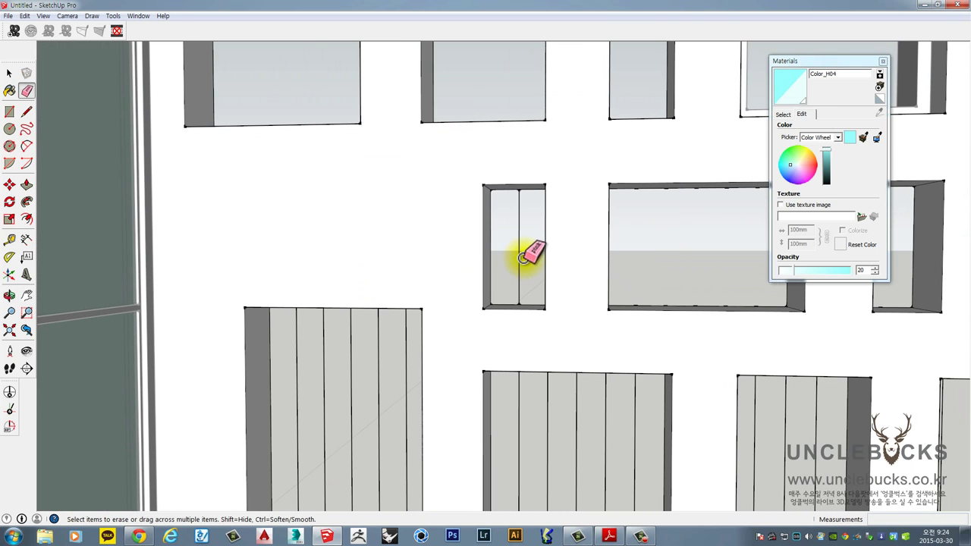
click(522, 258)
Erase the array lines crossing the tall ground-floor opening nearest the glass front
mouse_move(384, 354)
middle_down()
mouse_move(502, 246)
mouse_move(489, 328)
mouse_move(473, 345)
middle_up()
key(shift+z)
middle_drag(545, 284, 240, 345)
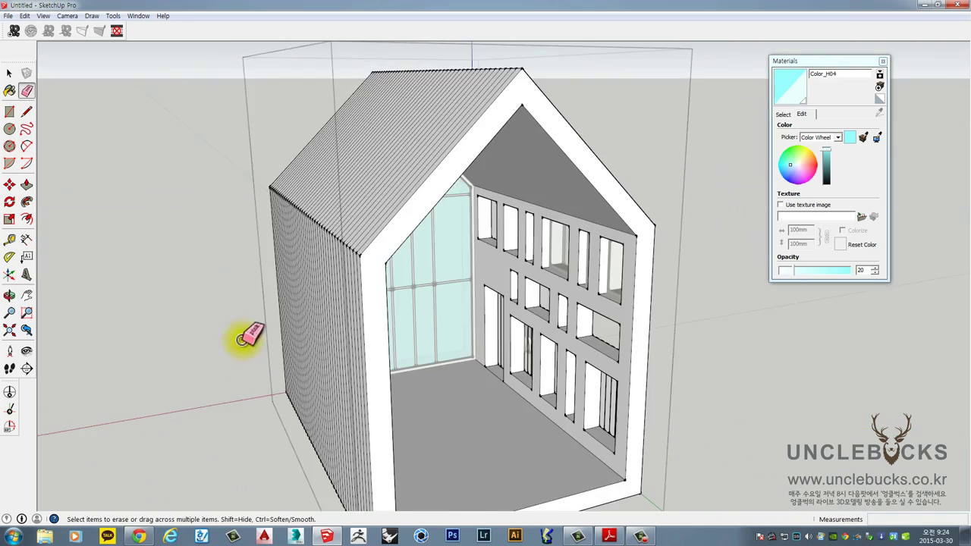
scroll(520, 321, up, 6)
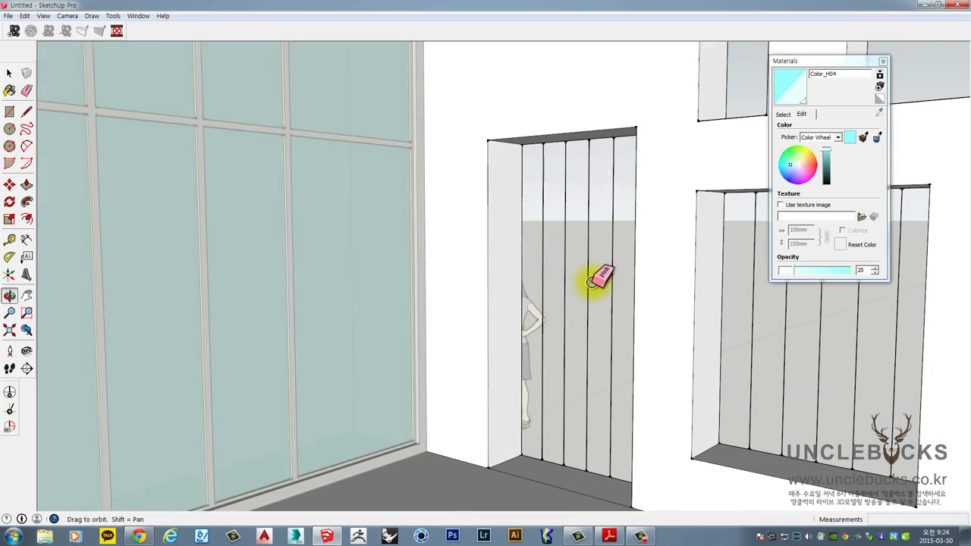